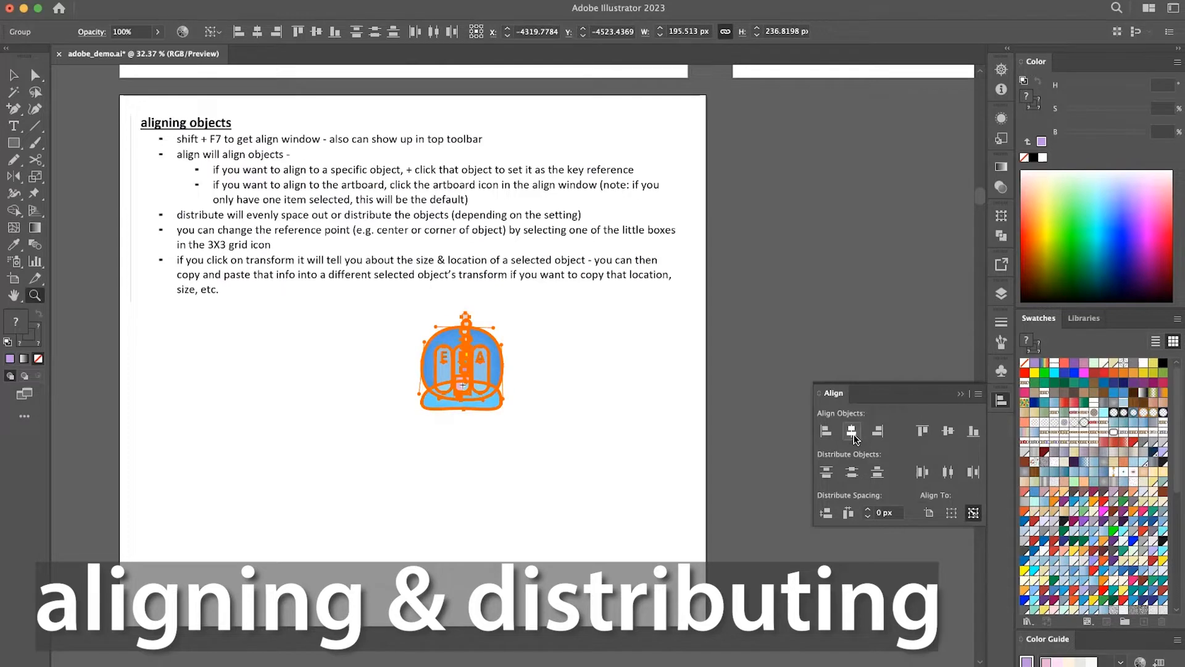
Undo the last alignment changes that stacked the four graphics on one another, and clear the selection.
{"action": "key", "text": "super+z"}
{"action": "key", "text": "super+z"}
{"action": "left_click", "coordinate": [662, 400]}
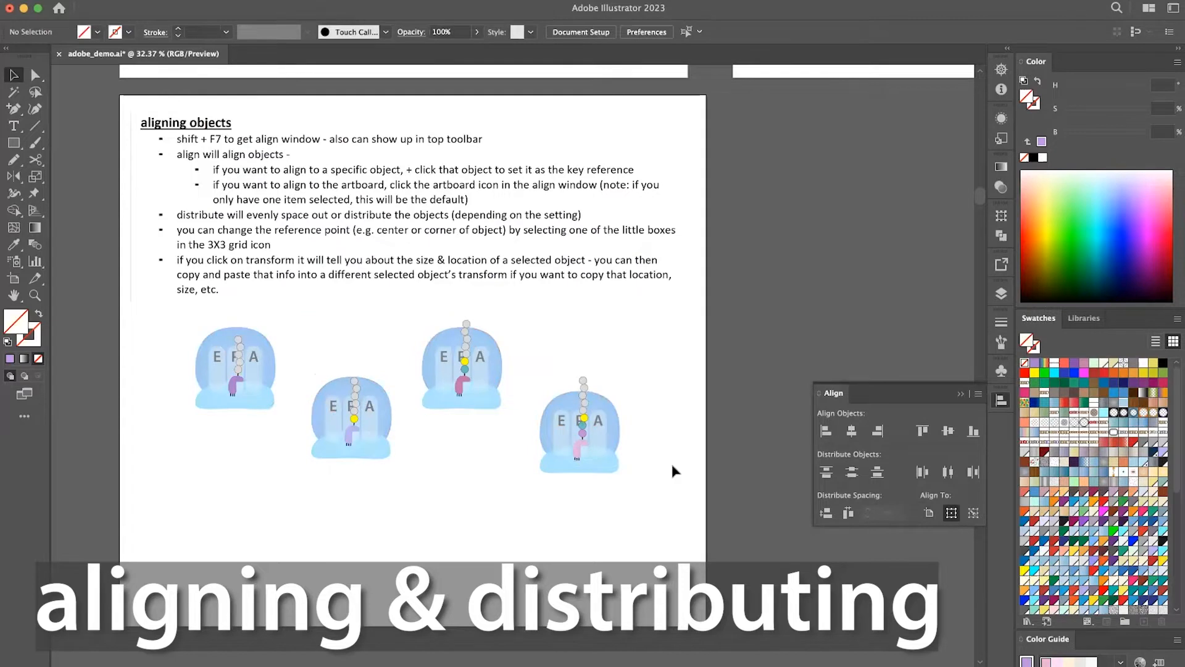
Select all four graphics, align their bottom edges with one another and move the row lower on the artboard.
{"action": "left_click_drag", "start_coordinate": [673, 466], "coordinate": [199, 332]}
{"action": "left_click", "coordinate": [971, 431]}
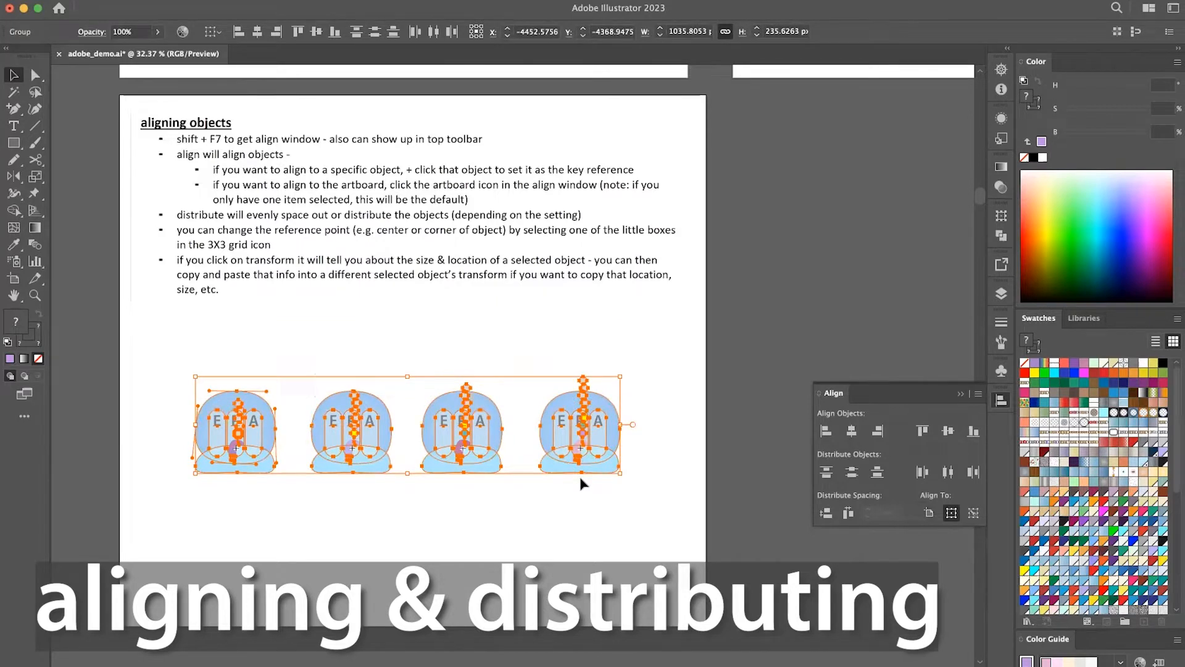
{"action": "left_click", "coordinate": [549, 508]}
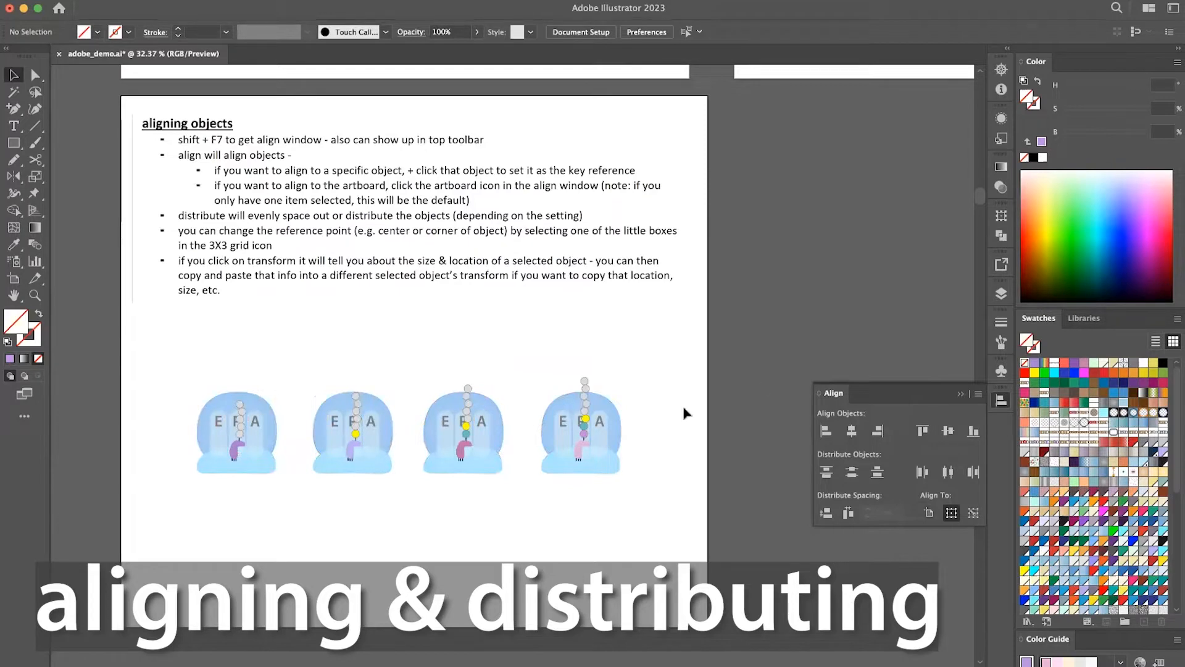
Move the third graphic above the row and align the bottoms of all four graphics to it as the key object.
{"action": "left_click_drag", "start_coordinate": [463, 433], "coordinate": [490, 460]}
{"action": "left_click_drag", "start_coordinate": [656, 497], "coordinate": [159, 368]}
{"action": "left_click_drag", "start_coordinate": [486, 358], "coordinate": [481, 349]}
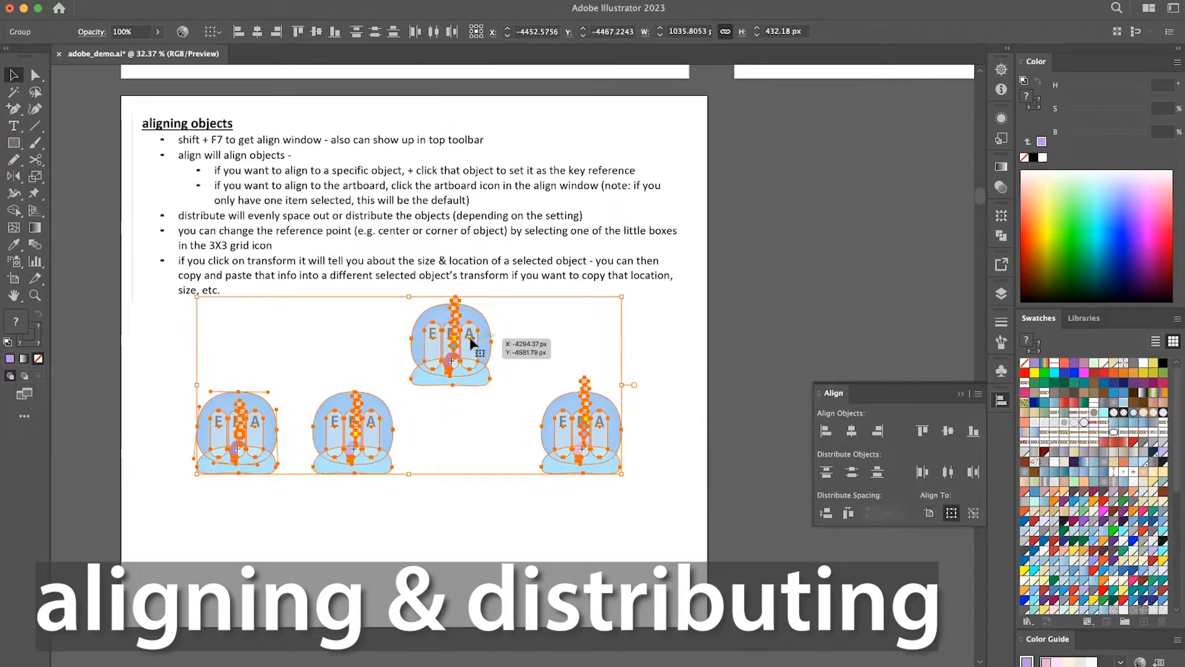
{"action": "left_click", "coordinate": [476, 342]}
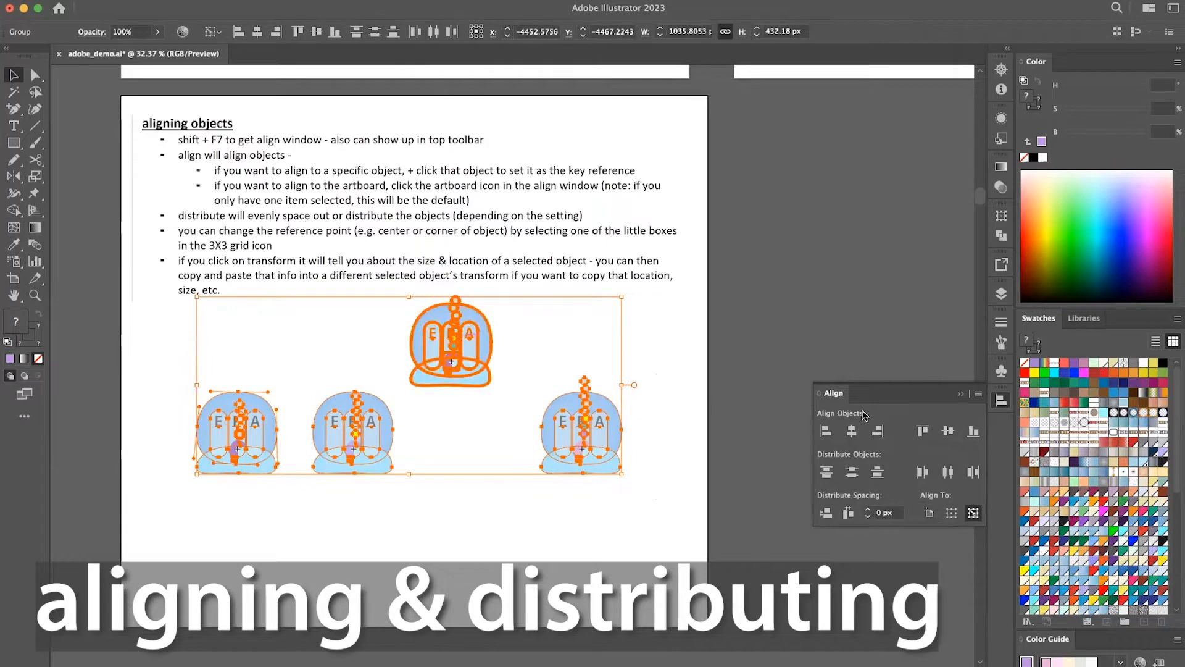
{"action": "left_click", "coordinate": [973, 432]}
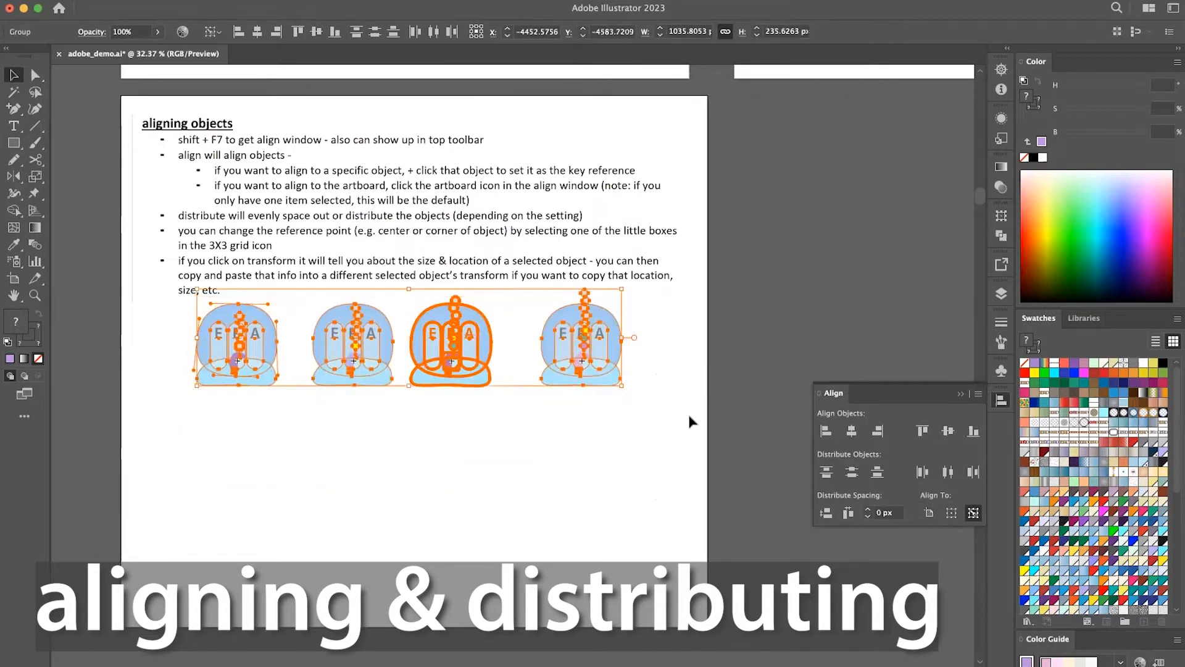
Move the row of four graphics down and align their bottom edges to the artboard.
{"action": "left_click_drag", "start_coordinate": [605, 333], "coordinate": [602, 415]}
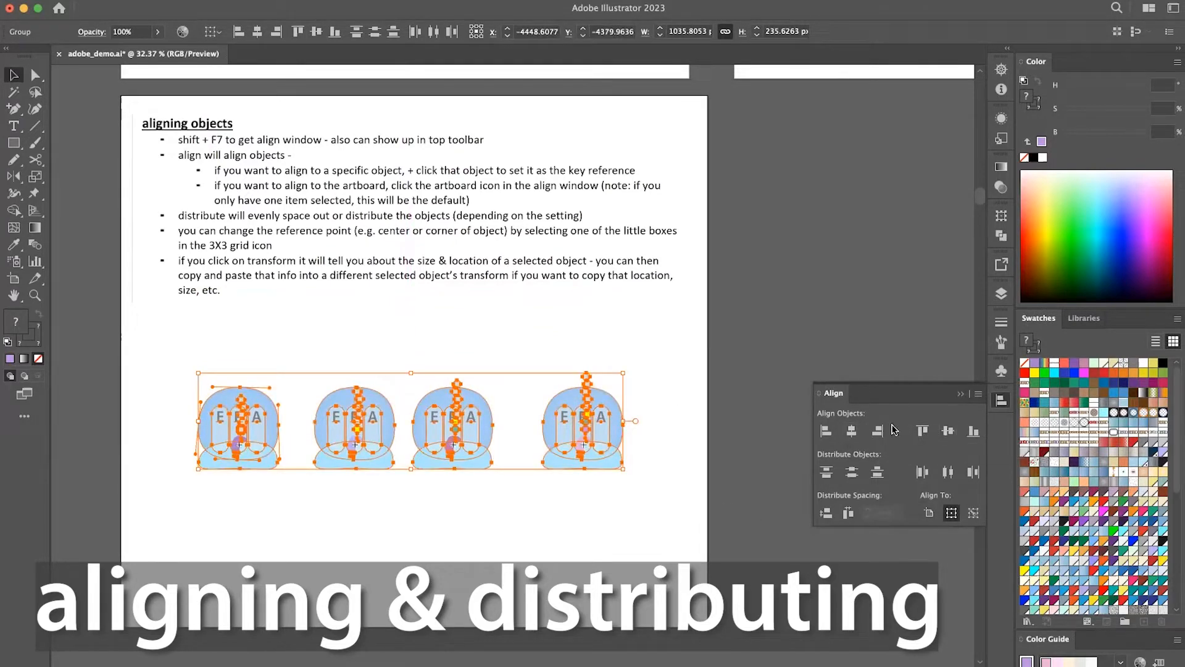
{"action": "left_click", "coordinate": [929, 514]}
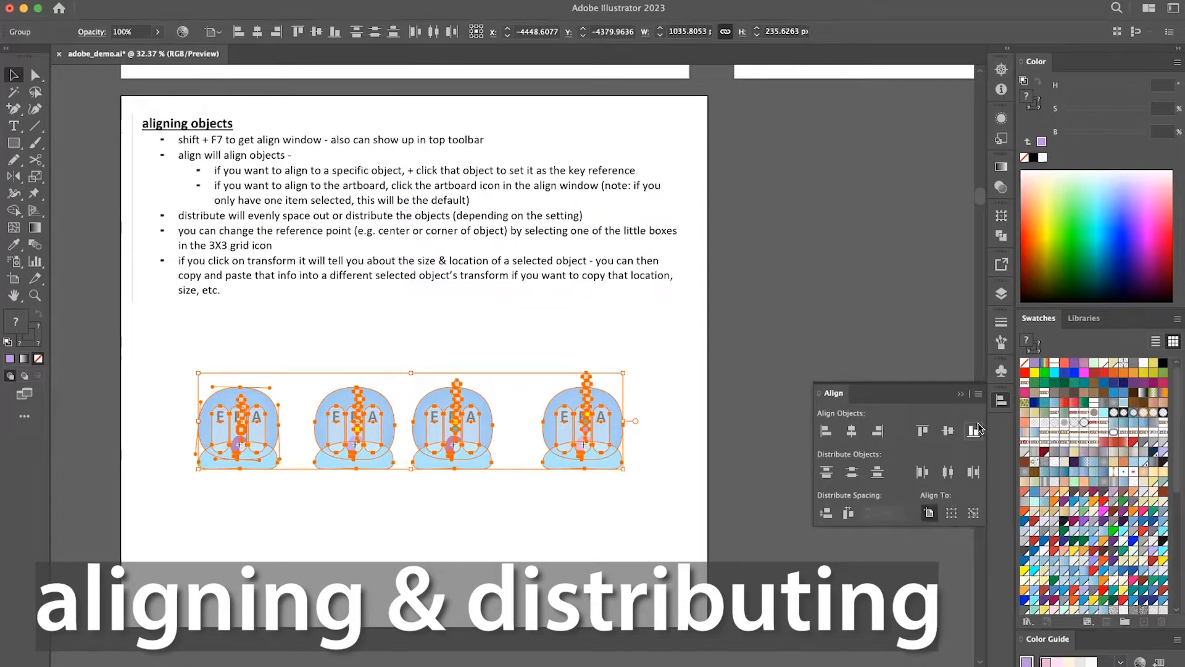
{"action": "left_click", "coordinate": [974, 431]}
Switch alignment back to the selection, move the row up below the notes and distribute the graphics with equal horizontal spacing.
{"action": "left_click", "coordinate": [951, 513]}
{"action": "left_click_drag", "start_coordinate": [574, 597], "coordinate": [579, 407]}
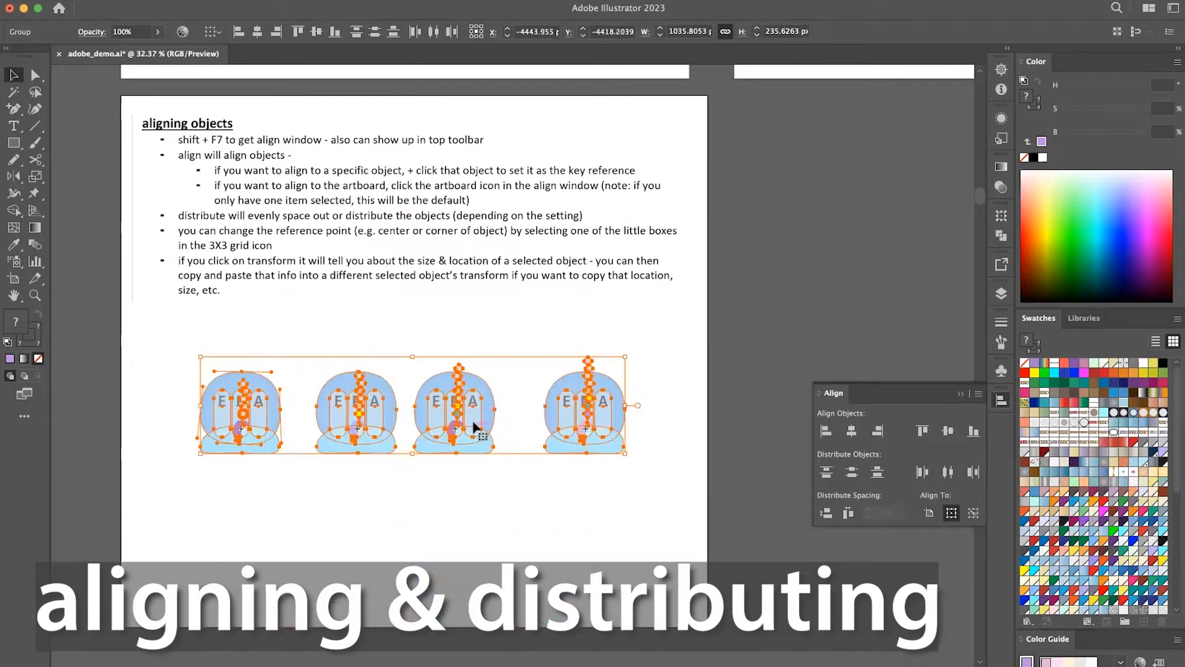
{"action": "left_click", "coordinate": [849, 514]}
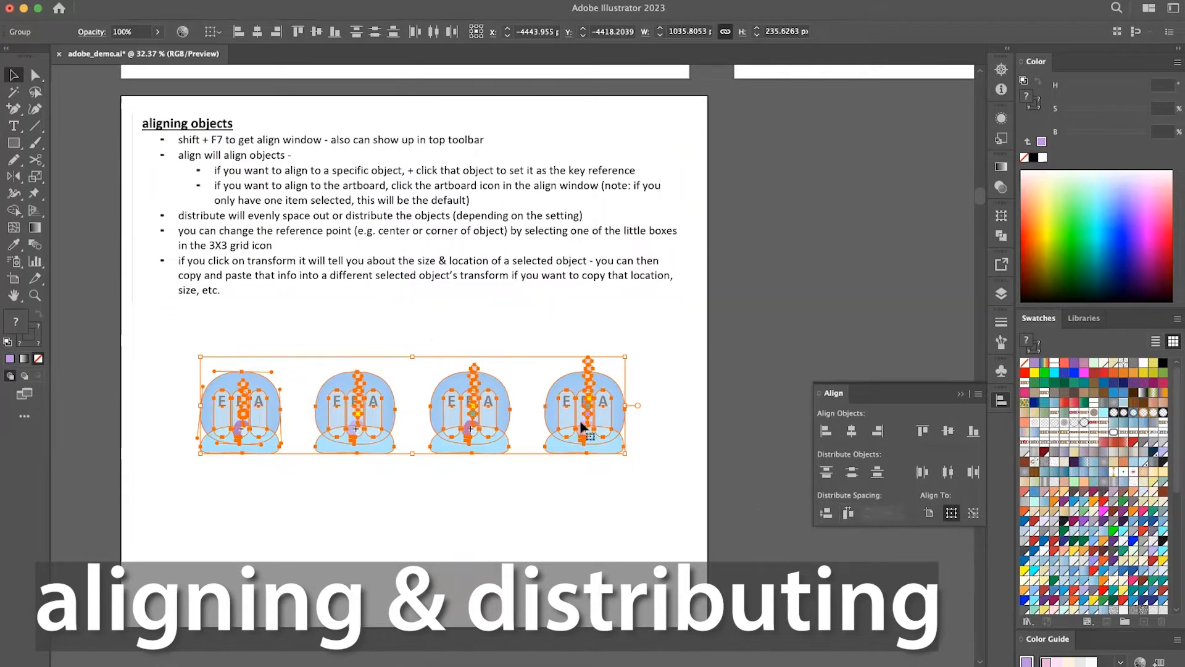
{"action": "left_click", "coordinate": [581, 481]}
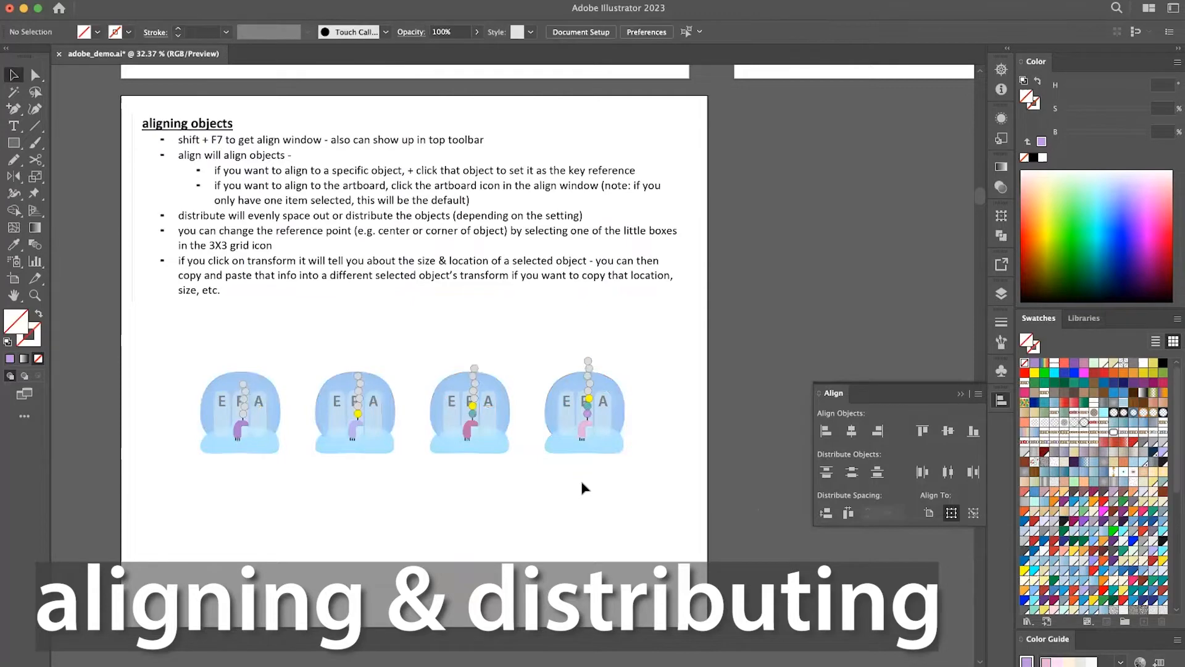
Select the rightmost graphic and check its size and position in the object info.
{"action": "scroll", "coordinate": [582, 483], "scroll_direction": "down", "scroll_amount": 1}
{"action": "scroll", "coordinate": [582, 488], "scroll_direction": "down", "scroll_amount": 2}
{"action": "scroll", "coordinate": [582, 487], "scroll_direction": "left", "scroll_amount": 3}
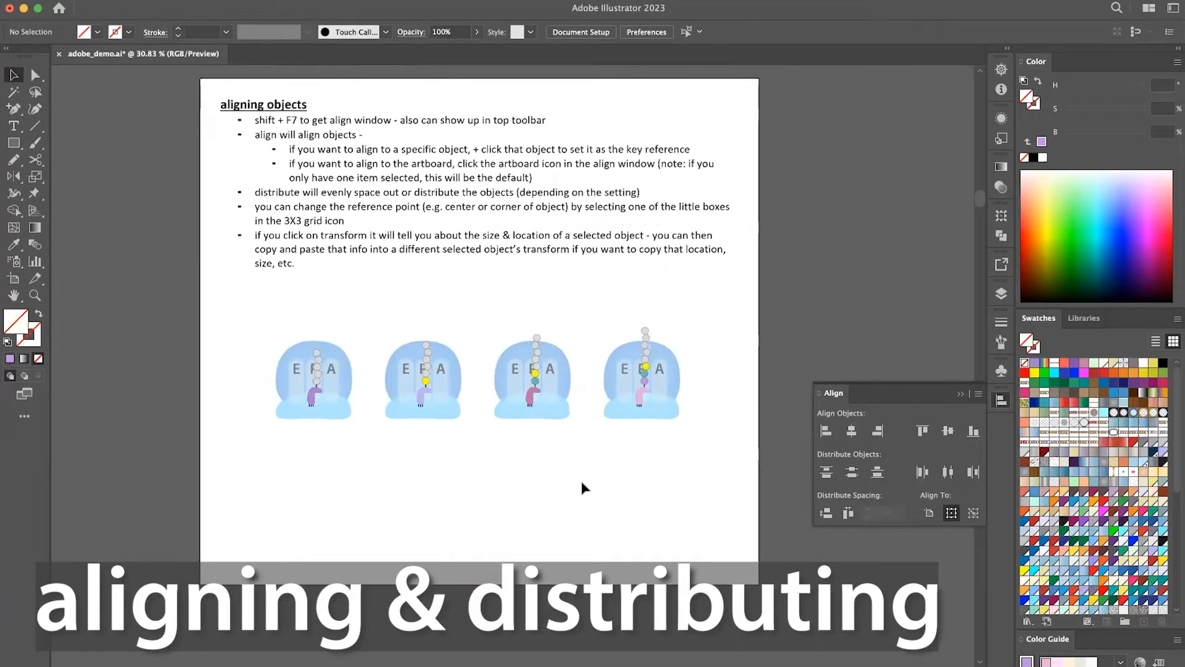
{"action": "scroll", "coordinate": [582, 487], "scroll_direction": "up", "scroll_amount": 2}
{"action": "left_click", "coordinate": [767, 313]}
{"action": "scroll", "coordinate": [769, 314], "scroll_direction": "up", "scroll_amount": 1}
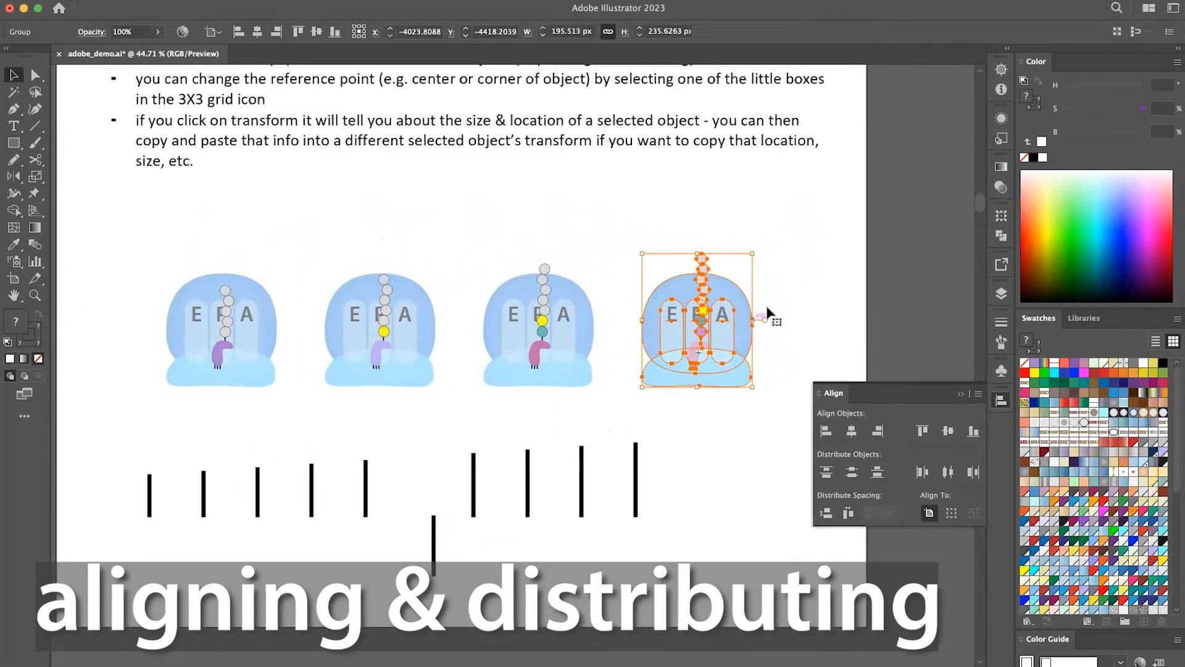
{"action": "scroll", "coordinate": [802, 247], "scroll_direction": "right", "scroll_amount": 1}
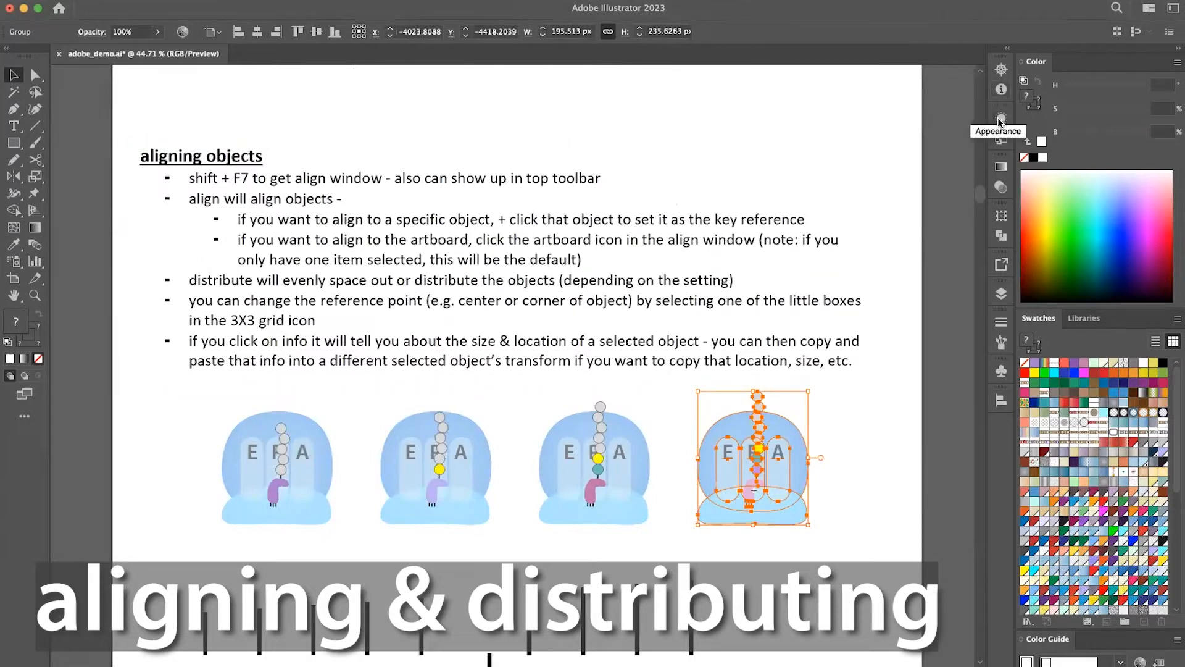
{"action": "left_click", "coordinate": [1003, 89]}
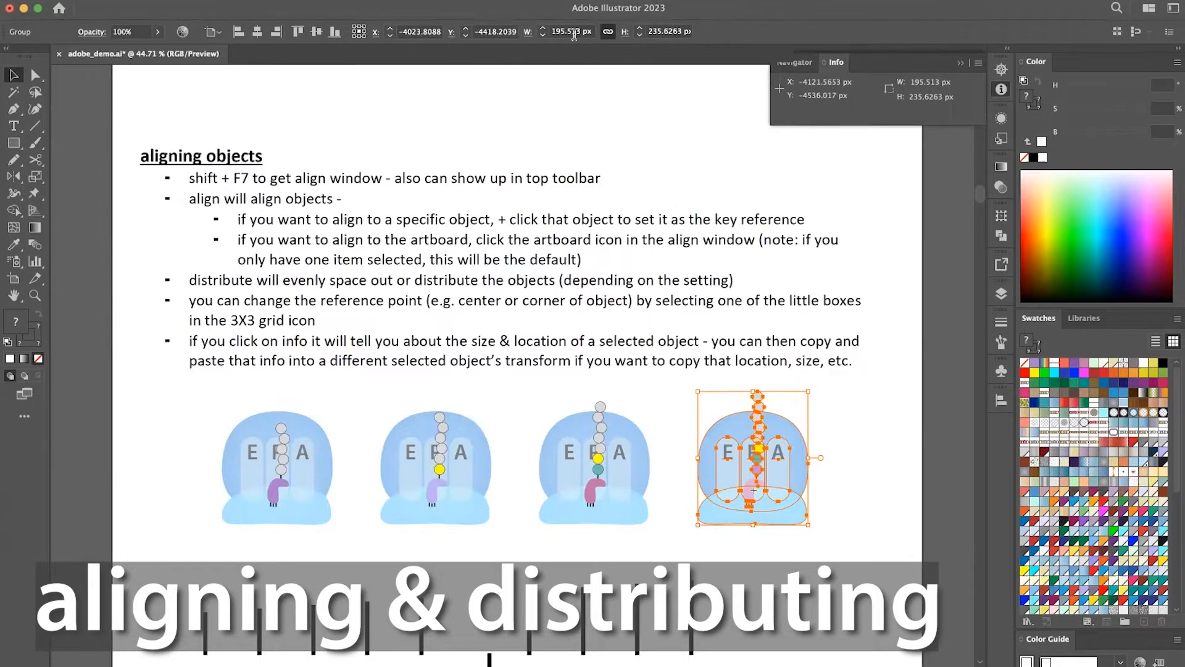
{"action": "left_click", "coordinate": [1001, 90]}
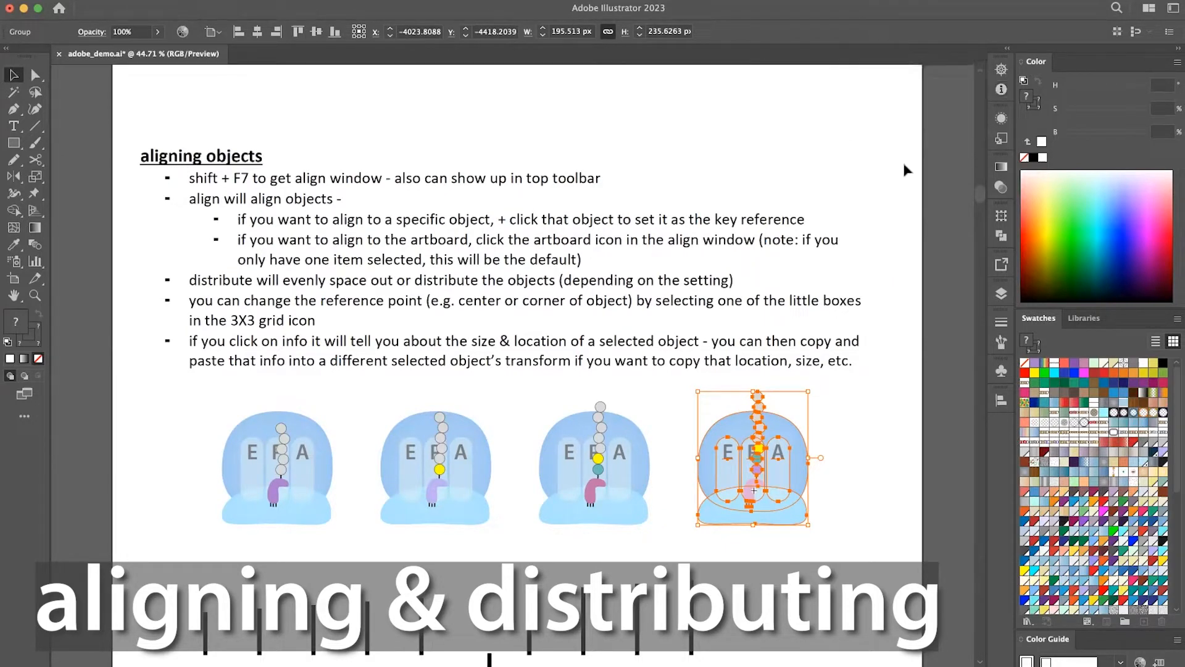
Select the rightmost graphic and toggle the proportional link between its width and height values.
{"action": "scroll", "coordinate": [900, 234], "scroll_direction": "down", "scroll_amount": 2}
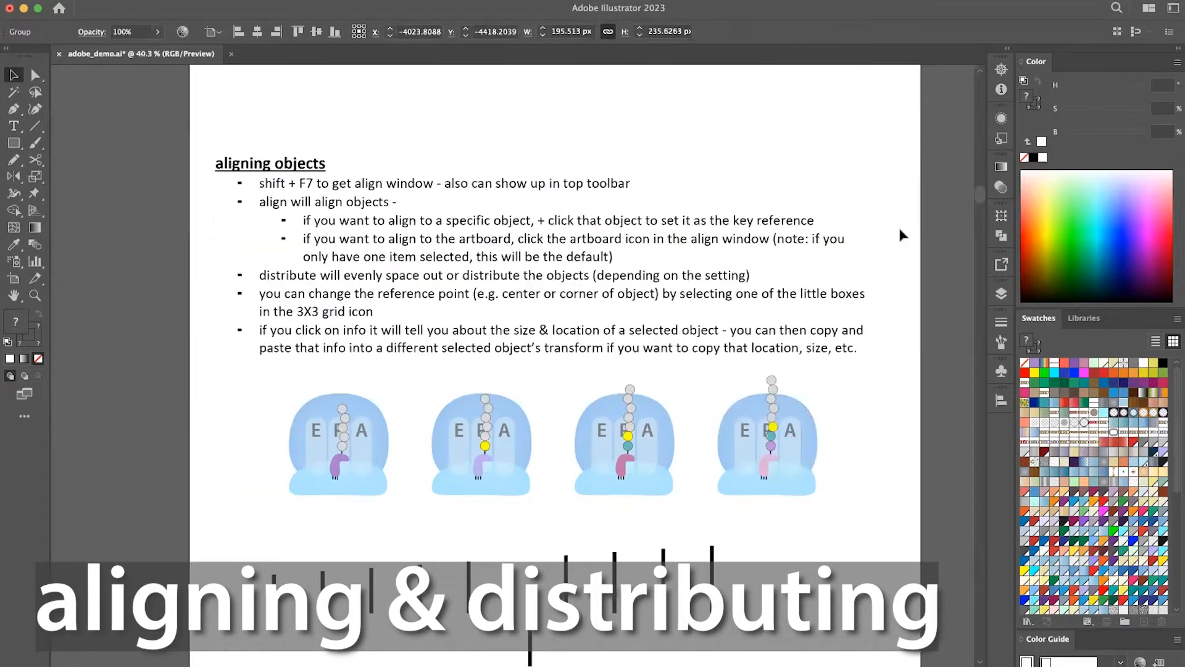
{"action": "scroll", "coordinate": [900, 235], "scroll_direction": "down", "scroll_amount": 1}
{"action": "scroll", "coordinate": [900, 235], "scroll_direction": "right", "scroll_amount": 1}
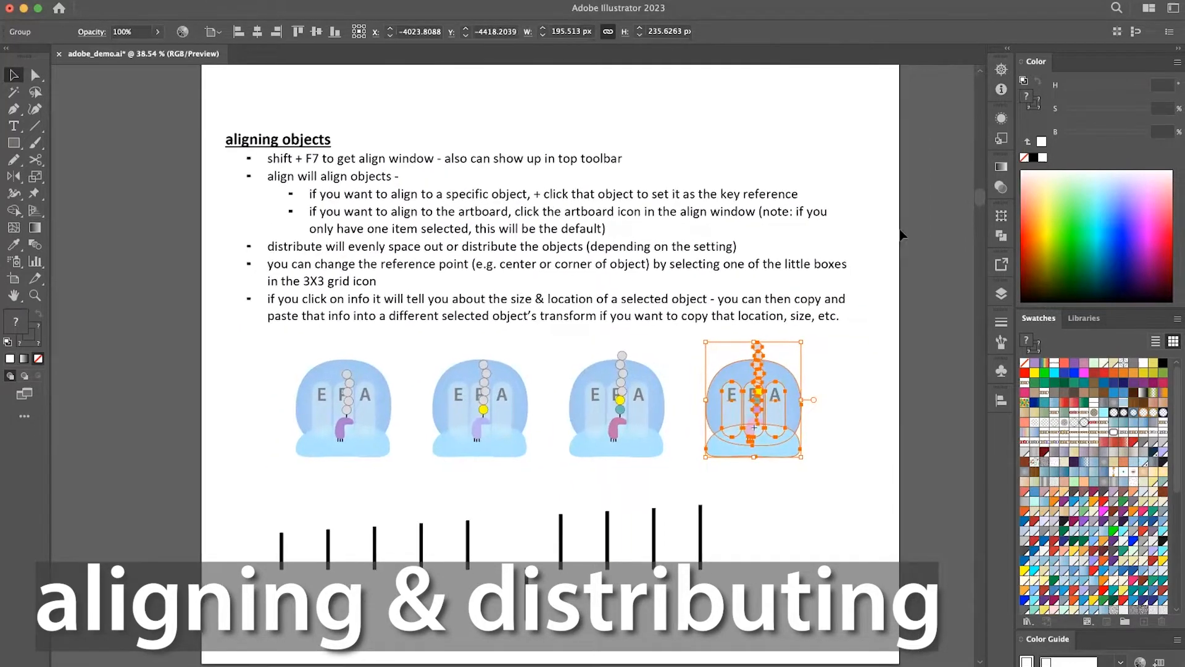
{"action": "scroll", "coordinate": [901, 234], "scroll_direction": "down", "scroll_amount": 1}
{"action": "scroll", "coordinate": [901, 234], "scroll_direction": "right", "scroll_amount": 2}
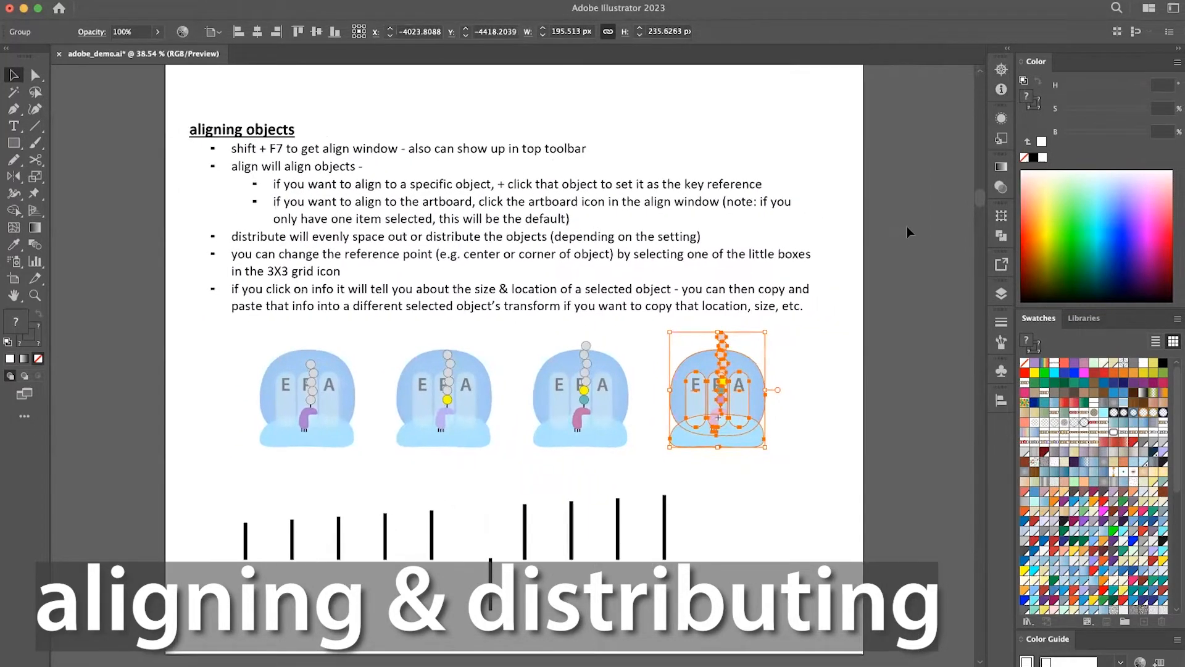
{"action": "left_click", "coordinate": [831, 401]}
{"action": "scroll", "coordinate": [831, 402], "scroll_direction": "down", "scroll_amount": 1}
{"action": "scroll", "coordinate": [831, 401], "scroll_direction": "right", "scroll_amount": 1}
{"action": "left_click", "coordinate": [719, 402]}
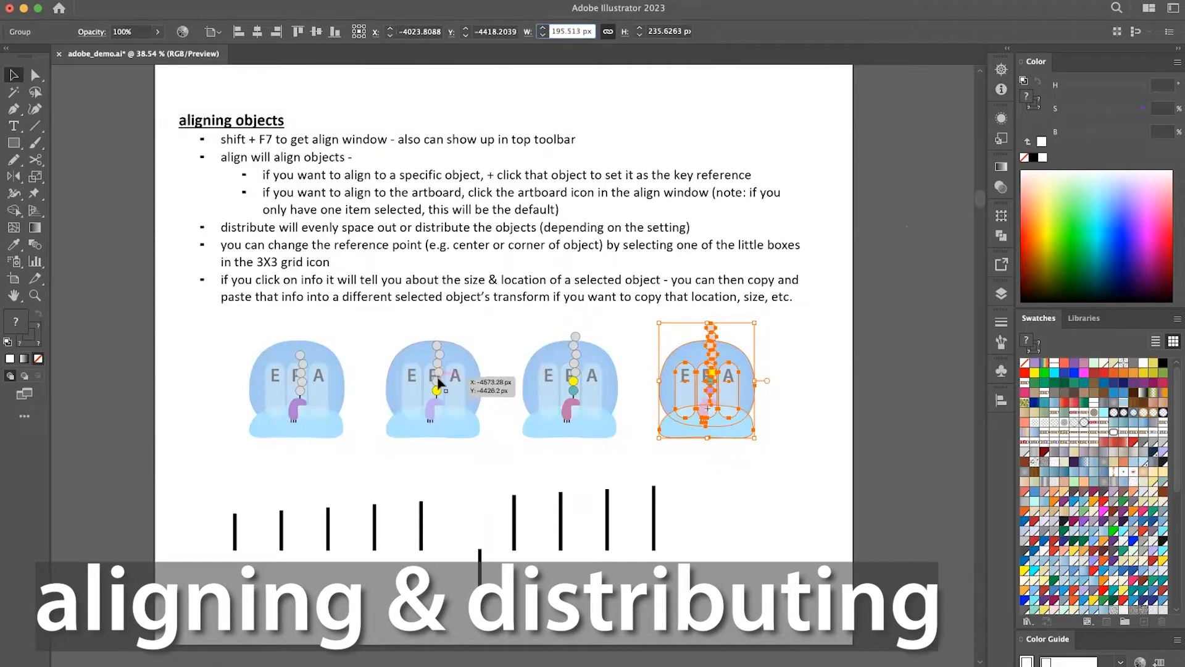
{"action": "left_click", "coordinate": [608, 33]}
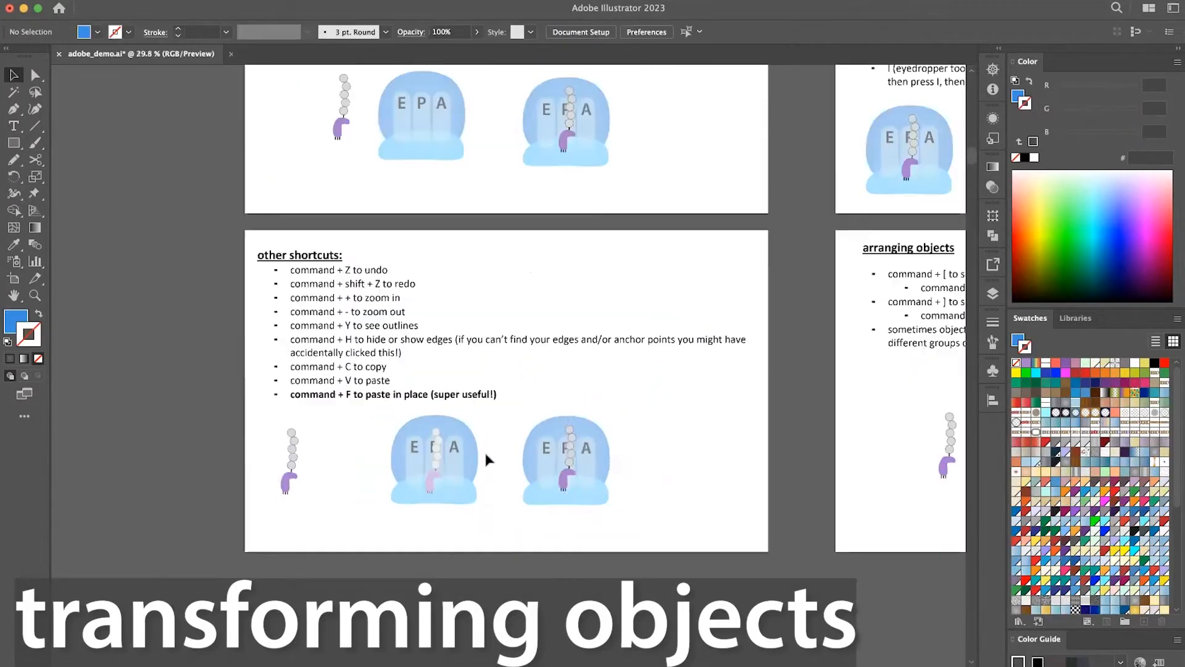
Add the four graphics on the "reformatting objects" artboard to the selection one at a time, and clear the selection.
{"action": "scroll", "coordinate": [484, 449], "scroll_direction": "up", "scroll_amount": 5}
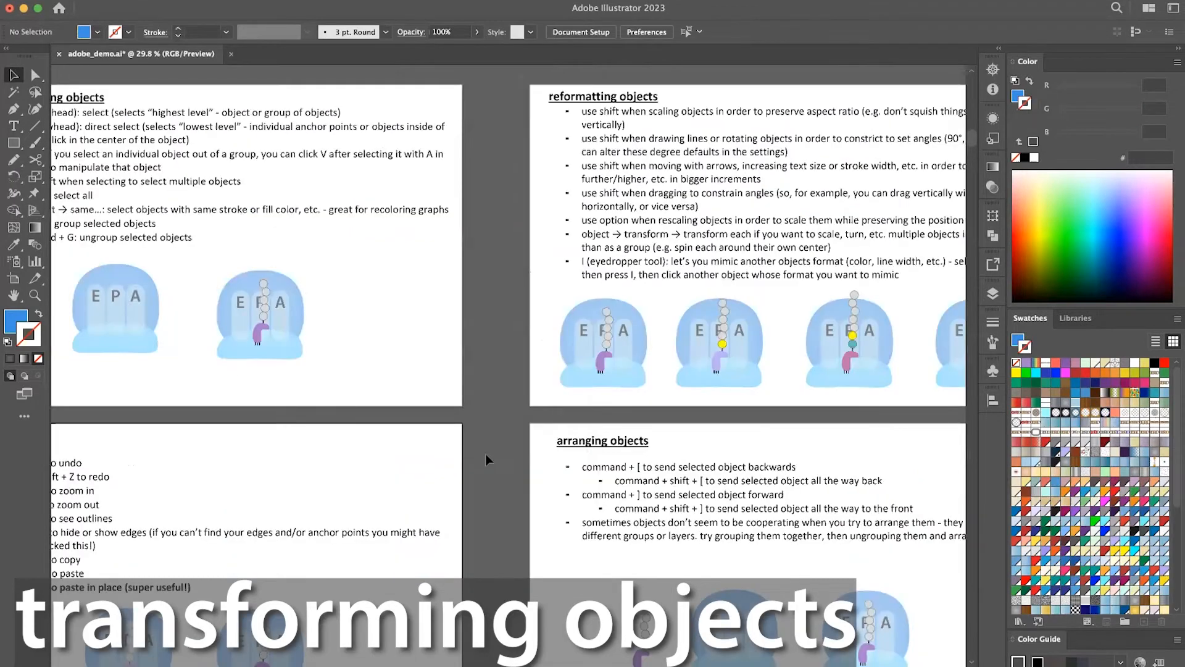
{"action": "scroll", "coordinate": [485, 453], "scroll_direction": "right", "scroll_amount": 4}
{"action": "scroll", "coordinate": [485, 454], "scroll_direction": "up", "scroll_amount": 2}
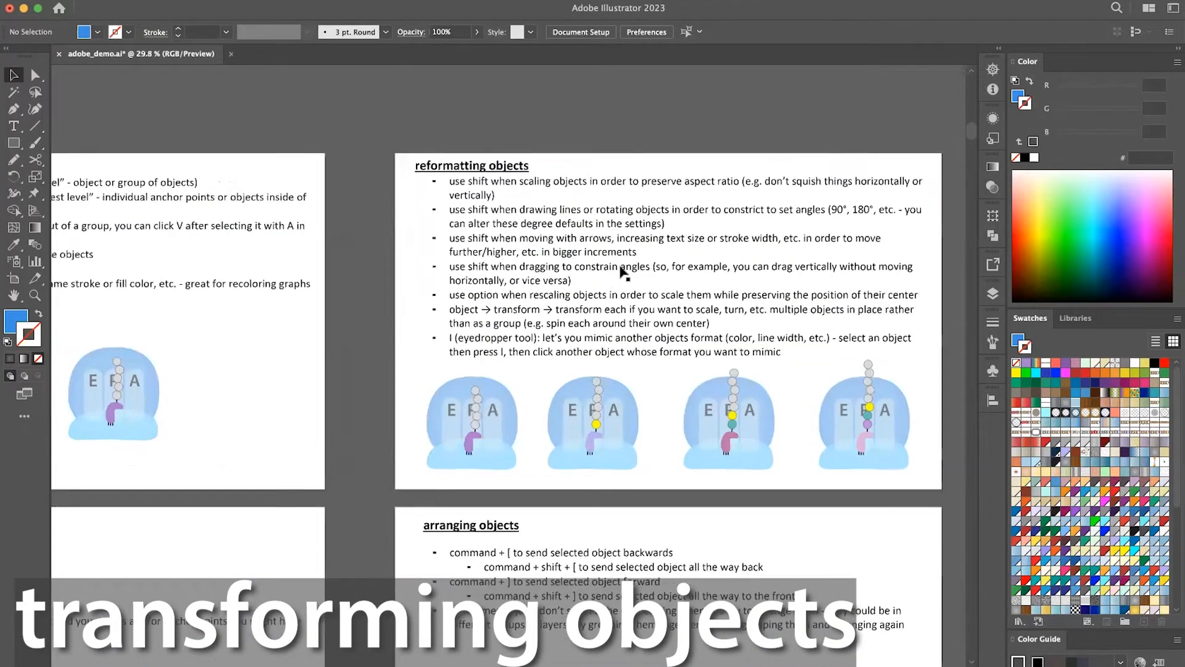
{"action": "scroll", "coordinate": [622, 274], "scroll_direction": "up", "scroll_amount": 2}
{"action": "scroll", "coordinate": [622, 274], "scroll_direction": "down", "scroll_amount": 1}
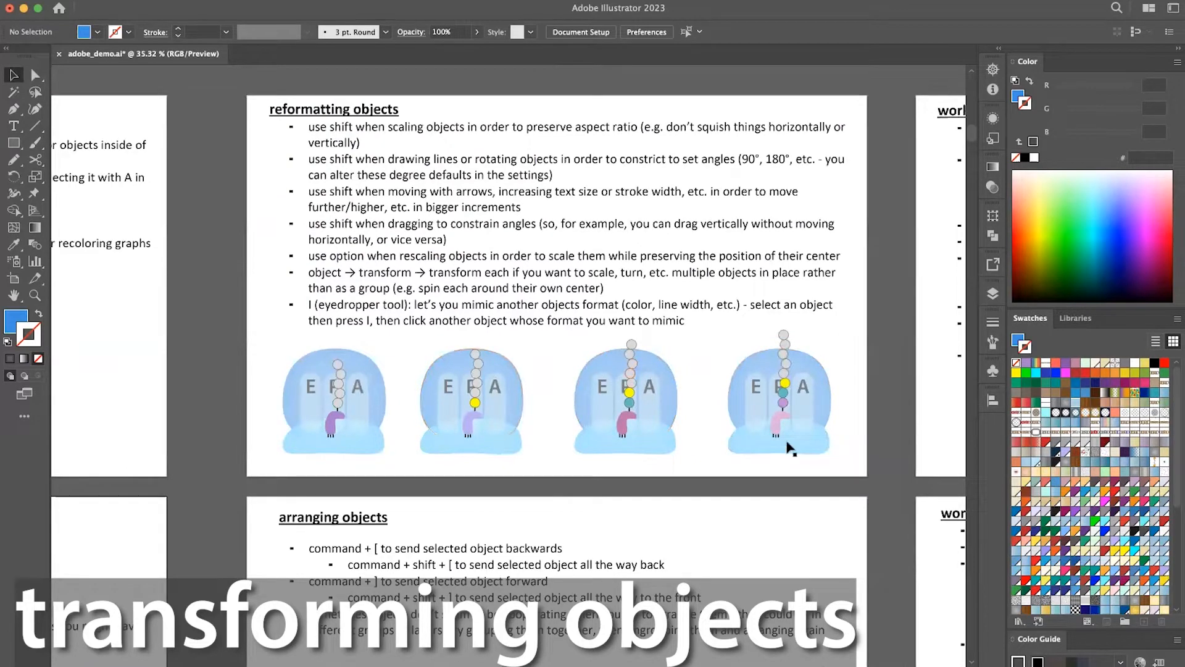
{"action": "left_click_drag", "start_coordinate": [843, 460], "coordinate": [804, 489]}
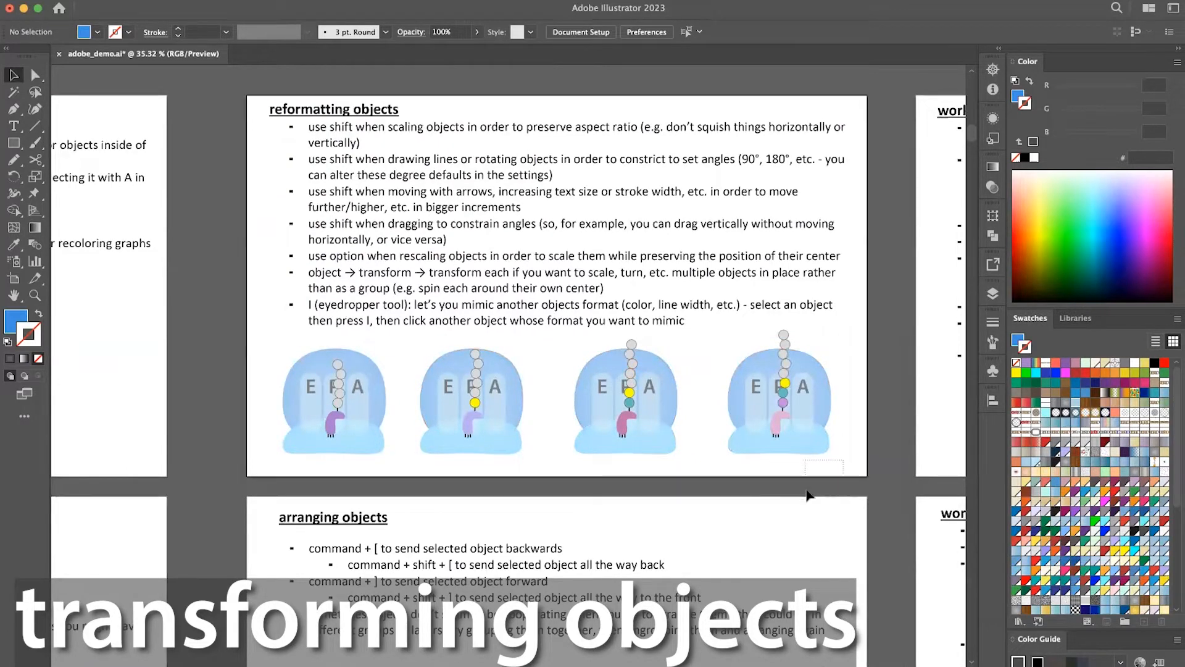
{"action": "left_click", "coordinate": [793, 424]}
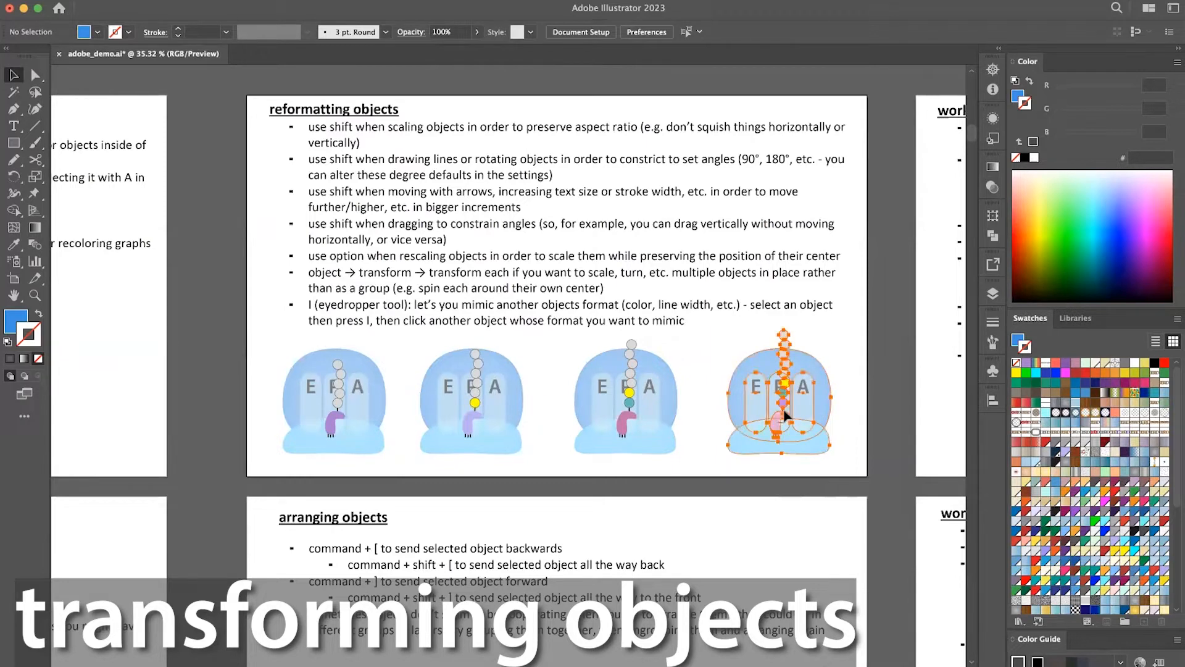
{"action": "left_click", "coordinate": [658, 422], "text": "shift"}
{"action": "left_click", "coordinate": [494, 414], "text": "shift"}
{"action": "left_click", "coordinate": [352, 413], "text": "shift"}
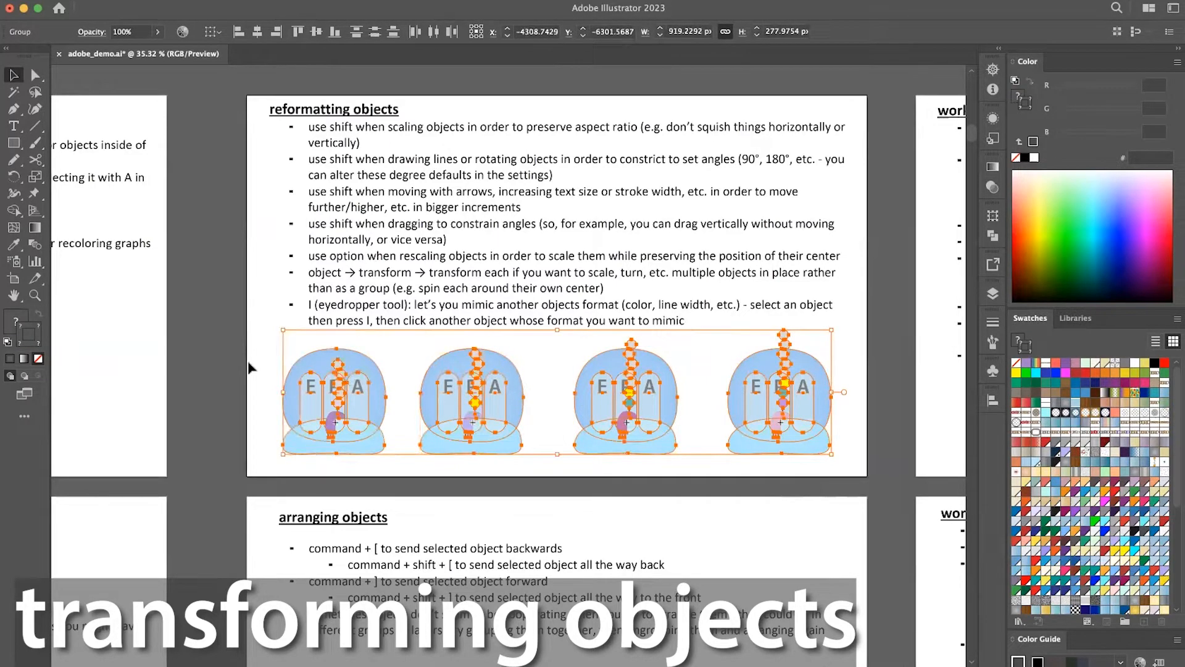
{"action": "left_click", "coordinate": [246, 368]}
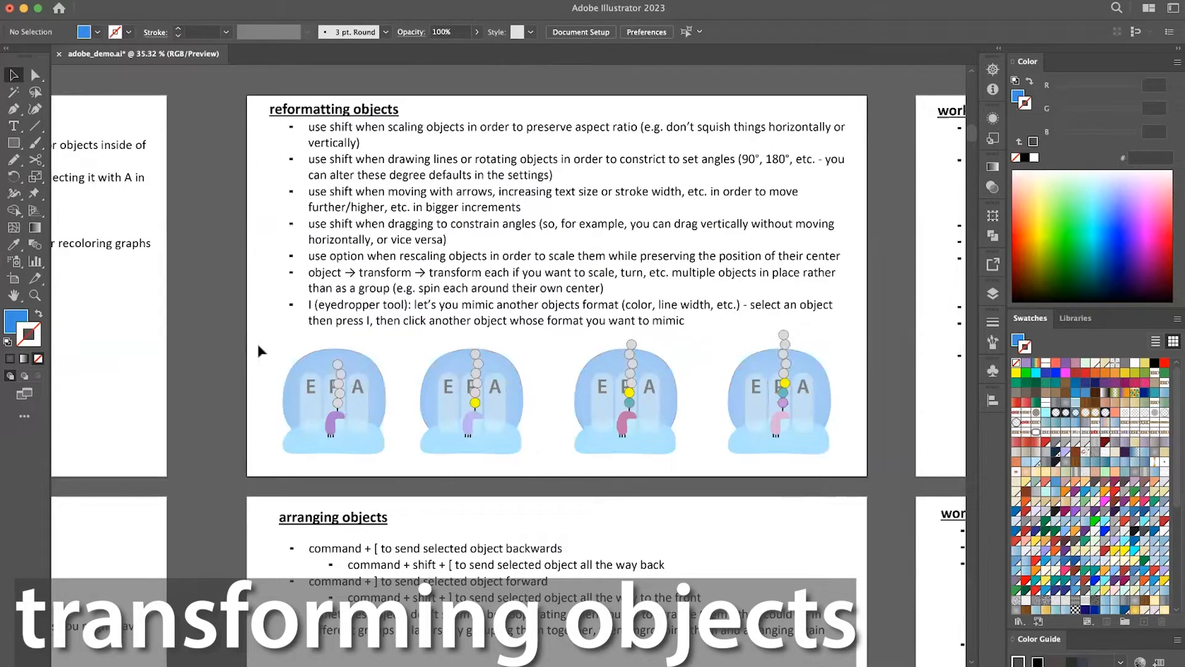
Select all four graphics together, squash the row horizontally to about 704 px wide, and undo the squash.
{"action": "left_click_drag", "start_coordinate": [257, 354], "coordinate": [848, 454]}
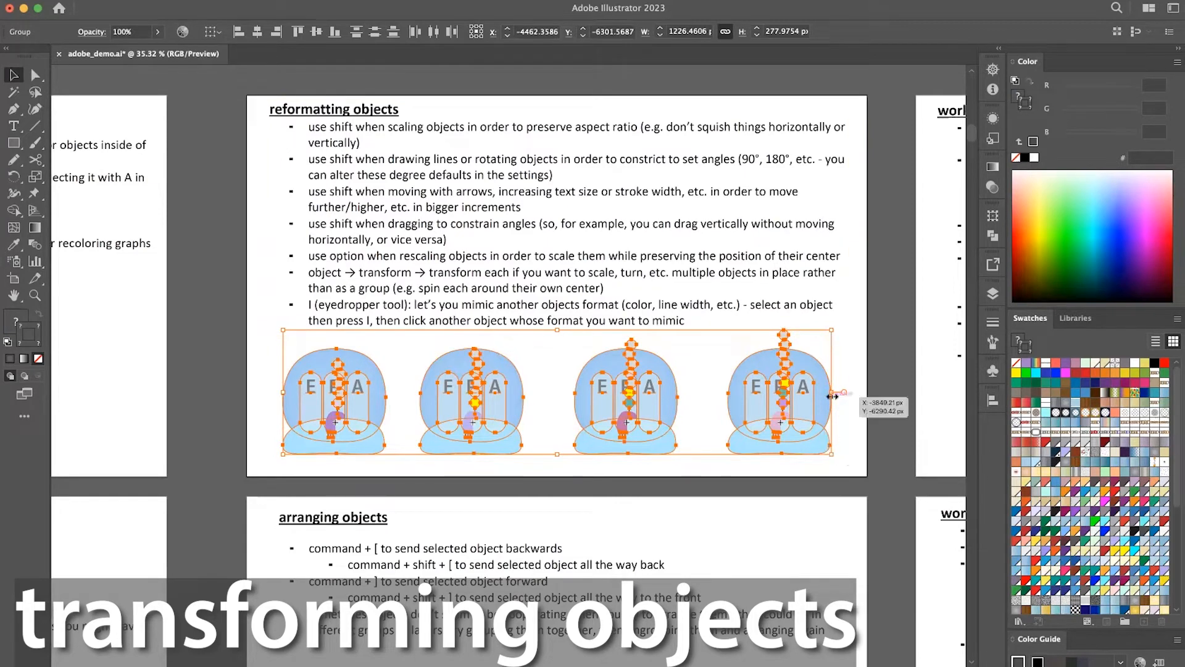
{"action": "left_click_drag", "start_coordinate": [833, 395], "coordinate": [592, 396]}
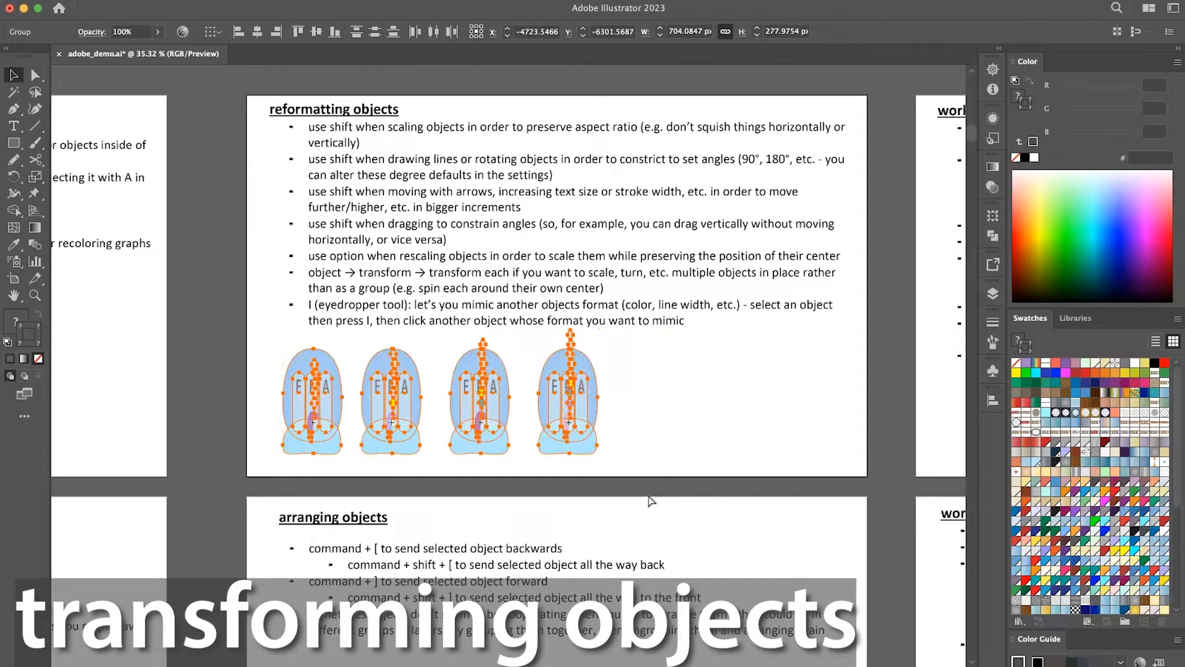
{"action": "key", "text": "super+z"}
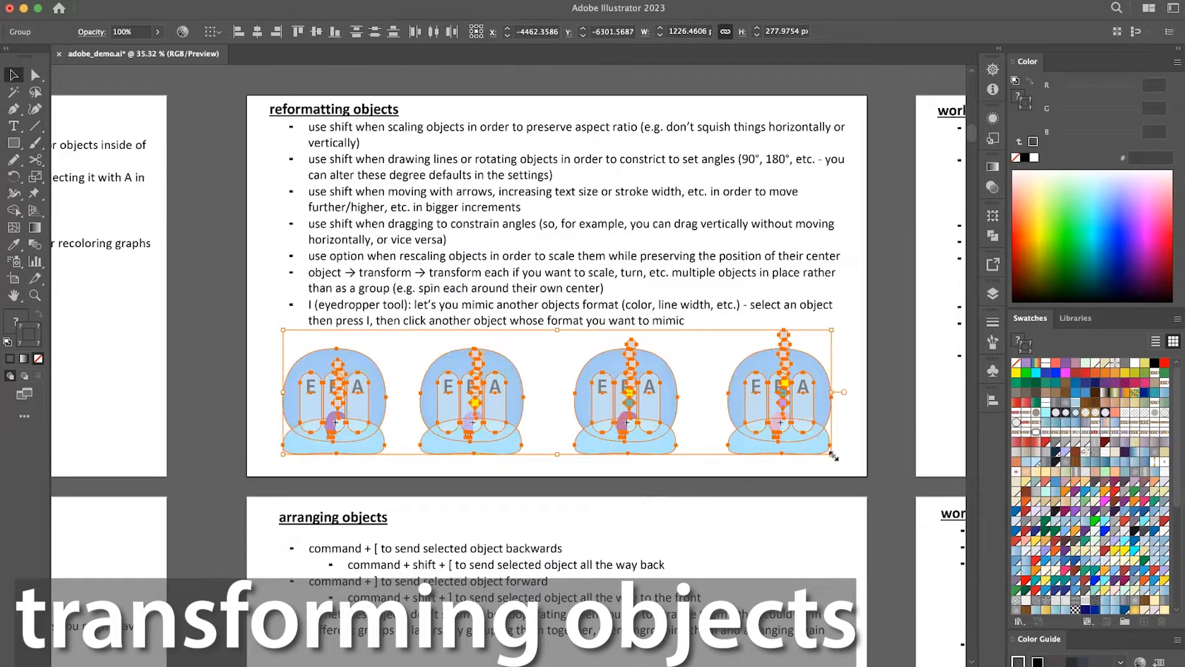
Try resizing the four graphics from the lower-right corner of their bounding box without keeping proportions, and undo it.
{"action": "left_click_drag", "start_coordinate": [833, 456], "coordinate": [697, 370]}
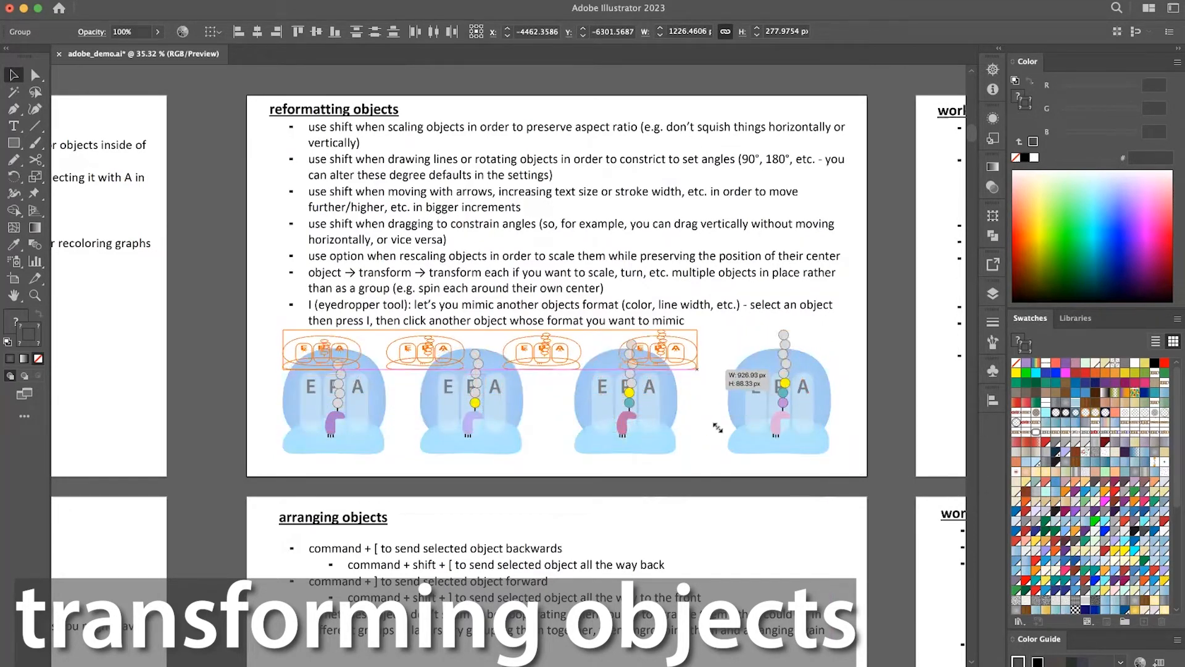
{"action": "left_click", "coordinate": [717, 431]}
{"action": "key", "text": "super+z"}
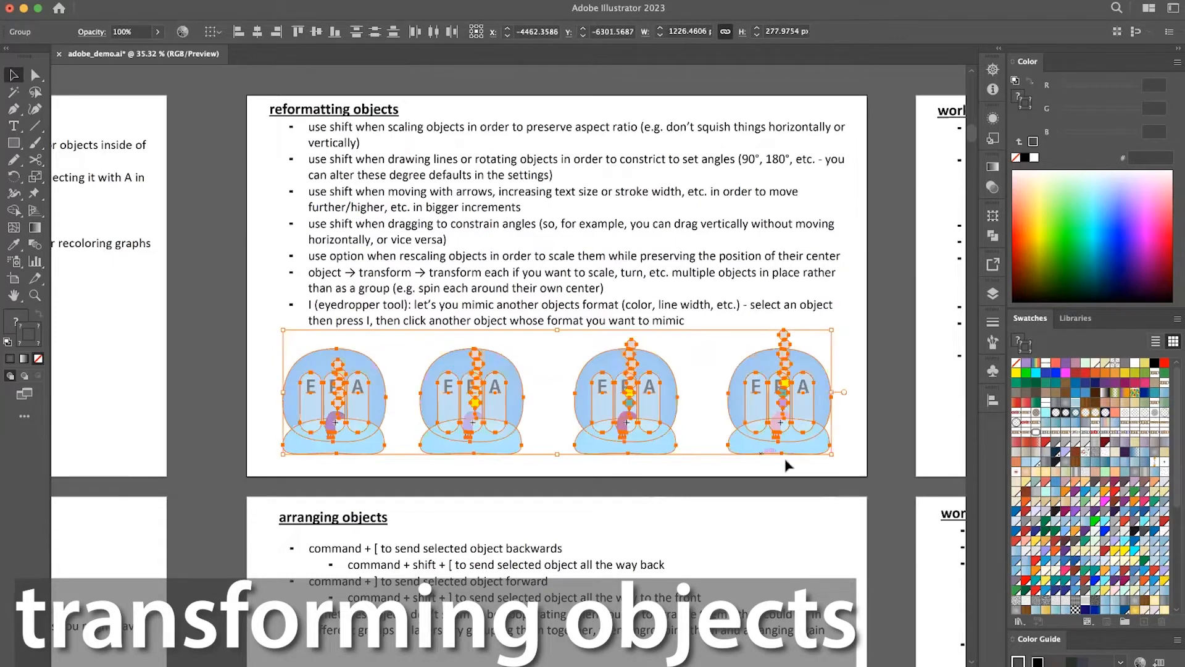
Scale the four graphics down proportionally, centre the row on the artboard and clear the selection.
{"action": "left_click_drag", "start_coordinate": [833, 455], "coordinate": [721, 428]}
{"action": "left_click_drag", "start_coordinate": [691, 390], "coordinate": [750, 406]}
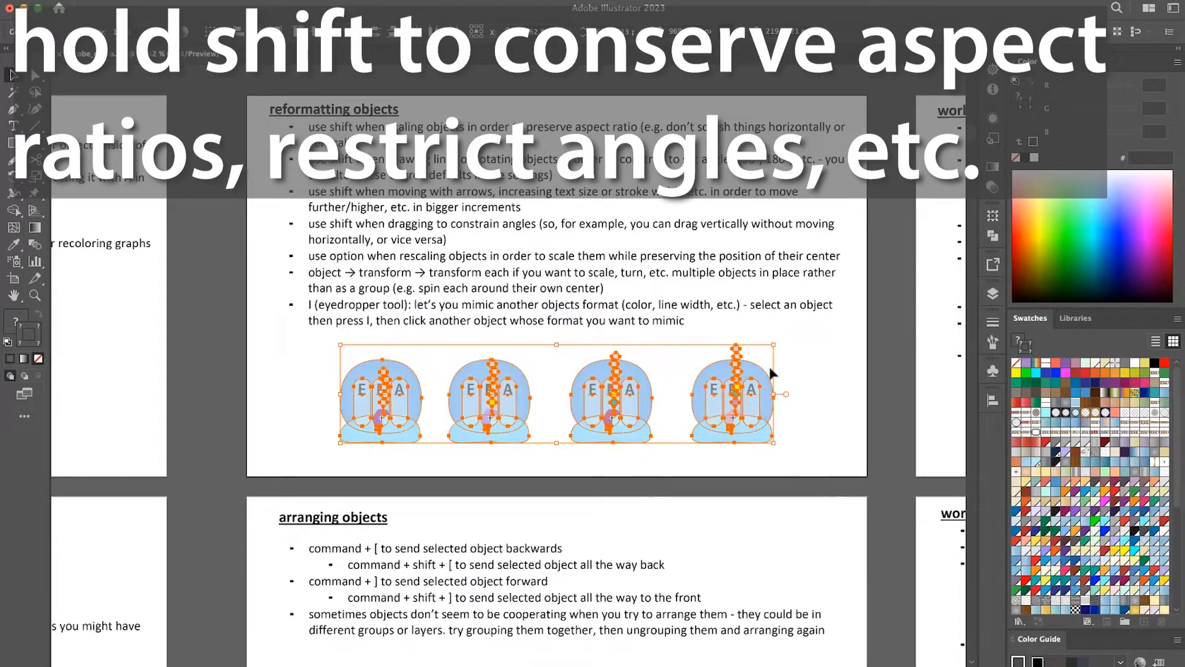
{"action": "left_click", "coordinate": [819, 410]}
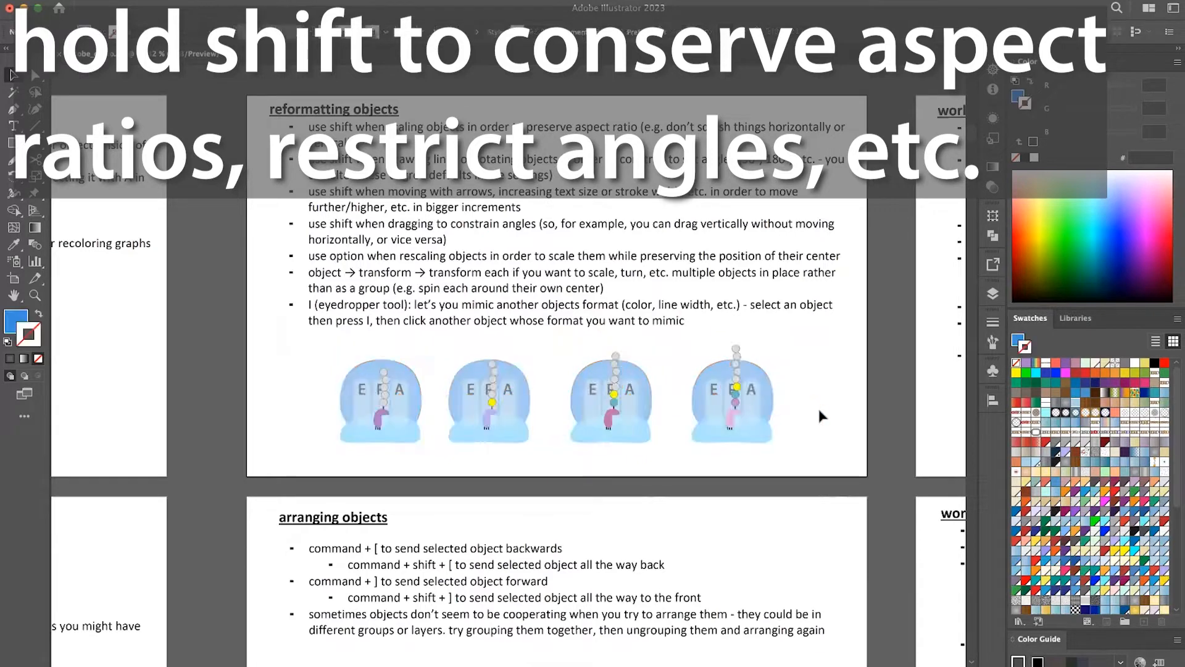
Select only the rightmost graphic on the "reformatting objects" artboard.
{"action": "left_click", "coordinate": [772, 390]}
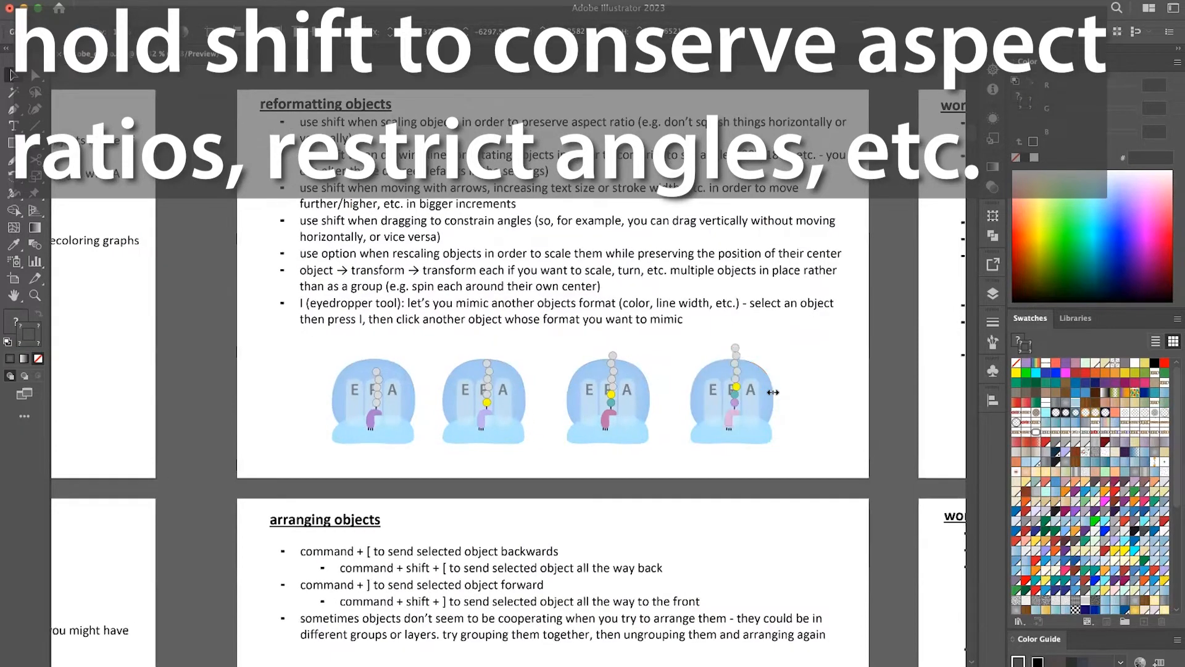
{"action": "scroll", "coordinate": [773, 393], "scroll_direction": "up", "scroll_amount": 2}
{"action": "scroll", "coordinate": [773, 392], "scroll_direction": "up", "scroll_amount": 2}
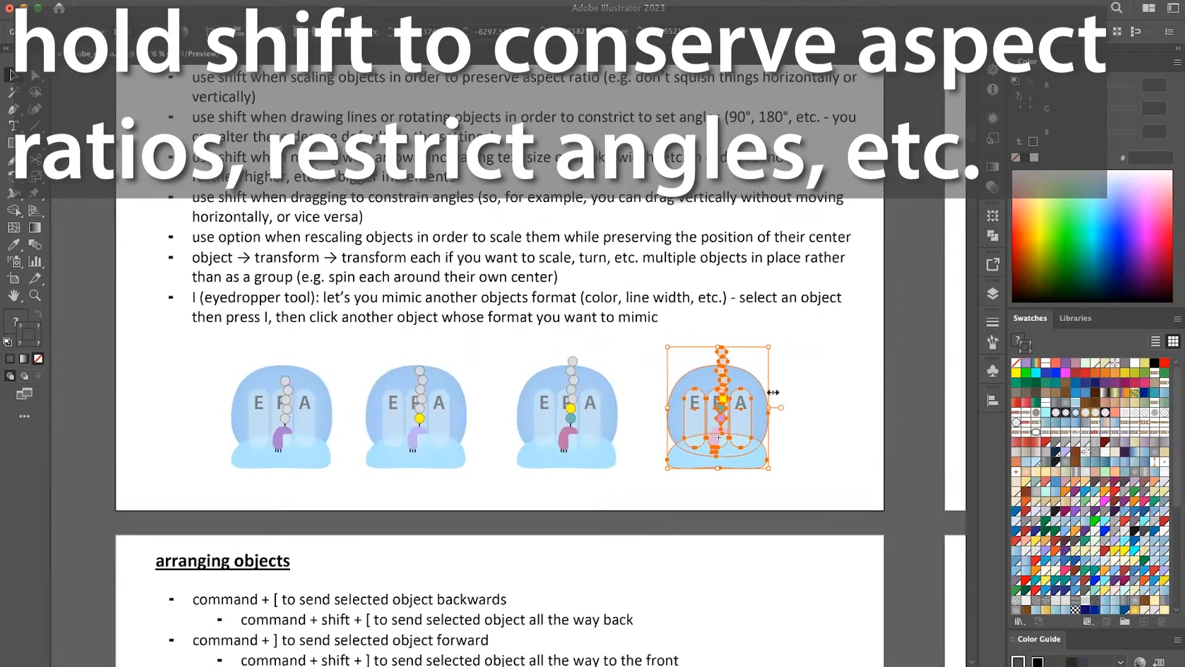
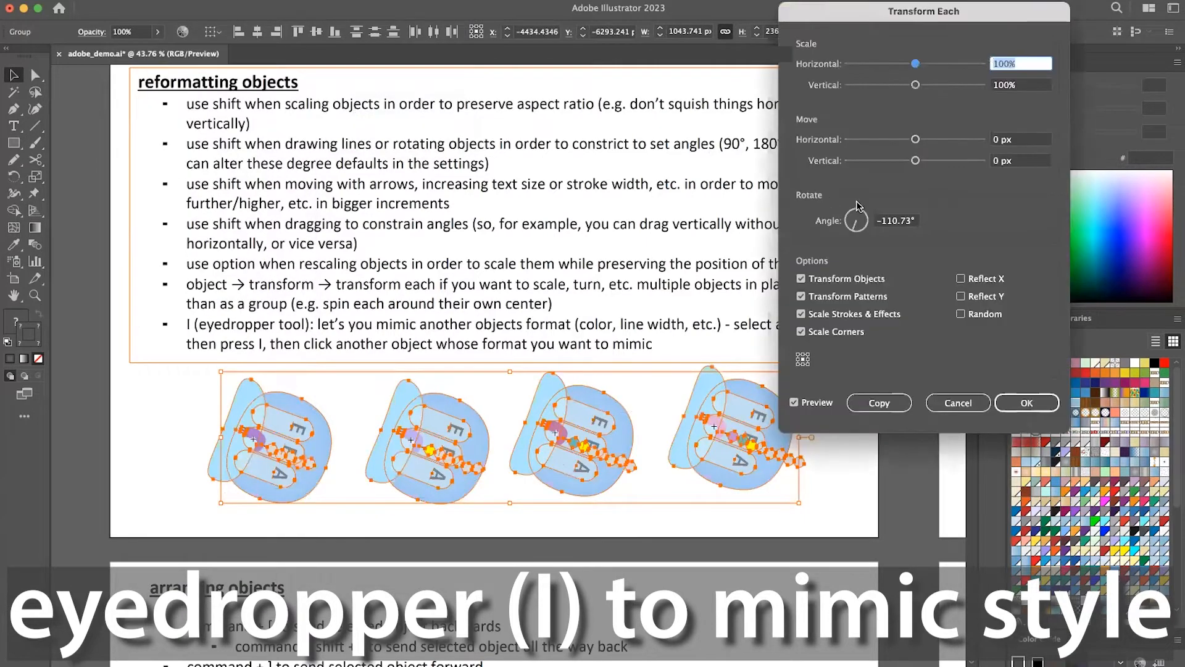
Set Transform Each to rotate the four graphics by 0° and scale them to 125% horizontally and vertically.
{"action": "left_click", "coordinate": [889, 228]}
{"action": "type", "text": "0"}
{"action": "key", "text": "Tab"}
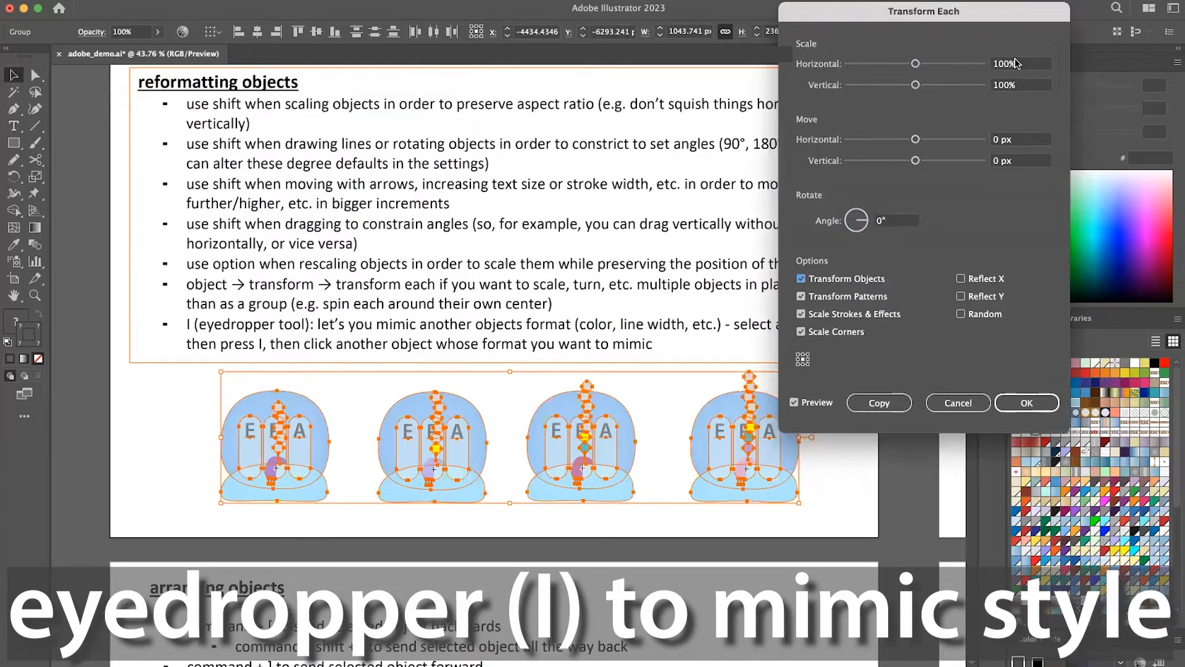
{"action": "left_click_drag", "start_coordinate": [1024, 64], "coordinate": [985, 65]}
{"action": "type", "text": "125"}
{"action": "key", "text": "Tab"}
{"action": "type", "text": "1"}
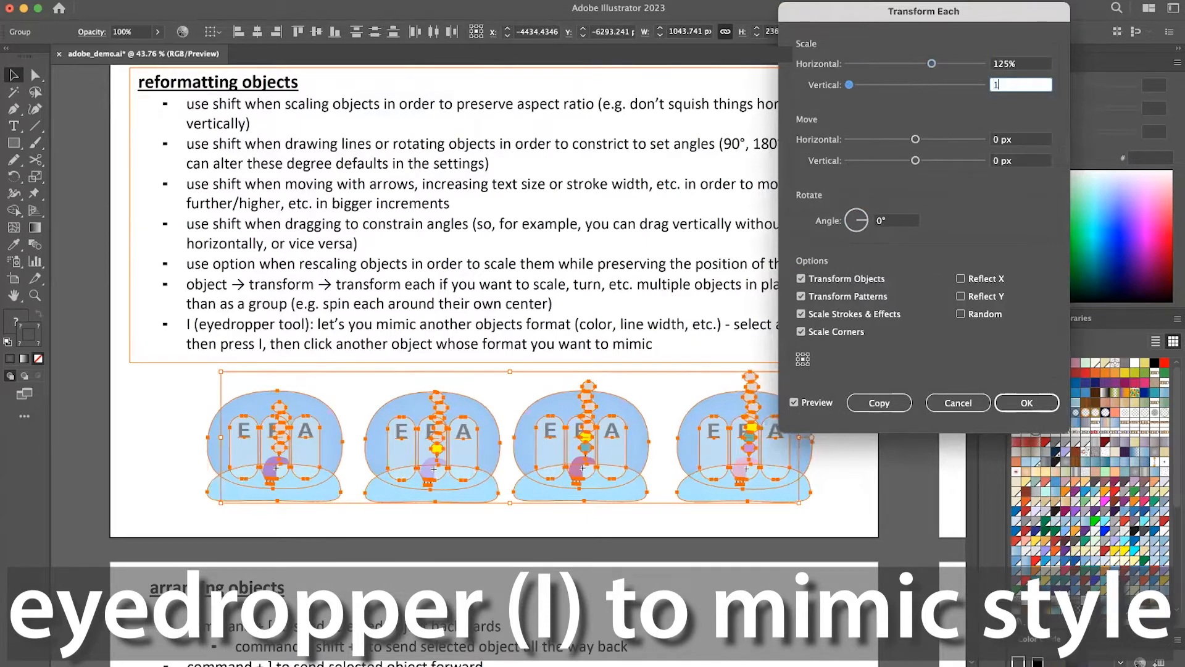
{"action": "type", "text": "25"}
{"action": "key", "text": "Tab"}
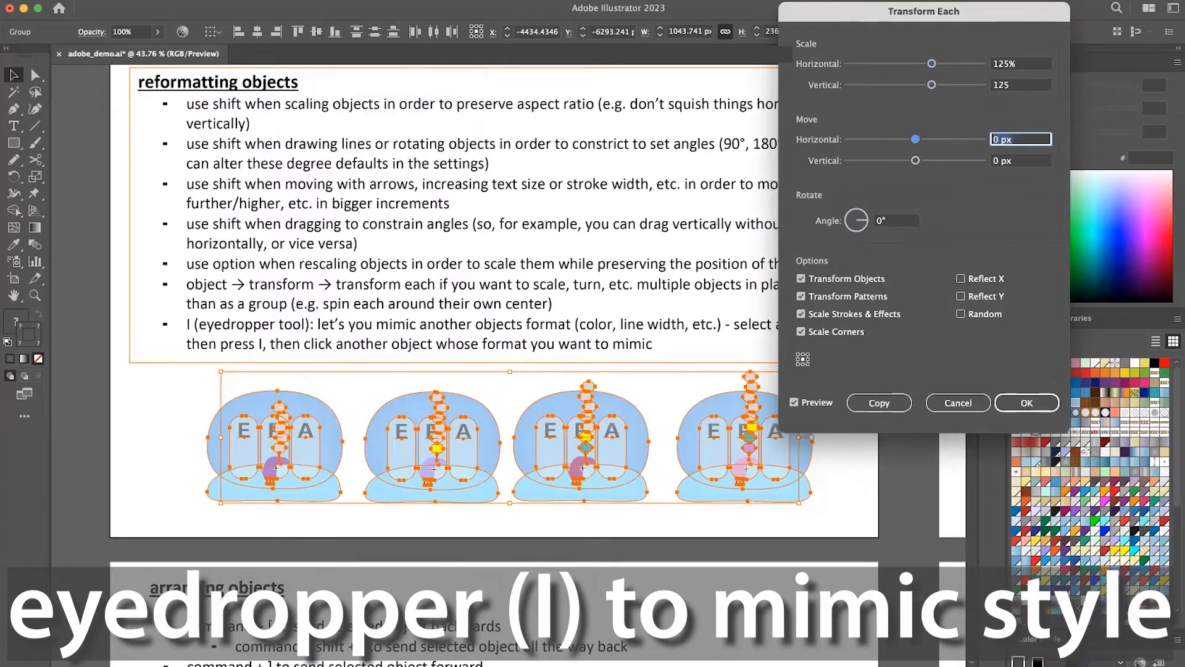
{"action": "left_click", "coordinate": [1019, 410]}
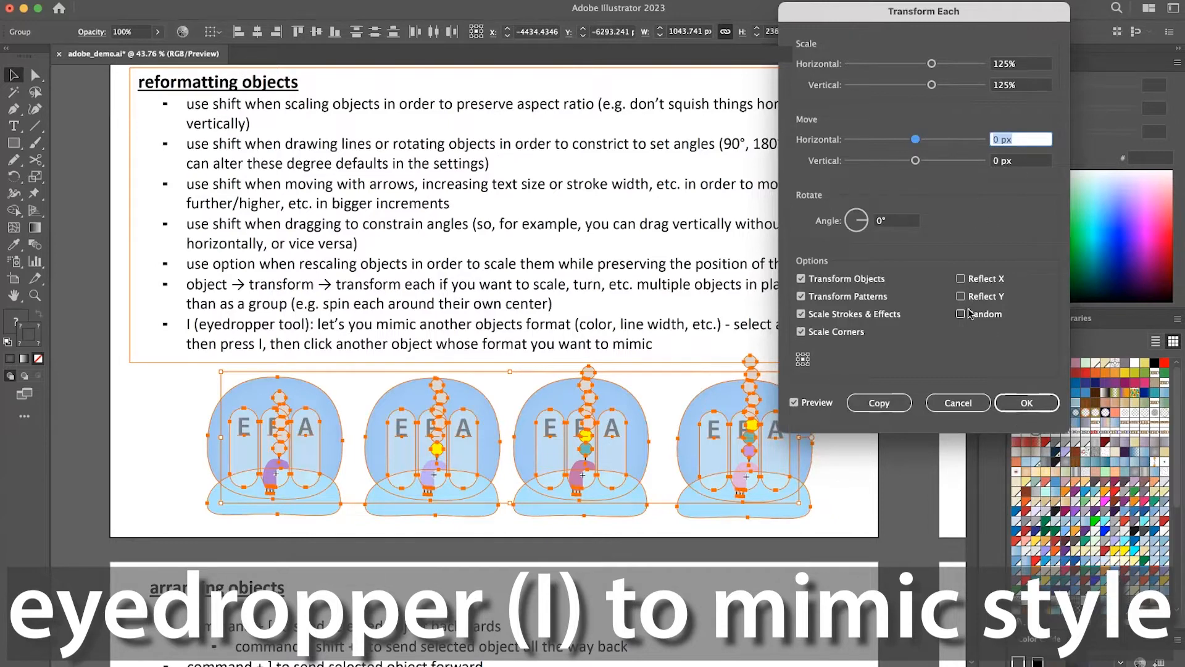
Try rotating each graphic about its own centre to angles up to 348°, and cancel the transformation.
{"action": "left_click_drag", "start_coordinate": [868, 223], "coordinate": [863, 244]}
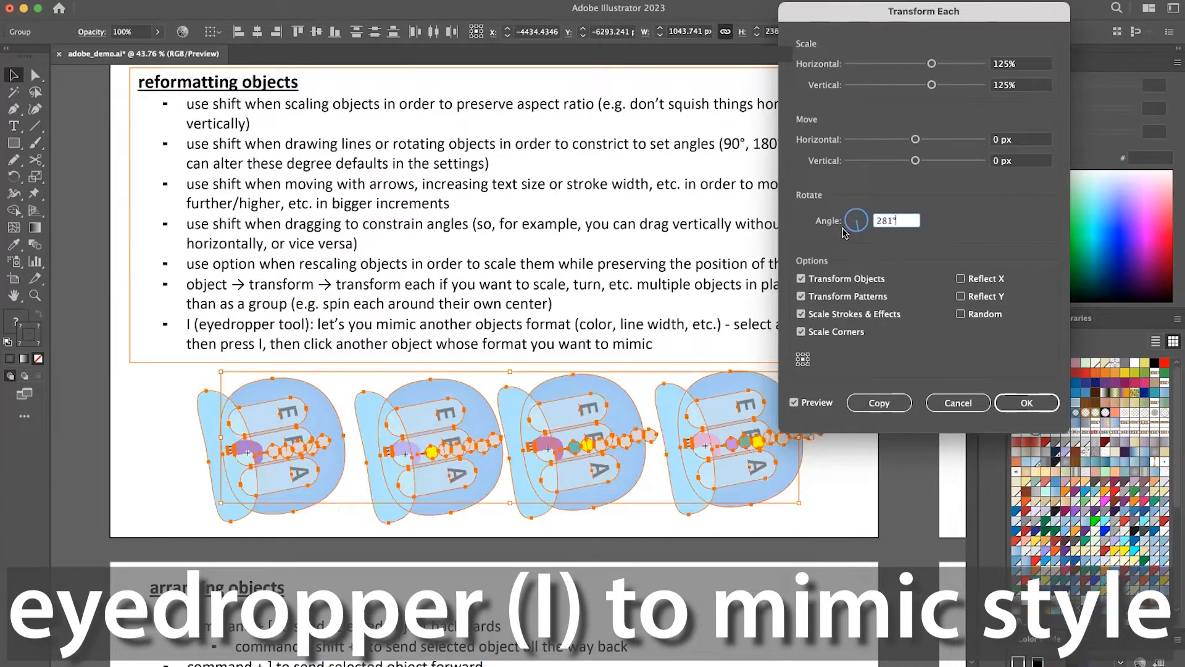
{"action": "mouse_move", "coordinate": [845, 232]}
{"action": "left_mouse_down"}
{"action": "mouse_move", "coordinate": [863, 226]}
{"action": "mouse_move", "coordinate": [848, 234]}
{"action": "left_mouse_up"}
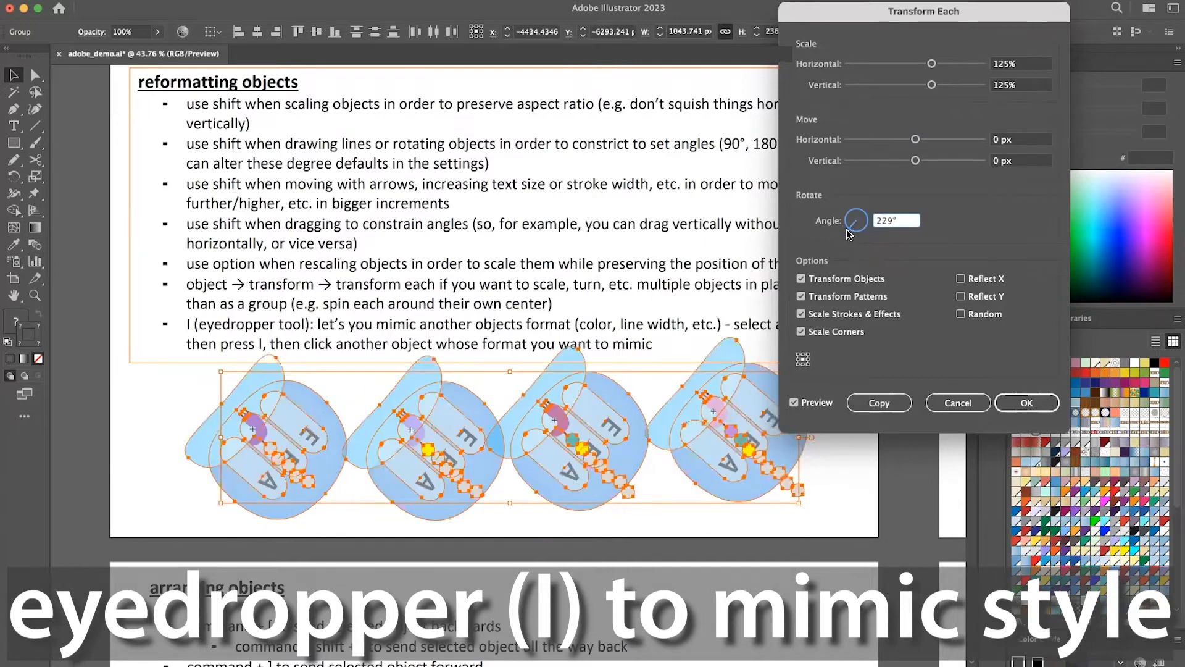
{"action": "left_click_drag", "start_coordinate": [851, 232], "coordinate": [864, 222]}
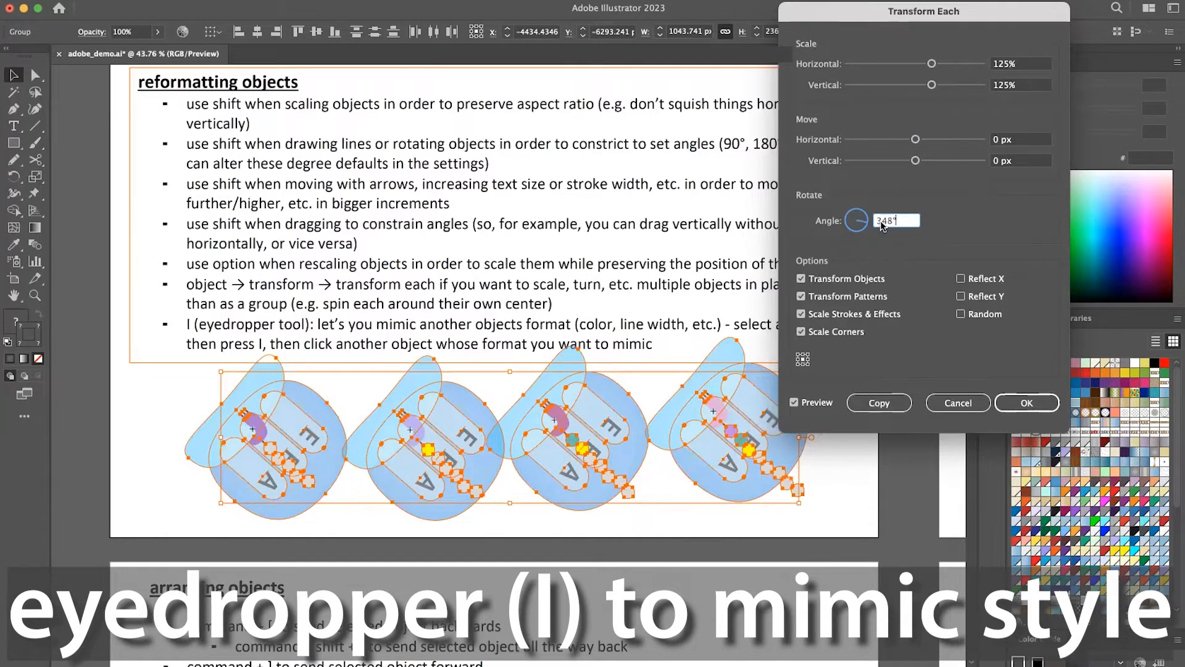
{"action": "left_click", "coordinate": [954, 407]}
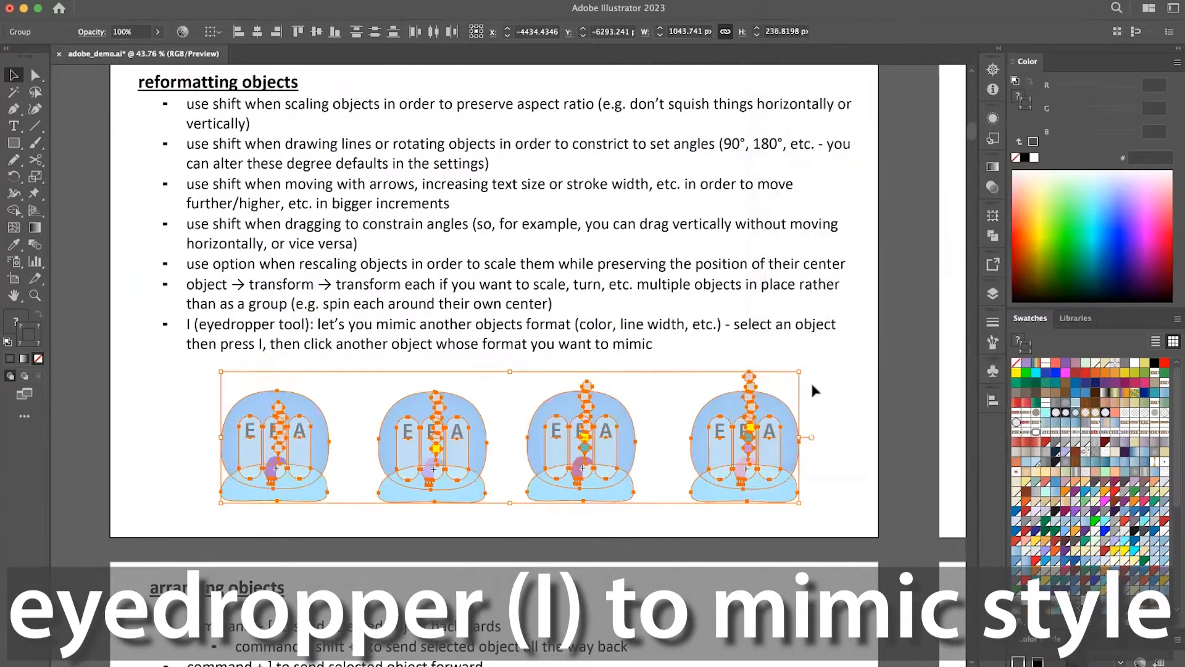
Clear the selection of the four graphics and directly select only the lowest bead in the leftmost graphic's chain.
{"action": "scroll", "coordinate": [781, 420], "scroll_direction": "down", "scroll_amount": 1}
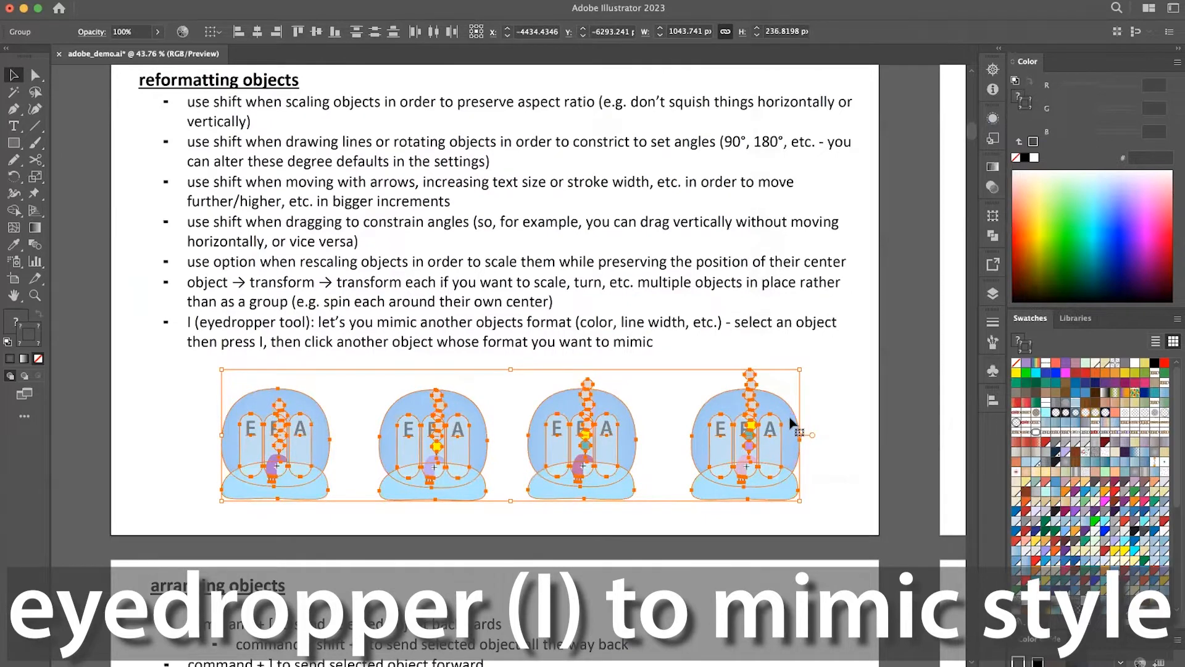
{"action": "left_click", "coordinate": [839, 427]}
{"action": "scroll", "coordinate": [573, 426], "scroll_direction": "up", "scroll_amount": 1}
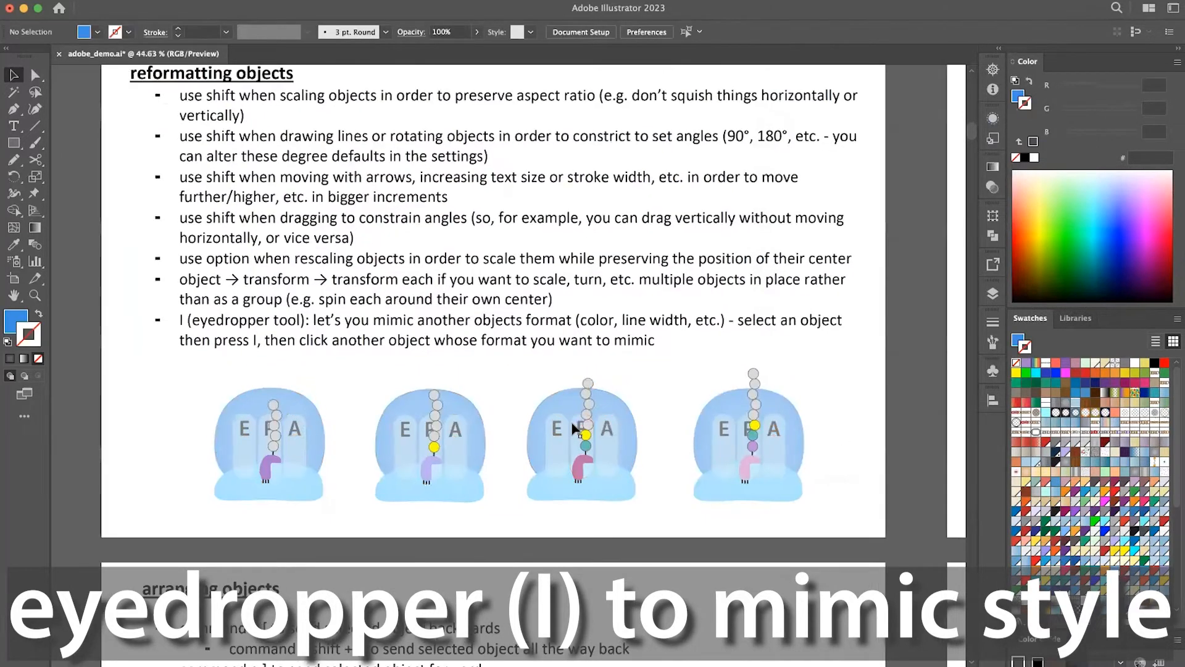
{"action": "scroll", "coordinate": [573, 426], "scroll_direction": "up", "scroll_amount": 2}
{"action": "scroll", "coordinate": [259, 372], "scroll_direction": "up", "scroll_amount": 1}
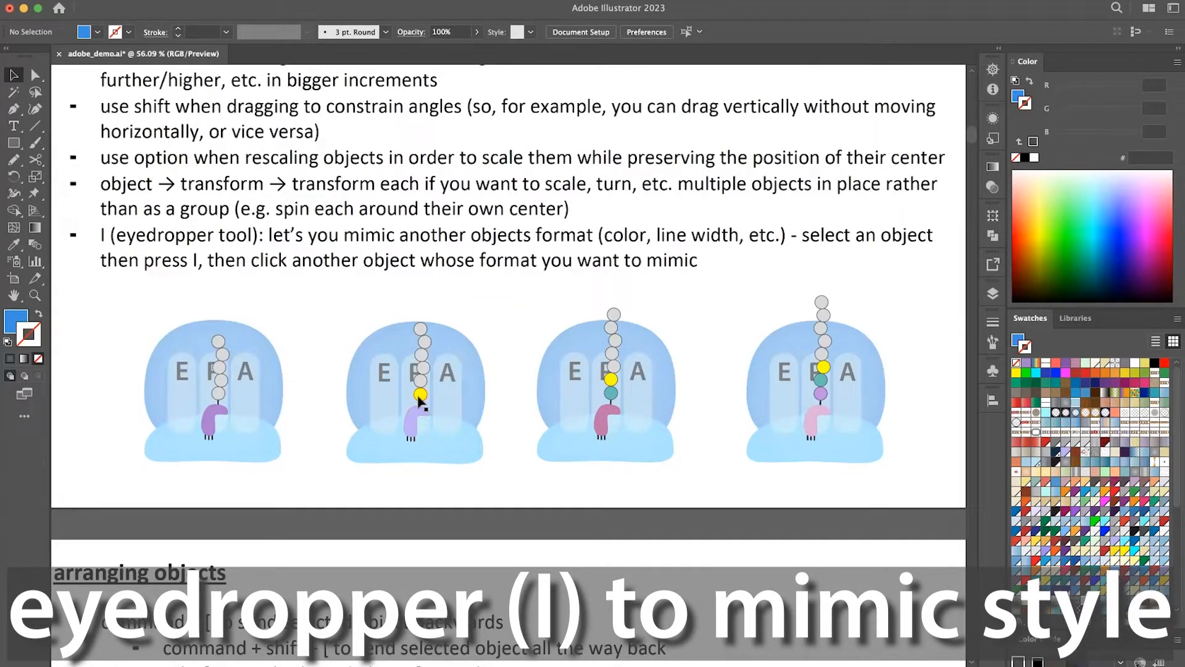
{"action": "key", "text": "a"}
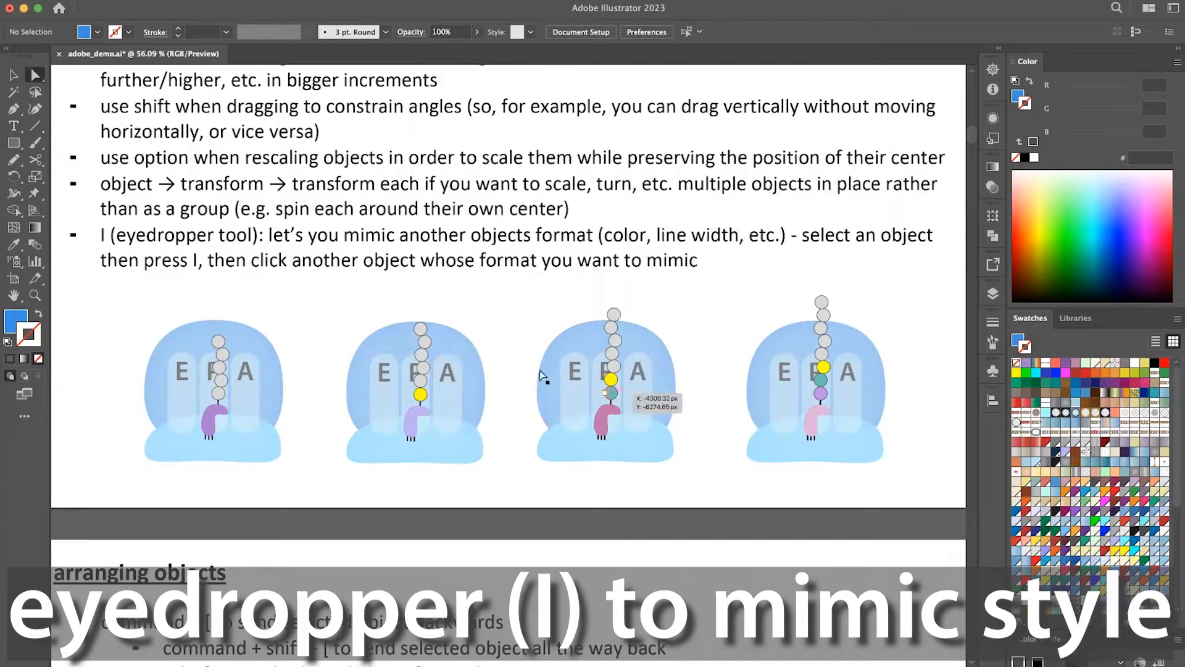
{"action": "scroll", "coordinate": [241, 399], "scroll_direction": "left", "scroll_amount": 2}
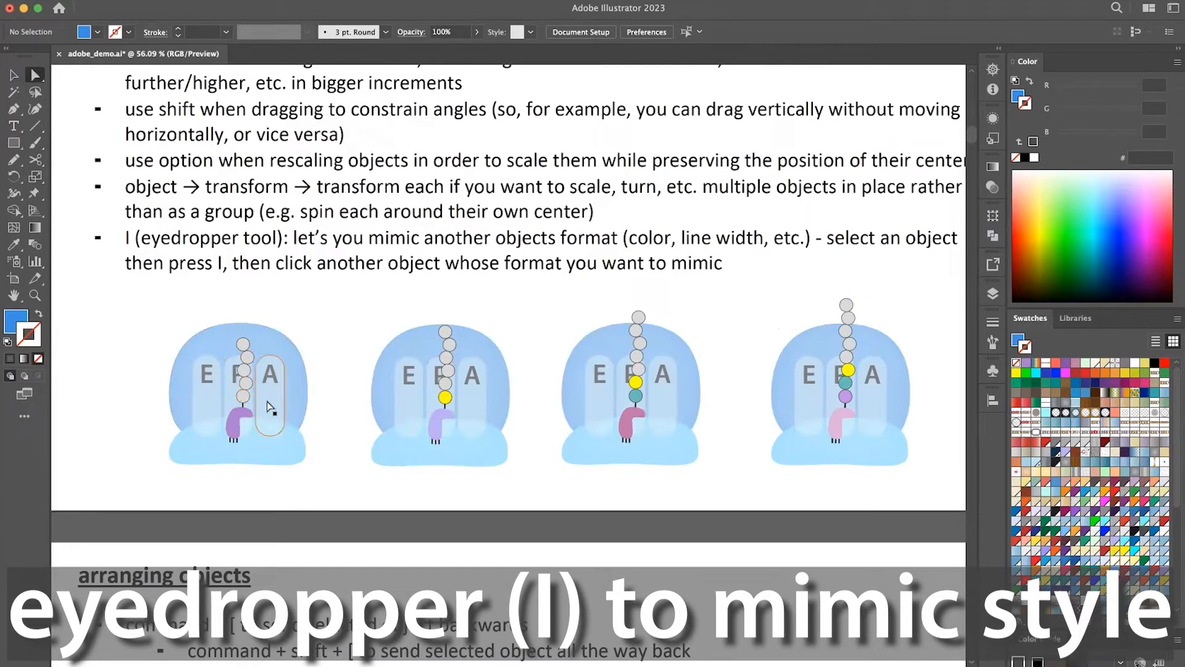
{"action": "scroll", "coordinate": [269, 408], "scroll_direction": "up", "scroll_amount": 1}
{"action": "scroll", "coordinate": [270, 407], "scroll_direction": "up", "scroll_amount": 1}
{"action": "scroll", "coordinate": [272, 373], "scroll_direction": "up", "scroll_amount": 1}
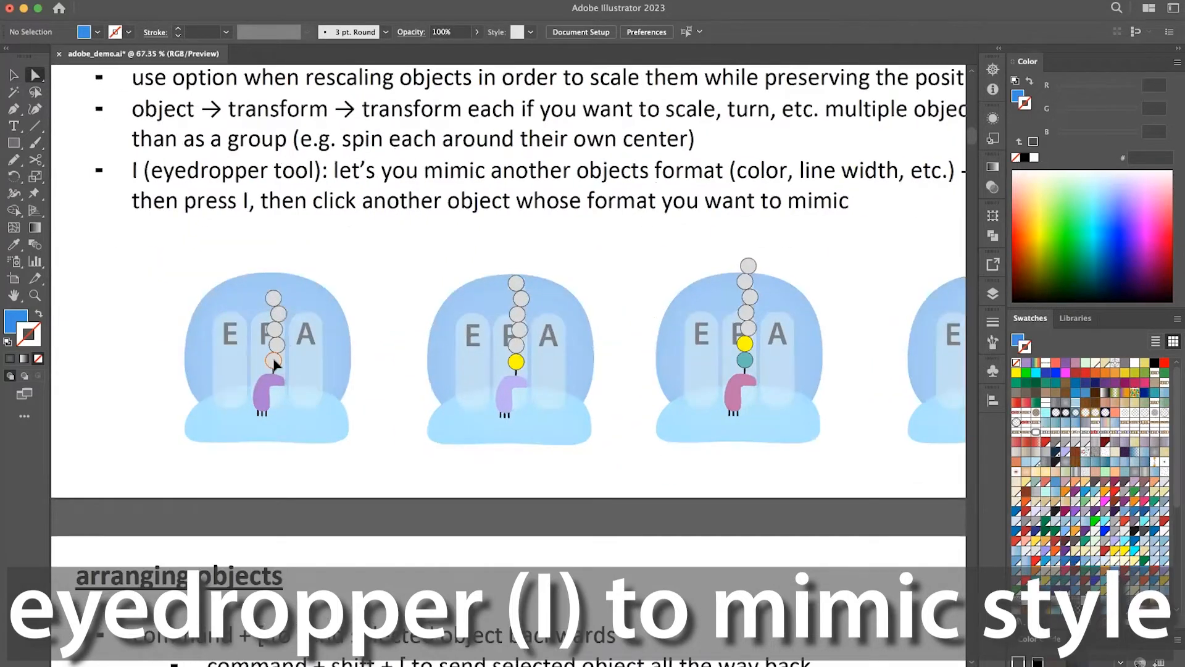
{"action": "left_click", "coordinate": [274, 364]}
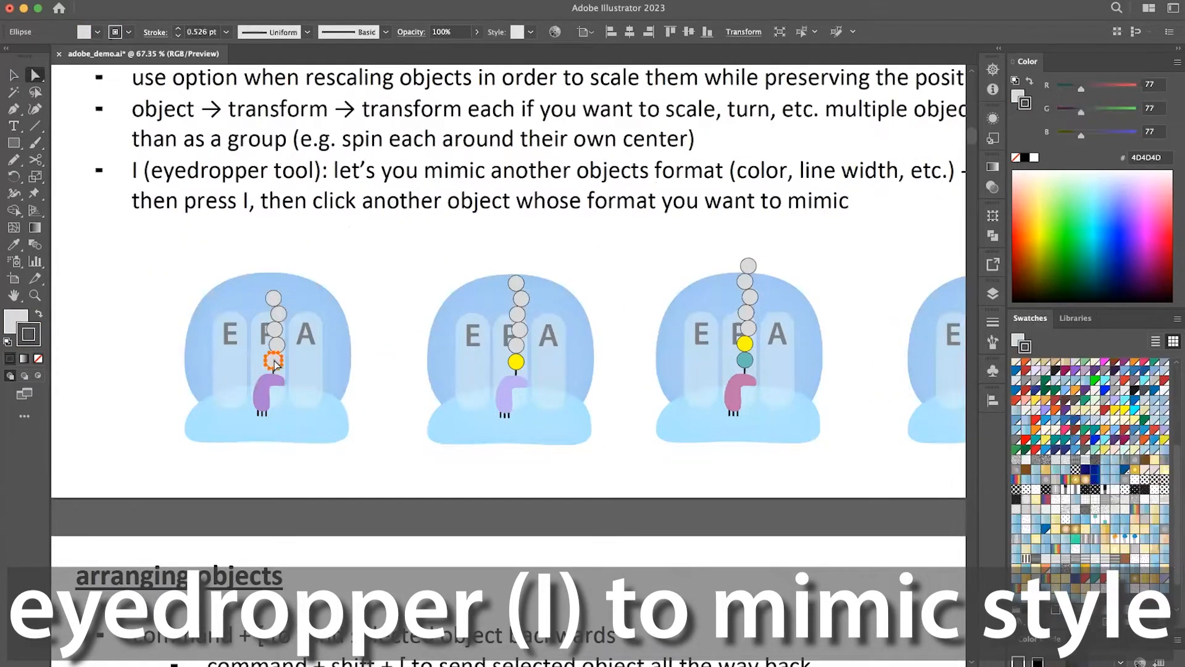
Try selecting a single anchor point on the lowest bead's edge, and clear the selection.
{"action": "scroll", "coordinate": [275, 363], "scroll_direction": "up", "scroll_amount": 1}
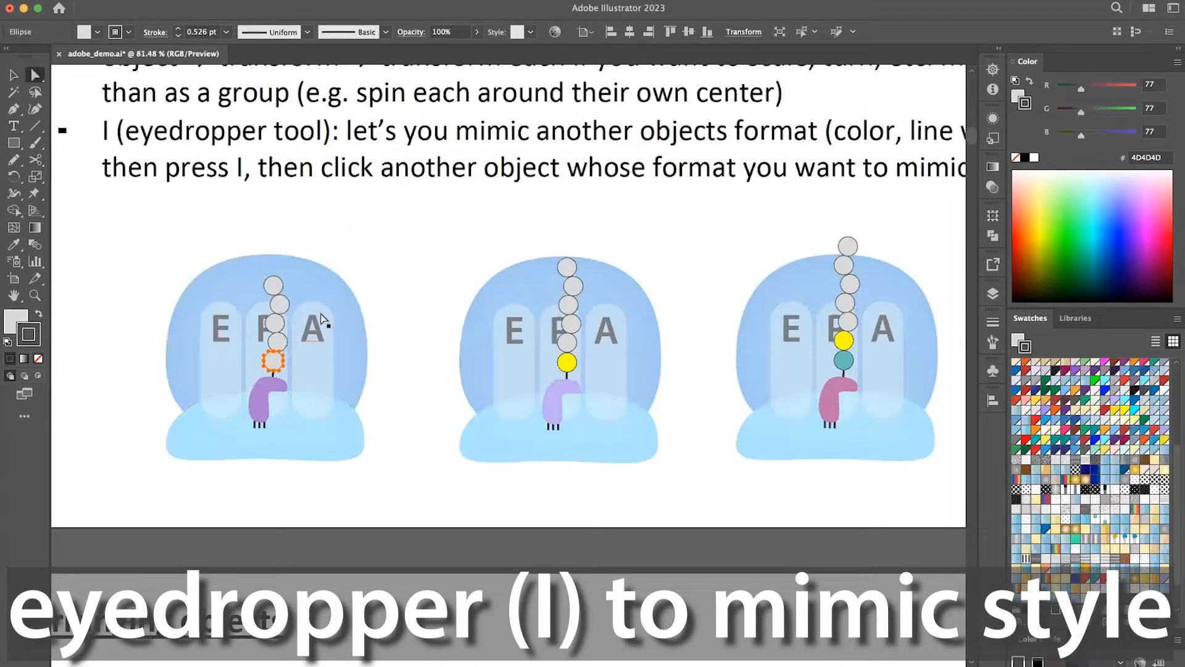
{"action": "left_click", "coordinate": [283, 360]}
{"action": "left_click", "coordinate": [282, 363]}
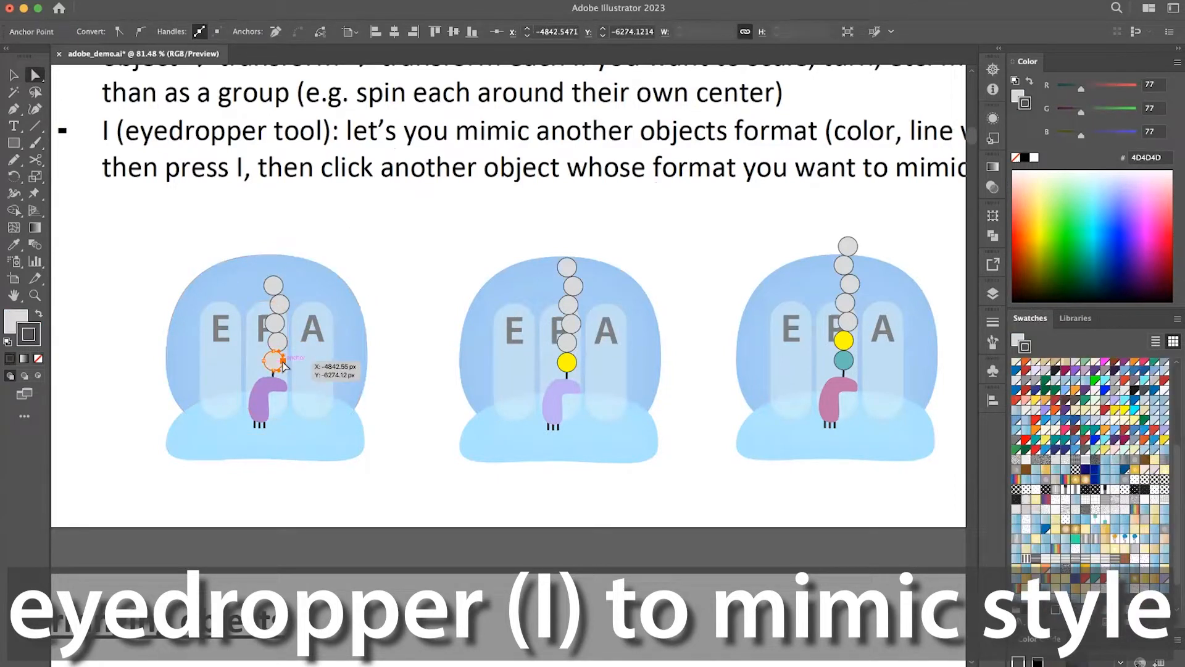
{"action": "key", "text": "v"}
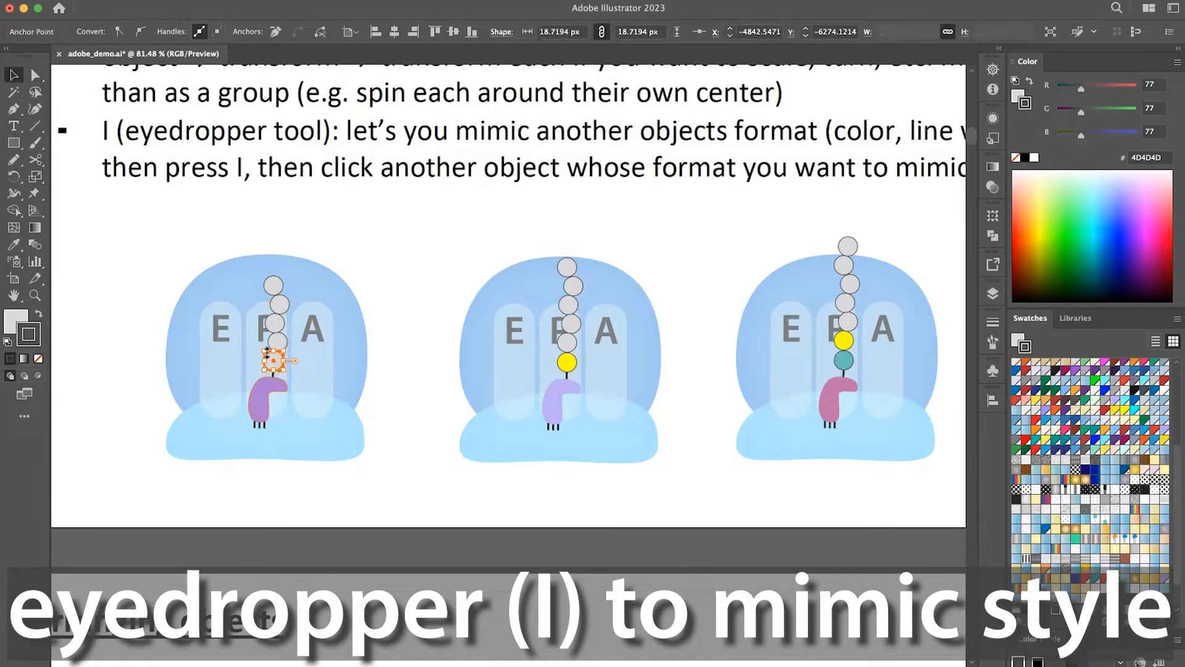
{"action": "left_click", "coordinate": [390, 300]}
{"action": "key", "text": "a"}
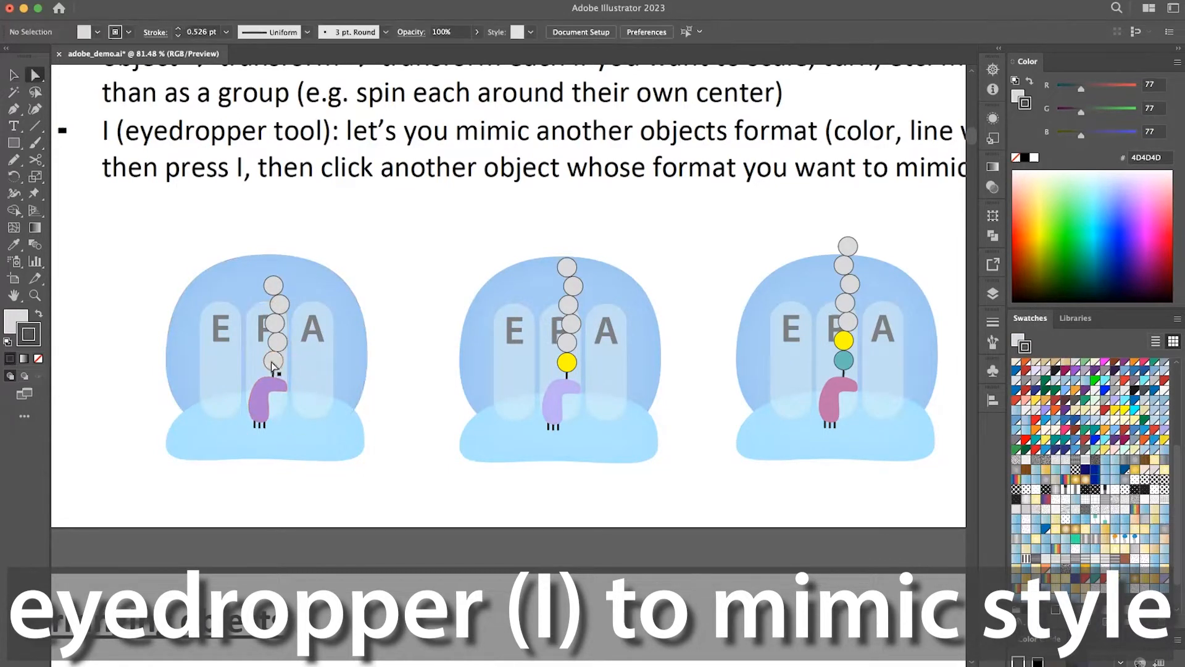
Select the whole lowest bead in the leftmost graphic and apply the second graphic's yellow bead style with the Eyedropper.
{"action": "left_click", "coordinate": [273, 365]}
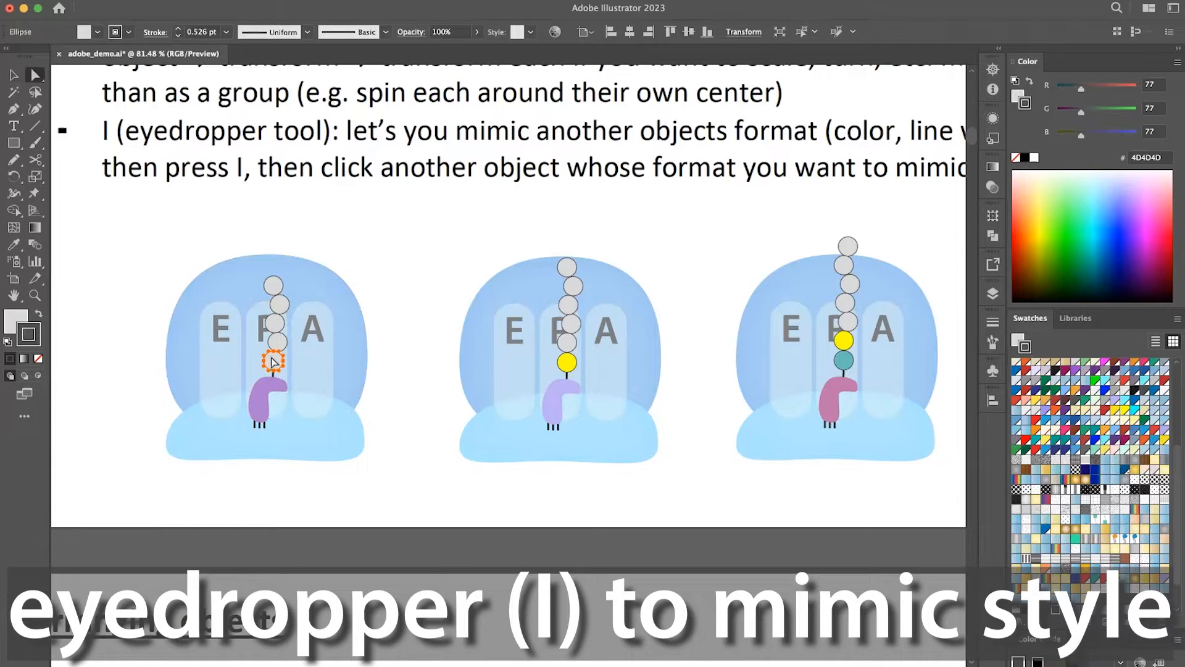
{"action": "key", "text": "i"}
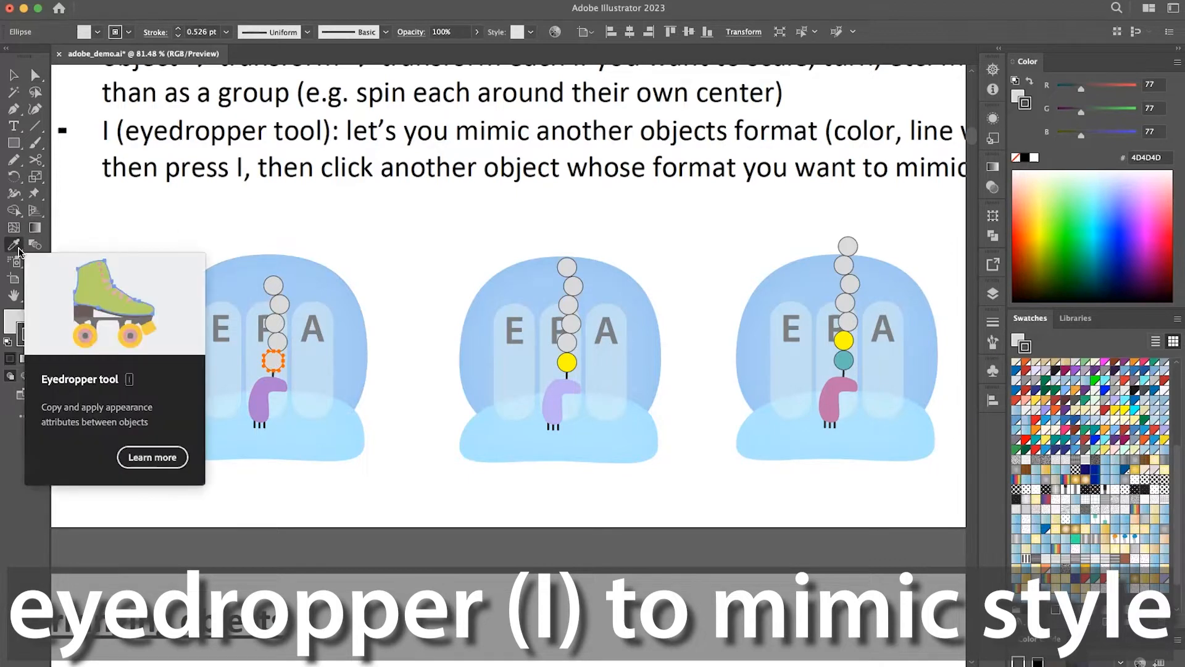
{"action": "left_click", "coordinate": [574, 358]}
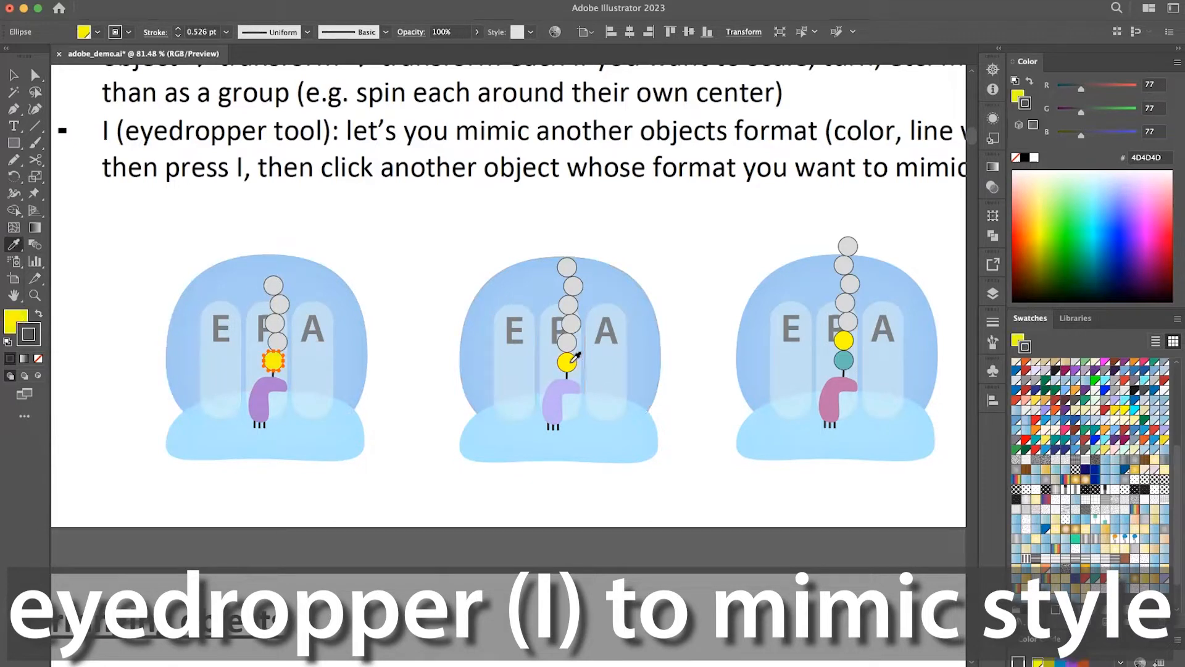
Apply the third graphic's teal bead style to the selected bead with the Eyedropper.
{"action": "key", "text": "a"}
{"action": "key", "text": "i"}
{"action": "left_click", "coordinate": [849, 357]}
{"action": "key", "text": "a"}
{"action": "left_click", "coordinate": [821, 454]}
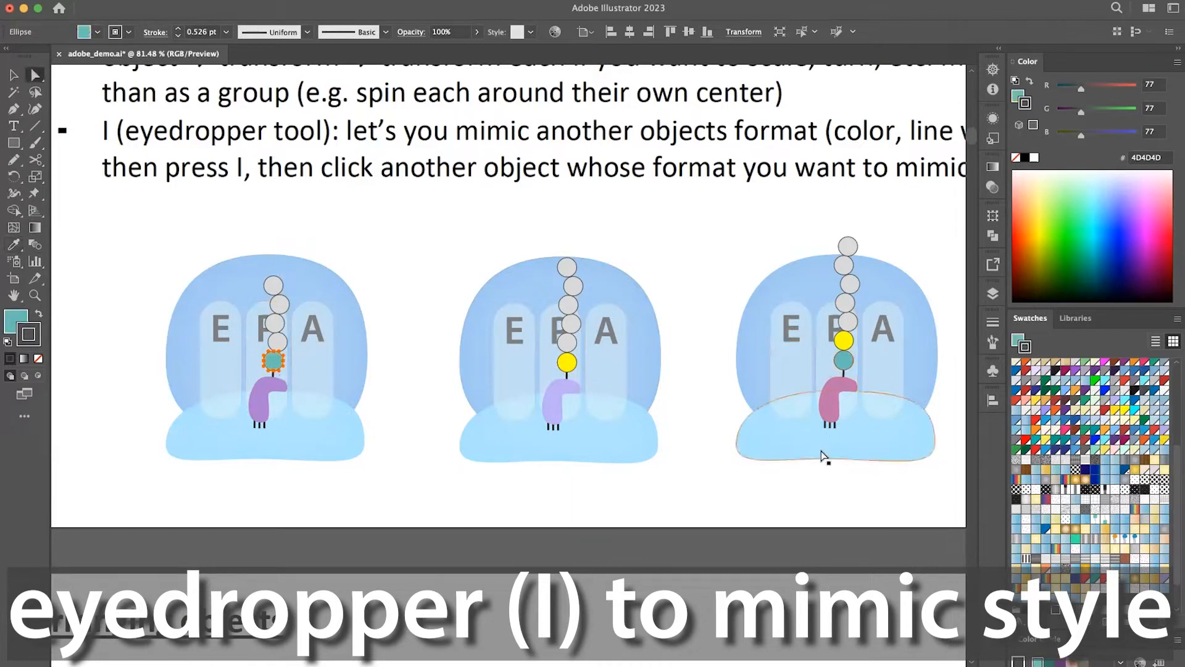
Try an orange (E2801E) stroke and no stroke on the selected bead, ending with a 1 pt black stroke.
{"action": "scroll", "coordinate": [1113, 374], "scroll_direction": "up", "scroll_amount": 5}
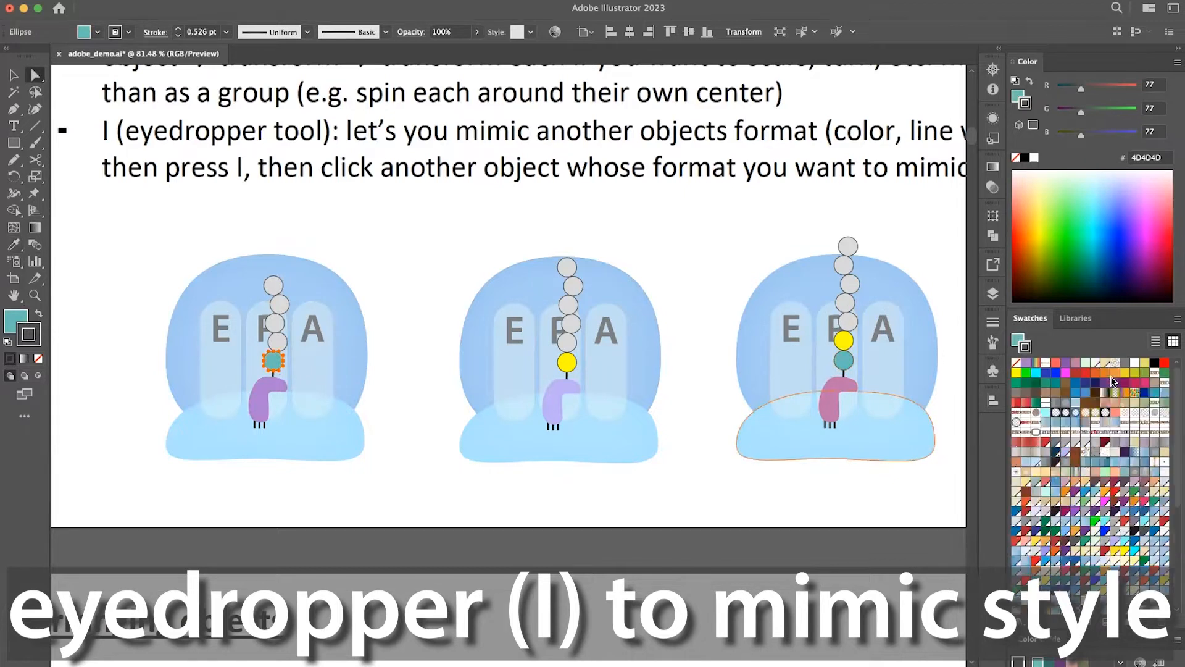
{"action": "left_click", "coordinate": [1106, 373]}
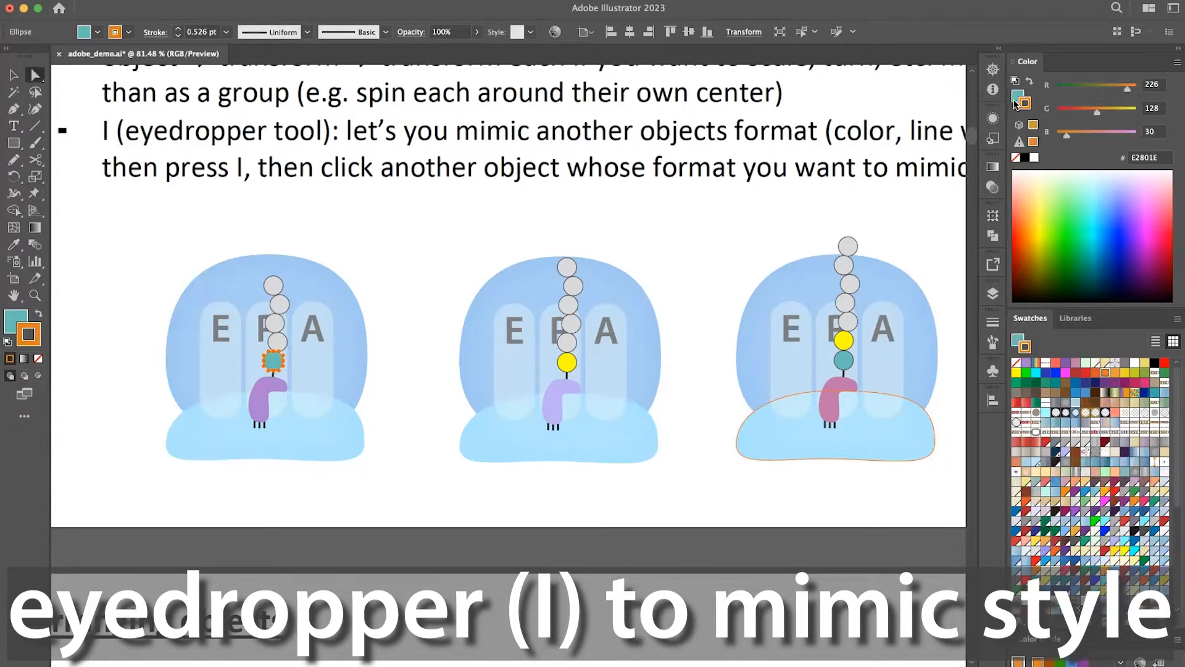
{"action": "left_click", "coordinate": [1015, 159]}
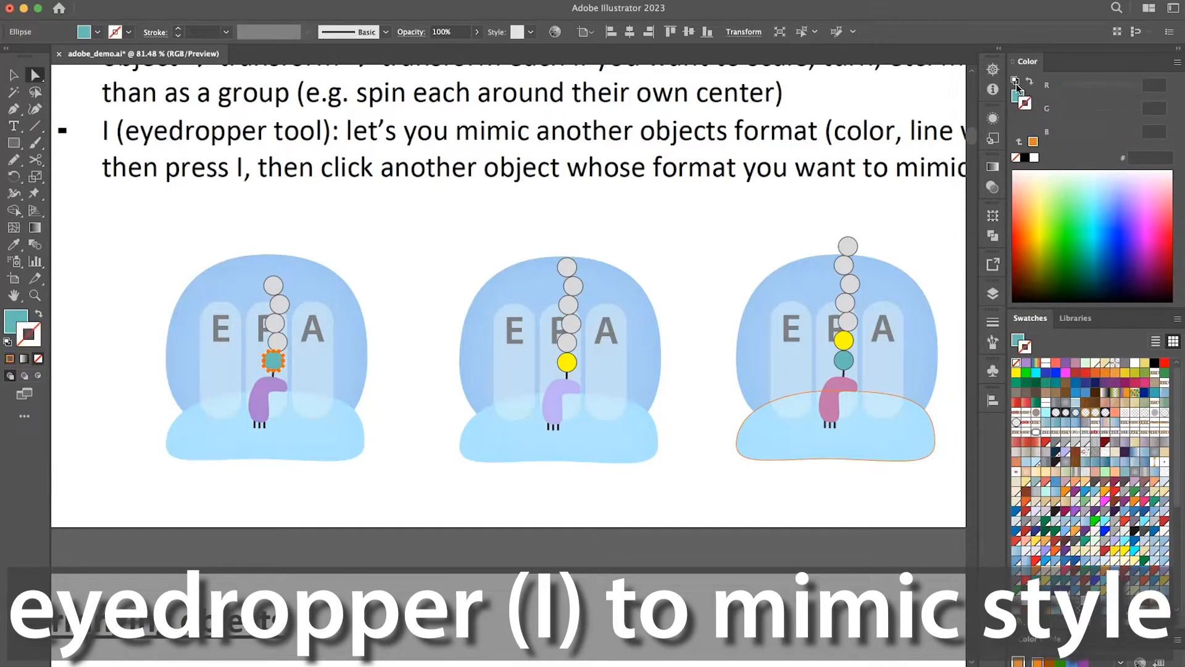
{"action": "key", "text": "super+z"}
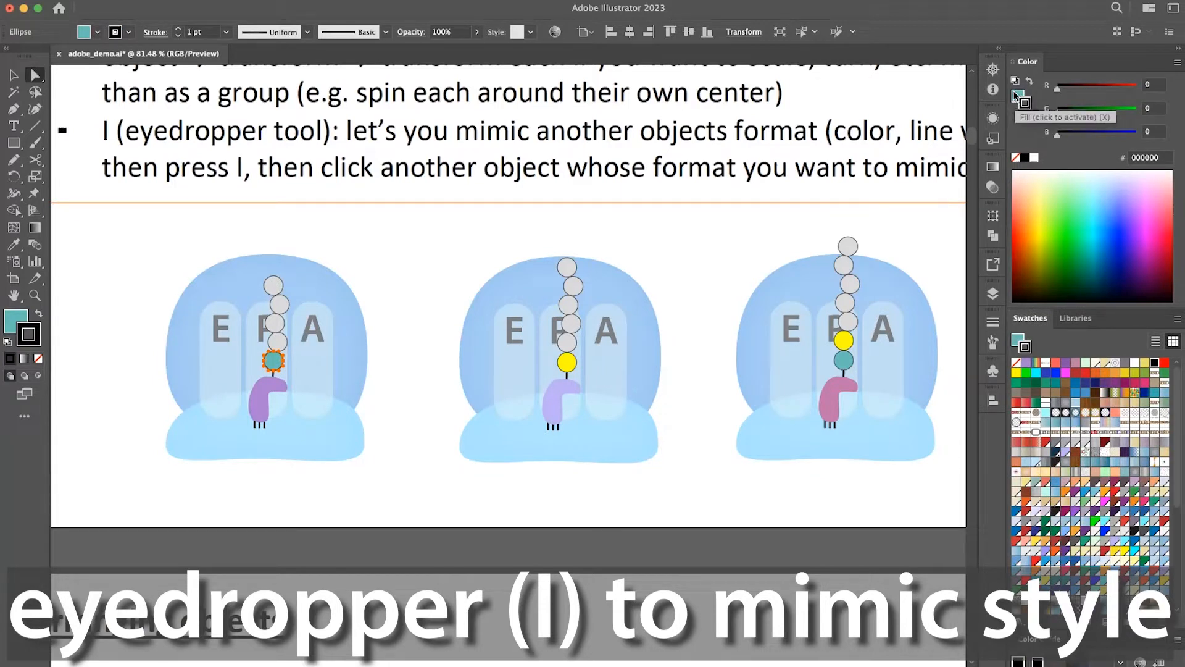
Fill the selected bead with orange (E2801E), and swap its fill and stroke colours.
{"action": "left_click", "coordinate": [1016, 97]}
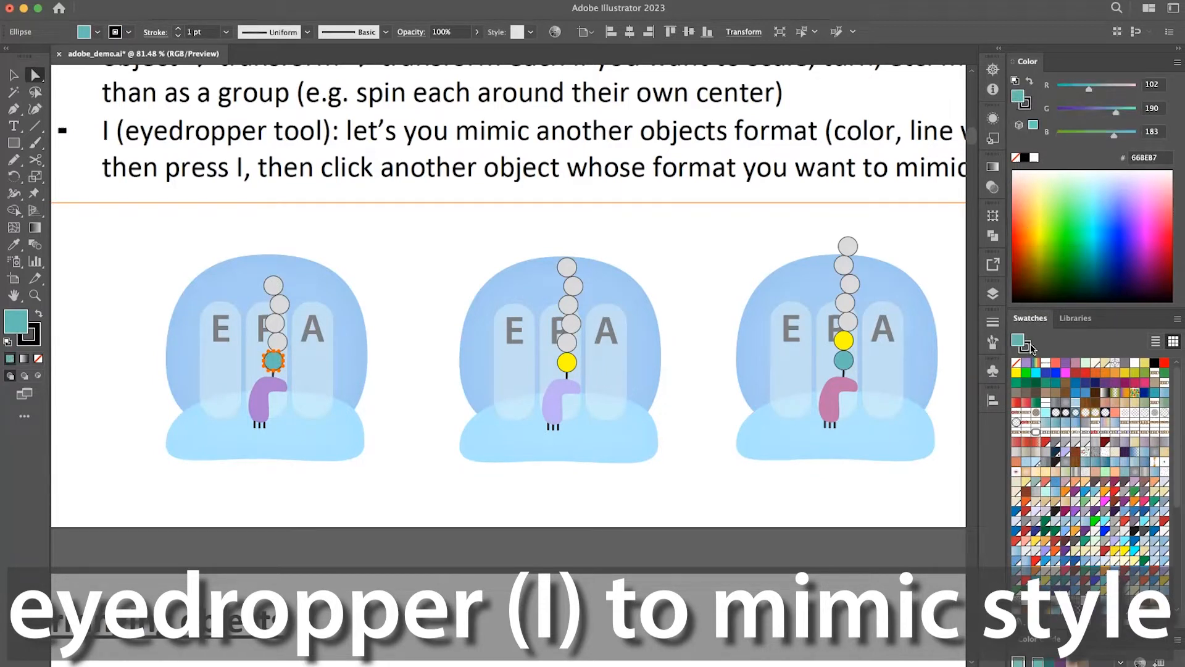
{"action": "left_click", "coordinate": [1104, 374]}
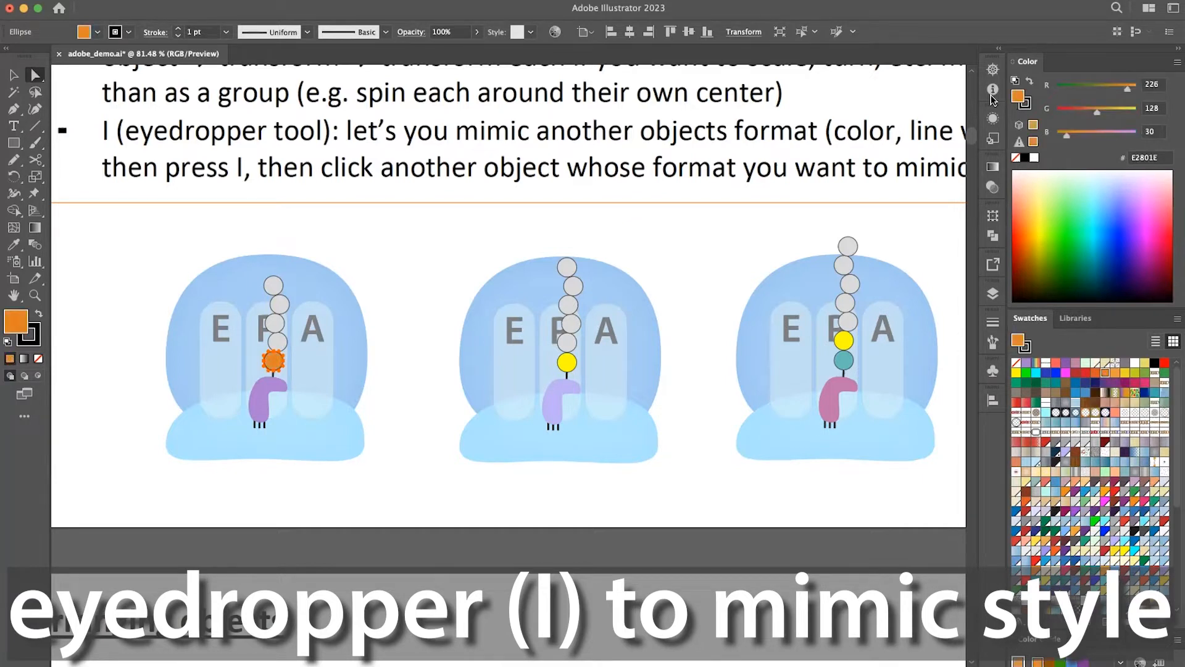
{"action": "left_click", "coordinate": [1031, 83]}
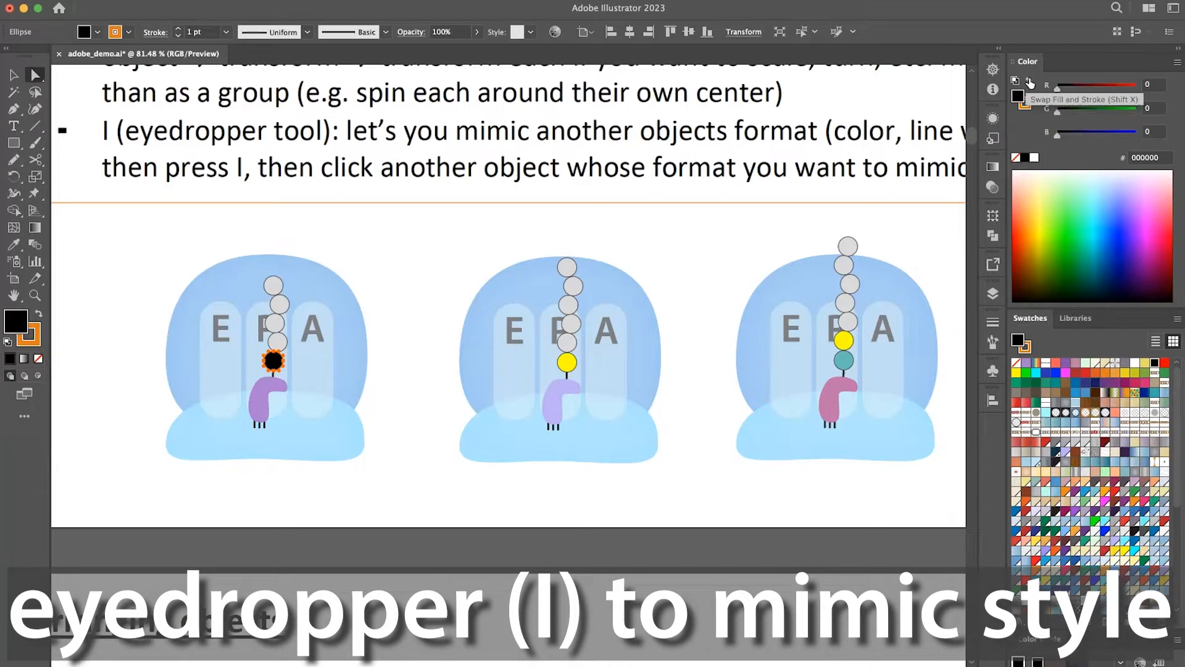
{"action": "left_click", "coordinate": [419, 302]}
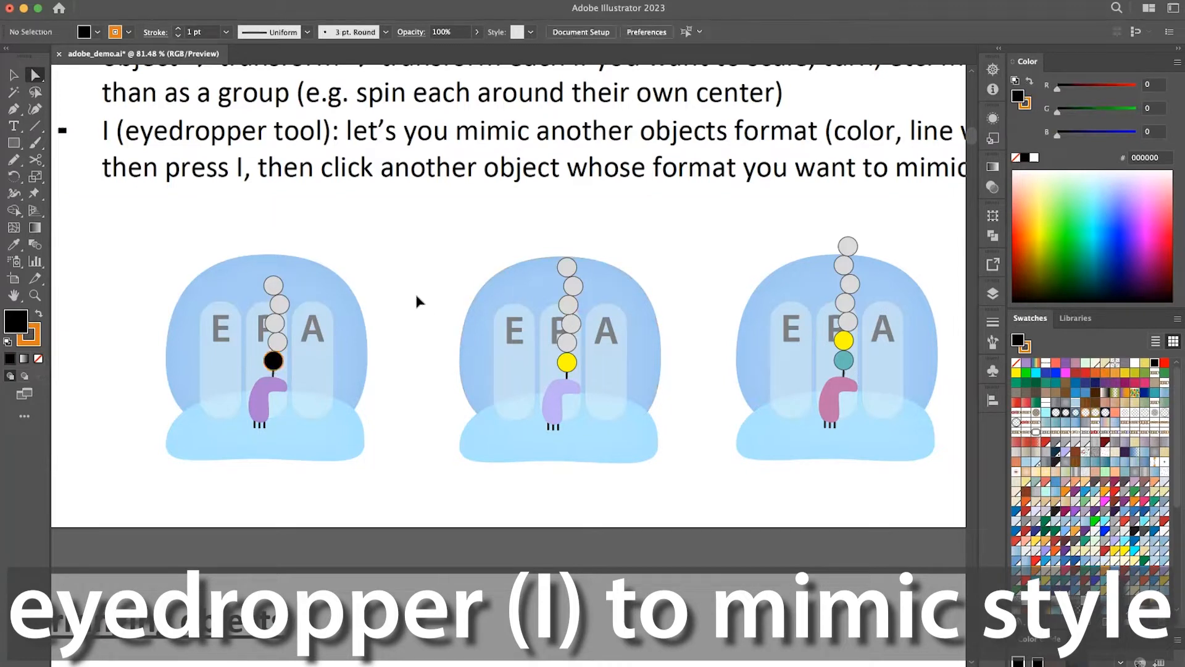
Undo the fill and stroke swap and the orange fill on the lowest bead.
{"action": "key", "text": "super+z"}
{"action": "left_click", "coordinate": [419, 301]}
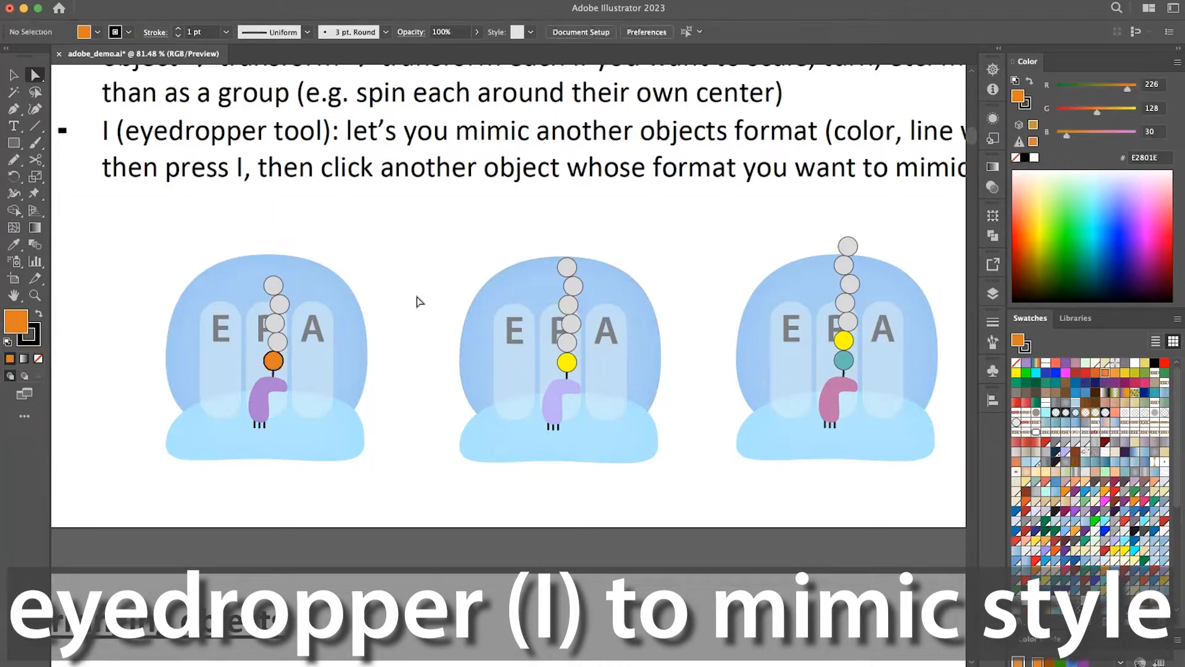
{"action": "key", "text": "z"}
{"action": "key", "text": "super+z"}
{"action": "scroll", "coordinate": [419, 301], "scroll_direction": "down", "scroll_amount": 5}
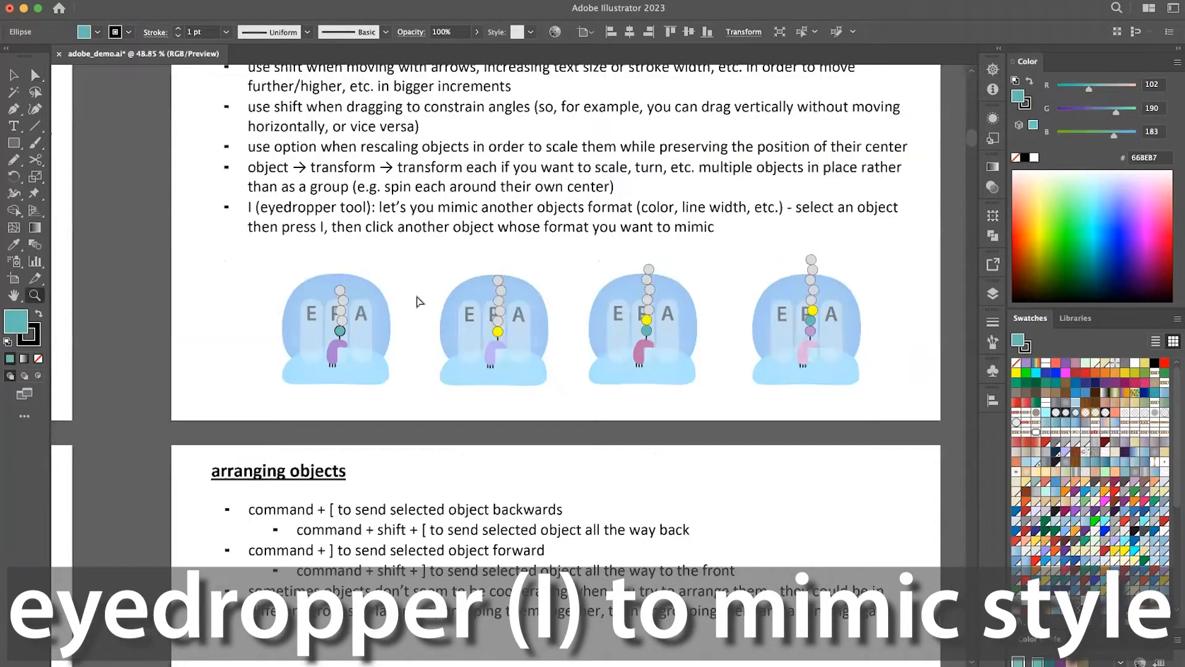
Swap the bead's fill and stroke colours, and restyle it with the Eyedropper to match the grey bead directly above.
{"action": "key", "text": "shift+x"}
{"action": "scroll", "coordinate": [419, 297], "scroll_direction": "up", "scroll_amount": 5}
{"action": "key", "text": "a"}
{"action": "key", "text": "i"}
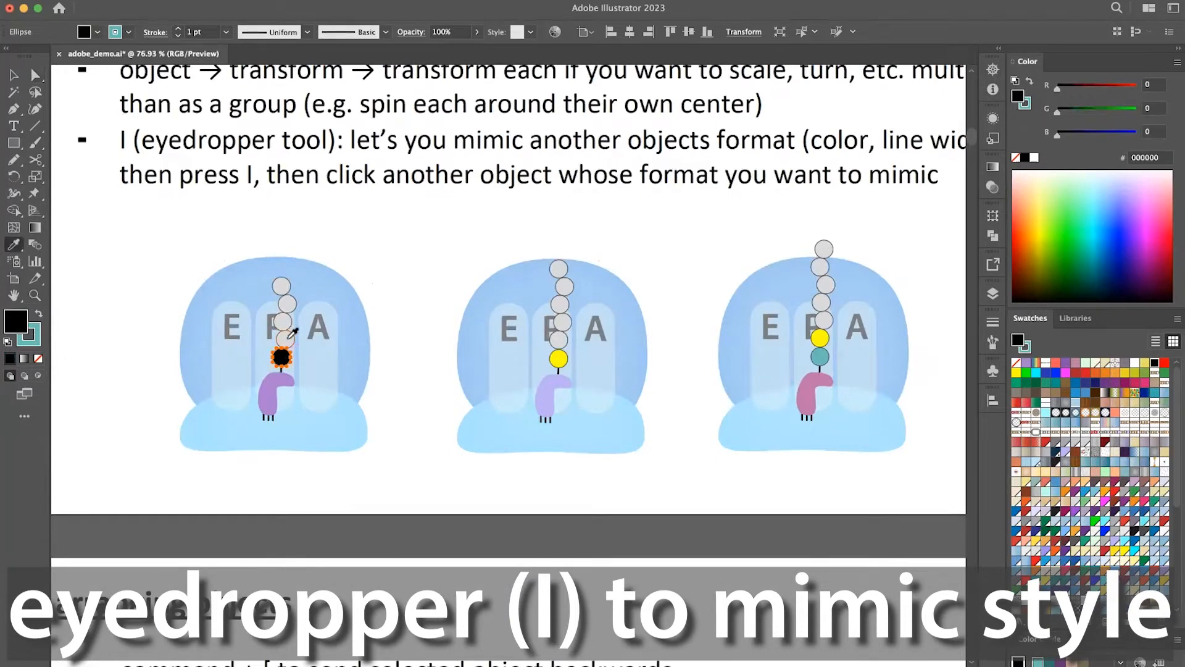
{"action": "left_click", "coordinate": [289, 337]}
{"action": "key", "text": "v"}
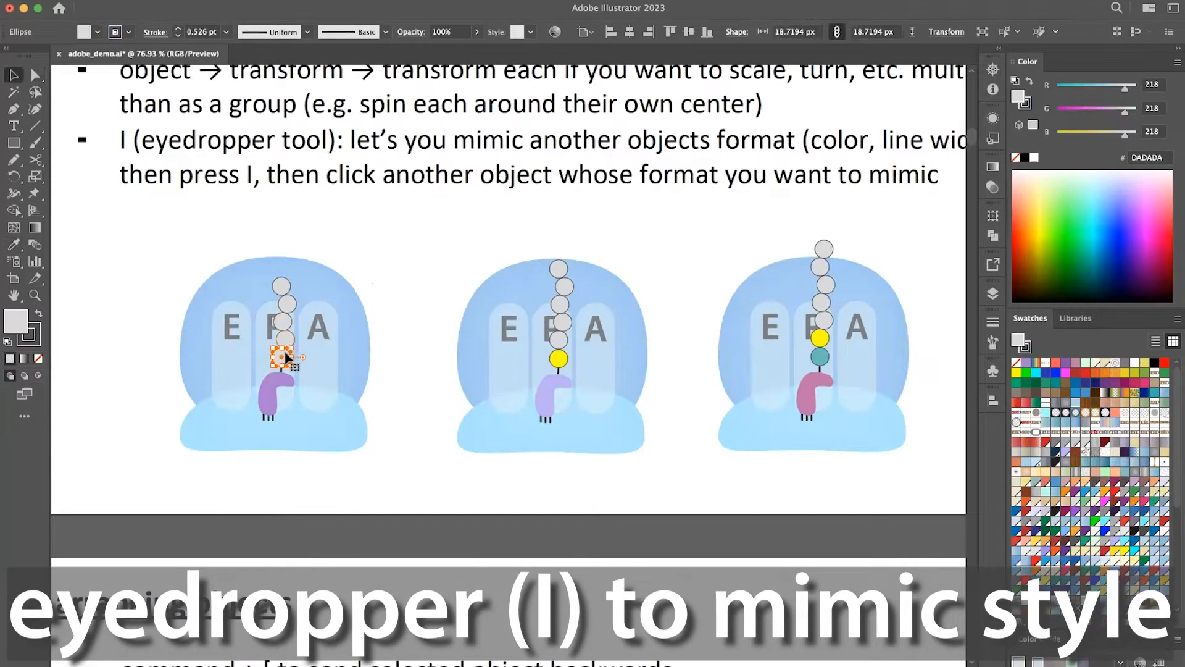
Review the Eyedropper options for what it picks up and applies, leaving them unchanged.
{"action": "scroll", "coordinate": [287, 357], "scroll_direction": "up", "scroll_amount": 2}
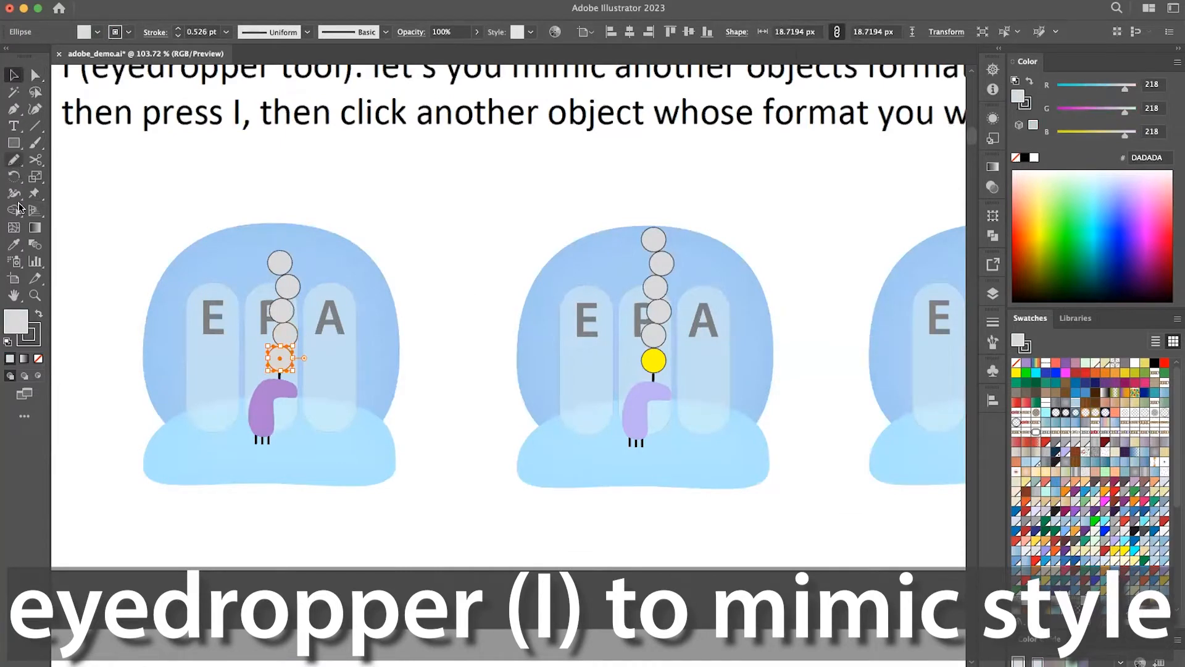
{"action": "double_click", "coordinate": [20, 246]}
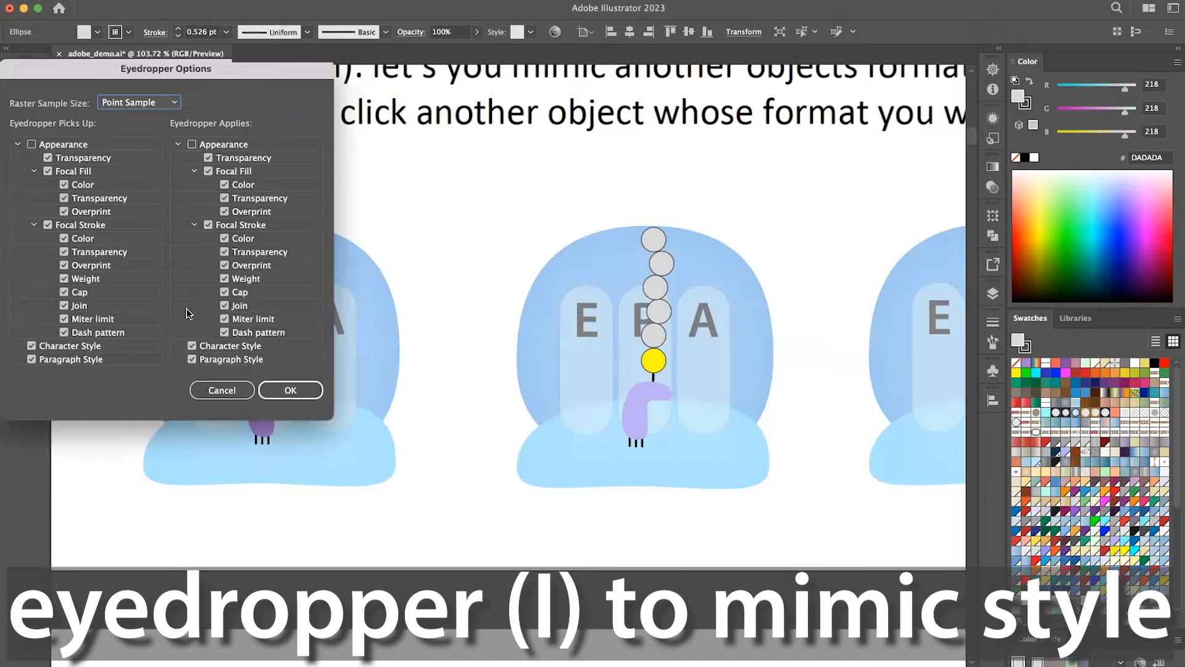
{"action": "left_click", "coordinate": [233, 393]}
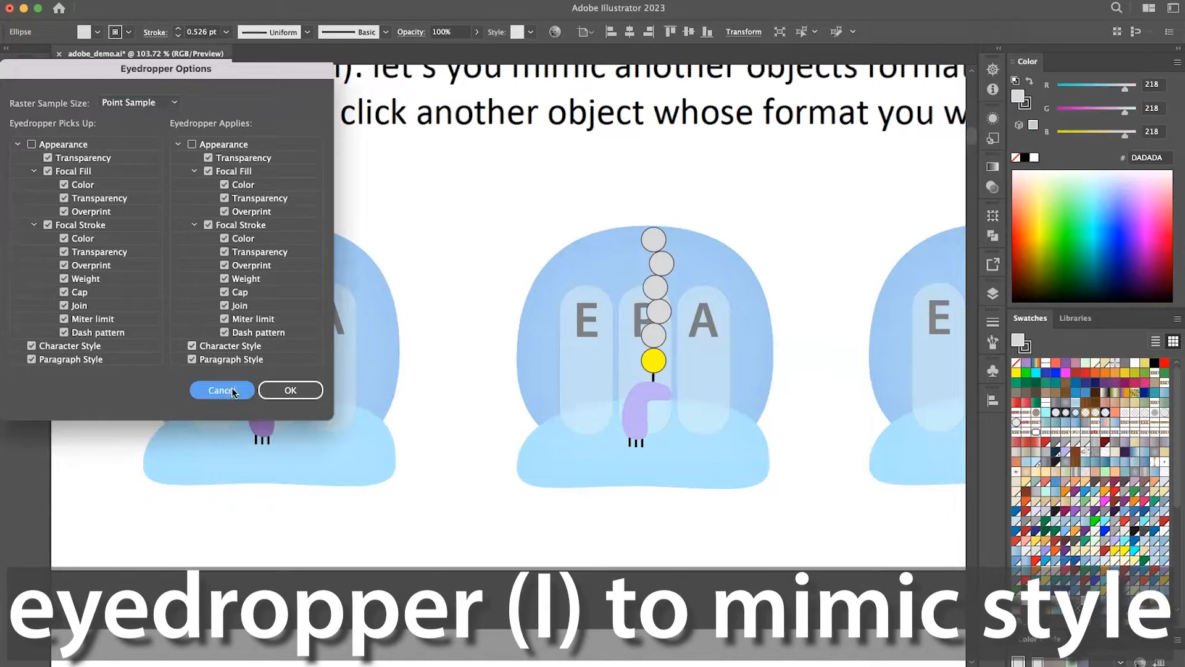
In the arranging objects section, move the separate bead chain with its purple base onto the P slot of the neighbouring EPA graphic.
{"action": "scroll", "coordinate": [375, 412], "scroll_direction": "down", "scroll_amount": 2}
{"action": "scroll", "coordinate": [378, 407], "scroll_direction": "down", "scroll_amount": 3}
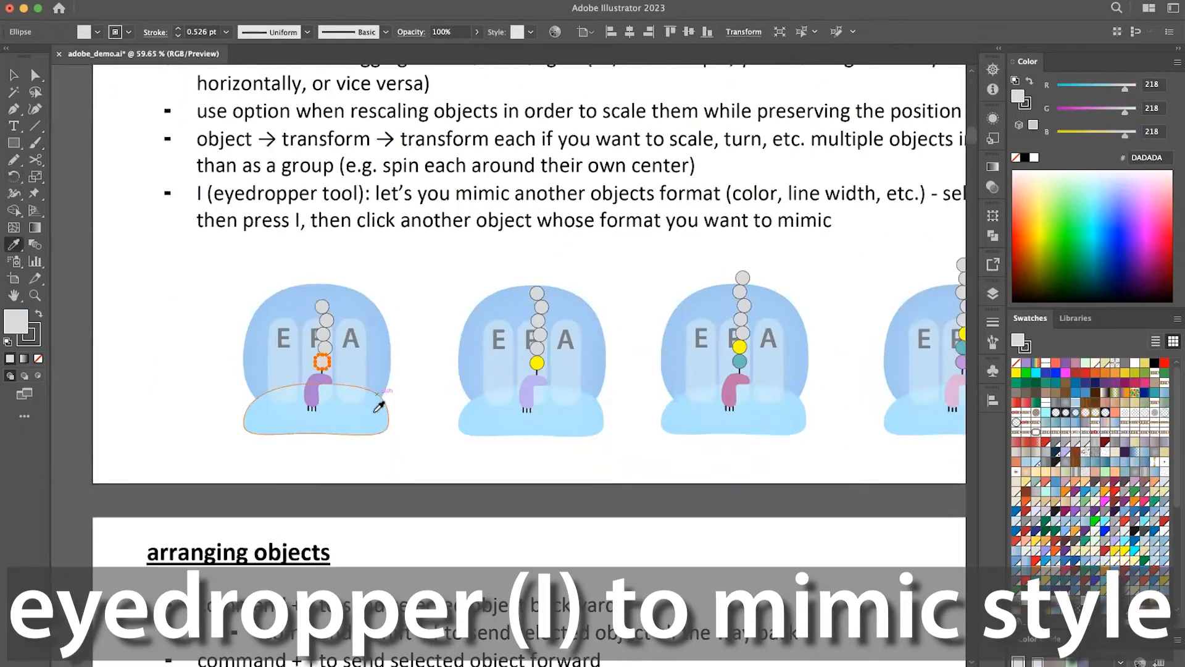
{"action": "scroll", "coordinate": [378, 408], "scroll_direction": "down", "scroll_amount": 5}
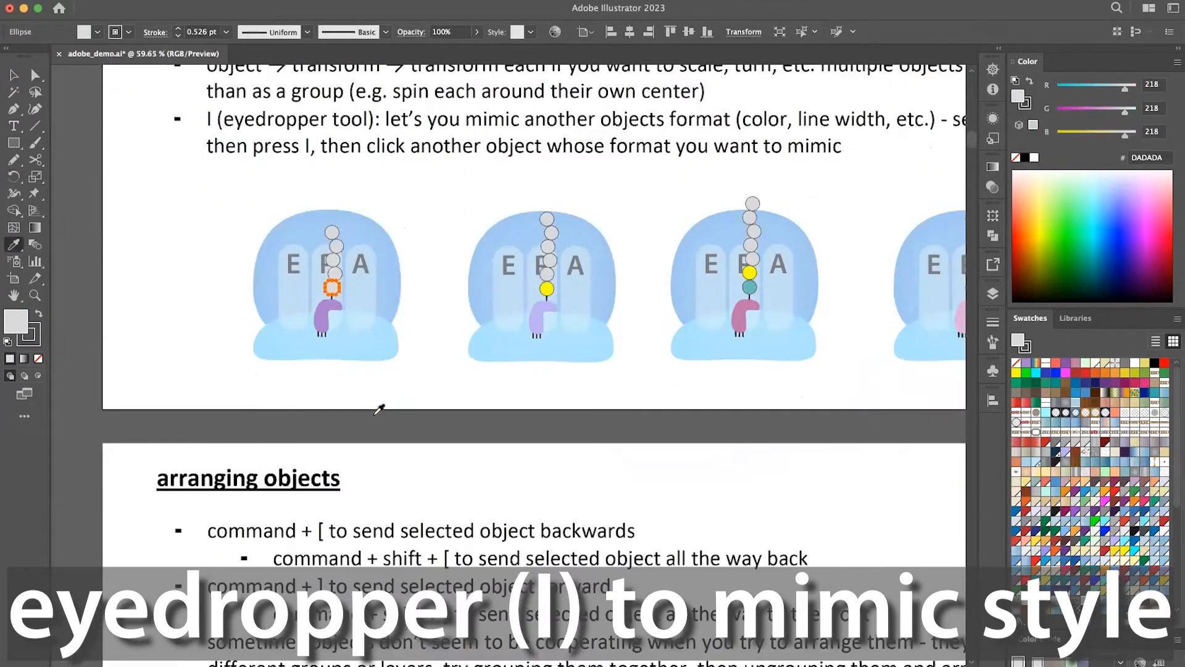
{"action": "scroll", "coordinate": [379, 409], "scroll_direction": "down", "scroll_amount": 1}
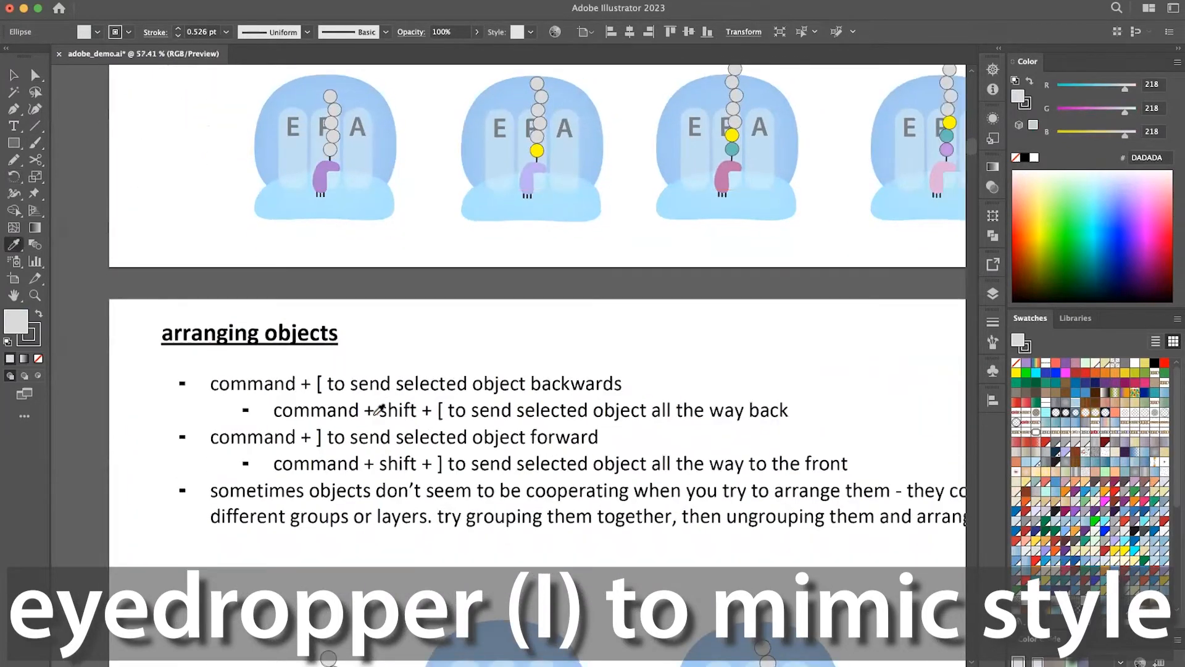
{"action": "scroll", "coordinate": [378, 409], "scroll_direction": "down", "scroll_amount": 2}
{"action": "scroll", "coordinate": [379, 409], "scroll_direction": "down", "scroll_amount": 1}
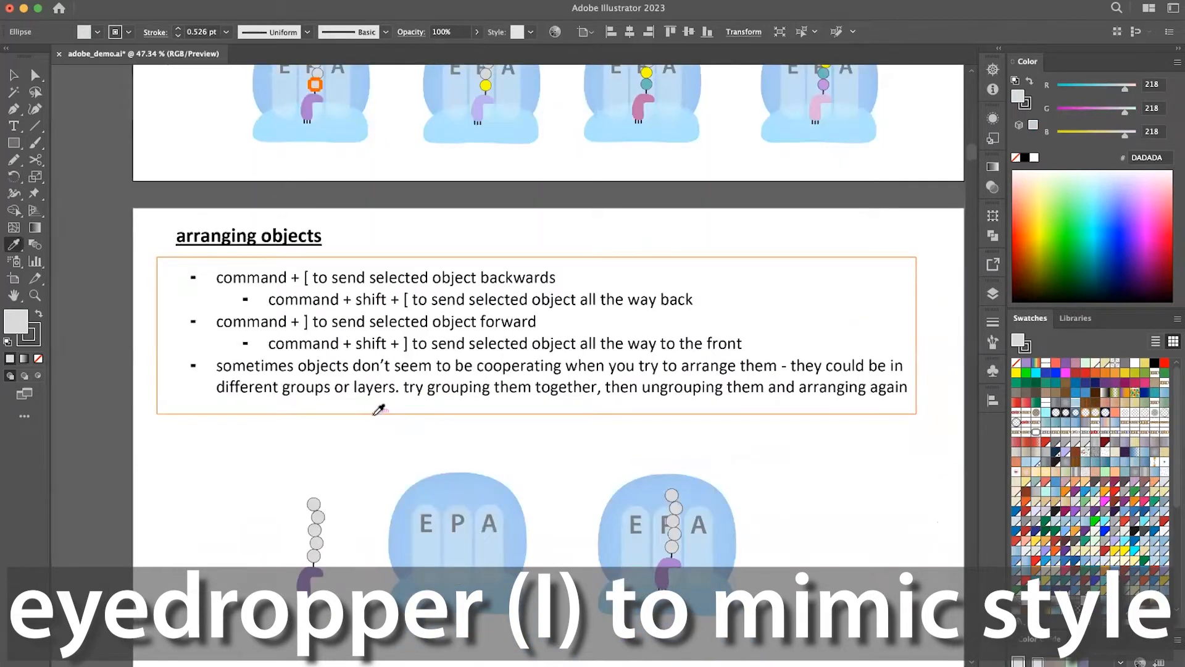
{"action": "scroll", "coordinate": [378, 409], "scroll_direction": "down", "scroll_amount": 1}
{"action": "key", "text": "v"}
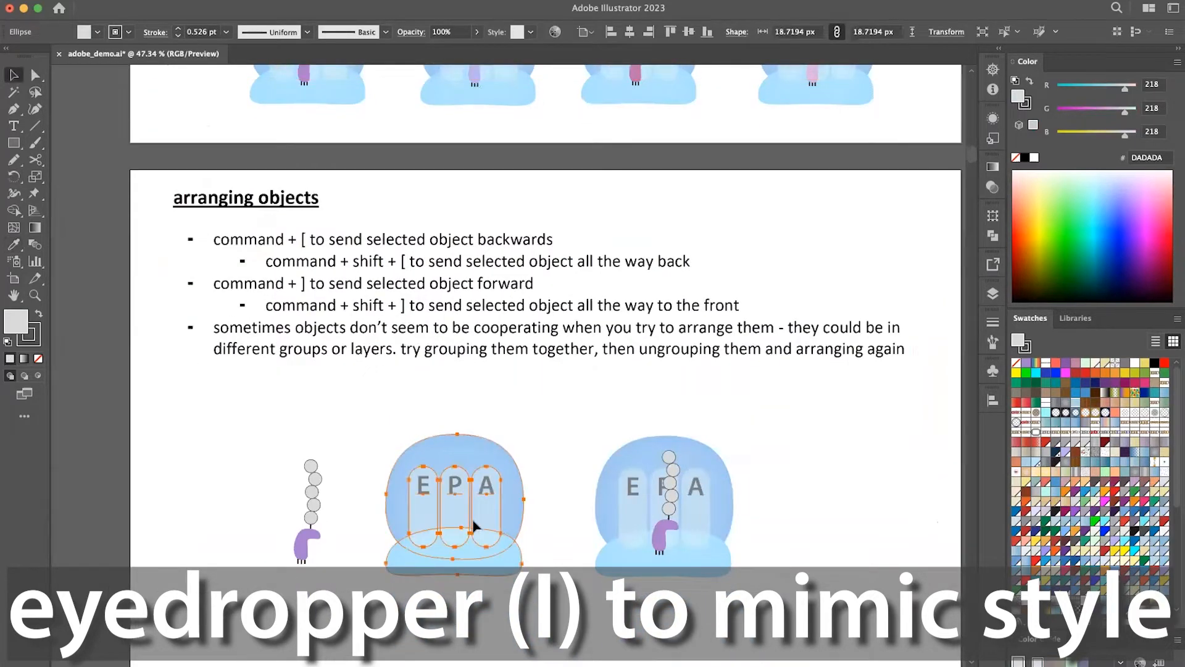
{"action": "left_click", "coordinate": [666, 530]}
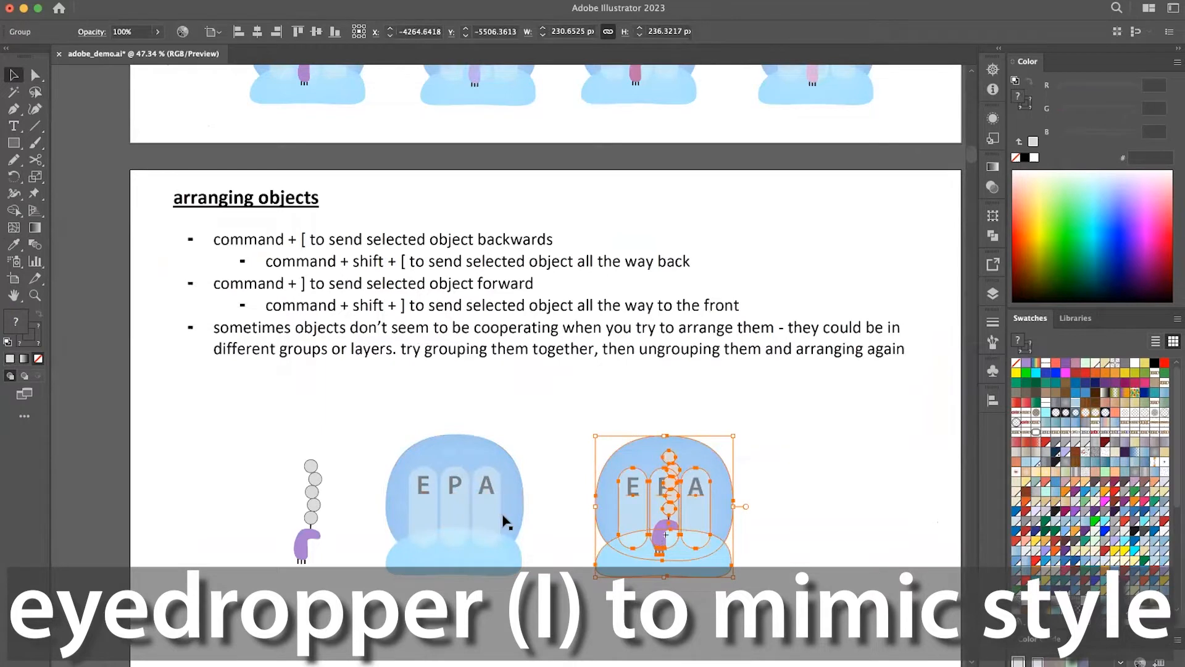
{"action": "left_click_drag", "start_coordinate": [321, 504], "coordinate": [466, 503]}
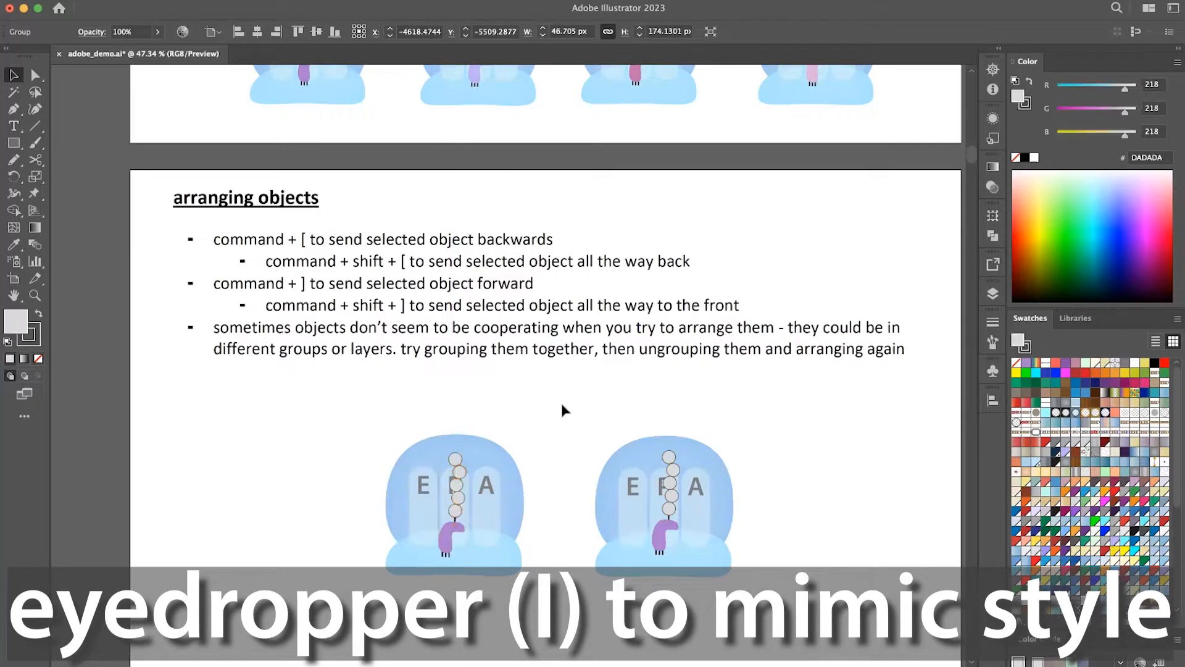
{"action": "left_click", "coordinate": [561, 405]}
Separate the bead chain from the first EPA graphic, placing the chain to its left, and shift the EPA graphic slightly left.
{"action": "scroll", "coordinate": [562, 405], "scroll_direction": "down", "scroll_amount": 1}
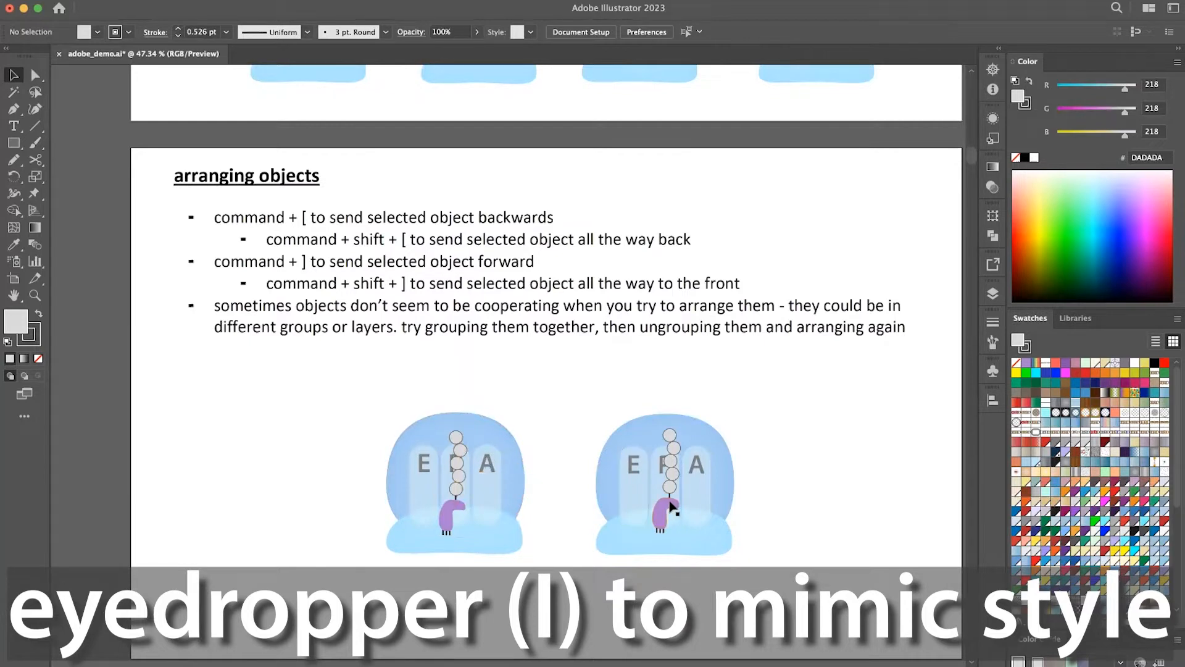
{"action": "right_click", "coordinate": [458, 492]}
{"action": "left_click", "coordinate": [325, 495]}
{"action": "left_click", "coordinate": [460, 503]}
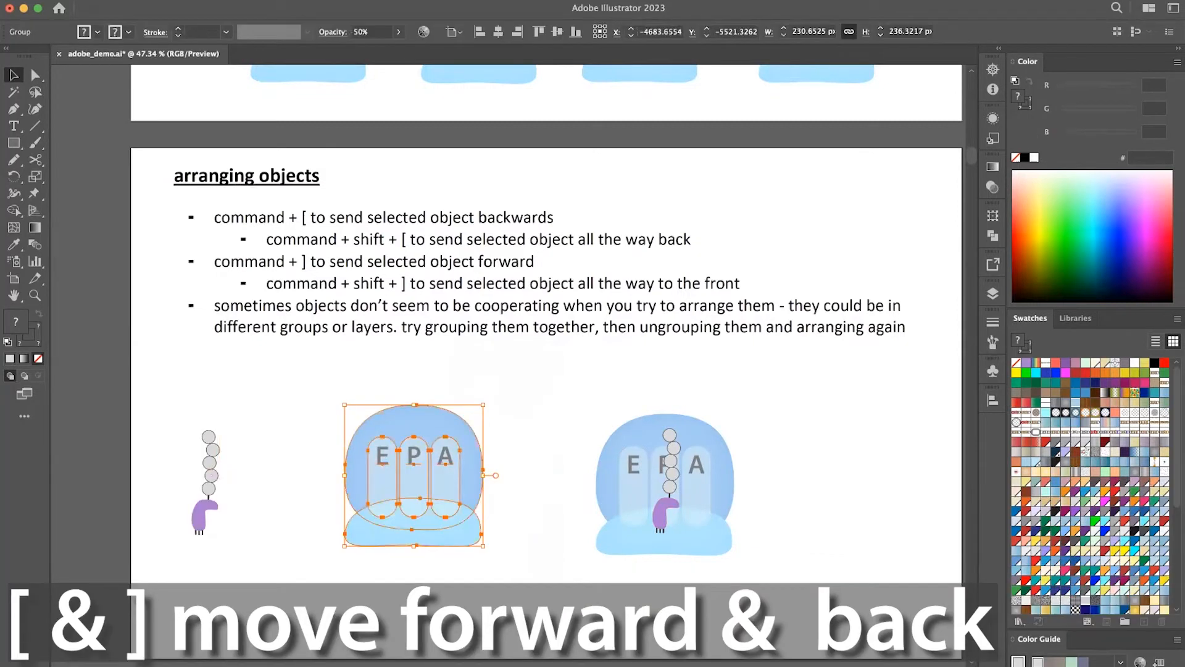
Move the separate bead chain with its purple base back onto the P slot of the first EPA graphic.
{"action": "left_click", "coordinate": [290, 531]}
{"action": "left_click_drag", "start_coordinate": [207, 513], "coordinate": [286, 498]}
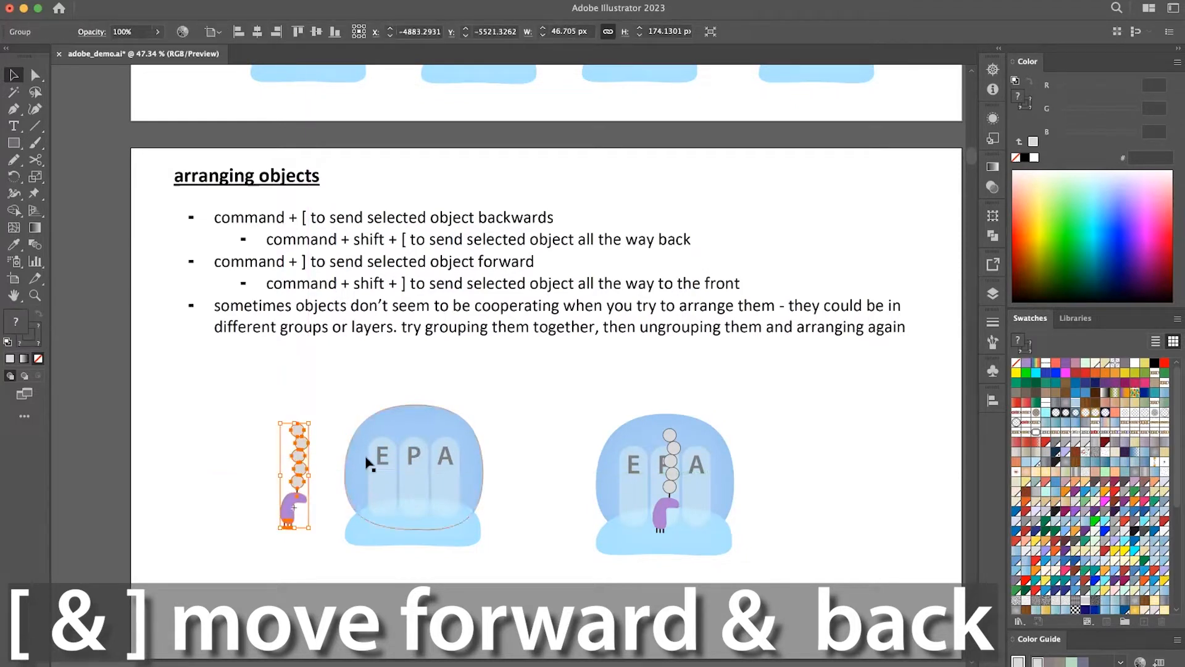
{"action": "left_click_drag", "start_coordinate": [295, 479], "coordinate": [419, 476]}
Bring the bead chain forward, send it backward behind the translucent EPA graphic, and deselect it.
{"action": "key", "text": "super+bracketright"}
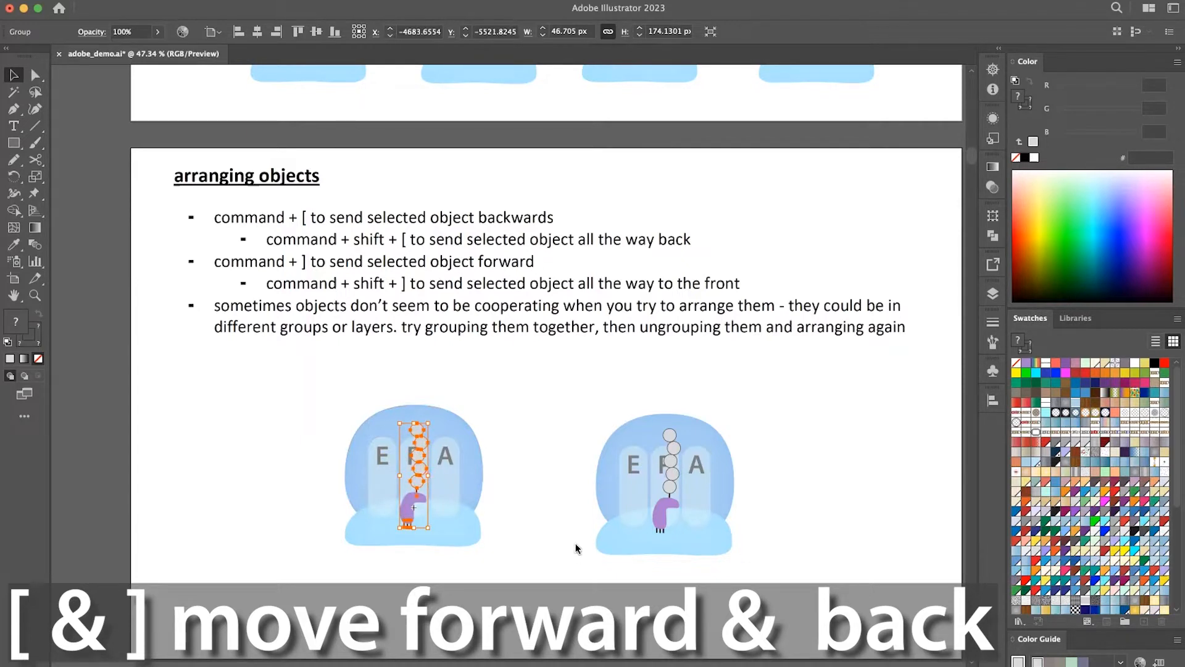
{"action": "key", "text": "super+bracketleft"}
{"action": "left_click", "coordinate": [543, 445]}
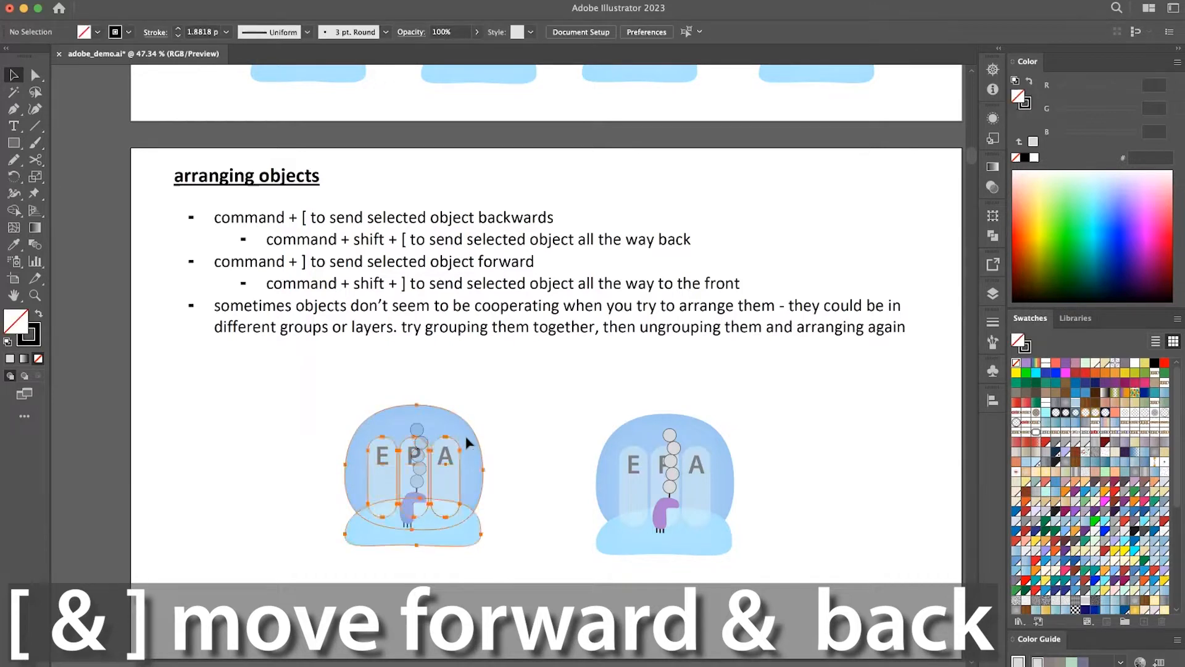
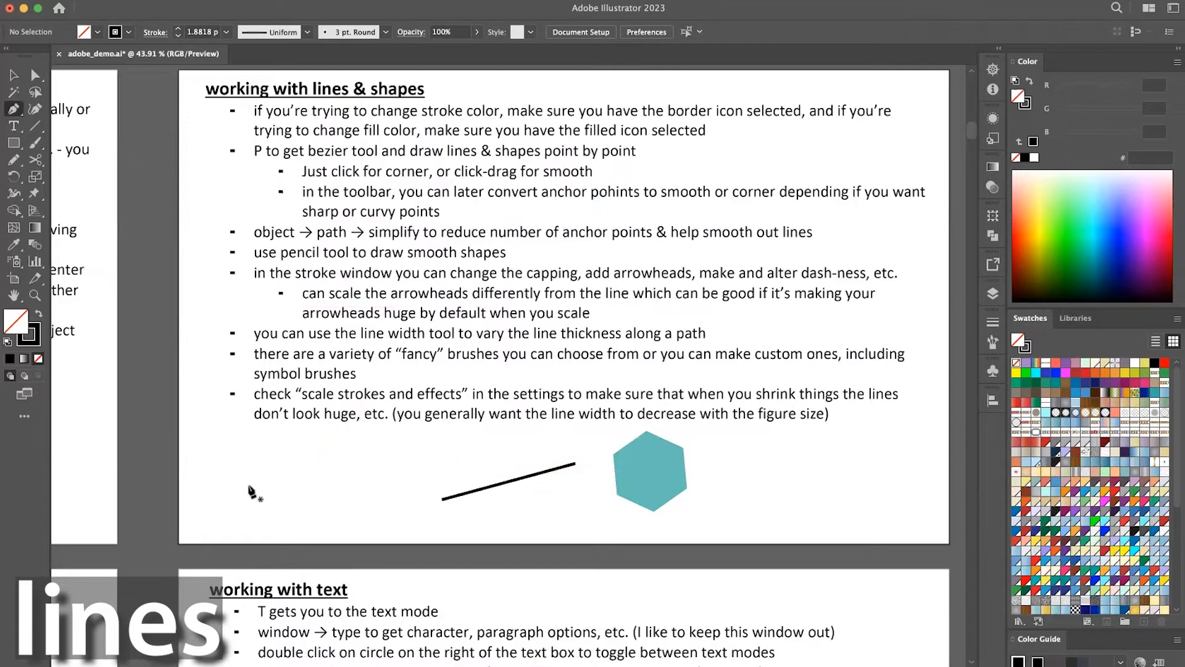
Draw an open zigzag path of five corner points with the Pen tool, left of the thick black line under the notes.
{"action": "left_click", "coordinate": [248, 486]}
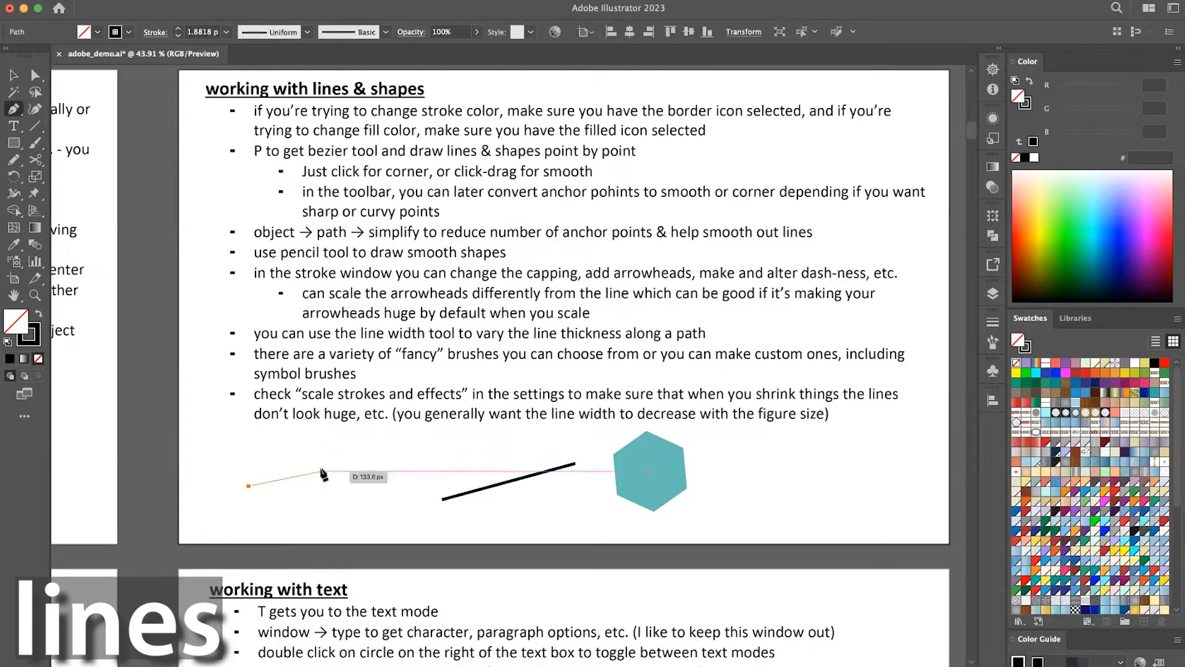
{"action": "left_click", "coordinate": [316, 444]}
{"action": "left_click", "coordinate": [359, 499]}
{"action": "left_click", "coordinate": [395, 450]}
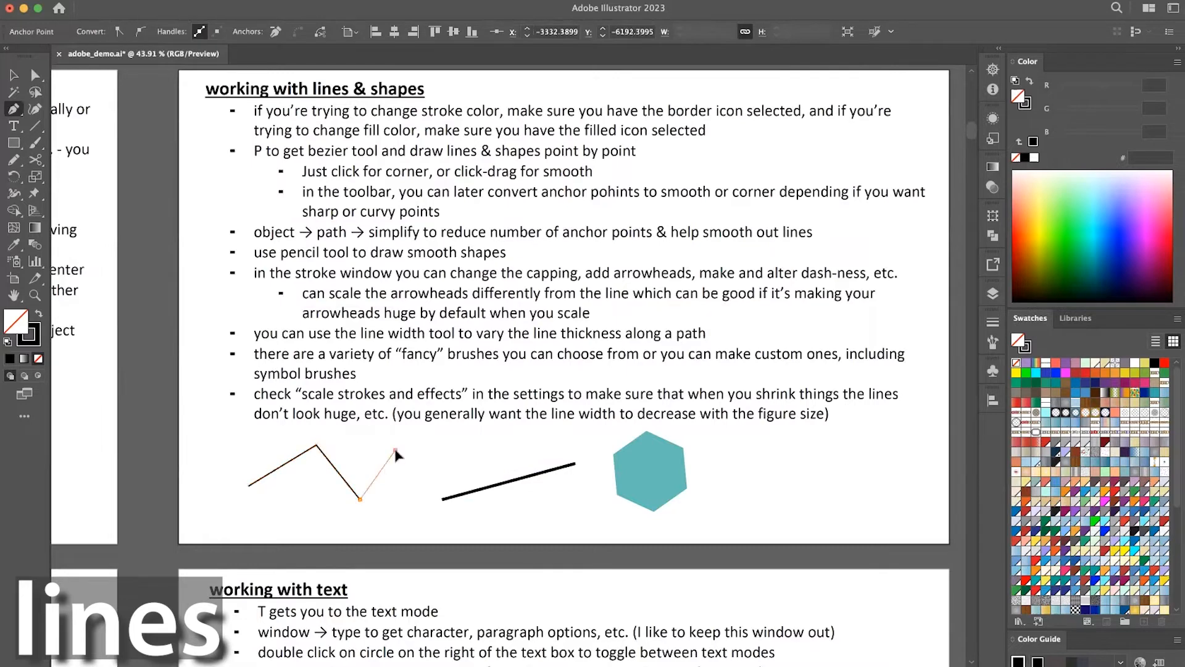
{"action": "left_click", "coordinate": [419, 530]}
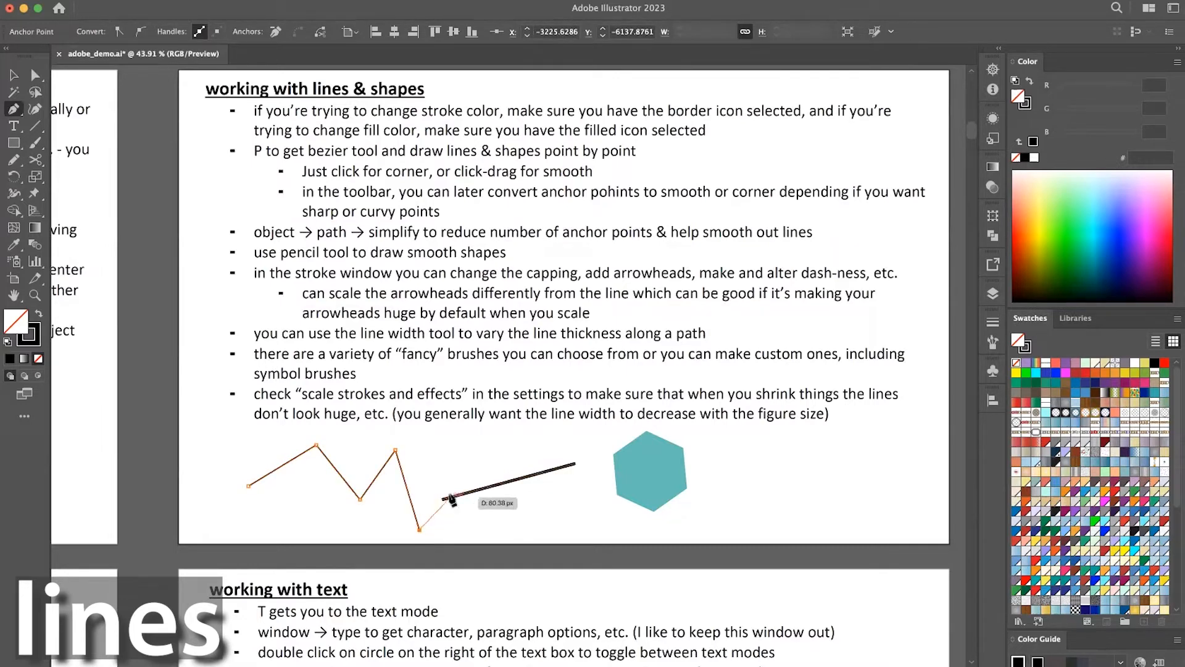
{"action": "key", "text": "Escape"}
Draw a small three-point peak above the thick black line with the Pen tool and deselect it.
{"action": "left_click", "coordinate": [449, 467]}
{"action": "left_click", "coordinate": [471, 445]}
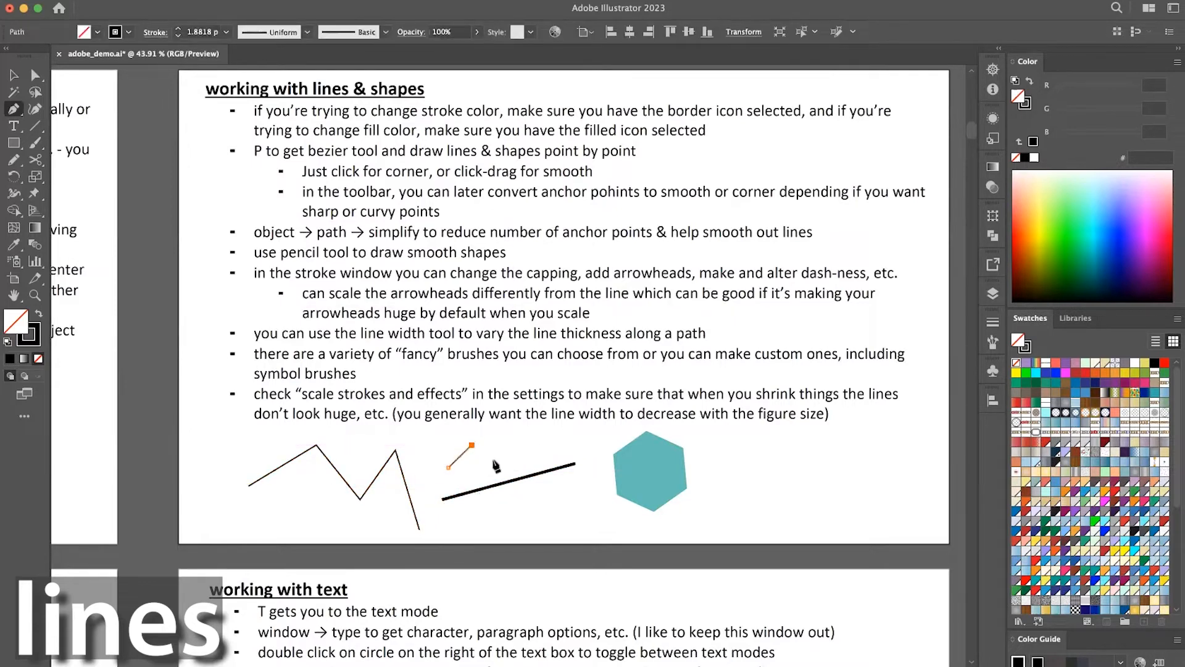
{"action": "left_click", "coordinate": [494, 464]}
{"action": "key", "text": "v"}
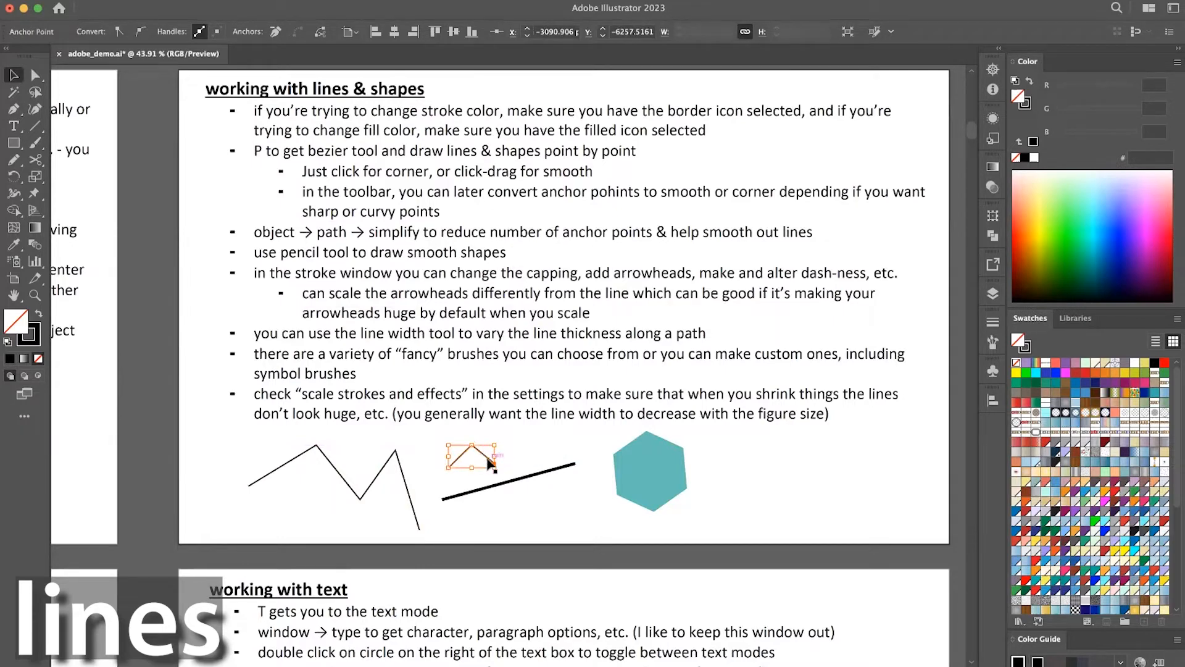
{"action": "left_click", "coordinate": [418, 469]}
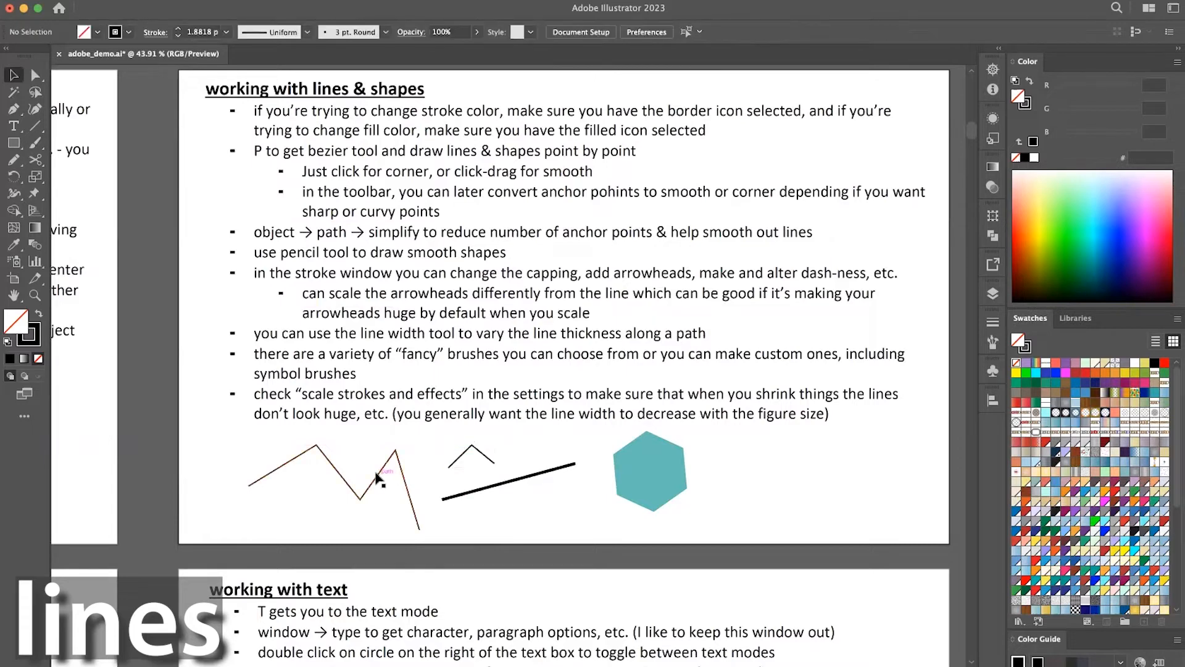
Shift the five-point zigzag slightly left and pull its second anchor point down below the rest of the line.
{"action": "mouse_move", "coordinate": [355, 475]}
{"action": "left_mouse_down"}
{"action": "mouse_move", "coordinate": [395, 471]}
{"action": "mouse_move", "coordinate": [357, 470]}
{"action": "left_mouse_up"}
{"action": "left_click", "coordinate": [368, 519]}
{"action": "key", "text": "a"}
{"action": "left_click", "coordinate": [295, 440]}
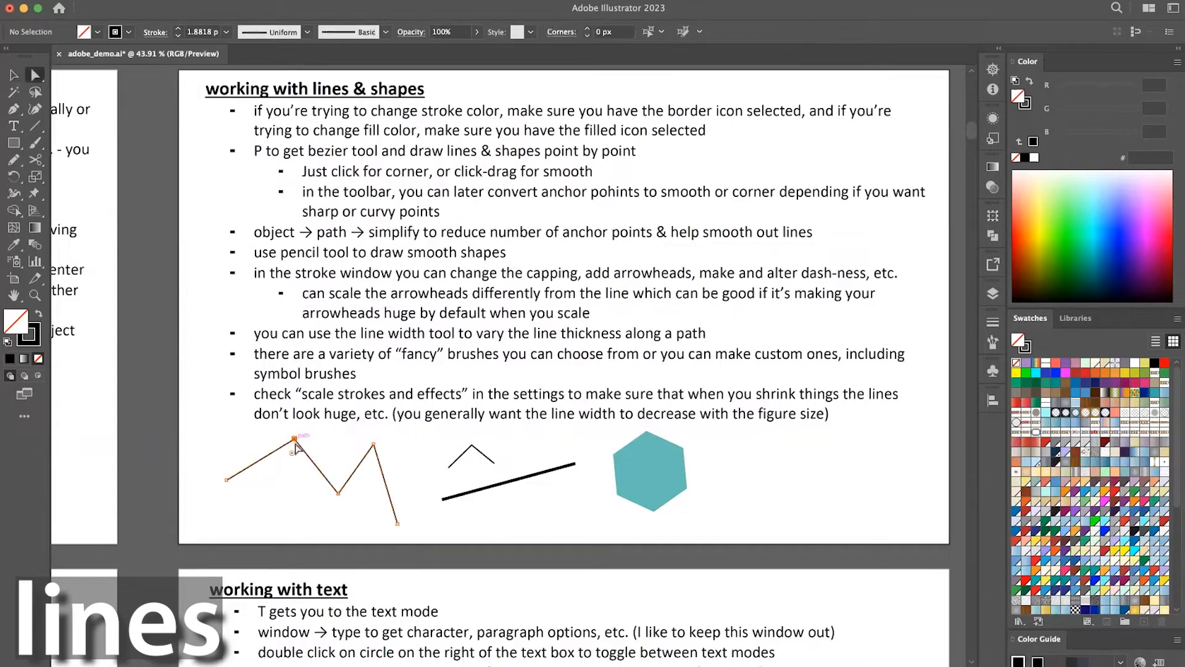
{"action": "left_click_drag", "start_coordinate": [295, 441], "coordinate": [293, 516]}
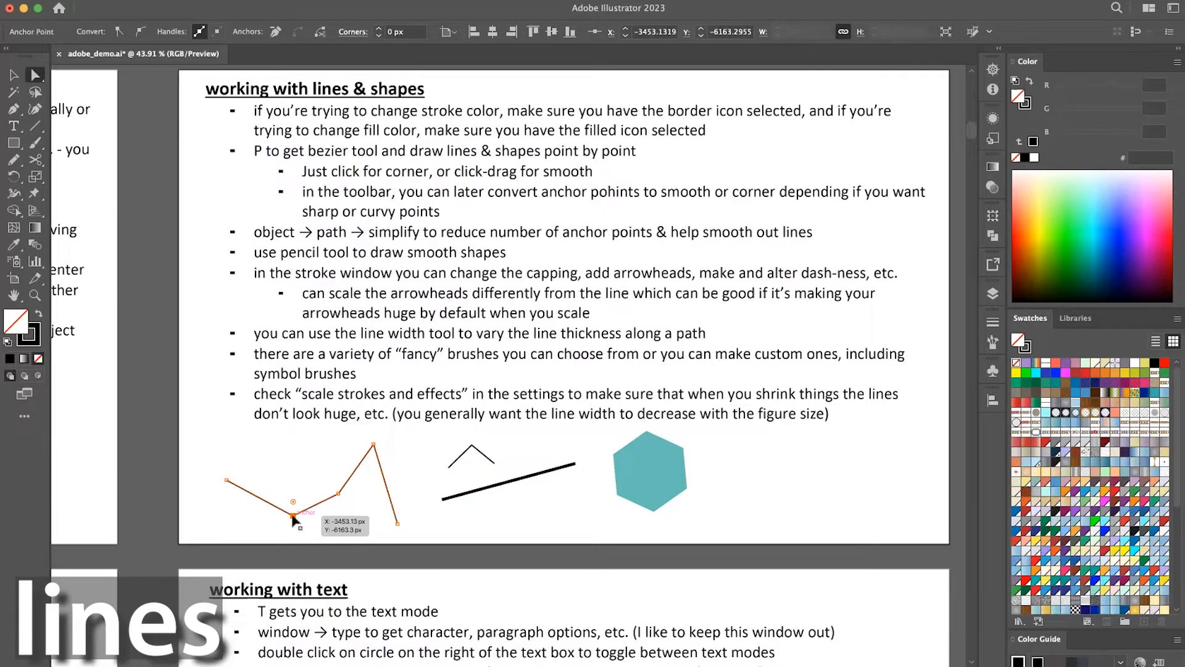
{"action": "key", "text": "v"}
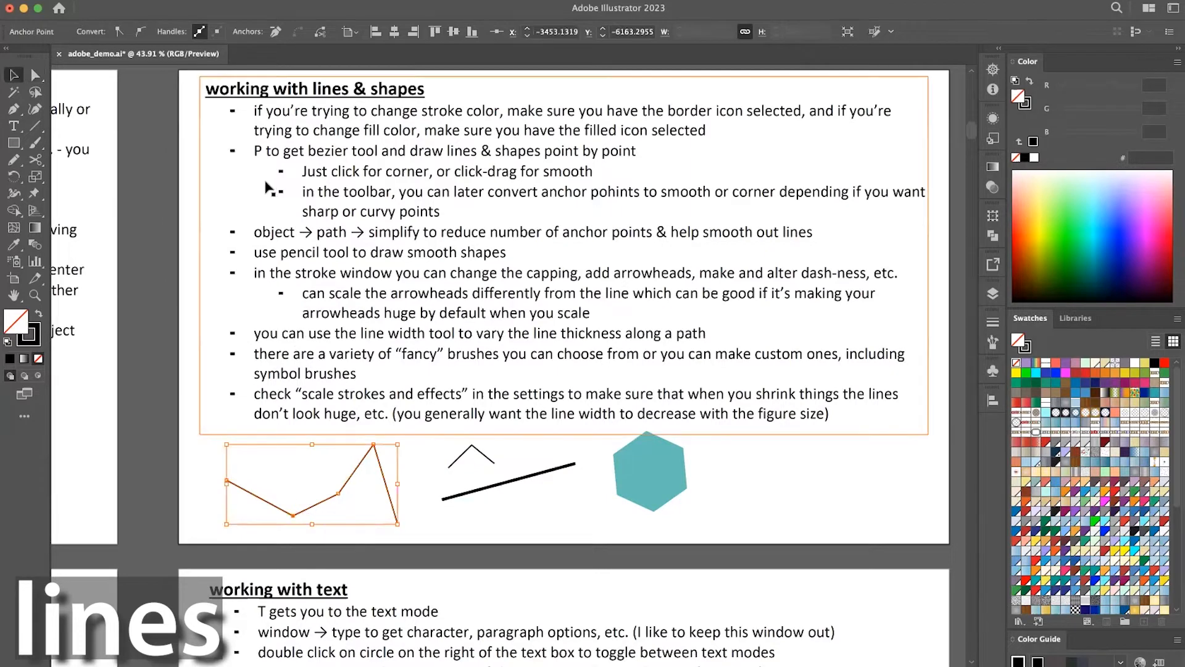
Add an anchor point on the zigzag's segment just before its peak and pull the new point to the left.
{"action": "left_click", "coordinate": [18, 115]}
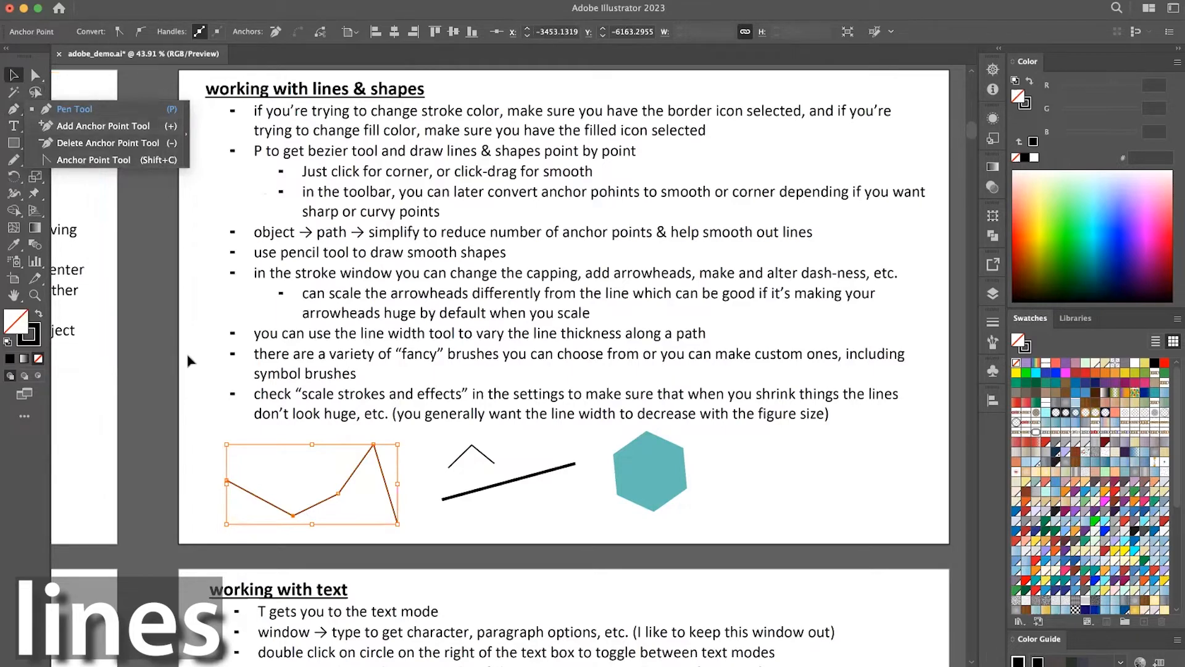
{"action": "left_click", "coordinate": [174, 364]}
{"action": "key", "text": "p"}
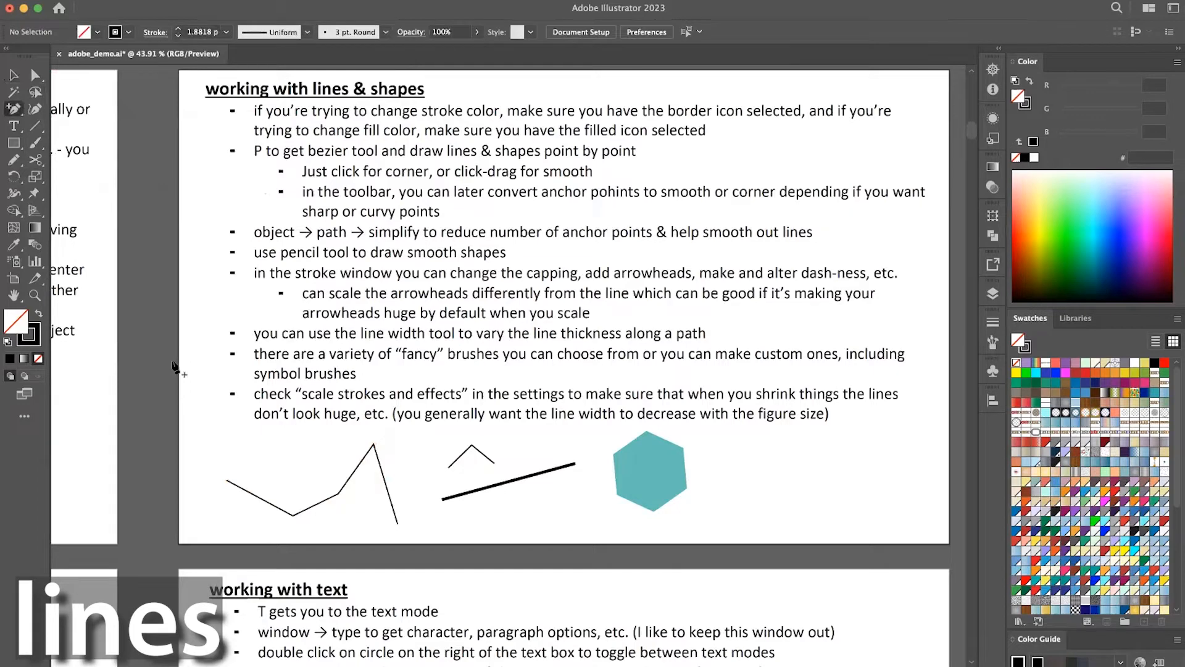
{"action": "left_click", "coordinate": [359, 469]}
{"action": "key", "text": "a"}
{"action": "left_click_drag", "start_coordinate": [358, 469], "coordinate": [314, 463]}
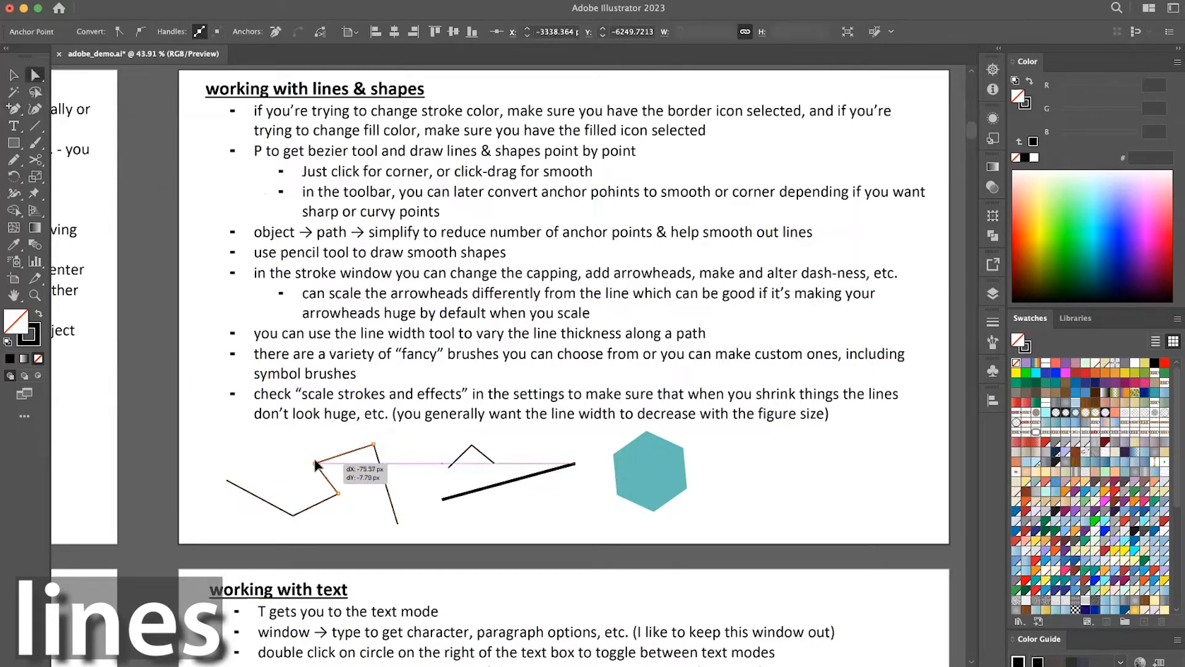
Remove the zigzag's lowered second anchor point with the Pen tool, keeping the path connected, and deselect it.
{"action": "left_click", "coordinate": [294, 515]}
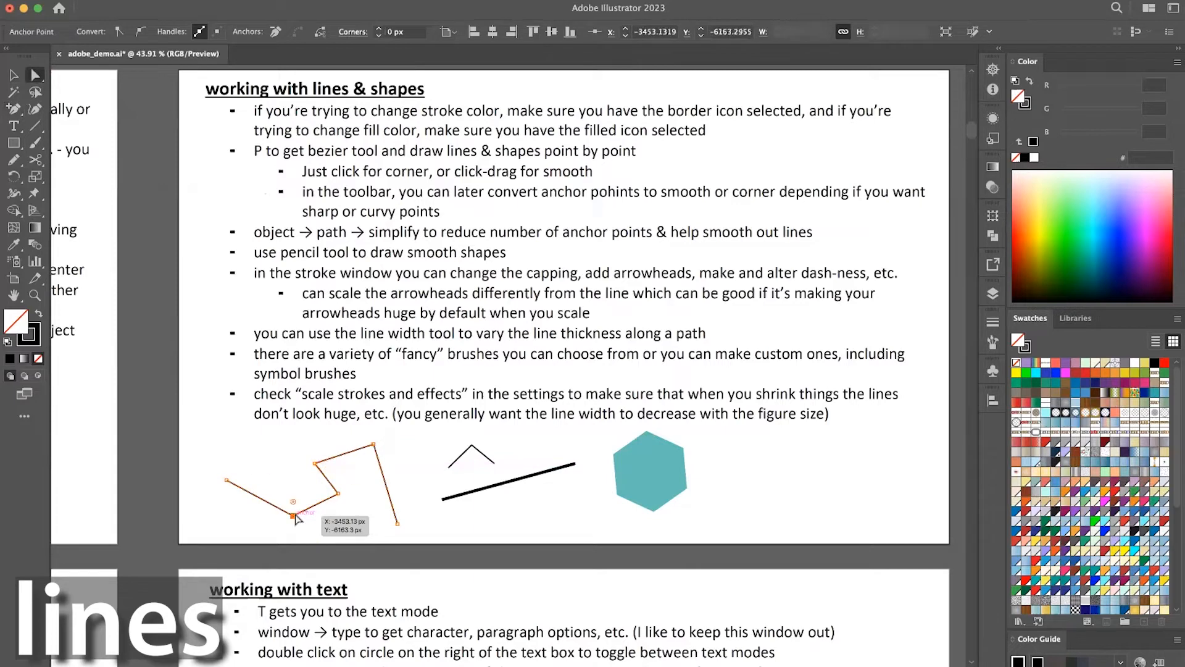
{"action": "key", "text": "p"}
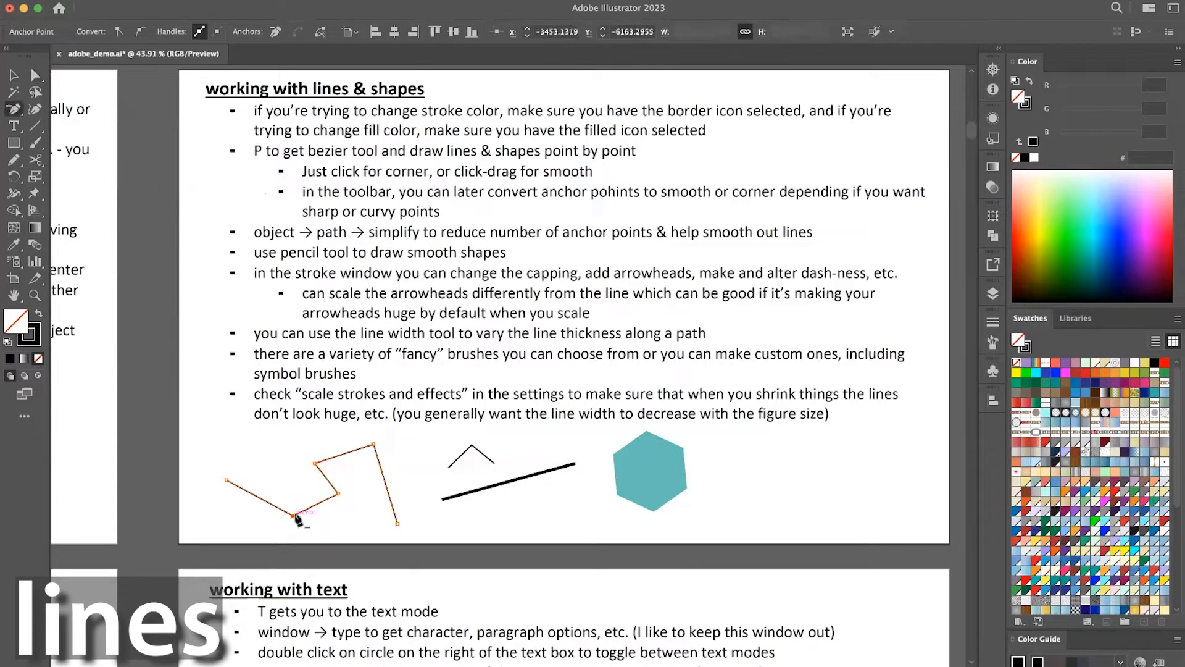
{"action": "left_click", "coordinate": [293, 516]}
{"action": "key", "text": "v"}
{"action": "left_click", "coordinate": [326, 529]}
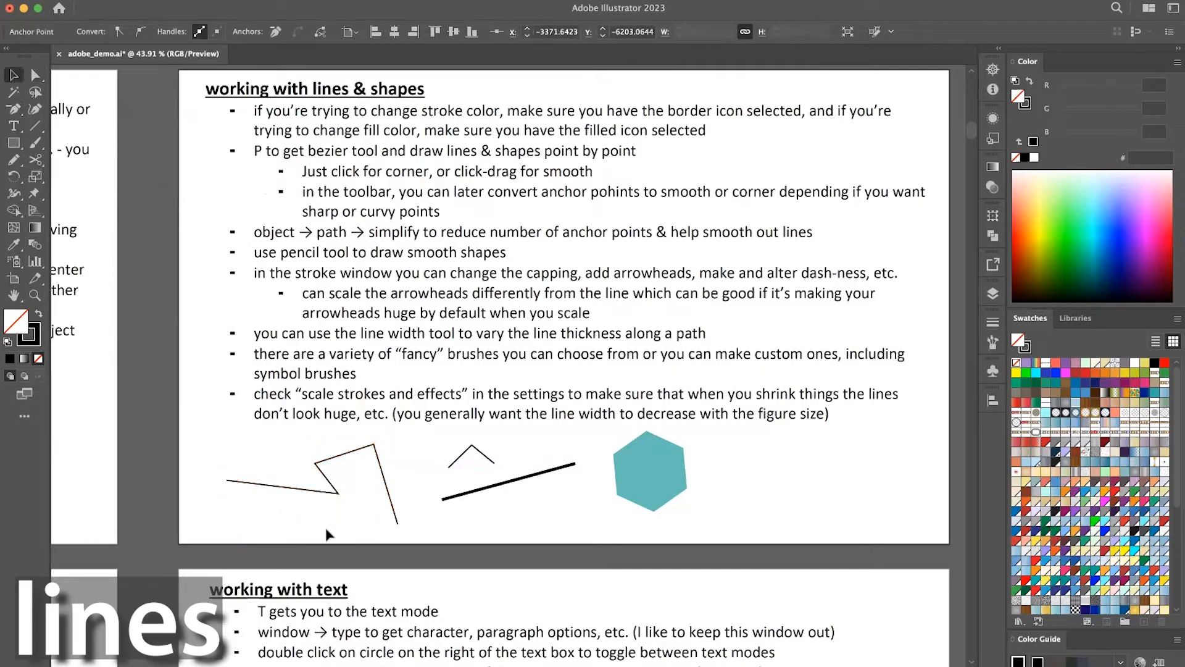
Delete the path's peak anchor point together with its adjoining segments, and undo the deletion.
{"action": "key", "text": "a"}
{"action": "left_click", "coordinate": [373, 444]}
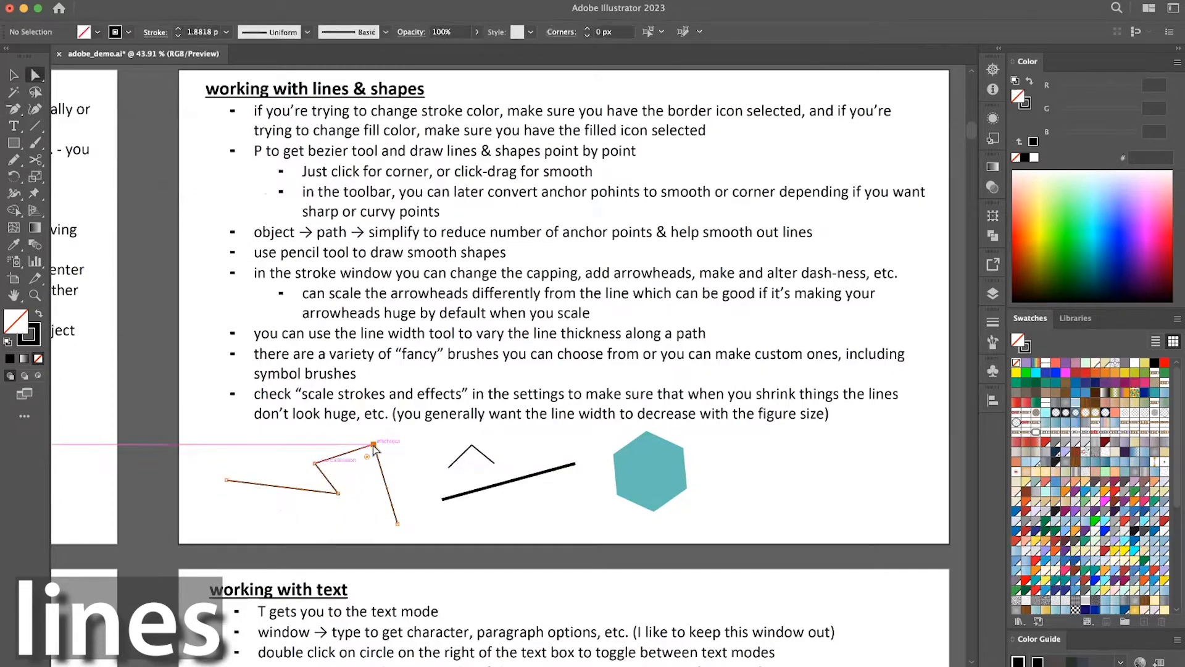
{"action": "key", "text": "Delete"}
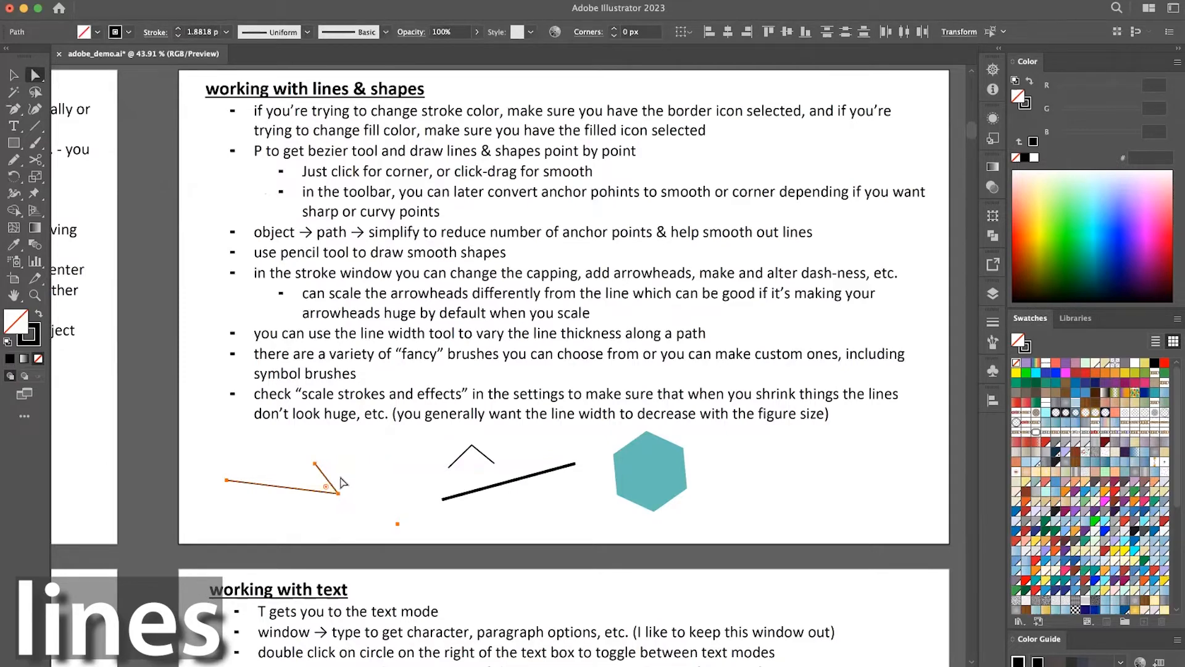
{"action": "key", "text": "v"}
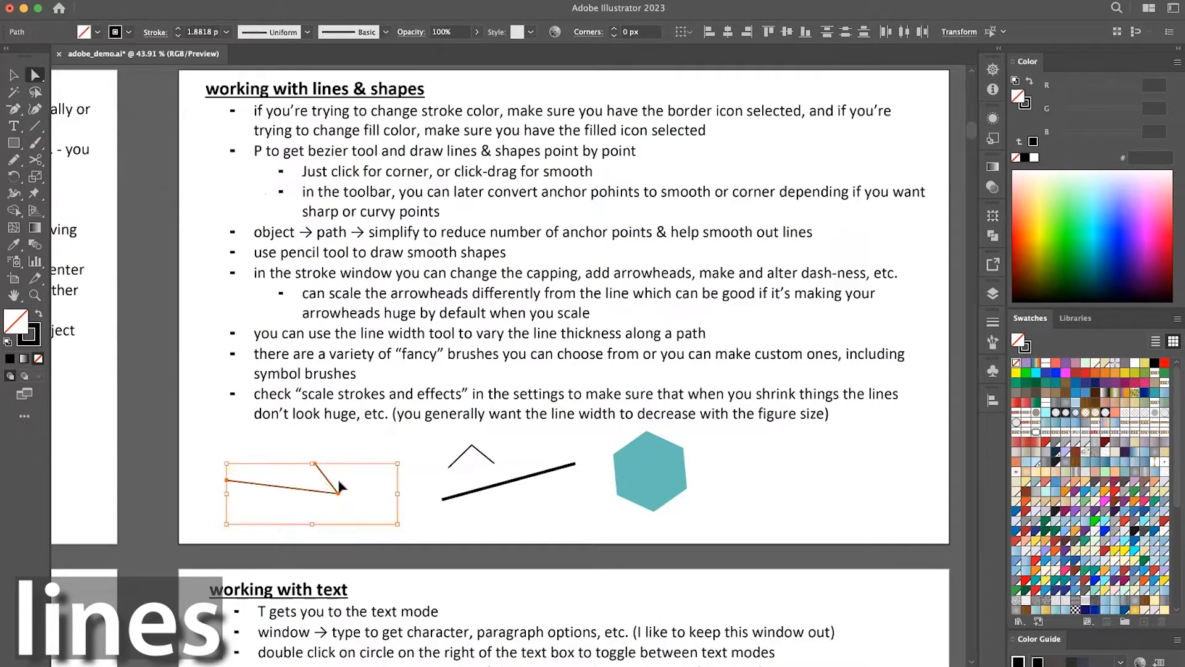
{"action": "key", "text": "super+z"}
Remove the path's peak anchor point with the Pen tool so its neighbours join directly, and undo the removal.
{"action": "key", "text": "p"}
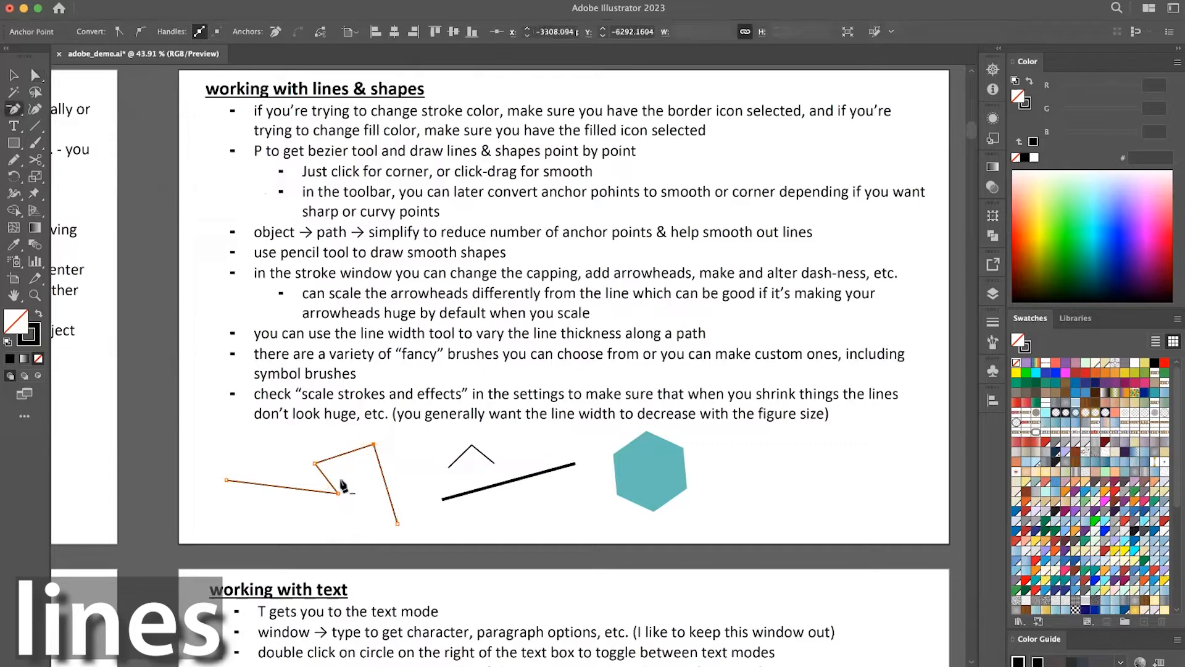
{"action": "left_click", "coordinate": [373, 444]}
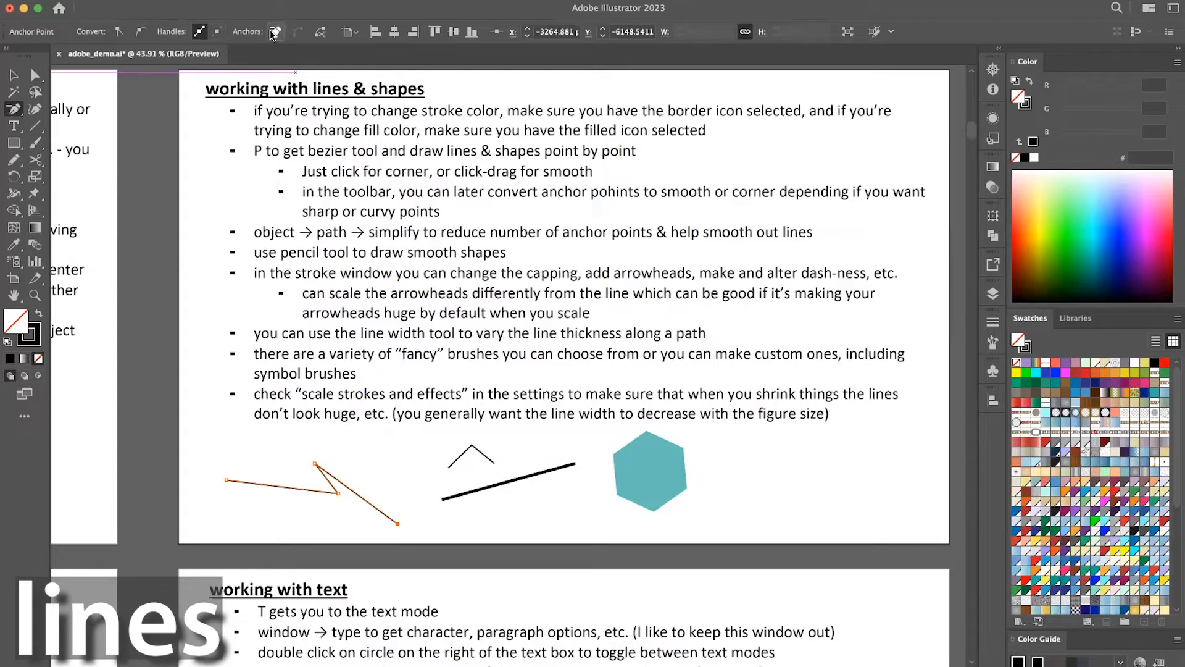
{"action": "key", "text": "super+z"}
Cut the path at its peak anchor point to separate the last straight segment.
{"action": "key", "text": "a"}
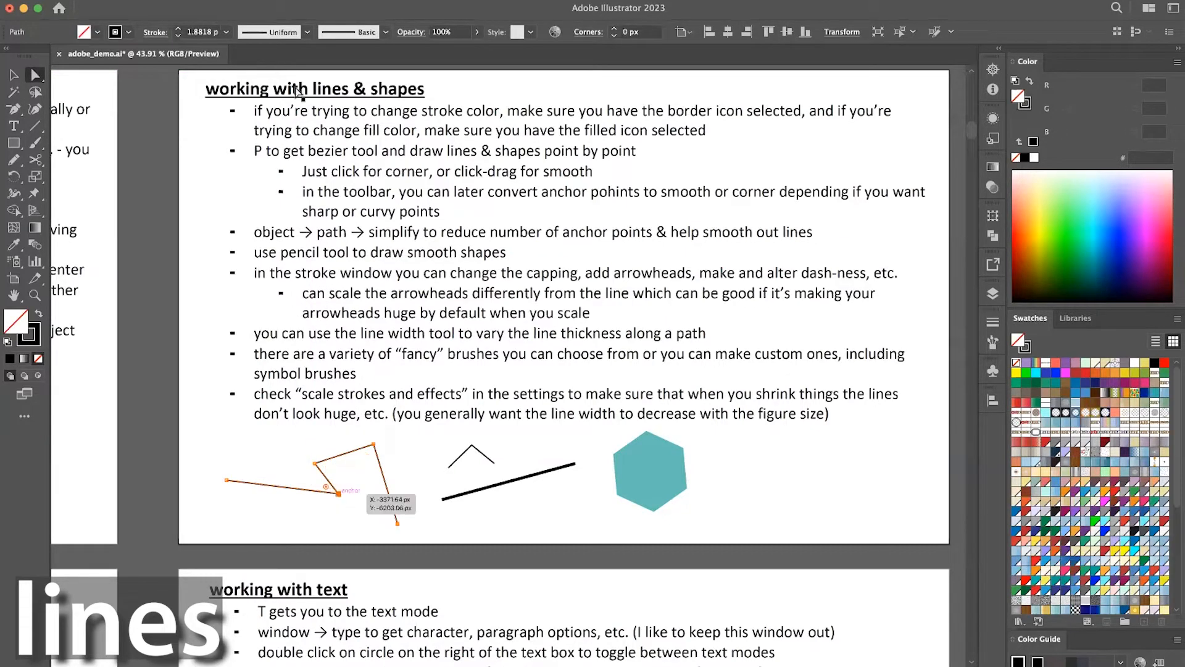
{"action": "left_click", "coordinate": [339, 493]}
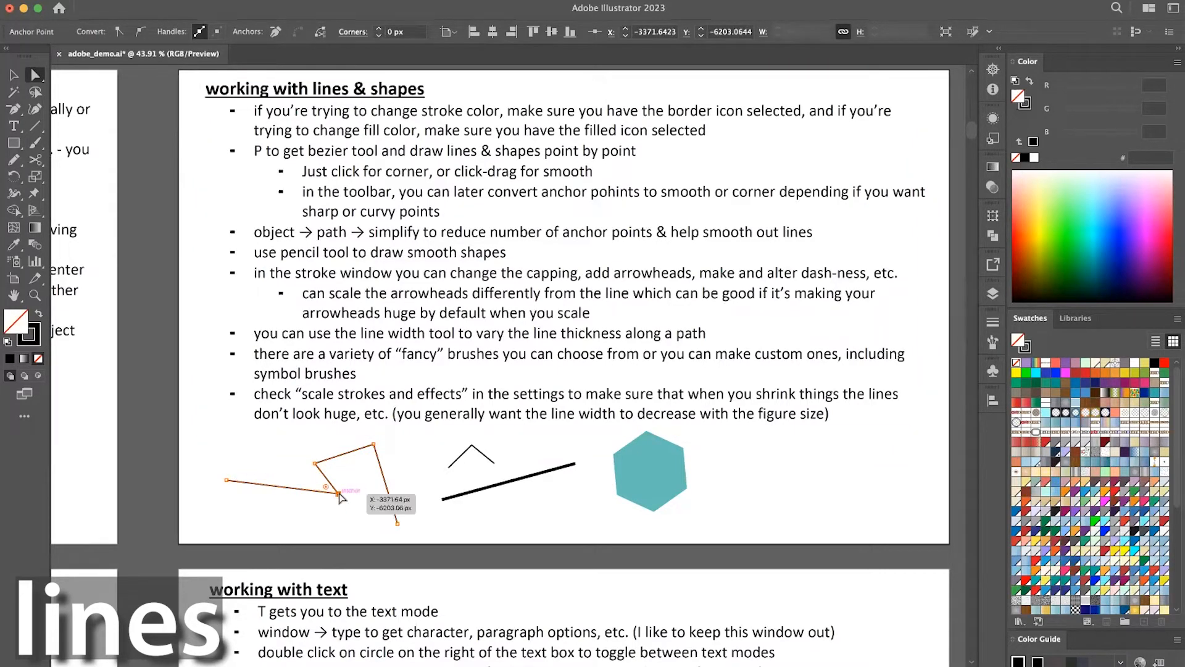
{"action": "left_click", "coordinate": [373, 444]}
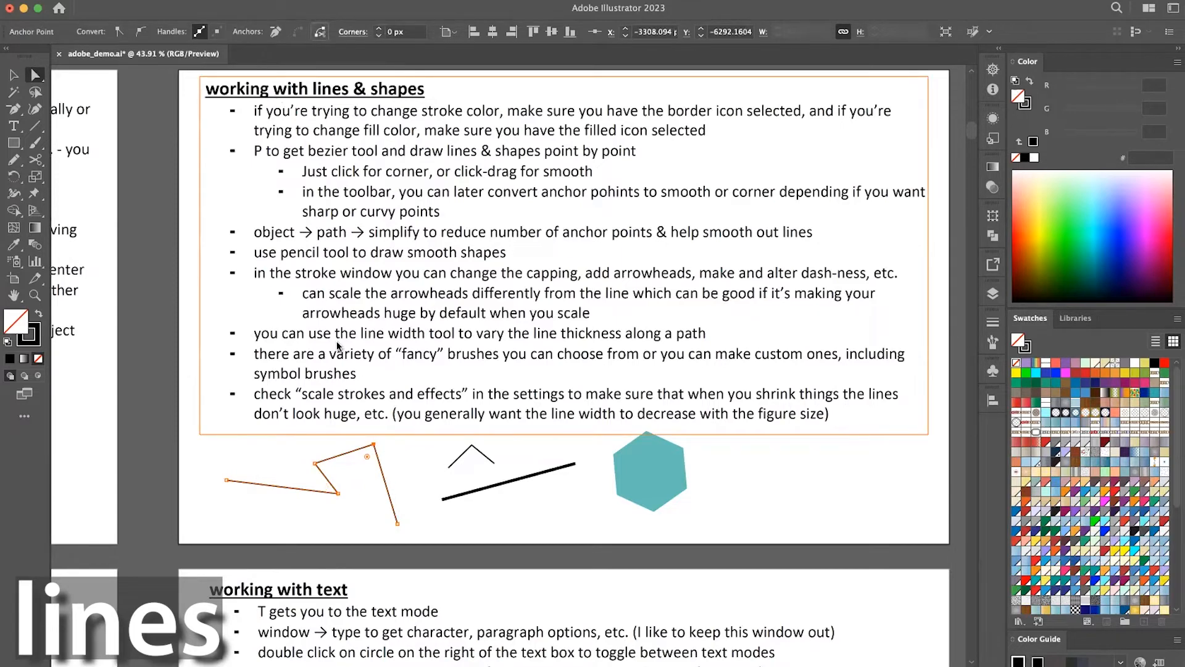
{"action": "left_click", "coordinate": [372, 444]}
{"action": "left_click", "coordinate": [373, 444]}
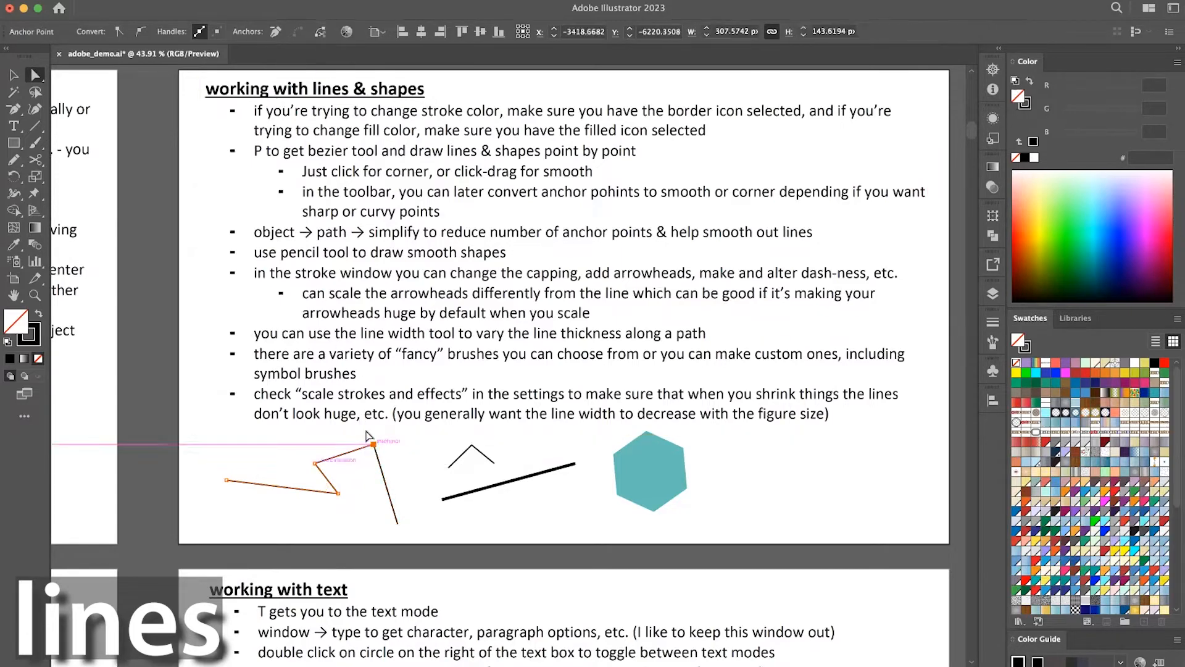
{"action": "left_click", "coordinate": [320, 32]}
{"action": "key", "text": "v"}
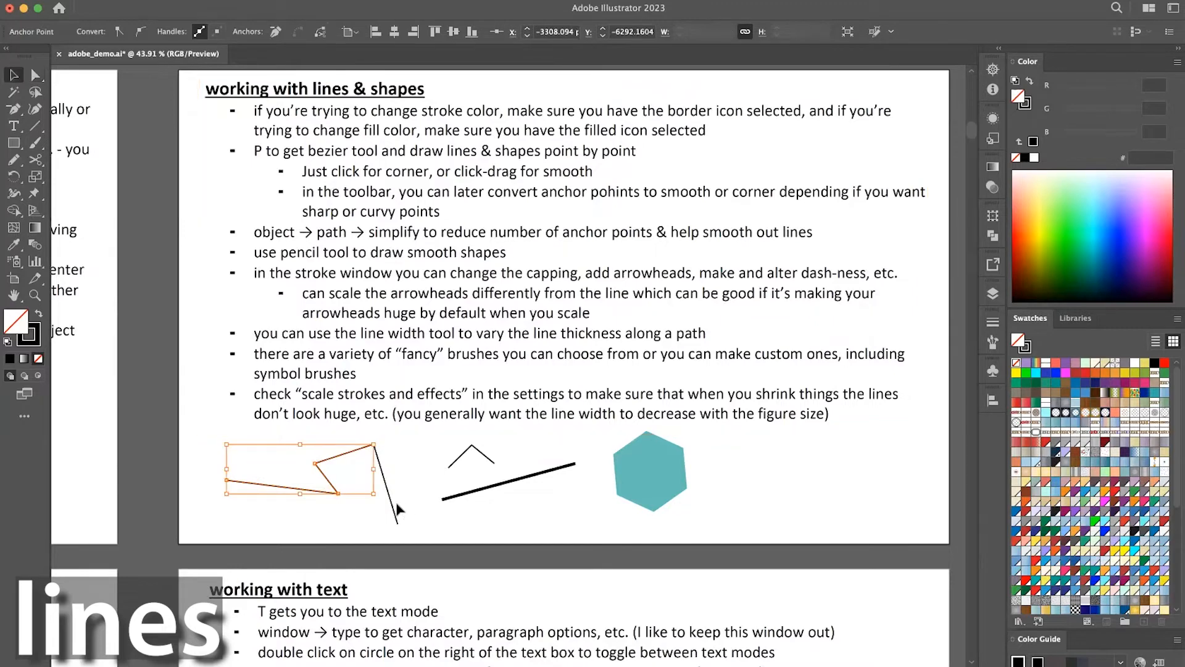
Move the cut-off straight segment to the right and the remaining bent path to the left, and deselect.
{"action": "left_click_drag", "start_coordinate": [391, 503], "coordinate": [422, 512]}
{"action": "left_click_drag", "start_coordinate": [331, 458], "coordinate": [316, 461]}
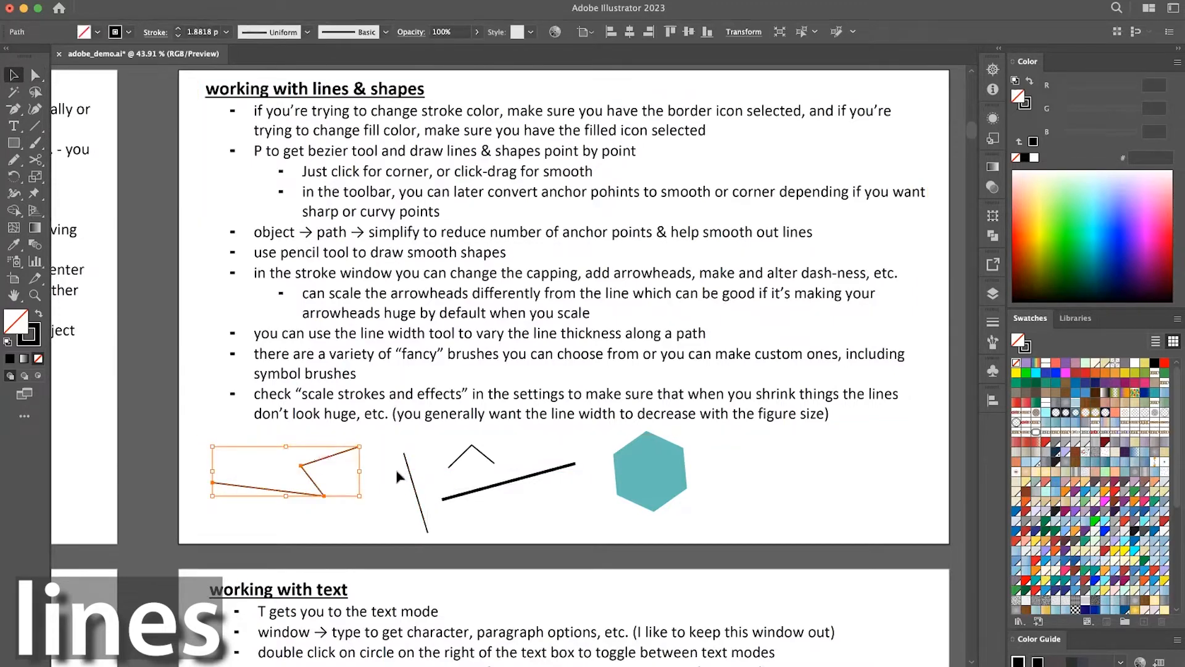
{"action": "left_click", "coordinate": [576, 502]}
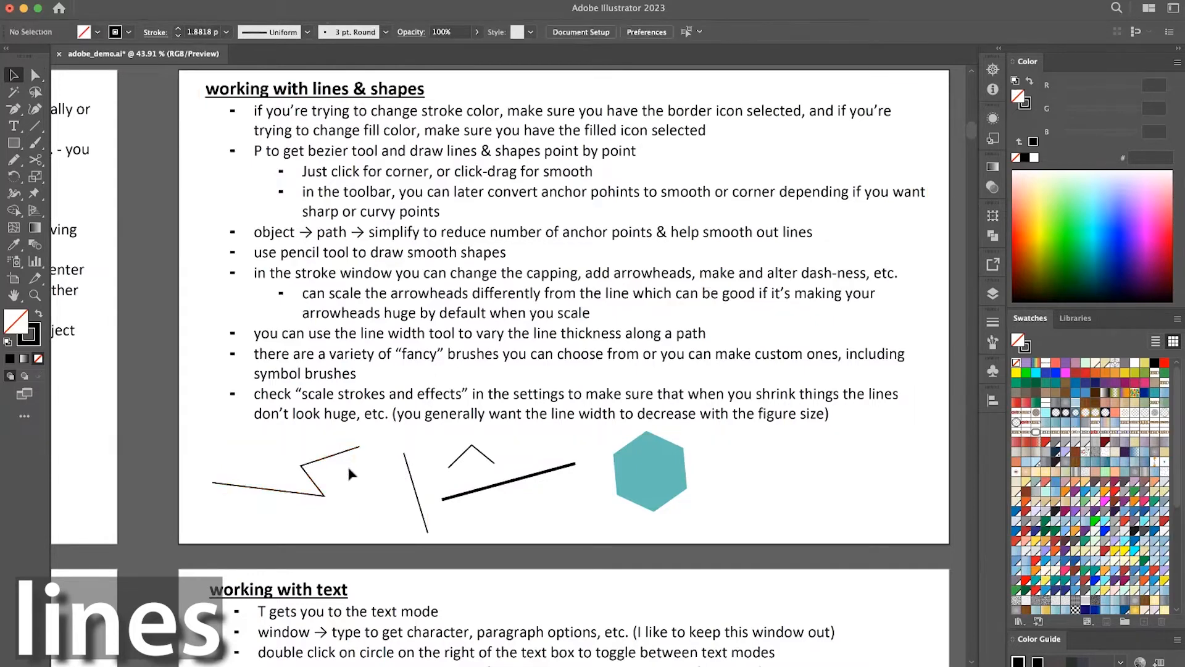
Draw a six-point zigzag of straight segments to the right of the teal hexagon with the Pen tool and deselect it.
{"action": "key", "text": "p"}
{"action": "left_click", "coordinate": [726, 477]}
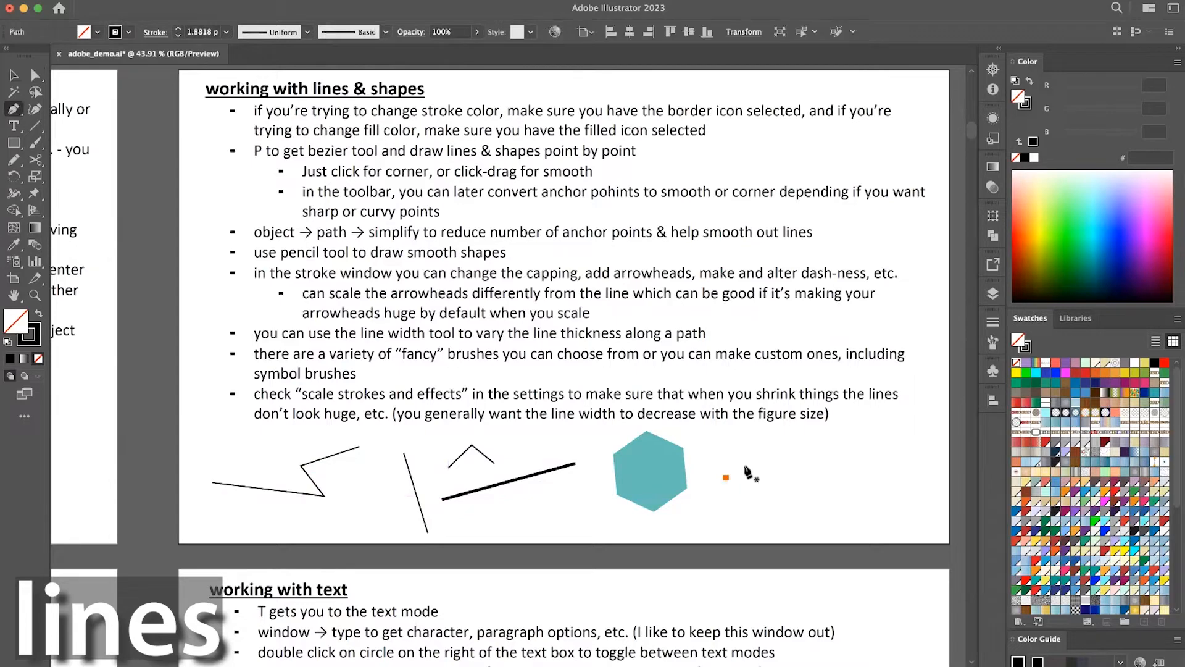
{"action": "left_click", "coordinate": [765, 496]}
{"action": "left_click", "coordinate": [803, 485]}
{"action": "left_click", "coordinate": [823, 463]}
{"action": "key", "text": "v"}
{"action": "scroll", "coordinate": [832, 479], "scroll_direction": "right", "scroll_amount": 5}
{"action": "key", "text": "a"}
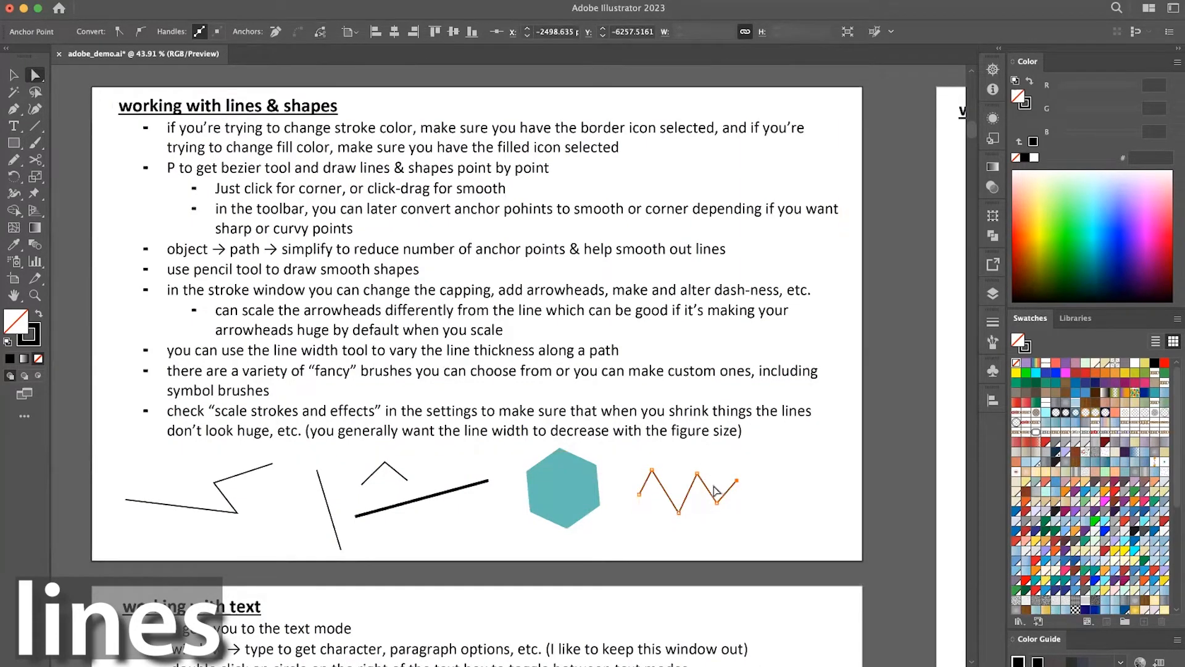
{"action": "left_click", "coordinate": [739, 532]}
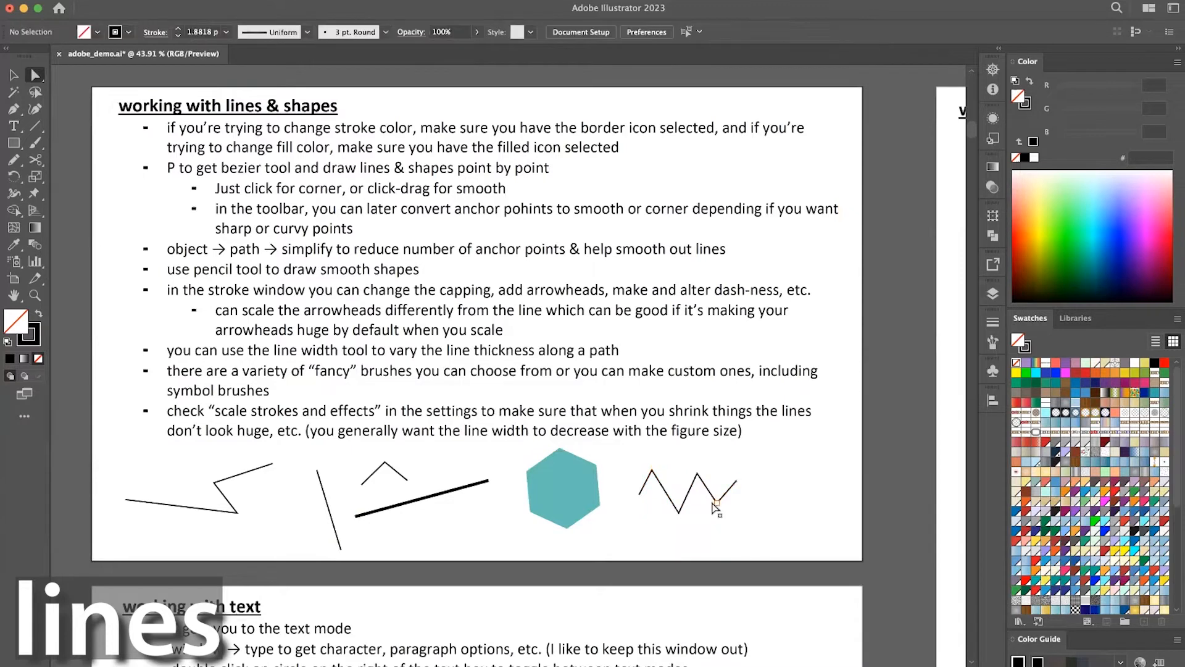
Round the second peak of the new zigzag to a corner radius of about 30 px, and undo the rounding.
{"action": "left_click", "coordinate": [697, 474]}
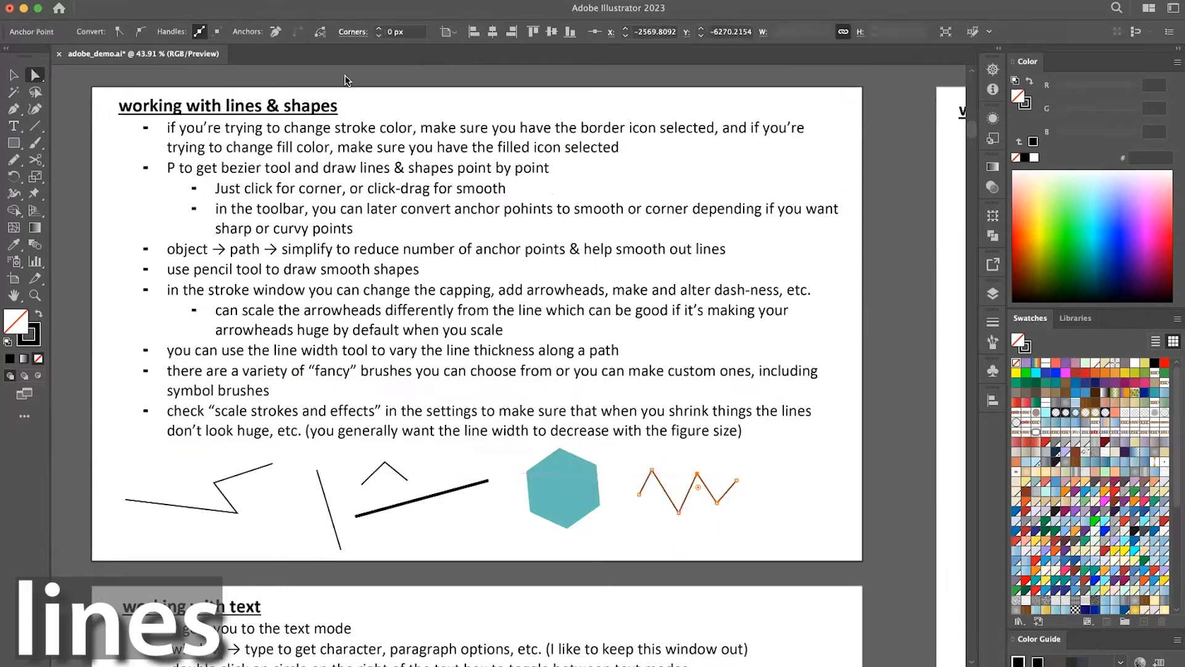
{"action": "mouse_move", "coordinate": [699, 488]}
{"action": "left_mouse_down"}
{"action": "mouse_move", "coordinate": [703, 512]}
{"action": "mouse_move", "coordinate": [697, 497]}
{"action": "mouse_move", "coordinate": [707, 493]}
{"action": "left_mouse_up"}
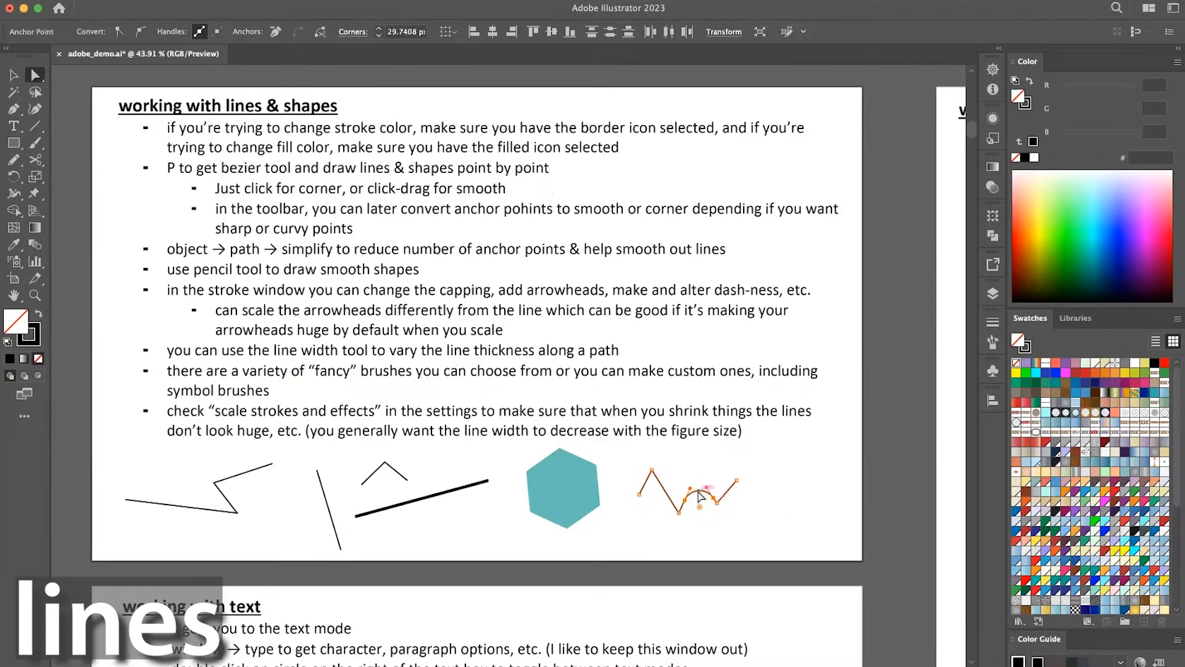
{"action": "key", "text": "super+z"}
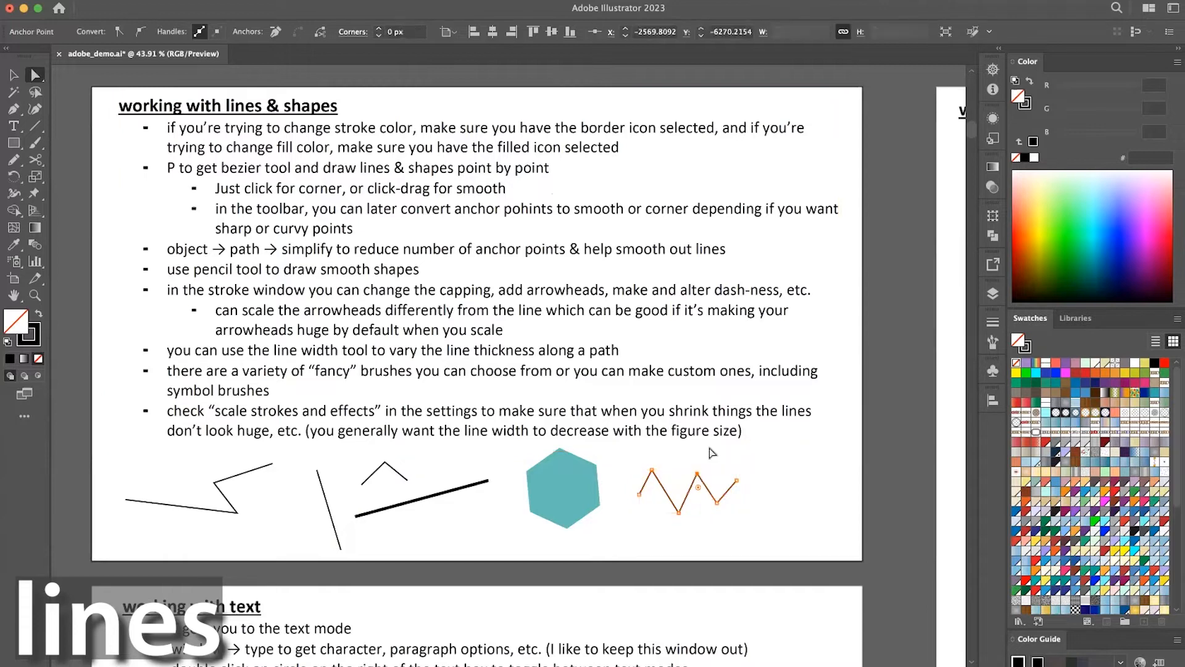
Convert the new zigzag's second peak to a smooth point and extend its direction handle to the right.
{"action": "left_click", "coordinate": [140, 34]}
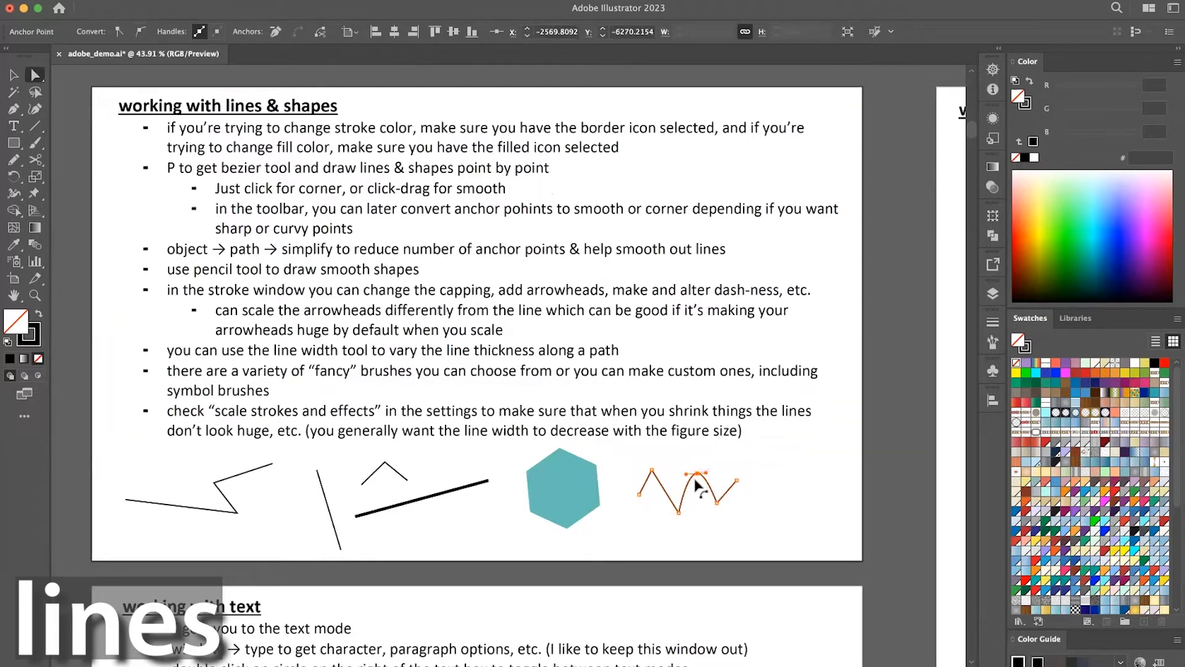
{"action": "mouse_move", "coordinate": [707, 474]}
{"action": "left_mouse_down"}
{"action": "mouse_move", "coordinate": [740, 471]}
{"action": "mouse_move", "coordinate": [762, 442]}
{"action": "mouse_move", "coordinate": [712, 497]}
{"action": "mouse_move", "coordinate": [729, 476]}
{"action": "left_mouse_up"}
{"action": "left_click", "coordinate": [741, 500]}
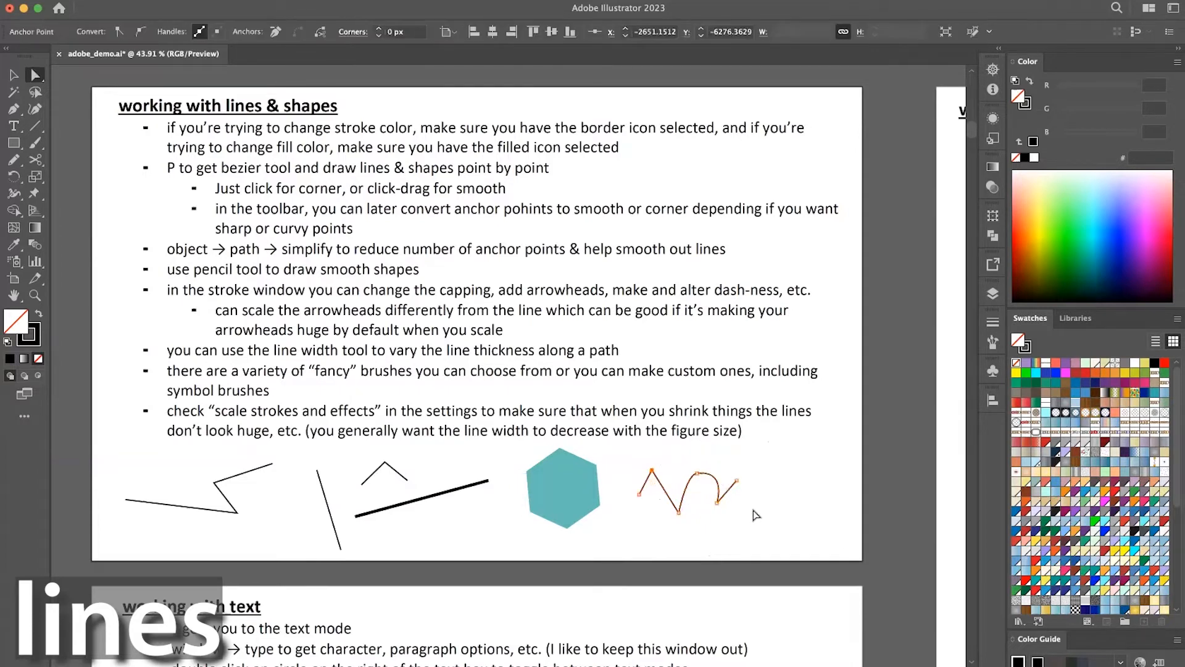
Move the zigzag up and to the right, and draw a wavy path mixing smooth and corner points beside the hexagon with the Pen tool.
{"action": "key", "text": "v"}
{"action": "left_click_drag", "start_coordinate": [731, 487], "coordinate": [847, 468]}
{"action": "key", "text": "p"}
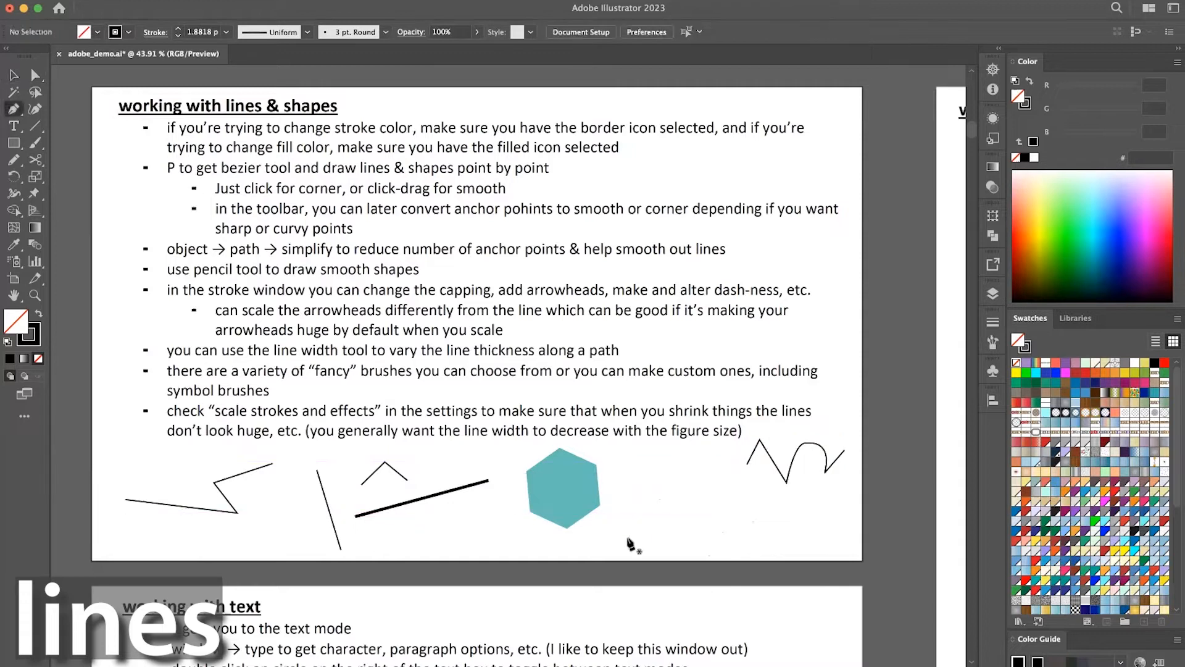
{"action": "left_click_drag", "start_coordinate": [614, 530], "coordinate": [688, 524]}
{"action": "left_click", "coordinate": [700, 491]}
{"action": "left_click_drag", "start_coordinate": [717, 526], "coordinate": [731, 526]}
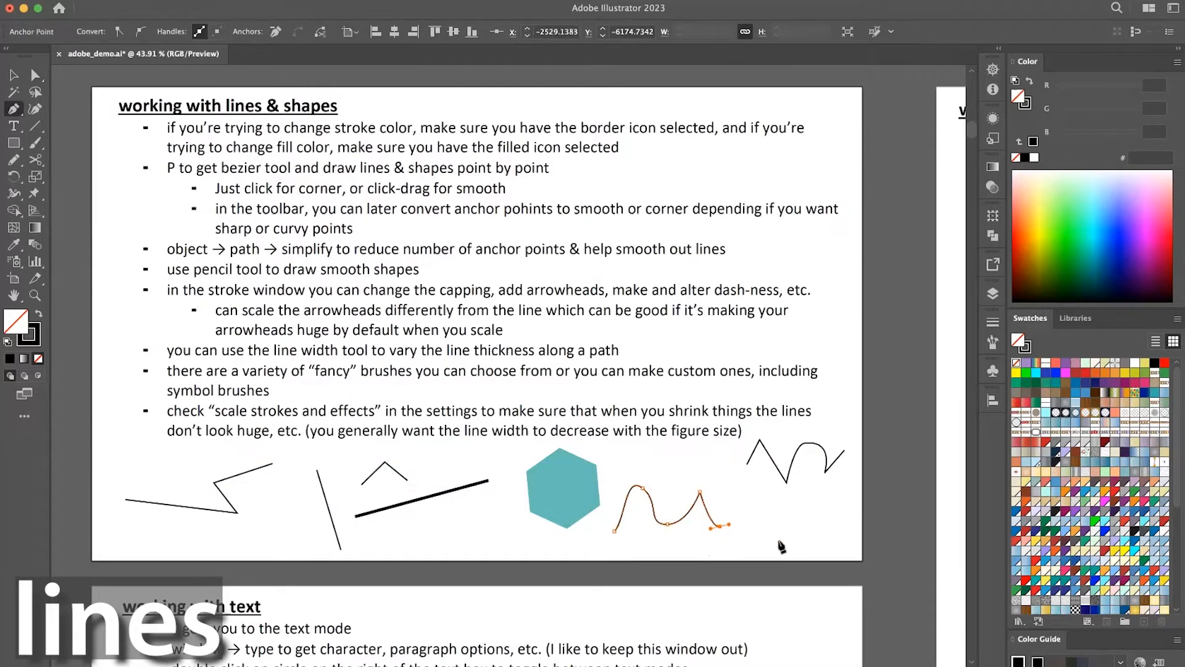
{"action": "left_click", "coordinate": [780, 541]}
{"action": "key", "text": "v"}
{"action": "left_click", "coordinate": [775, 493]}
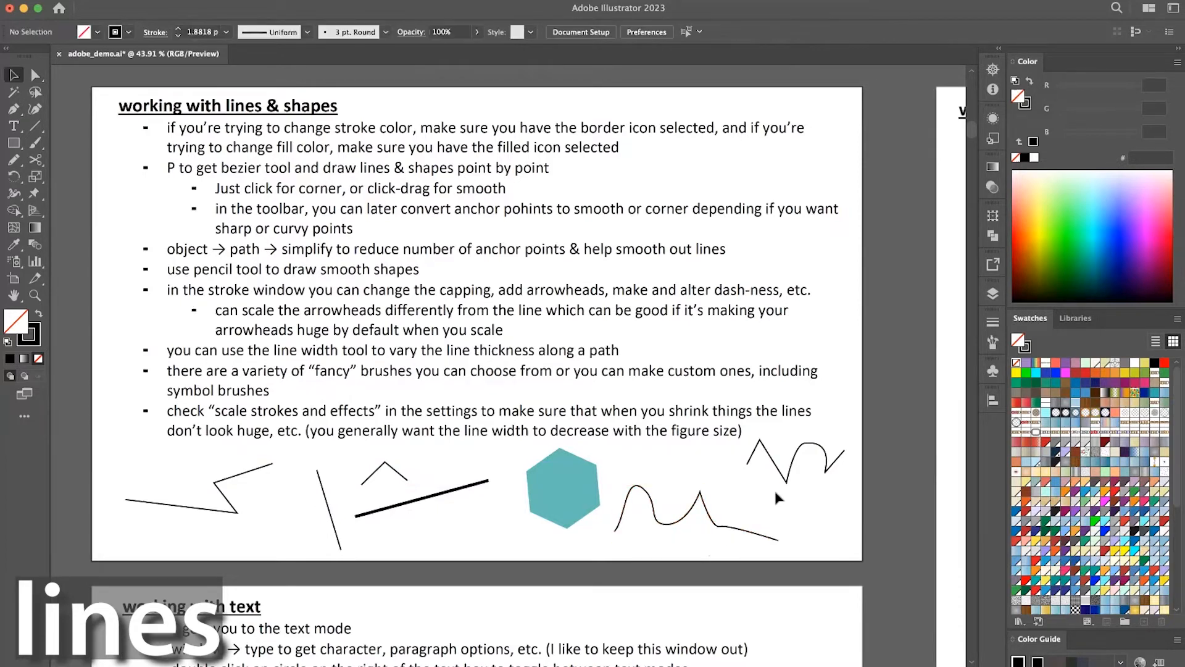
Simplify the new wavy path to the minimum number of anchor points and deselect it.
{"action": "left_click", "coordinate": [718, 525]}
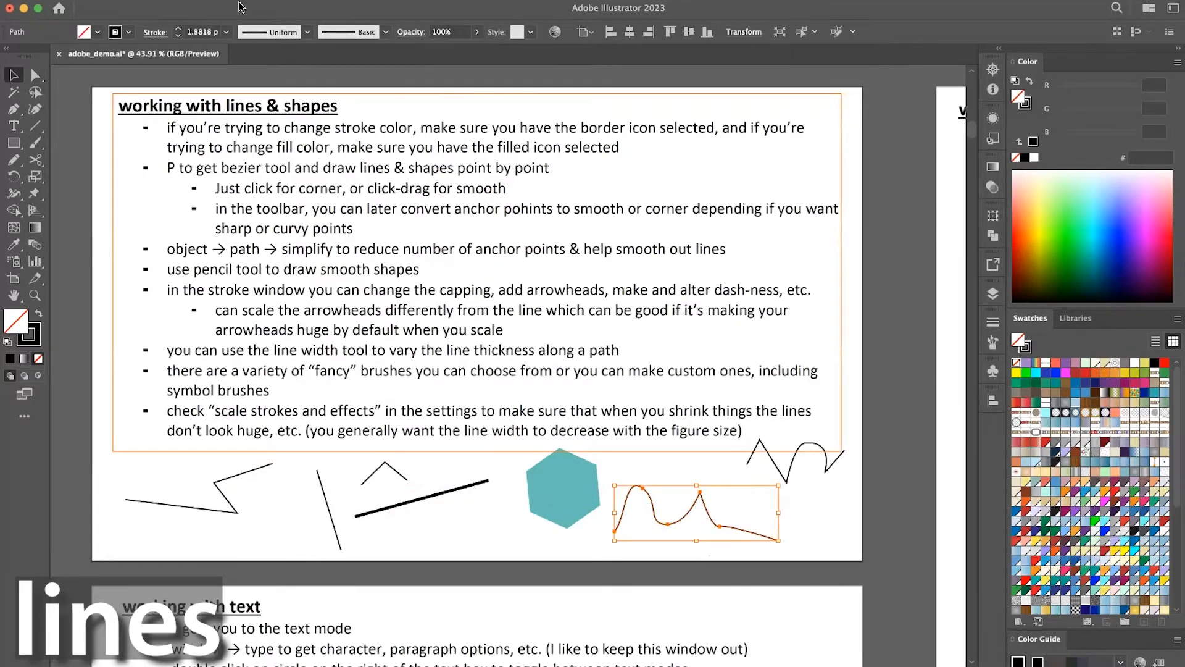
{"action": "left_click", "coordinate": [193, 0]}
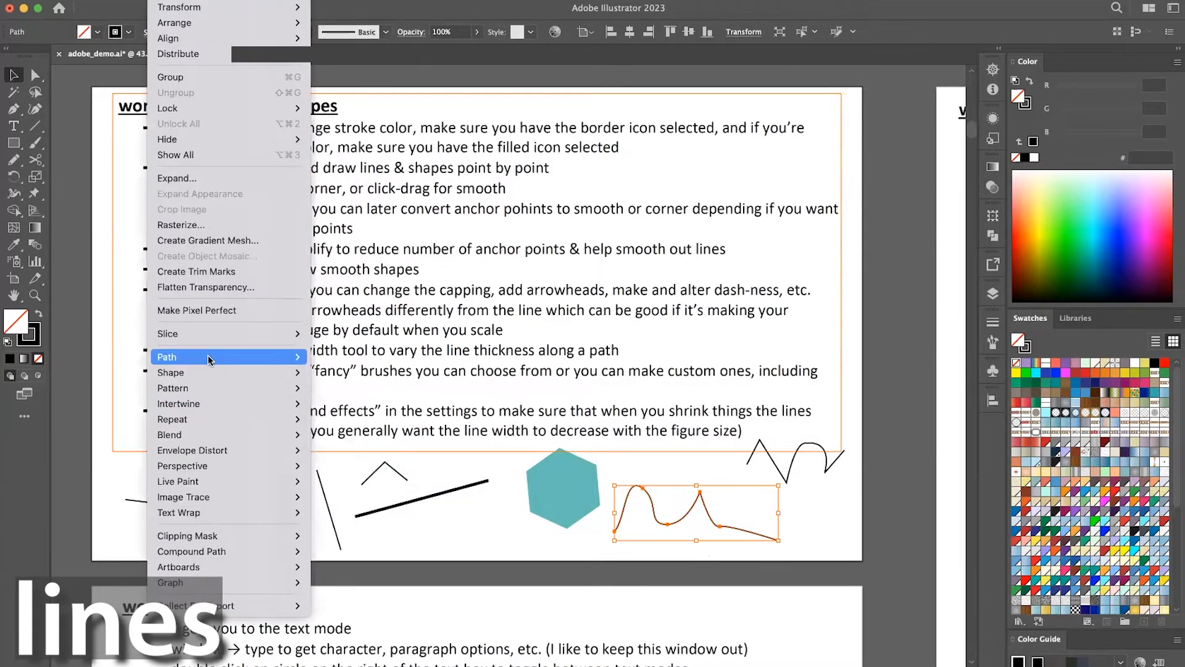
{"action": "mouse_move", "coordinate": [210, 359]}
{"action": "left_click", "coordinate": [343, 450]}
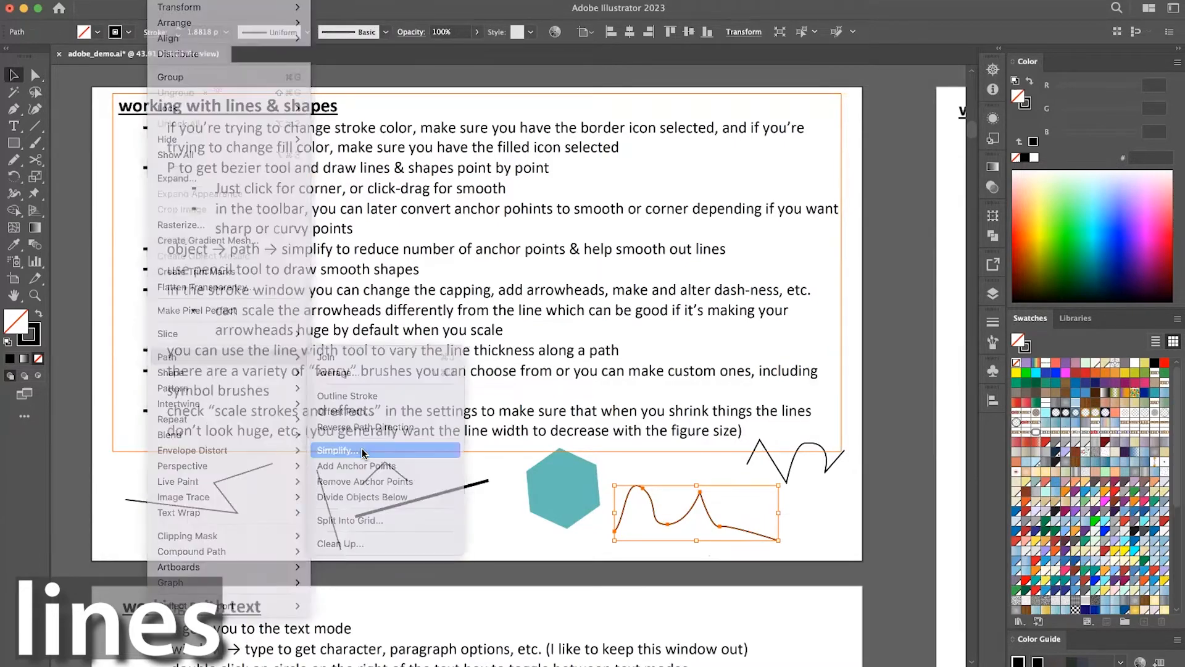
{"action": "left_click_drag", "start_coordinate": [499, 382], "coordinate": [453, 382]}
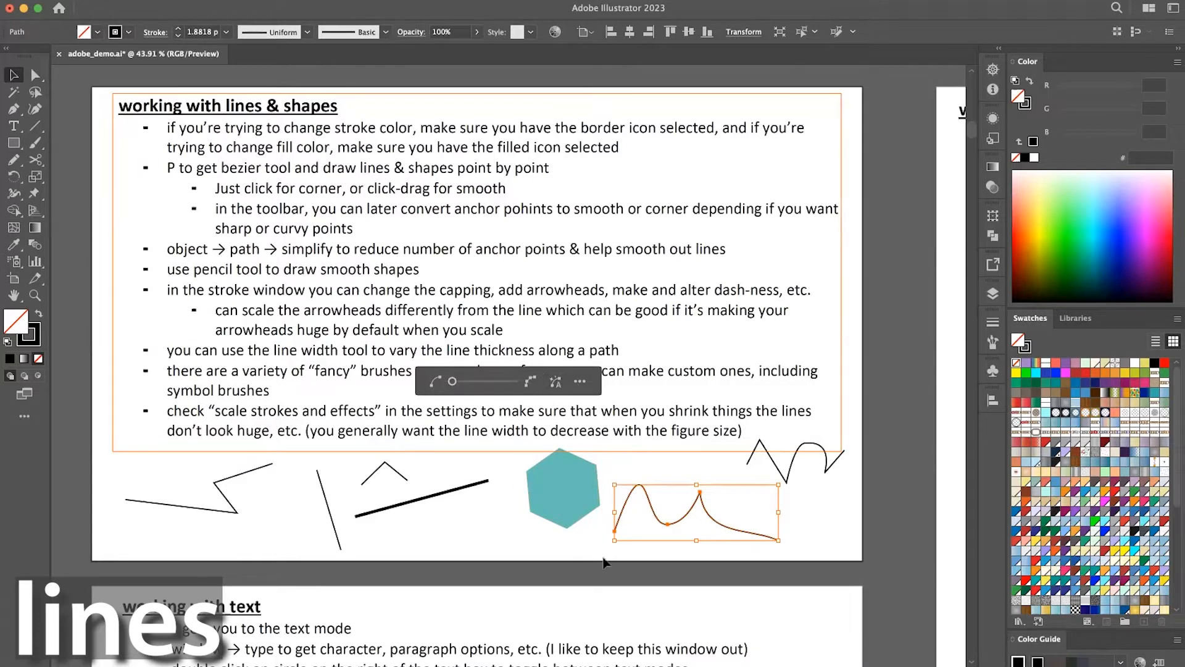
{"action": "left_click", "coordinate": [669, 571]}
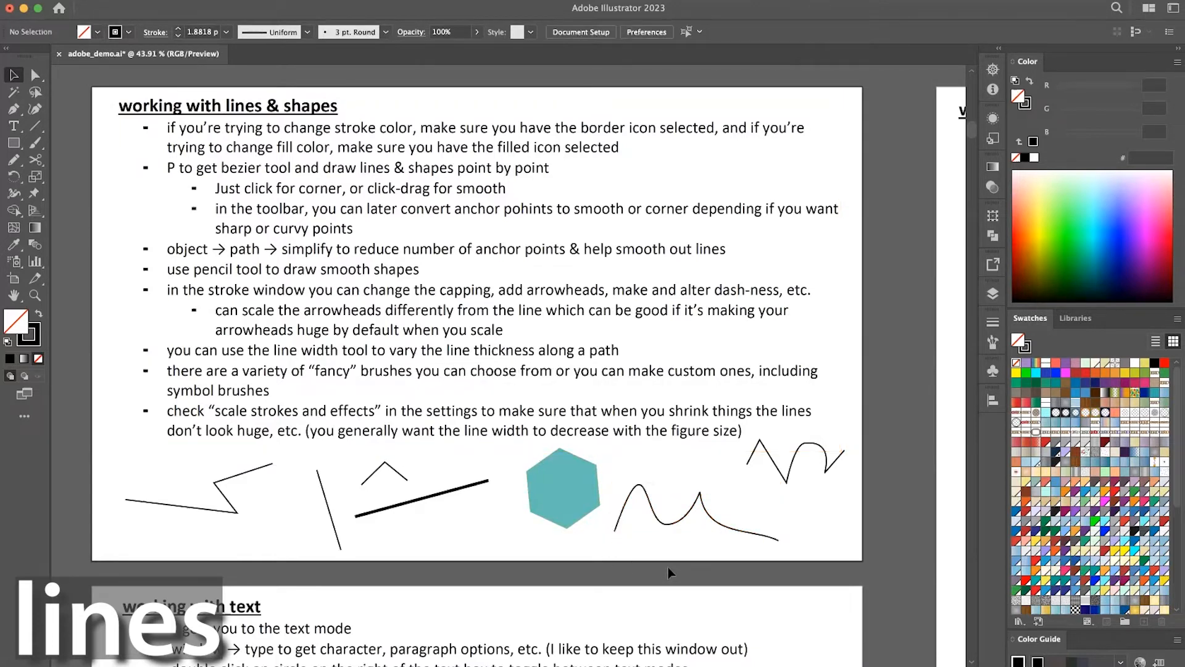
Move the zigzag slightly down and to the left, and smooth its rounded peak with the Smooth tool.
{"action": "left_click_drag", "start_coordinate": [818, 452], "coordinate": [787, 473]}
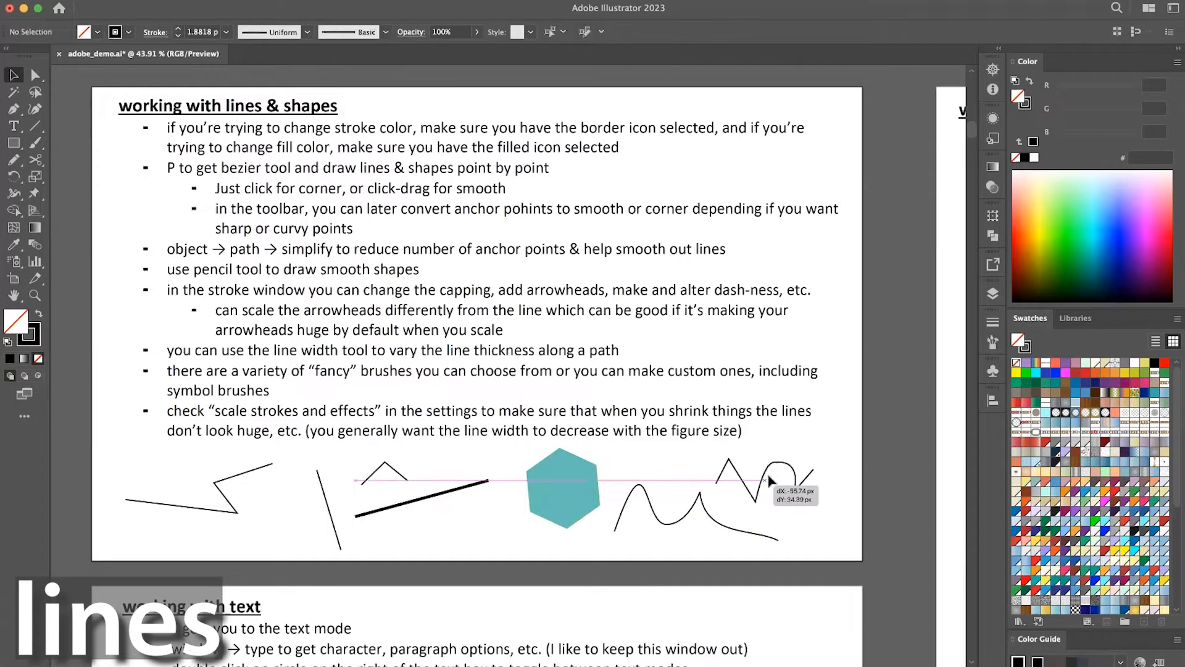
{"action": "left_click", "coordinate": [12, 161]}
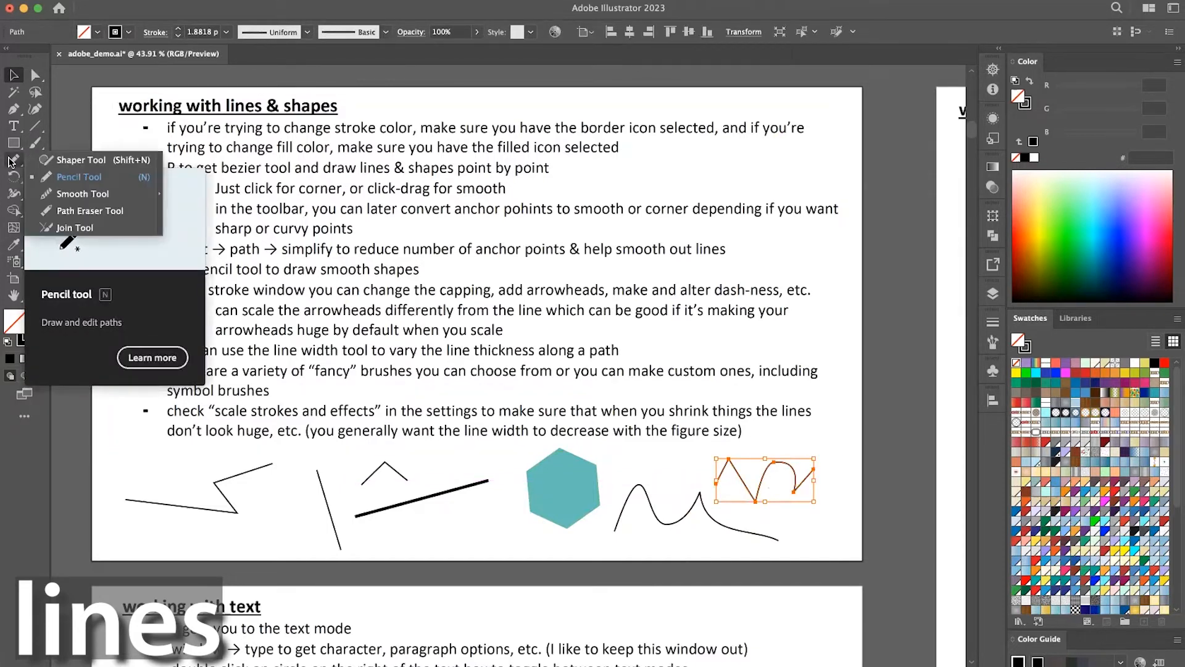
{"action": "left_click", "coordinate": [45, 195]}
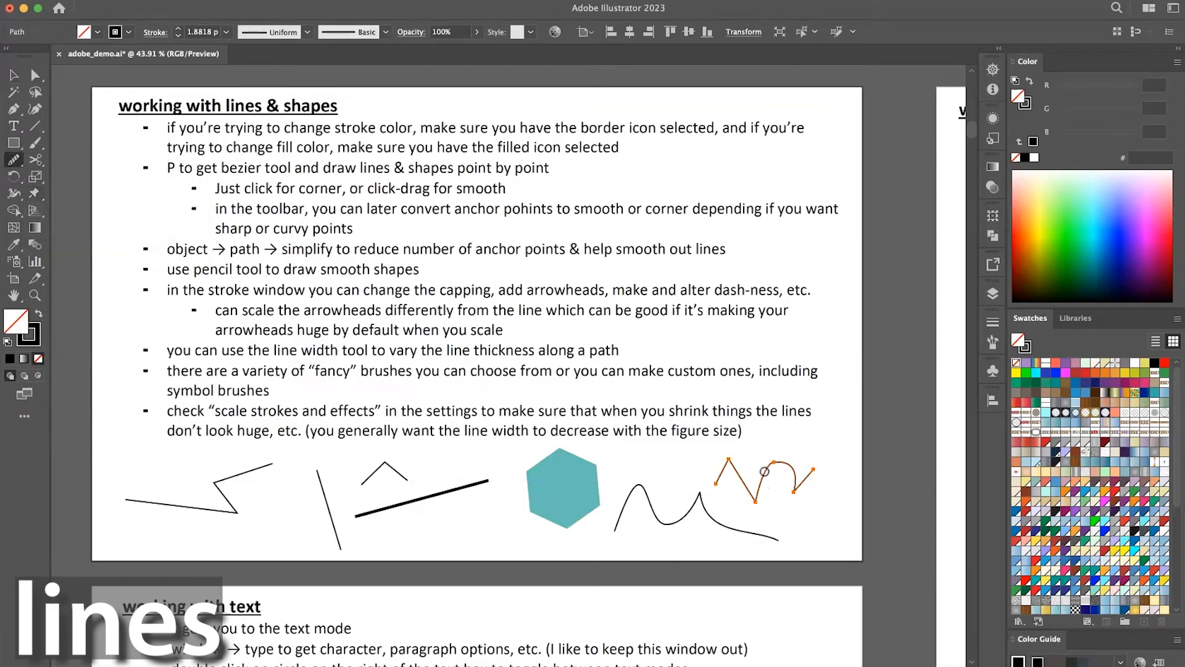
{"action": "left_click_drag", "start_coordinate": [787, 464], "coordinate": [793, 487]}
Draw a closed freeform blob over the right part of the text with the Pencil tool and move it further right.
{"action": "left_click", "coordinate": [14, 161]}
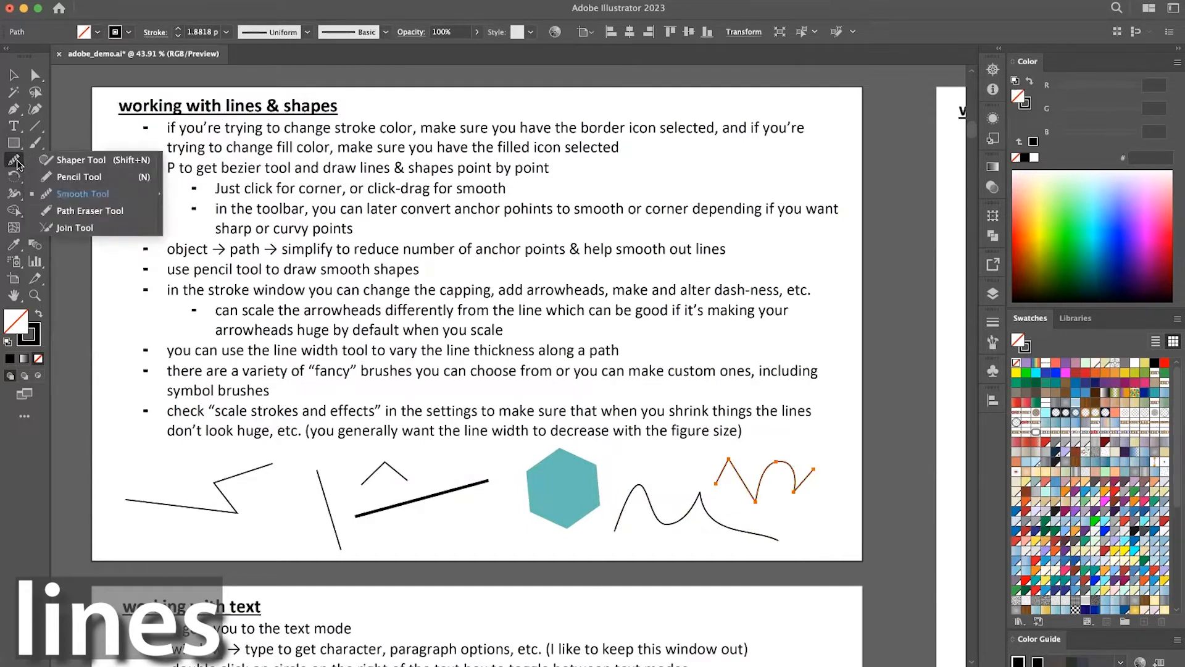
{"action": "left_click", "coordinate": [63, 176]}
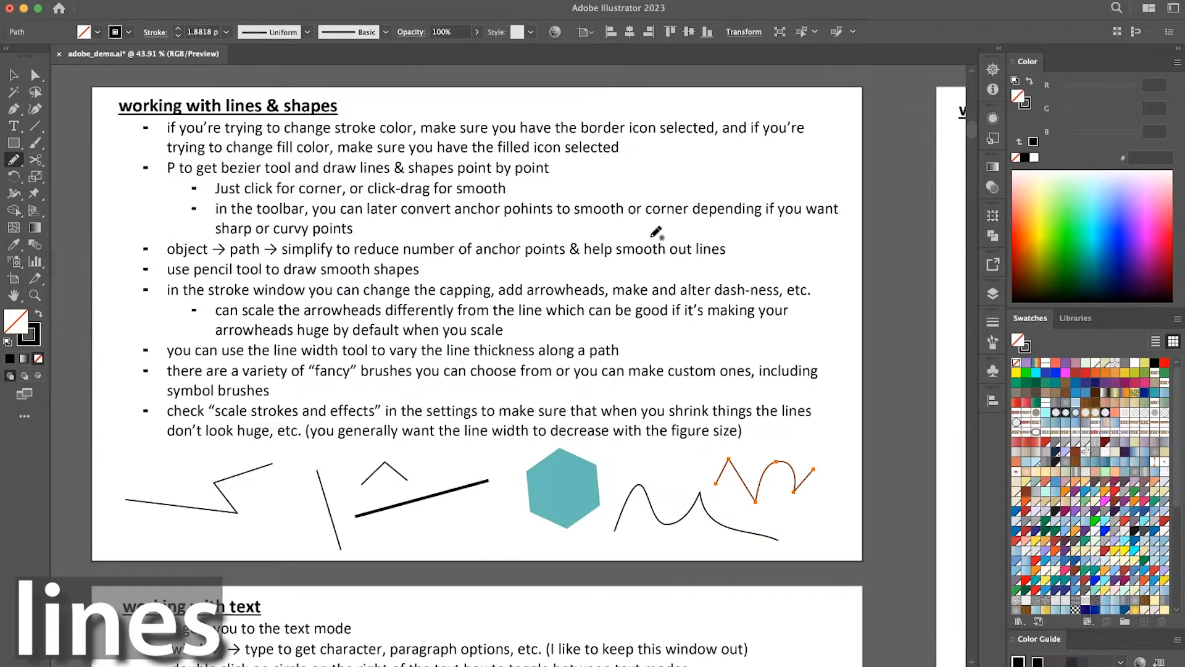
{"action": "mouse_move", "coordinate": [675, 184]}
{"action": "left_mouse_down"}
{"action": "mouse_move", "coordinate": [719, 154]}
{"action": "mouse_move", "coordinate": [776, 222]}
{"action": "mouse_move", "coordinate": [761, 266]}
{"action": "mouse_move", "coordinate": [697, 249]}
{"action": "mouse_move", "coordinate": [708, 214]}
{"action": "mouse_move", "coordinate": [676, 184]}
{"action": "left_mouse_up"}
{"action": "left_click_drag", "start_coordinate": [677, 180], "coordinate": [678, 179]}
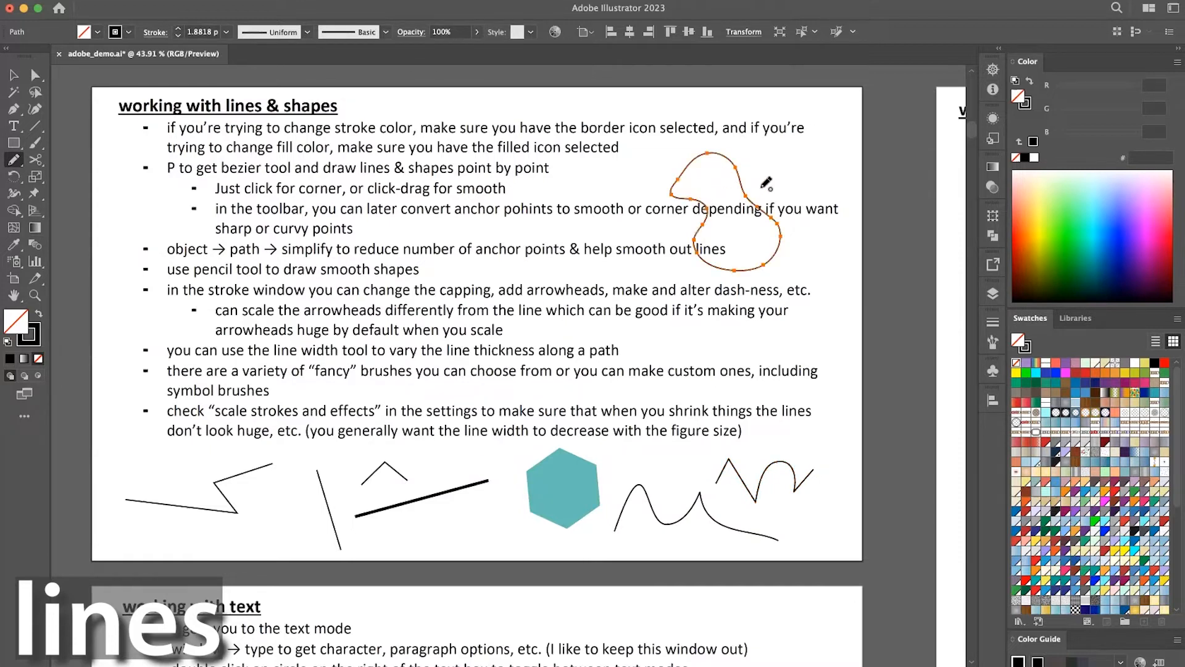
{"action": "key", "text": "v"}
{"action": "left_click_drag", "start_coordinate": [741, 193], "coordinate": [789, 186]}
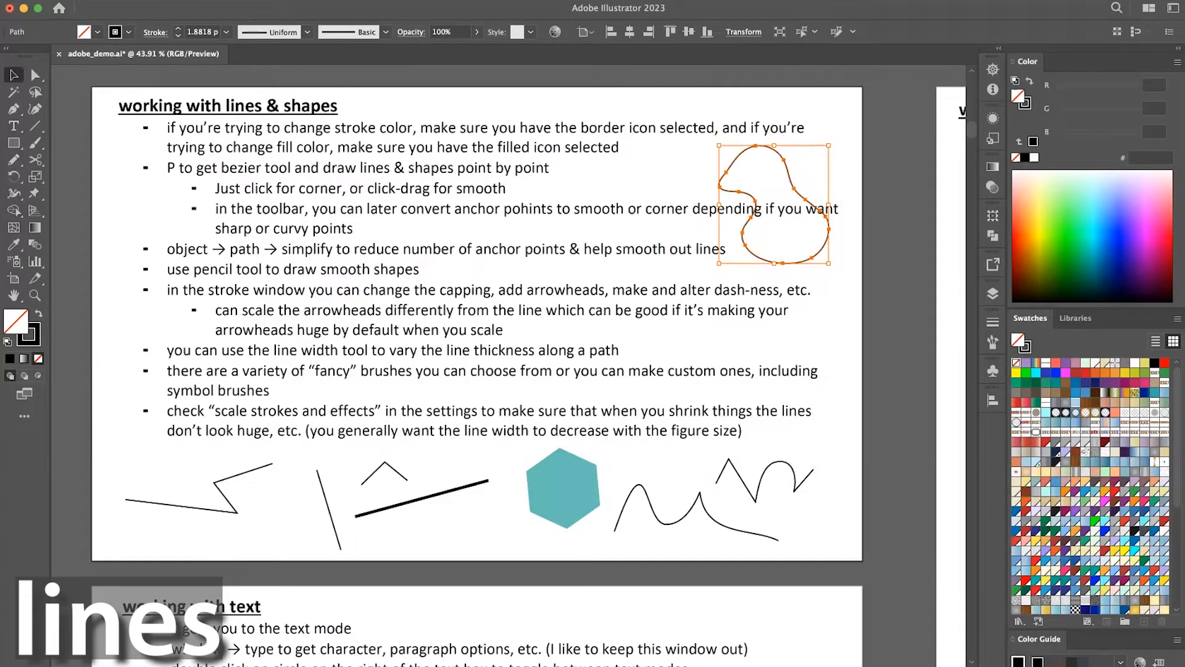
Add extra anchor points along the outline of the freeform blob.
{"action": "left_click", "coordinate": [163, 0]}
{"action": "mouse_move", "coordinate": [247, 357]}
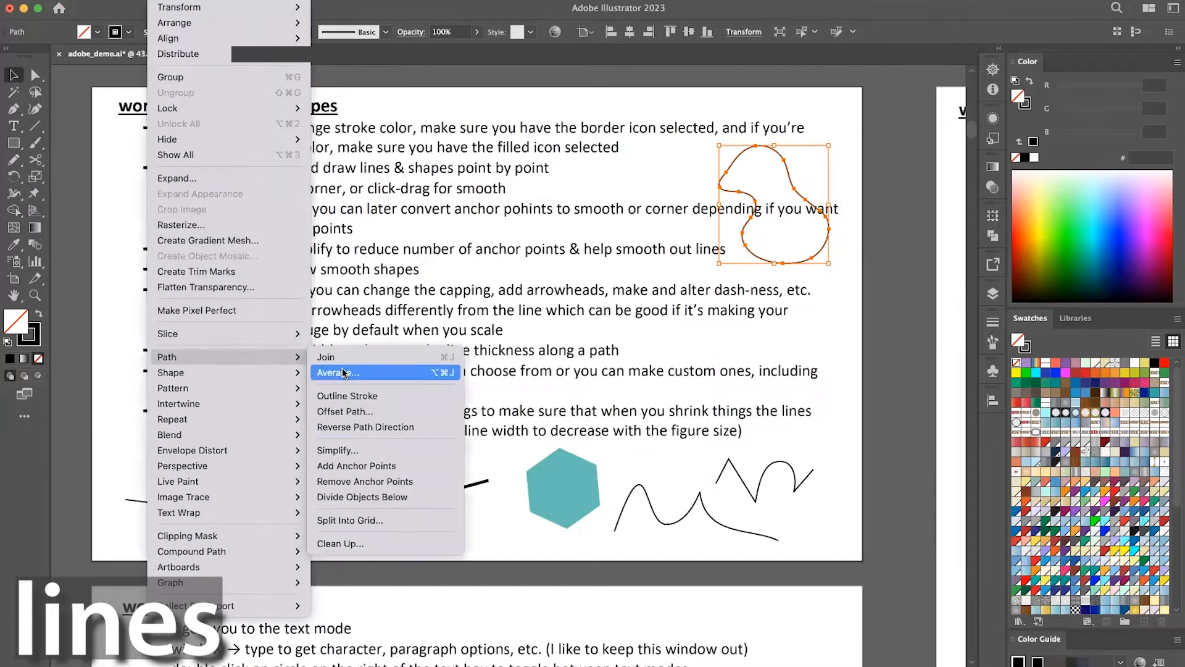
{"action": "left_click", "coordinate": [376, 465]}
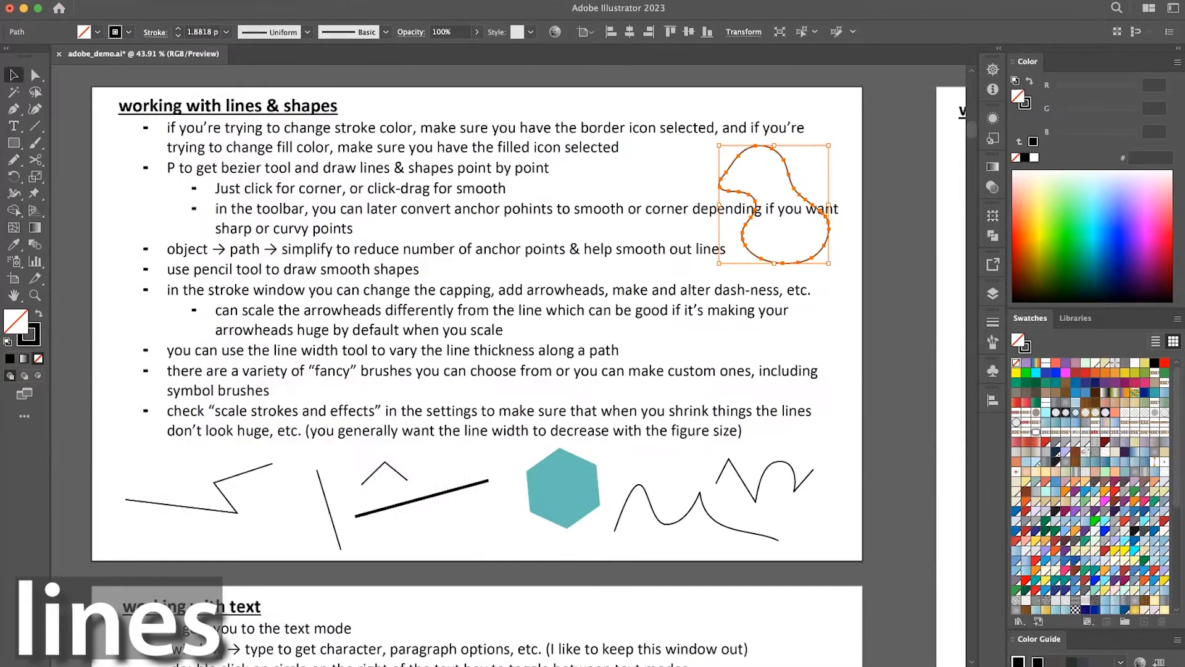
Simplify the freeform blob's outline by greatly reducing its anchor points.
{"action": "left_click", "coordinate": [163, 0]}
{"action": "mouse_move", "coordinate": [238, 357]}
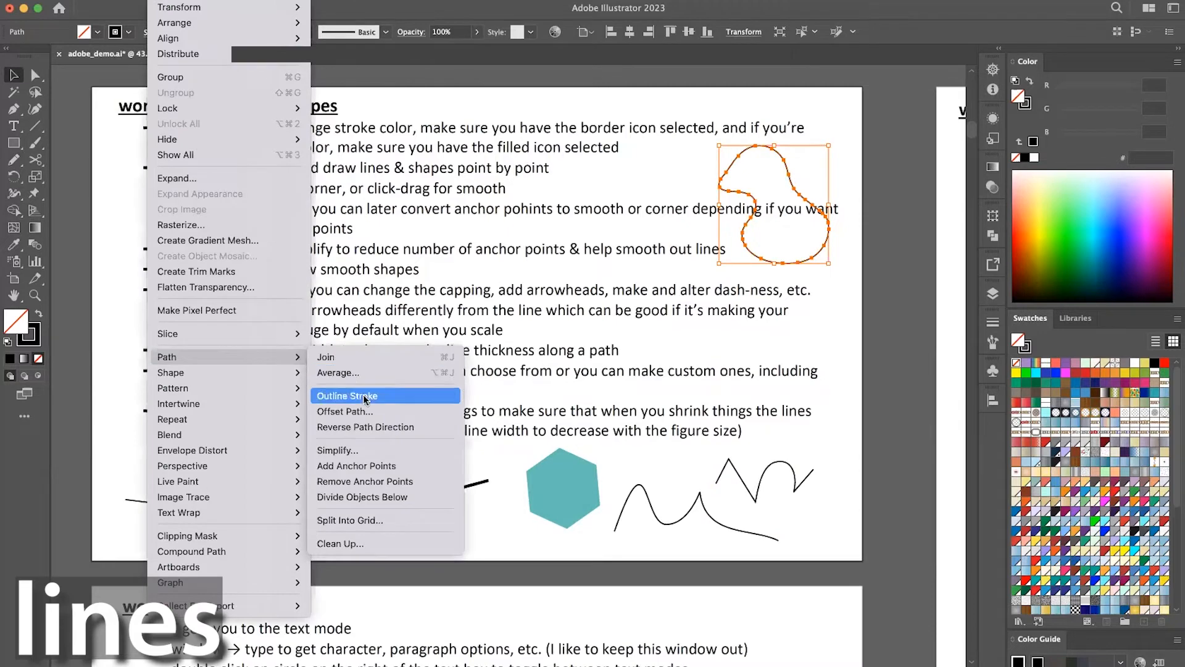
{"action": "left_click", "coordinate": [369, 450]}
{"action": "left_click_drag", "start_coordinate": [500, 382], "coordinate": [473, 382]}
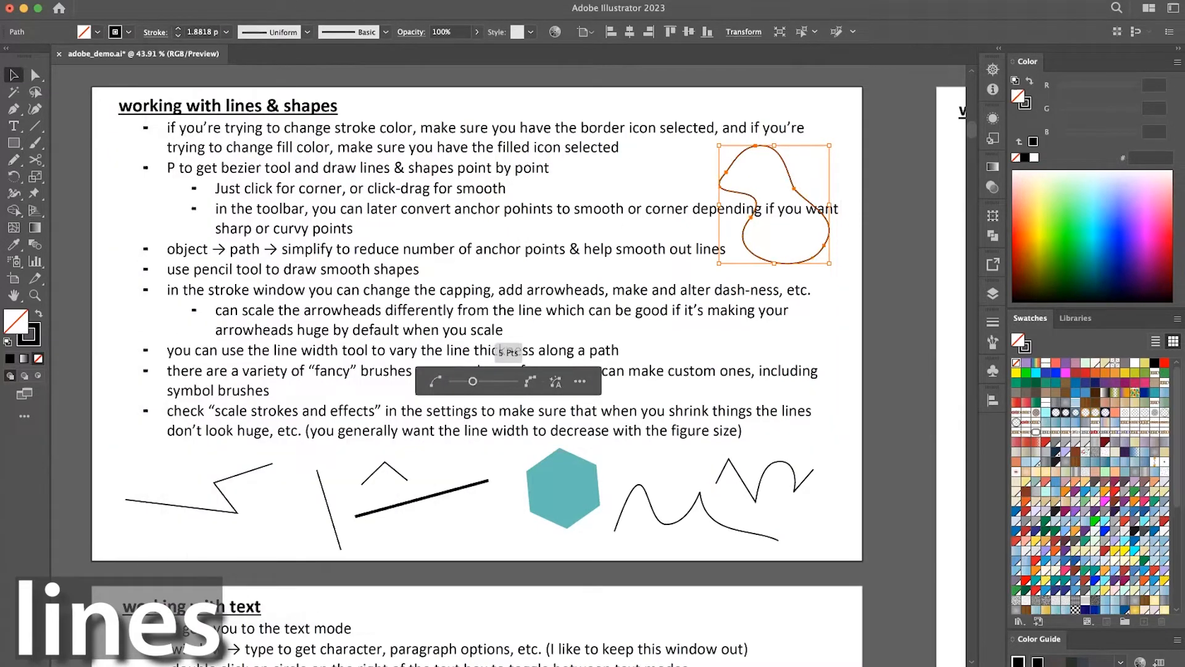
Preview a 10 px path offset with miter joins around the blob, and cancel it.
{"action": "left_click", "coordinate": [163, 1]}
{"action": "mouse_move", "coordinate": [244, 357]}
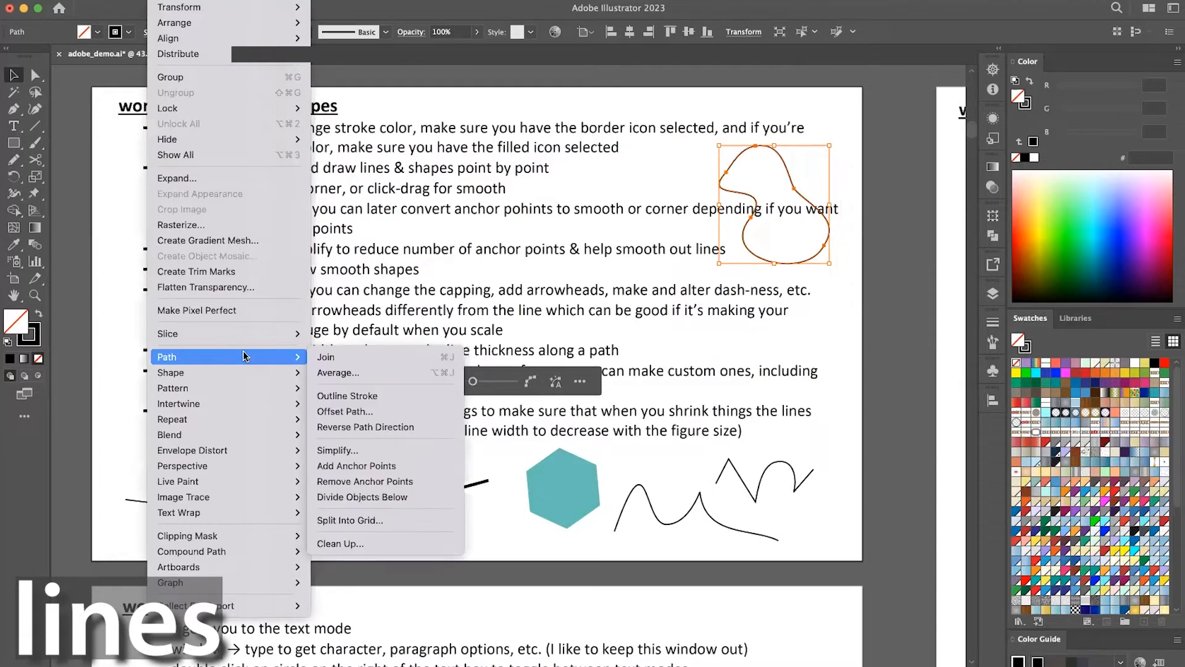
{"action": "left_click", "coordinate": [406, 410]}
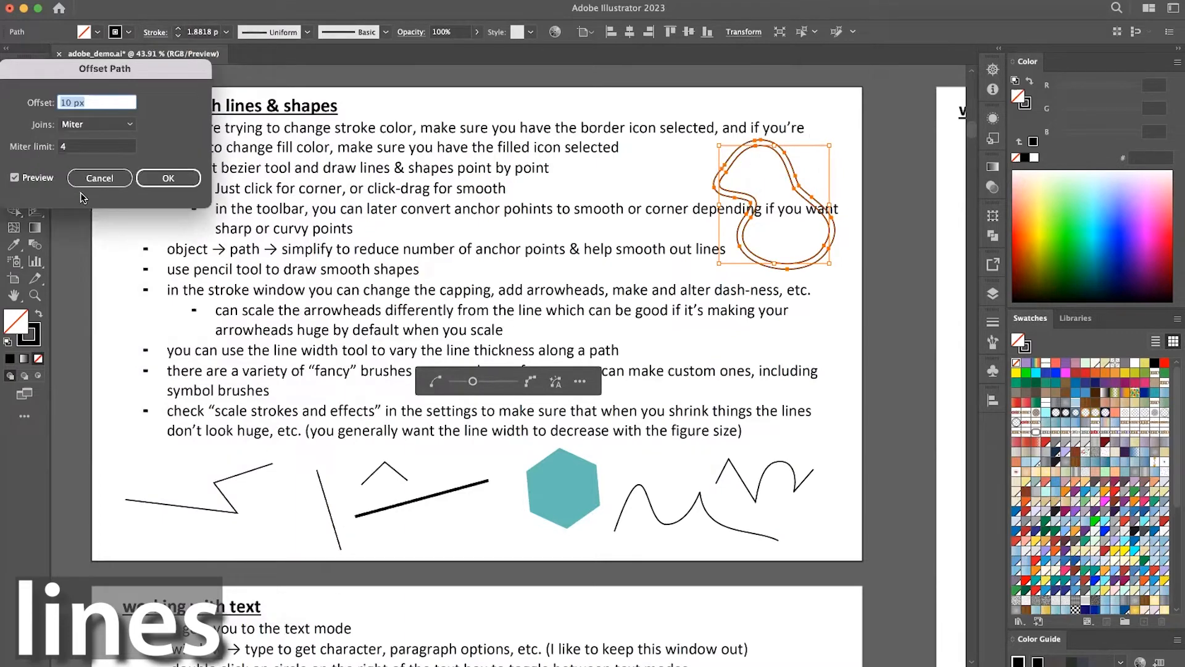
{"action": "left_click", "coordinate": [90, 176]}
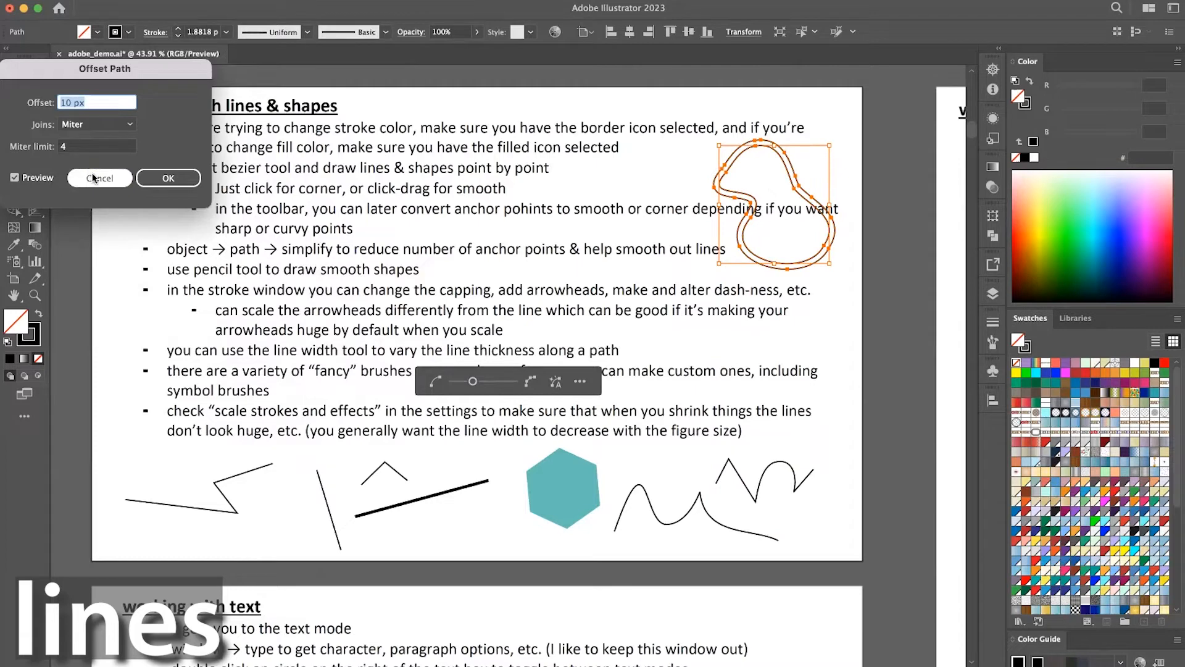
{"action": "left_click", "coordinate": [97, 181]}
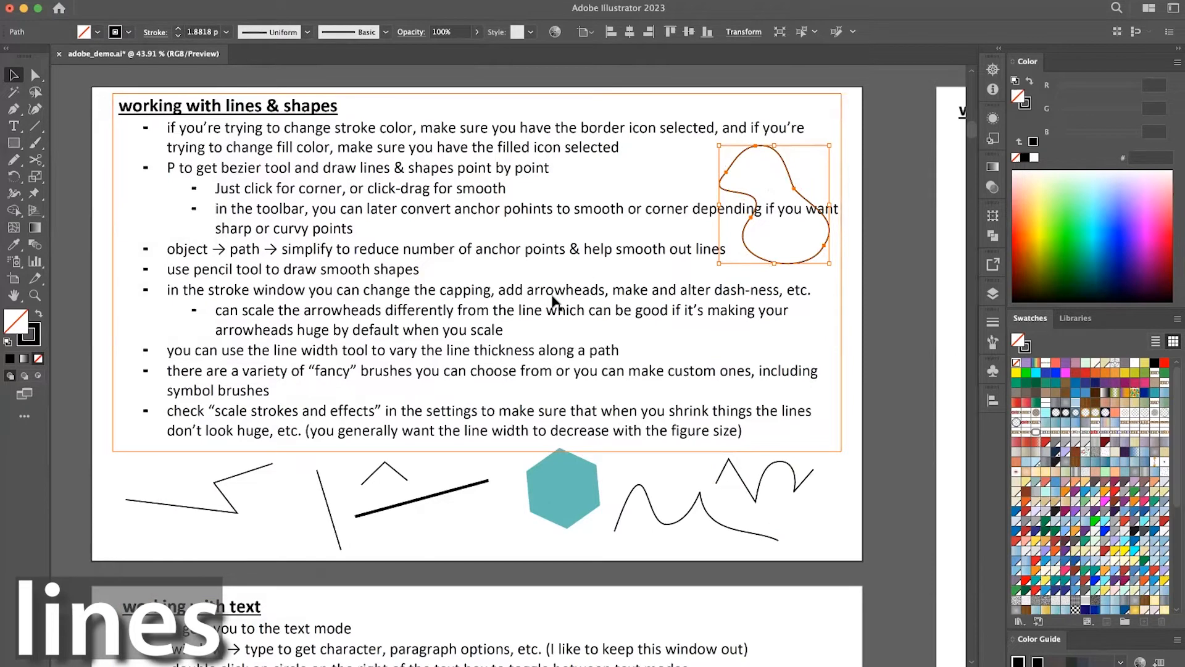
Move the blob onto the bent line at the artboard's lower left, and paint a closed outline over the text's right edge with the Paintbrush.
{"action": "scroll", "coordinate": [553, 301], "scroll_direction": "down", "scroll_amount": 2}
{"action": "left_click_drag", "start_coordinate": [776, 233], "coordinate": [235, 472]}
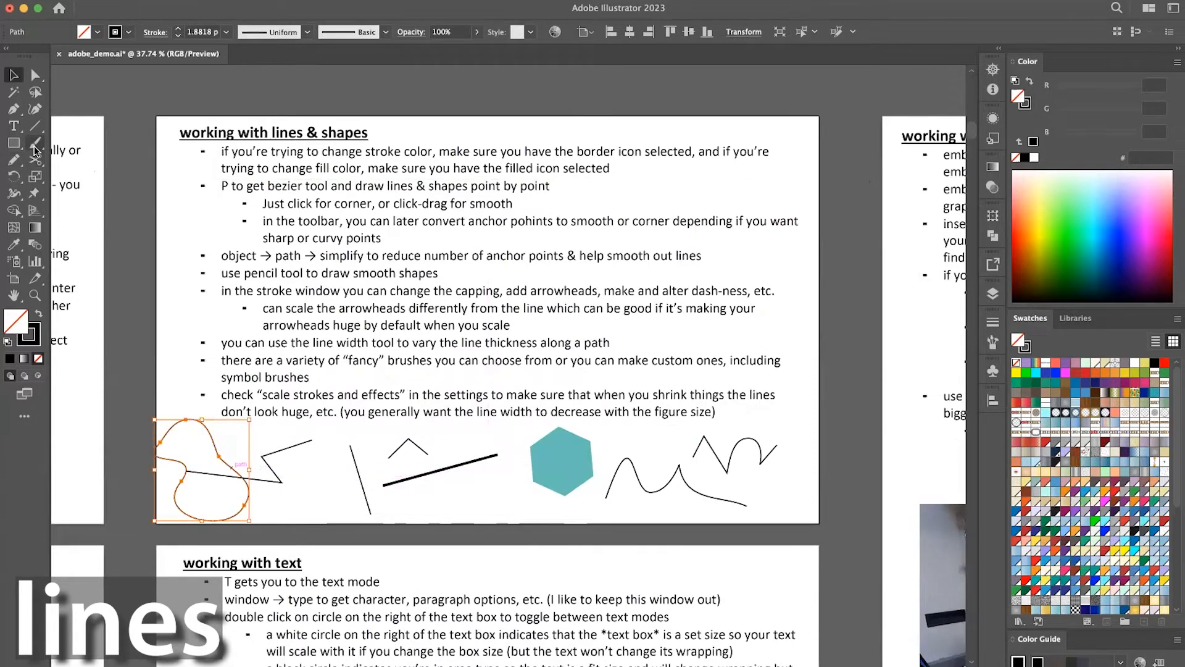
Browse the available variable width profiles and brush definitions for strokes.
{"action": "left_click", "coordinate": [307, 32]}
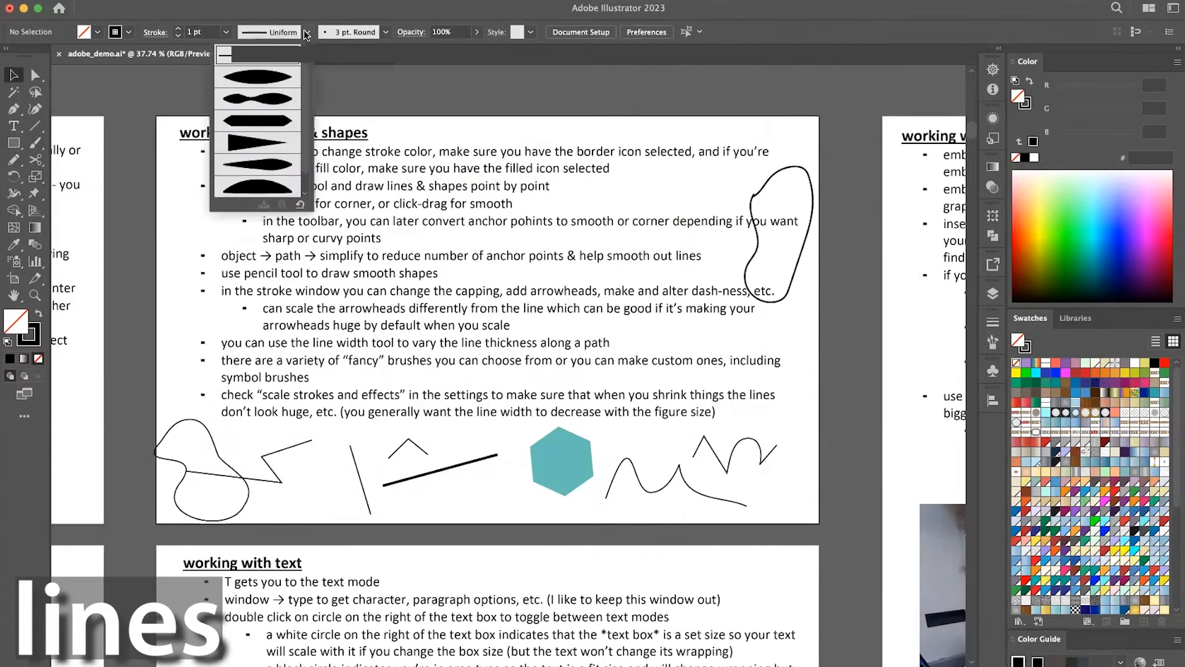
{"action": "scroll", "coordinate": [284, 117], "scroll_direction": "down", "scroll_amount": 1}
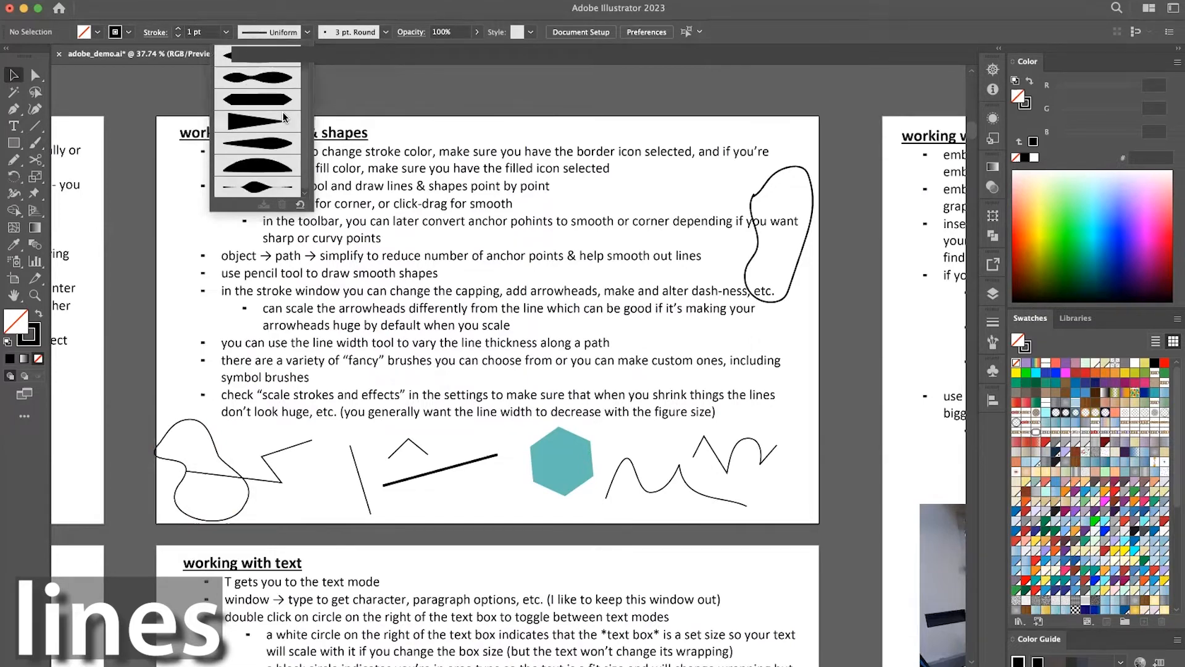
{"action": "scroll", "coordinate": [282, 112], "scroll_direction": "up", "scroll_amount": 1}
{"action": "left_click", "coordinate": [381, 37]}
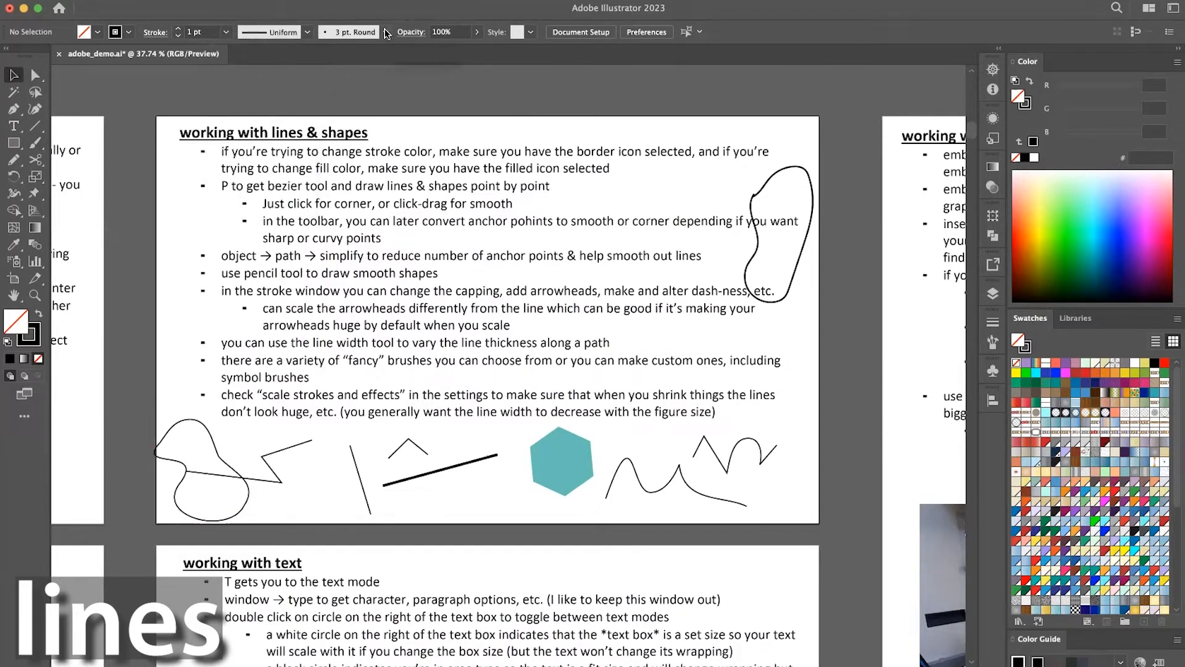
{"action": "left_click", "coordinate": [385, 32]}
{"action": "scroll", "coordinate": [383, 80], "scroll_direction": "down", "scroll_amount": 3}
{"action": "left_click_drag", "start_coordinate": [385, 86], "coordinate": [393, 126]}
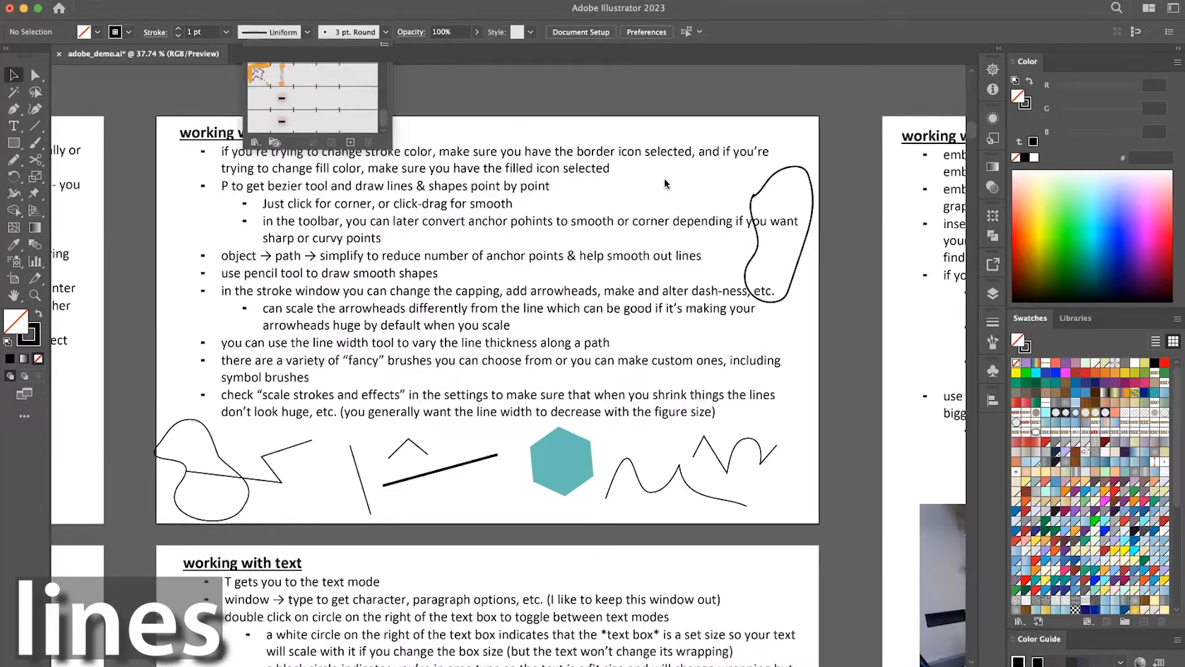
{"action": "left_click", "coordinate": [827, 104]}
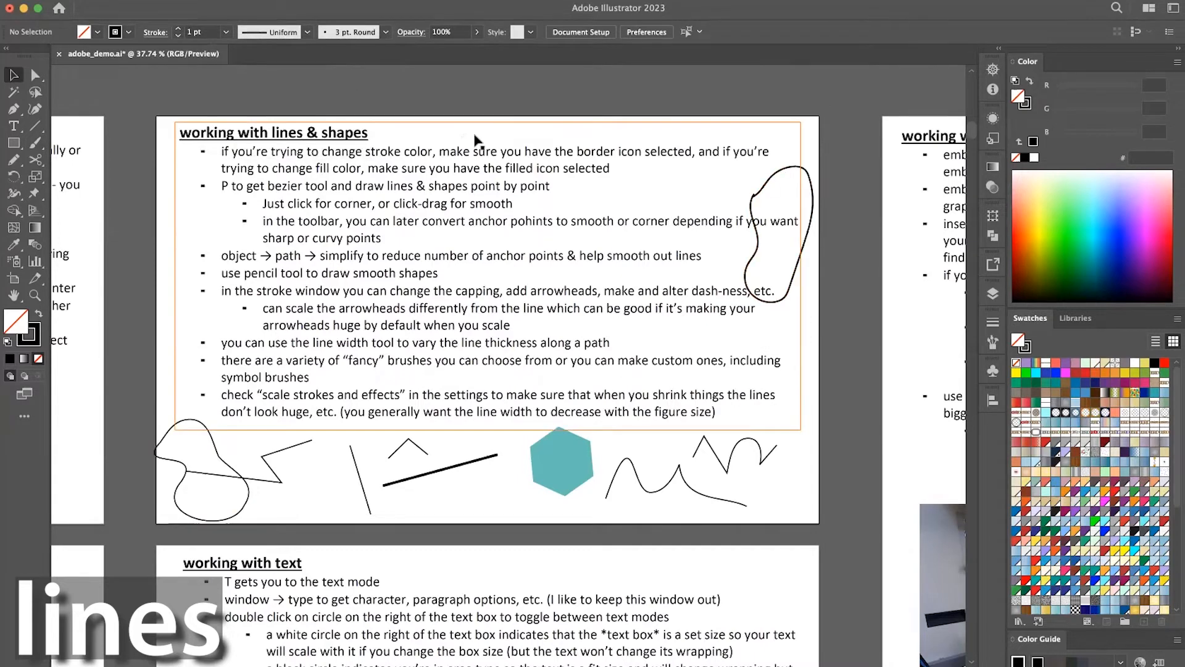
Choose the Touch Calligraphic brush and paint a thick freeform outline over the artboard's upper-left corner with the Paintbrush.
{"action": "left_click", "coordinate": [384, 32]}
{"action": "left_click_drag", "start_coordinate": [384, 115], "coordinate": [382, 61]}
{"action": "left_click", "coordinate": [329, 67]}
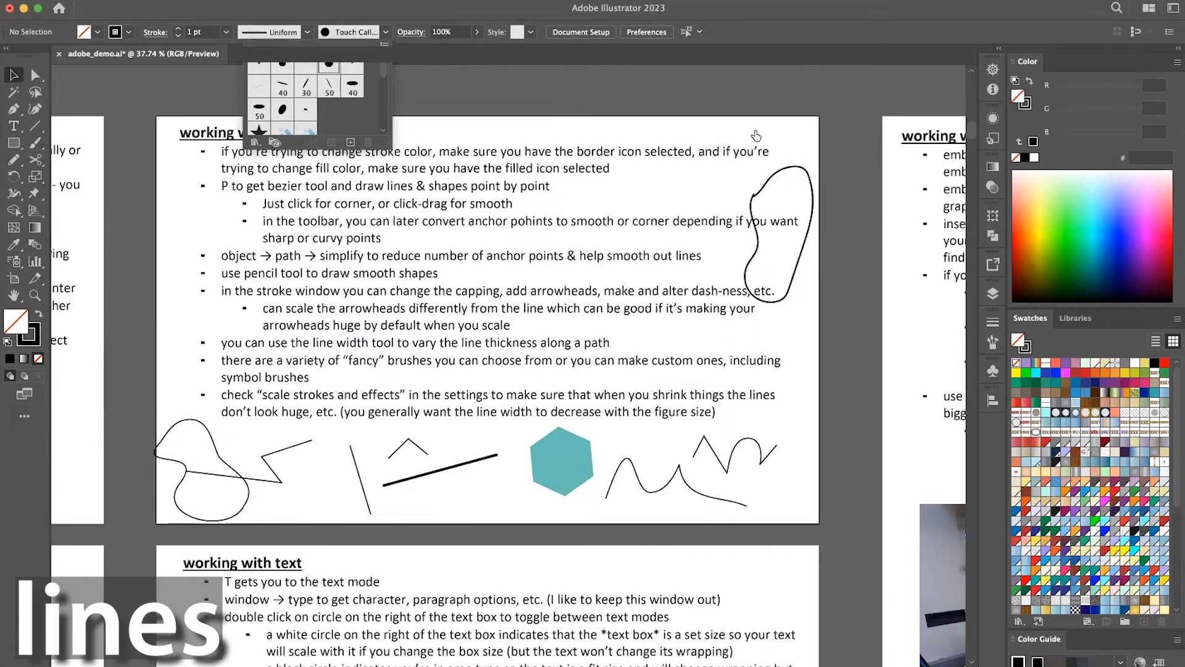
{"action": "left_click", "coordinate": [36, 143]}
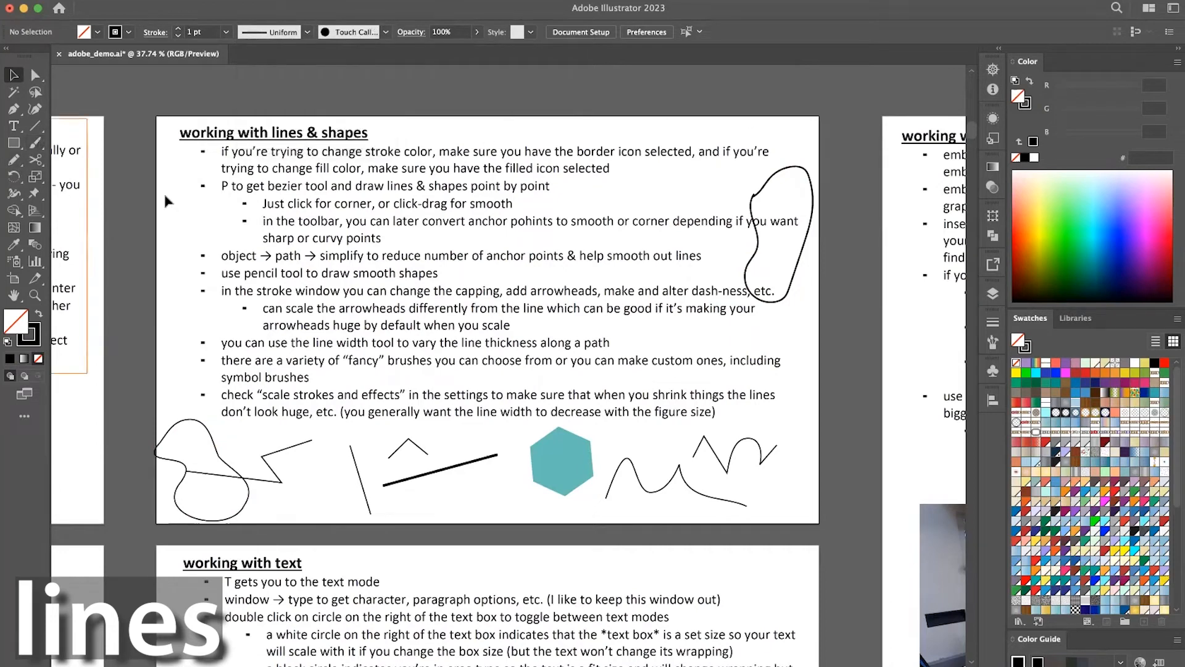
{"action": "left_click", "coordinate": [176, 190]}
{"action": "left_click", "coordinate": [36, 143]}
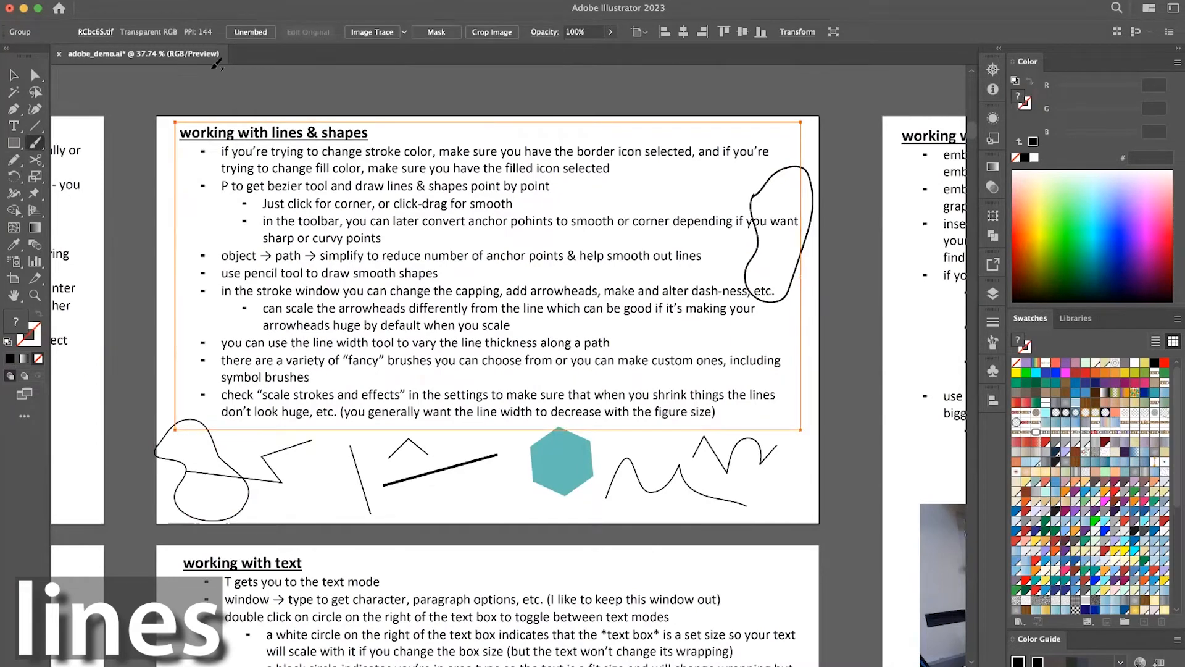
{"action": "mouse_move", "coordinate": [190, 89]}
{"action": "left_mouse_down"}
{"action": "mouse_move", "coordinate": [244, 122]}
{"action": "mouse_move", "coordinate": [223, 152]}
{"action": "mouse_move", "coordinate": [219, 193]}
{"action": "mouse_move", "coordinate": [170, 159]}
{"action": "mouse_move", "coordinate": [195, 82]}
{"action": "left_mouse_up"}
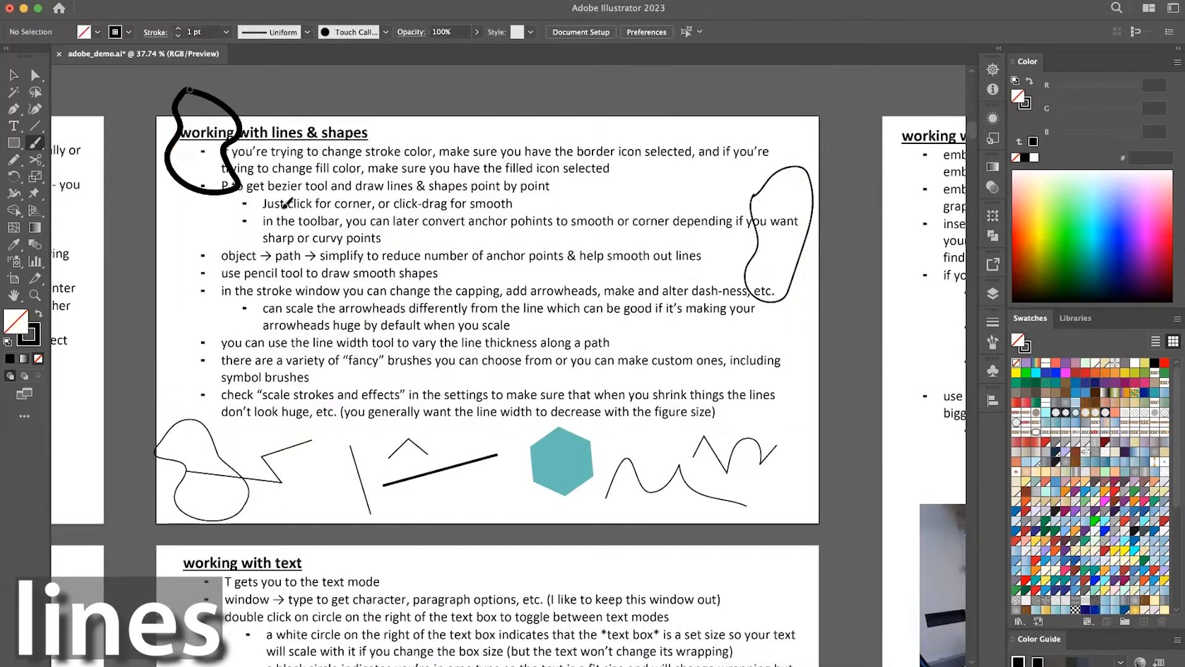
{"action": "key", "text": "v"}
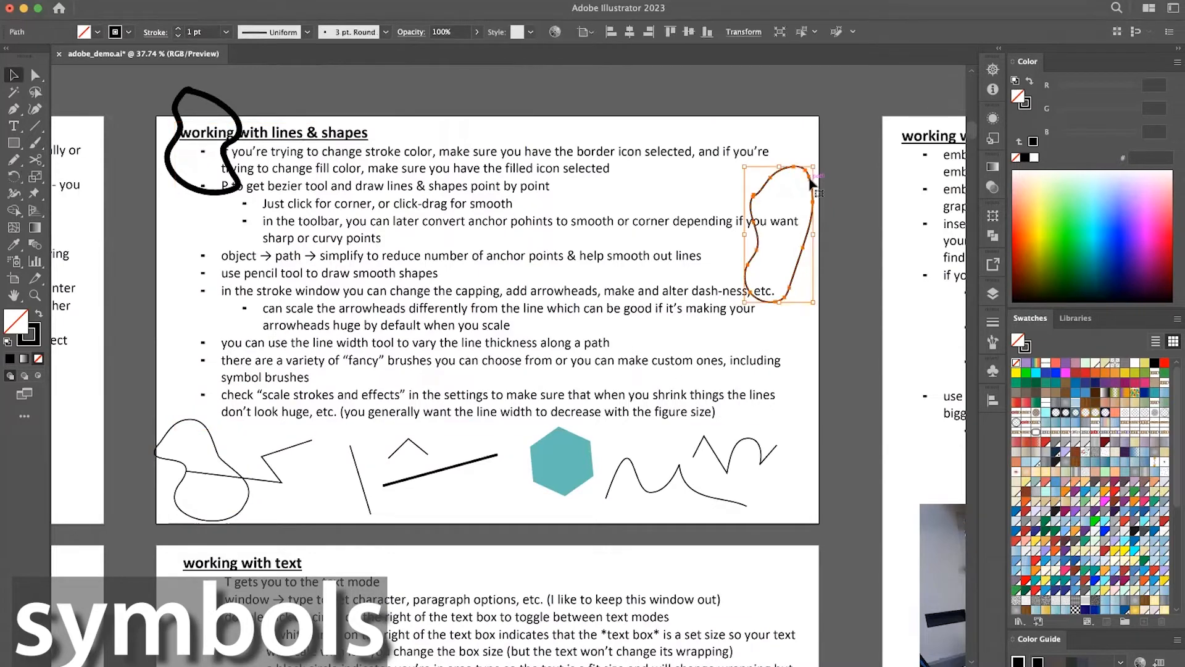
Delete the two painted outlines from the artboard's upper-left corner and right edge.
{"action": "left_click", "coordinate": [189, 193]}
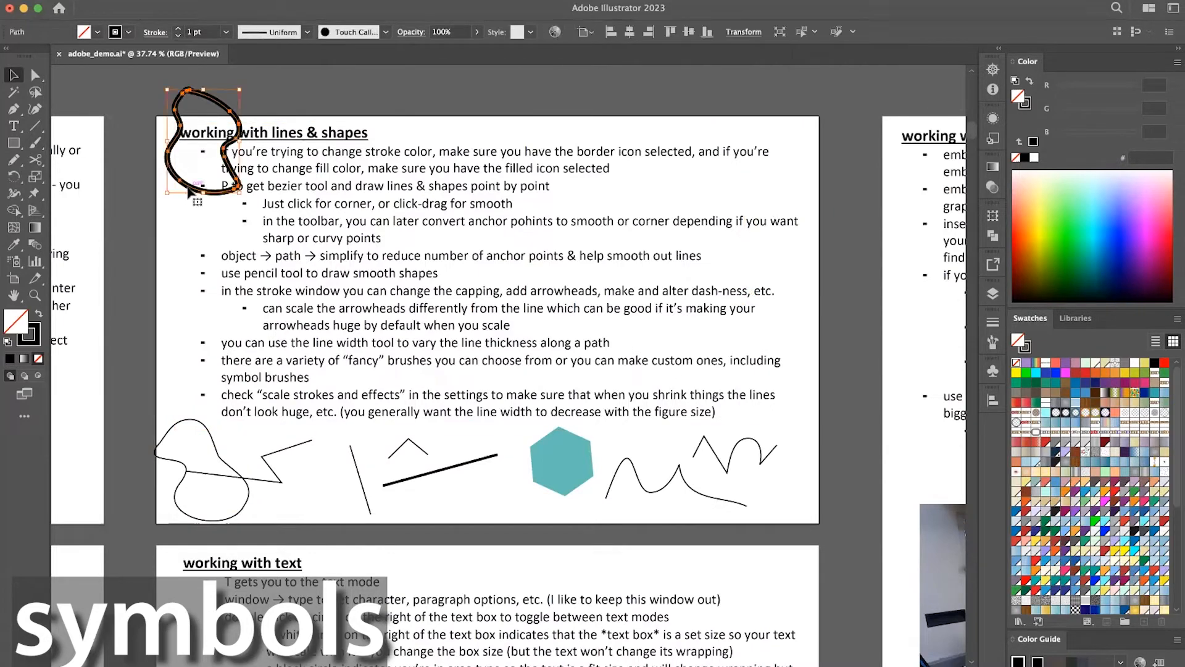
{"action": "key", "text": "Delete"}
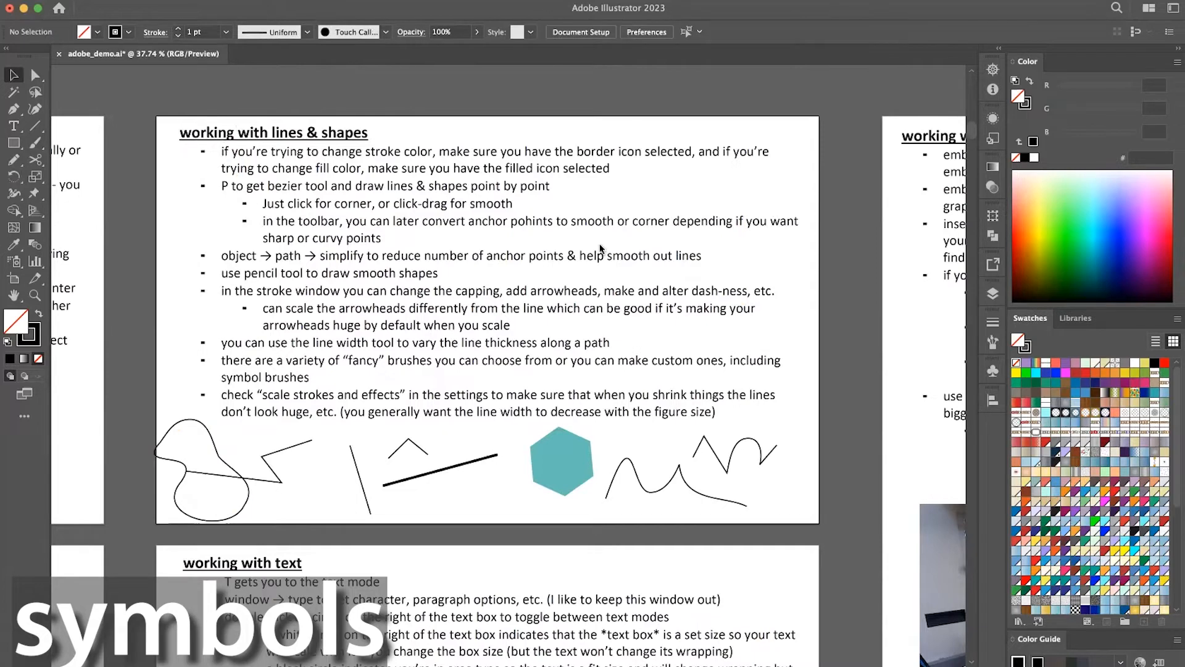
Find the green-handled scissors symbol among the document's symbols and place an instance over the artboard's right edge.
{"action": "left_click", "coordinate": [992, 372]}
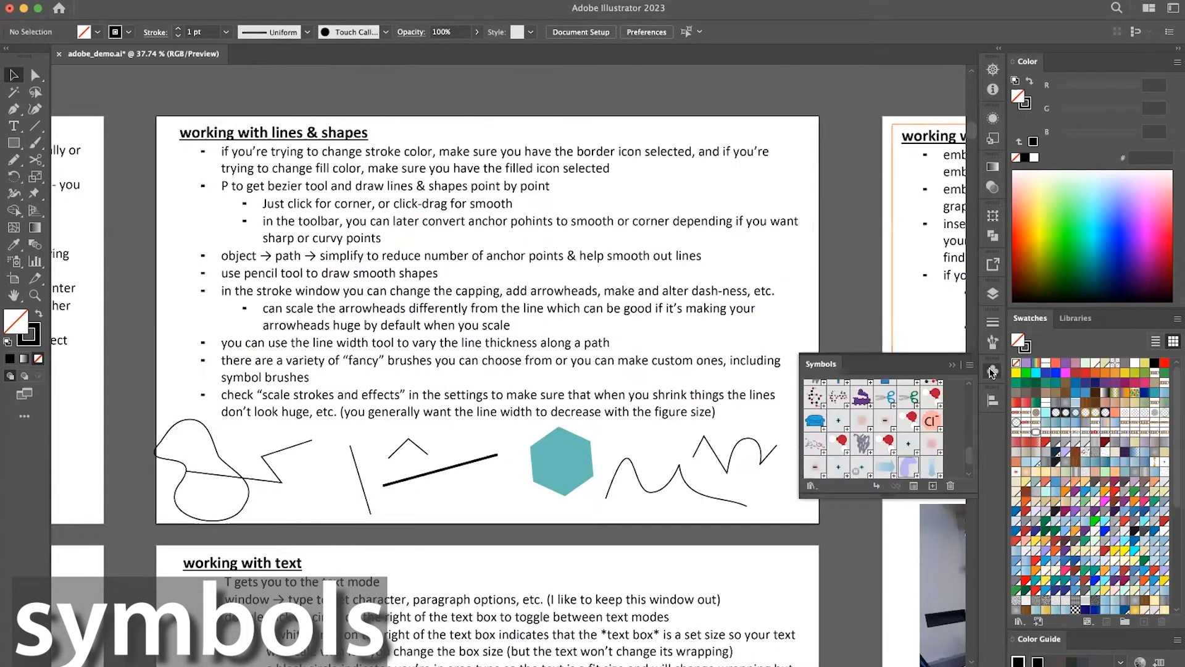
{"action": "scroll", "coordinate": [896, 398], "scroll_direction": "up", "scroll_amount": 10}
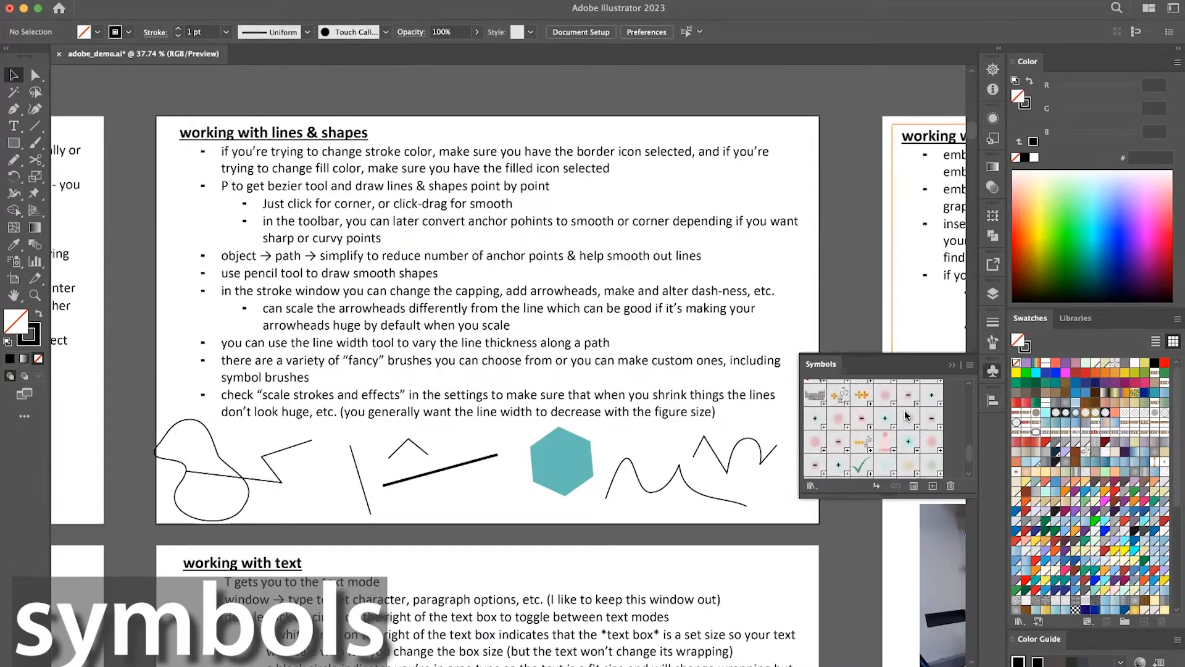
{"action": "scroll", "coordinate": [905, 416], "scroll_direction": "down", "scroll_amount": 5}
{"action": "scroll", "coordinate": [905, 416], "scroll_direction": "down", "scroll_amount": 3}
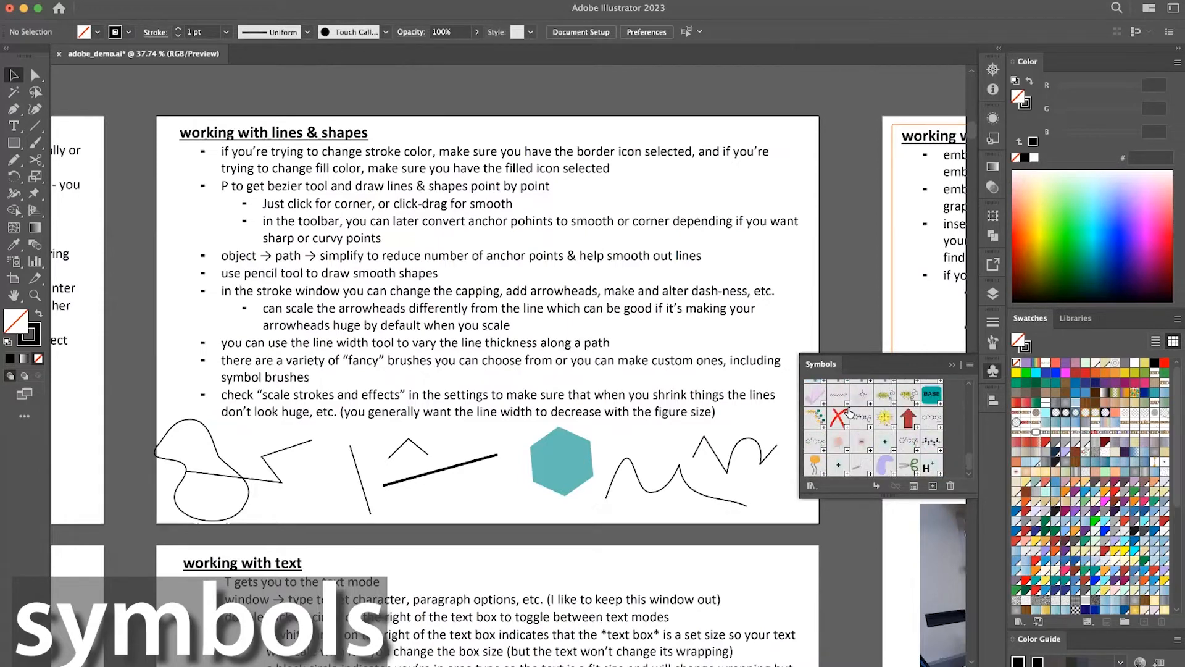
{"action": "left_click", "coordinate": [909, 466]}
{"action": "left_click_drag", "start_coordinate": [909, 466], "coordinate": [817, 242]}
{"action": "left_click", "coordinate": [829, 294]}
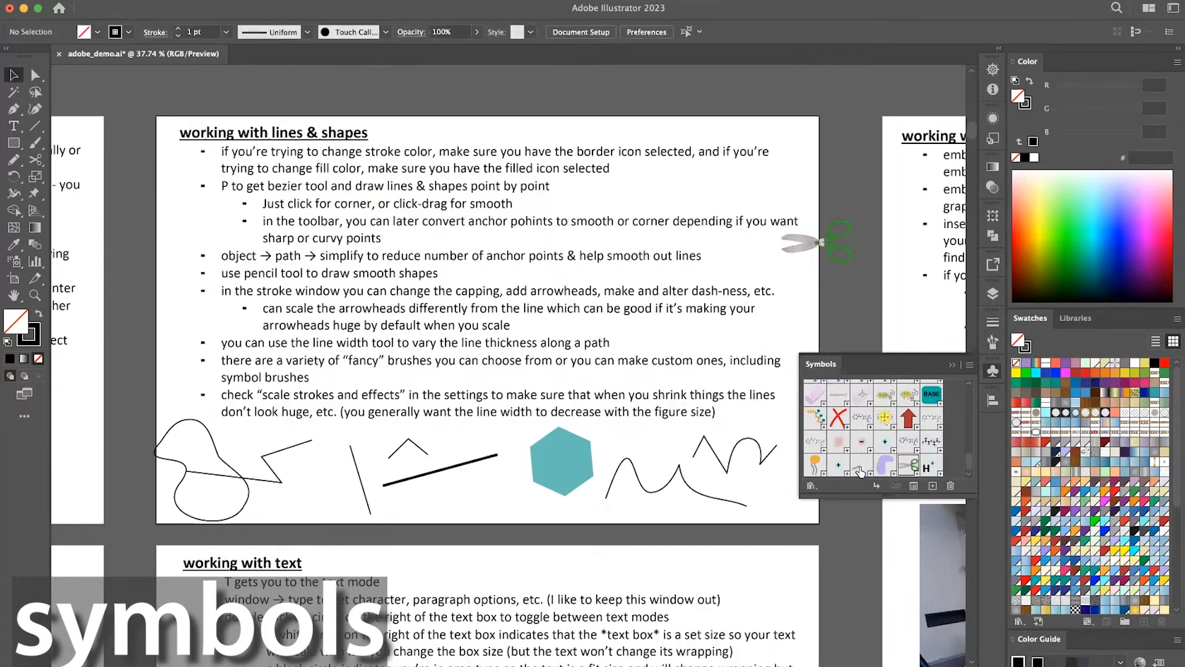
Place the purple tRNA symbol over the scissors at the artboard's right edge, and delete both symbol instances.
{"action": "left_click", "coordinate": [887, 466]}
{"action": "left_click_drag", "start_coordinate": [806, 291], "coordinate": [807, 290]}
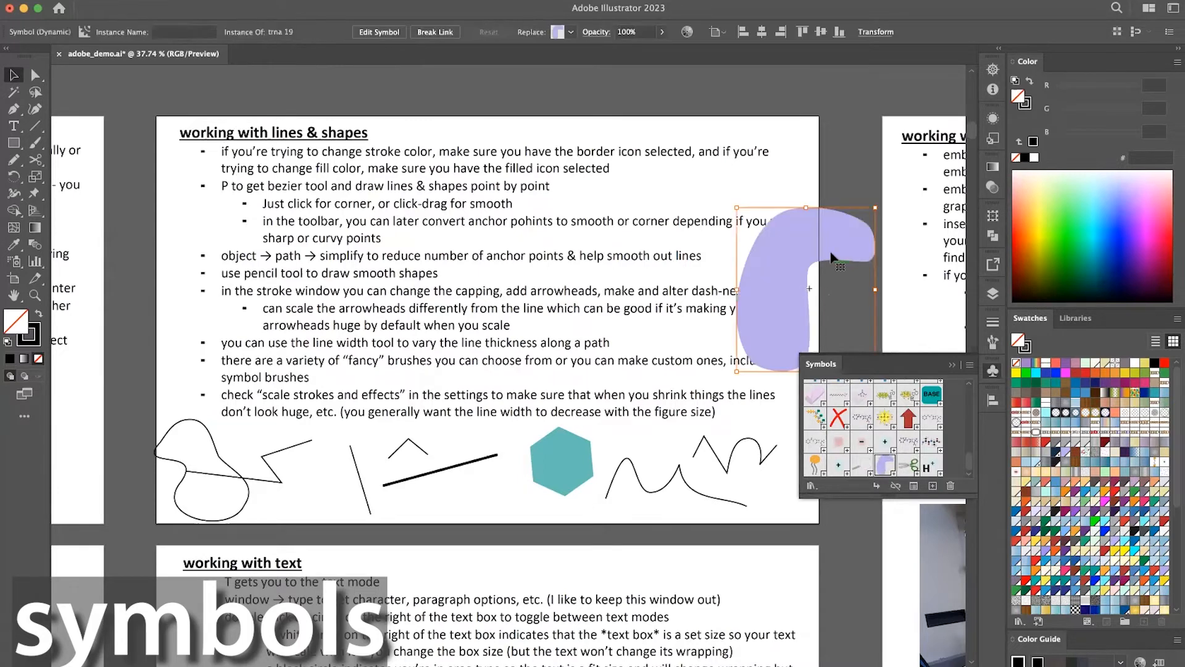
{"action": "left_click_drag", "start_coordinate": [849, 161], "coordinate": [857, 271]}
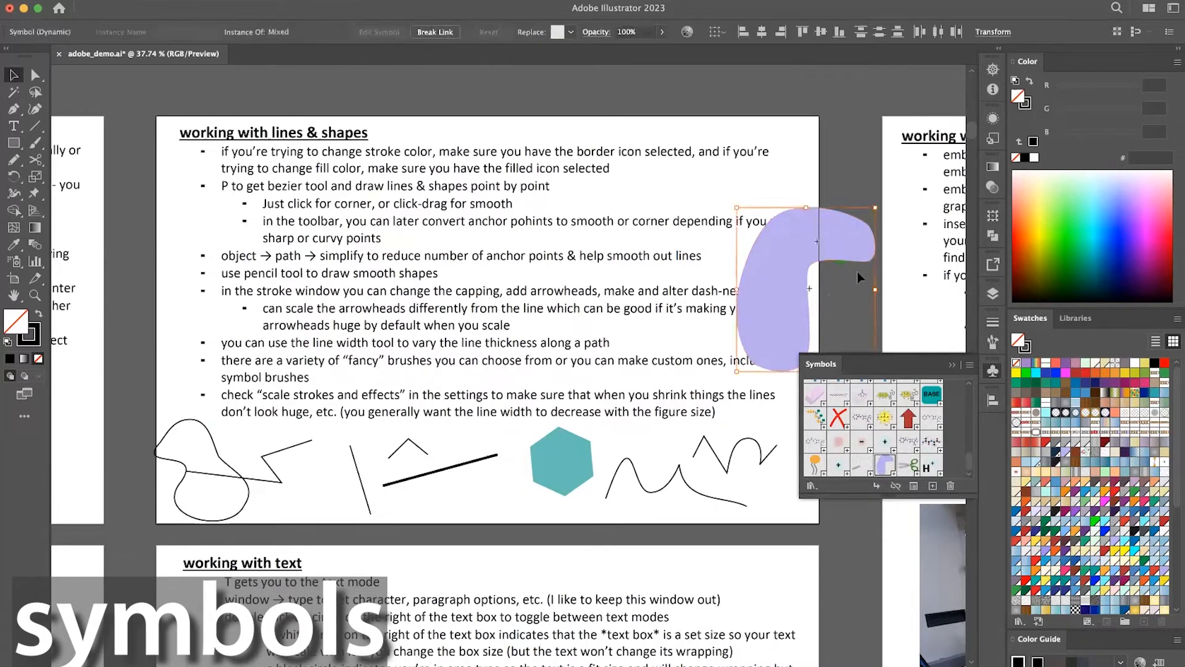
{"action": "key", "text": "Delete"}
Widen the middle of the thick slanted line below the text with the Width tool, and delete the line.
{"action": "scroll", "coordinate": [855, 282], "scroll_direction": "down", "scroll_amount": 2}
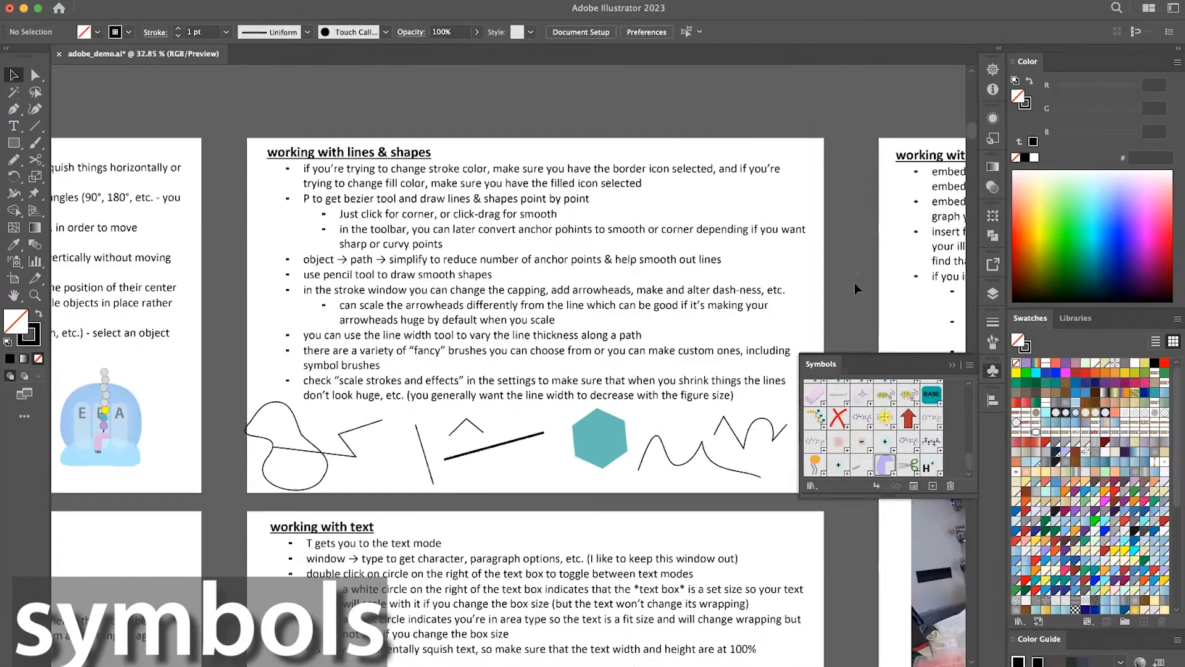
{"action": "scroll", "coordinate": [854, 283], "scroll_direction": "down", "scroll_amount": 2}
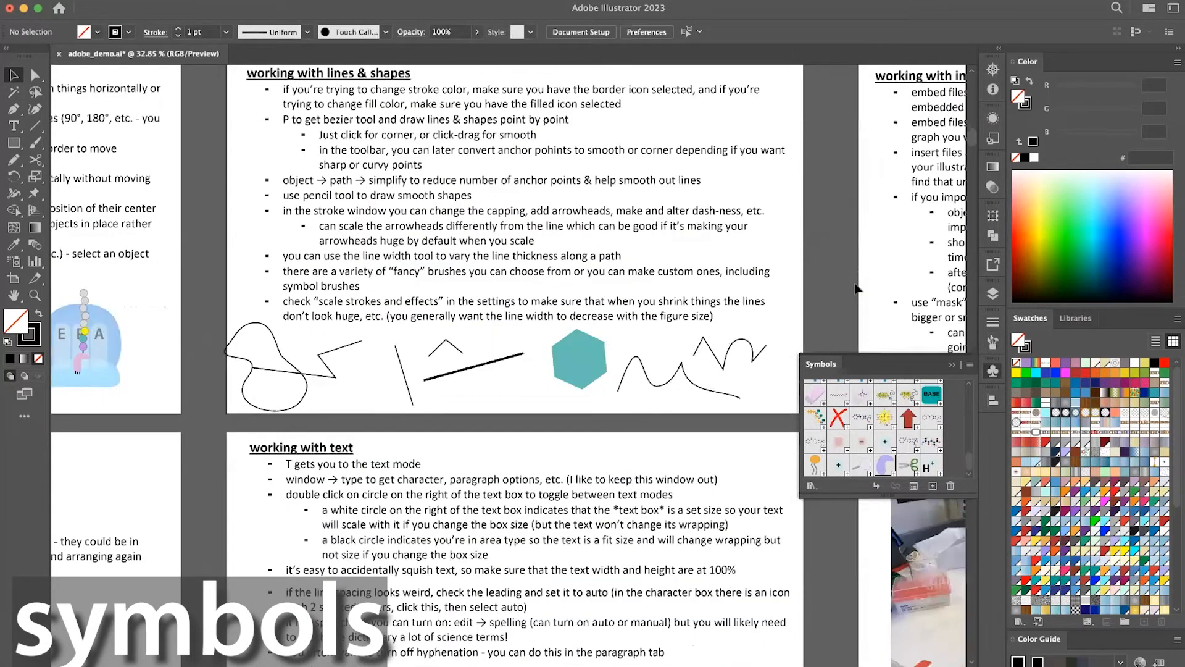
{"action": "scroll", "coordinate": [855, 288], "scroll_direction": "down", "scroll_amount": 2}
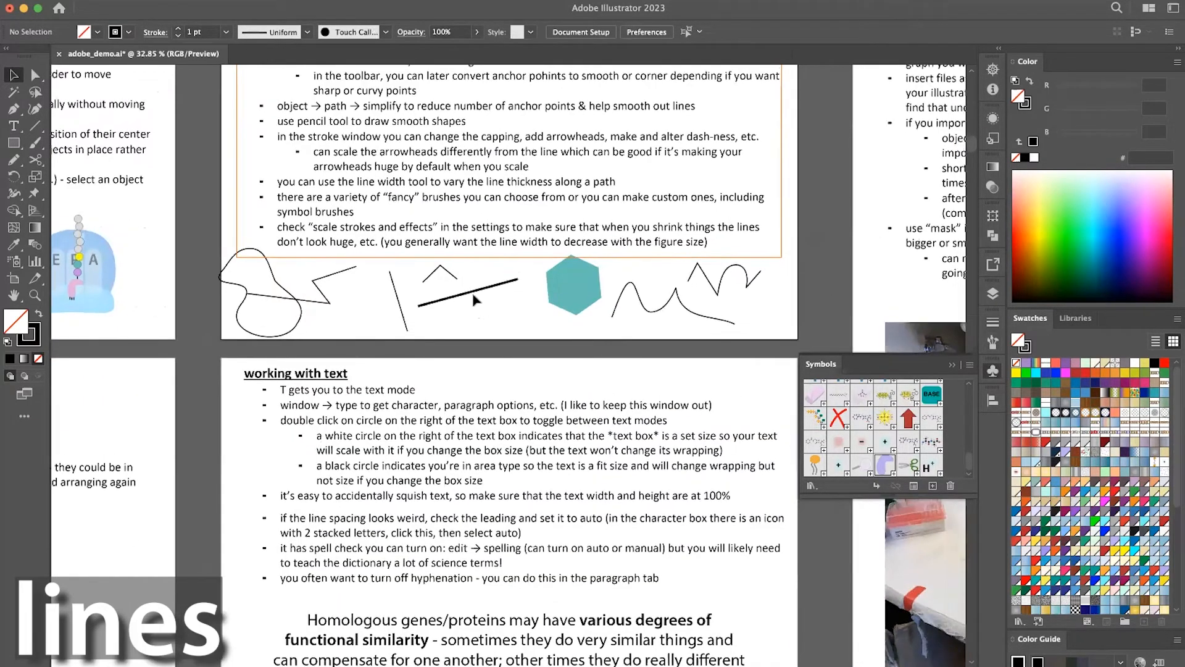
{"action": "left_click", "coordinate": [473, 292]}
{"action": "left_click", "coordinate": [17, 195]}
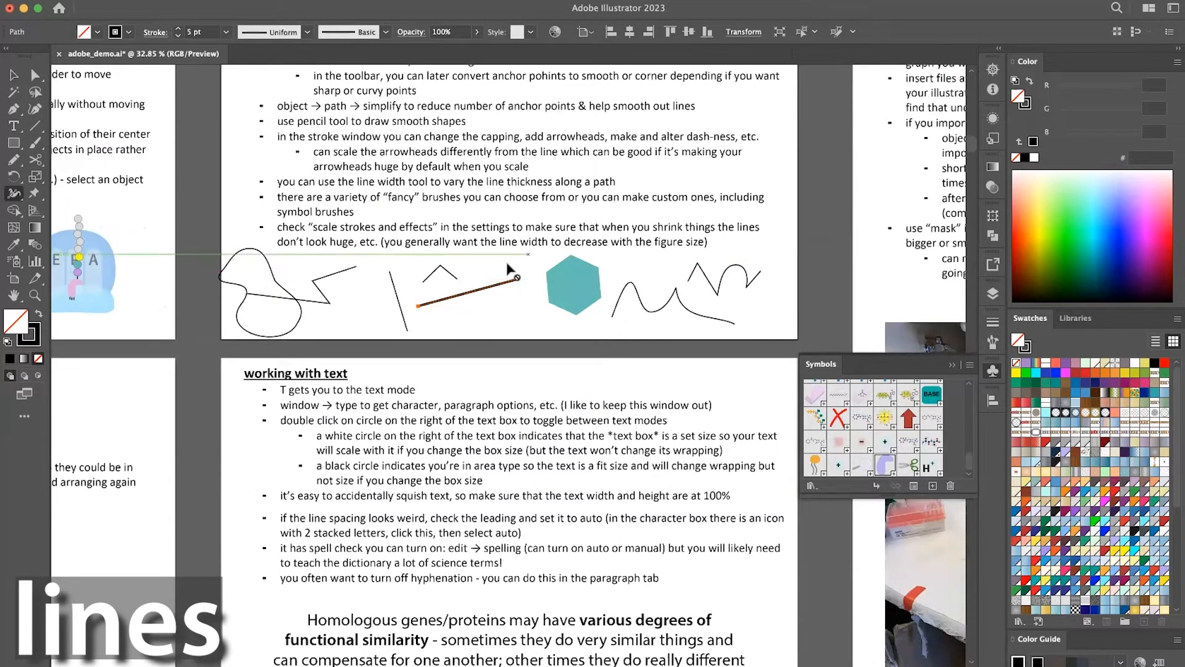
{"action": "mouse_move", "coordinate": [466, 294]}
{"action": "left_mouse_down"}
{"action": "mouse_move", "coordinate": [470, 304]}
{"action": "mouse_move", "coordinate": [495, 289]}
{"action": "mouse_move", "coordinate": [455, 319]}
{"action": "left_mouse_up"}
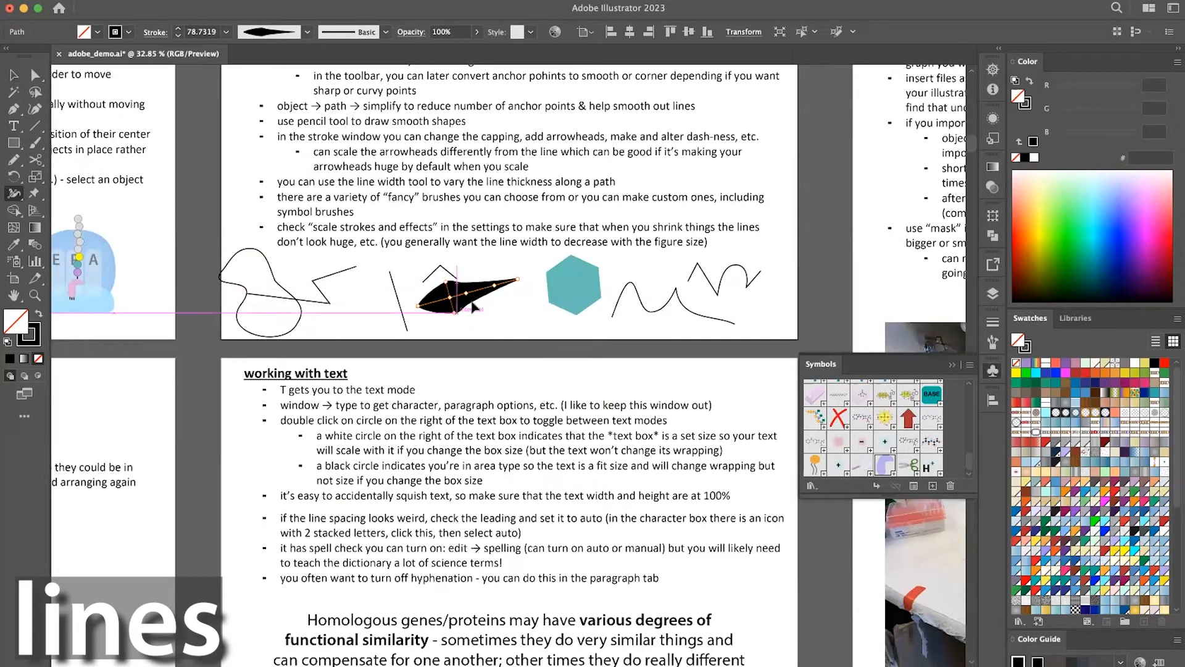
{"action": "key", "text": "v"}
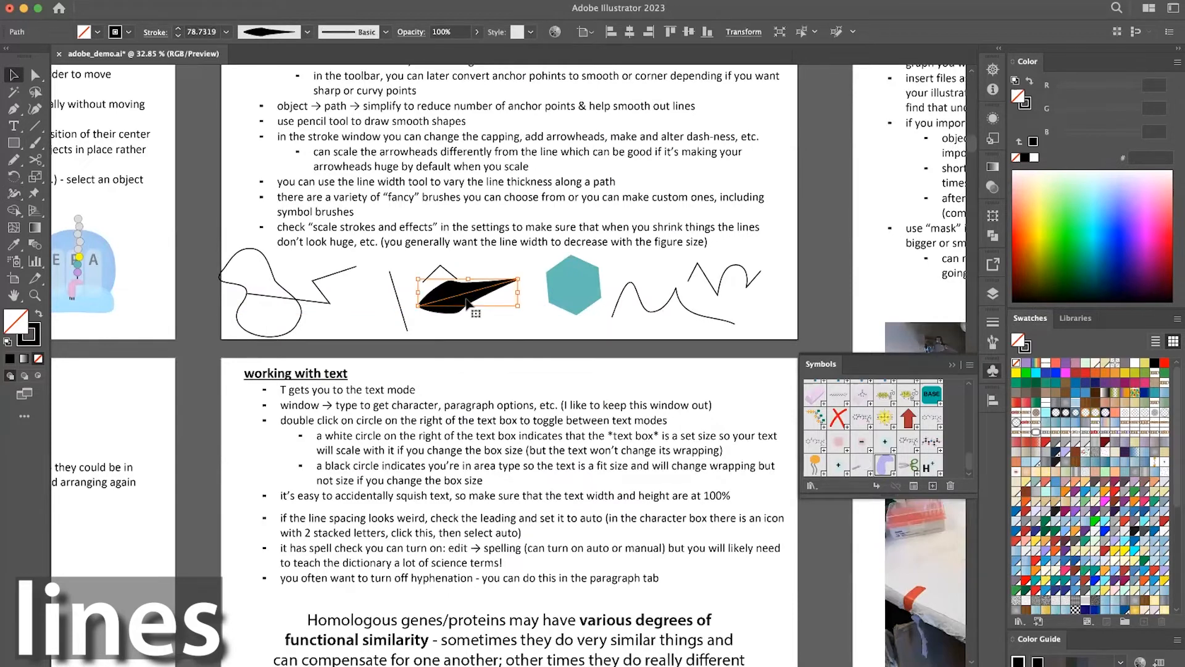
{"action": "key", "text": "Delete"}
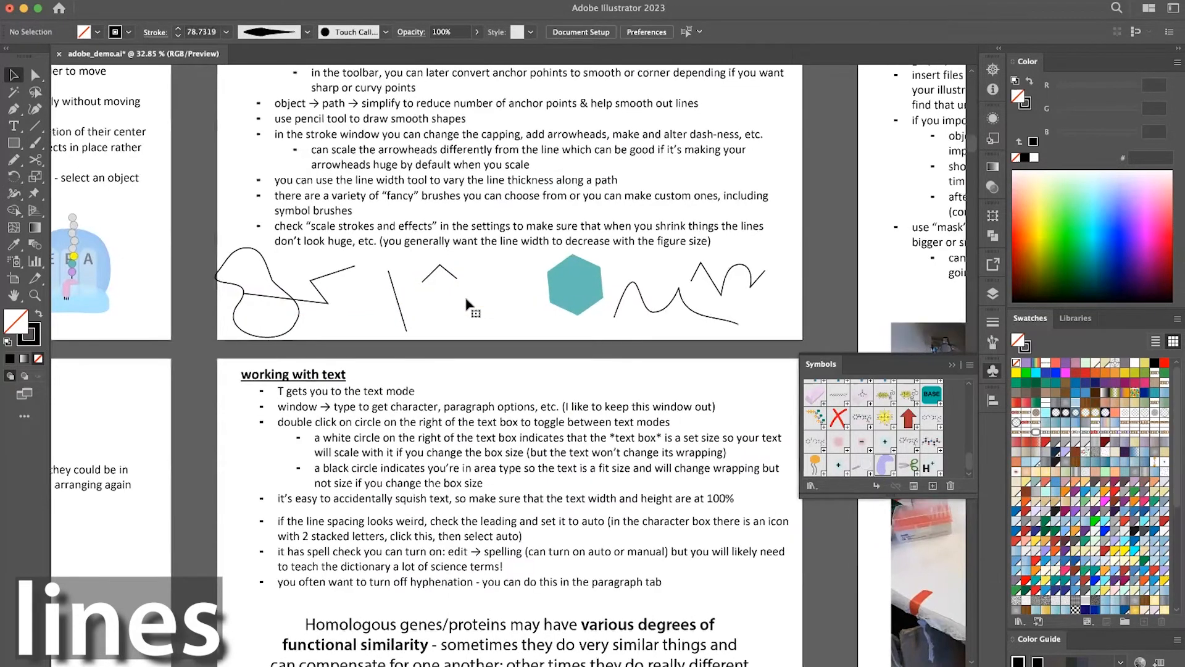
Open the stroke settings and look through the list of available panels.
{"action": "scroll", "coordinate": [468, 303], "scroll_direction": "up", "scroll_amount": 3, "text": "alt"}
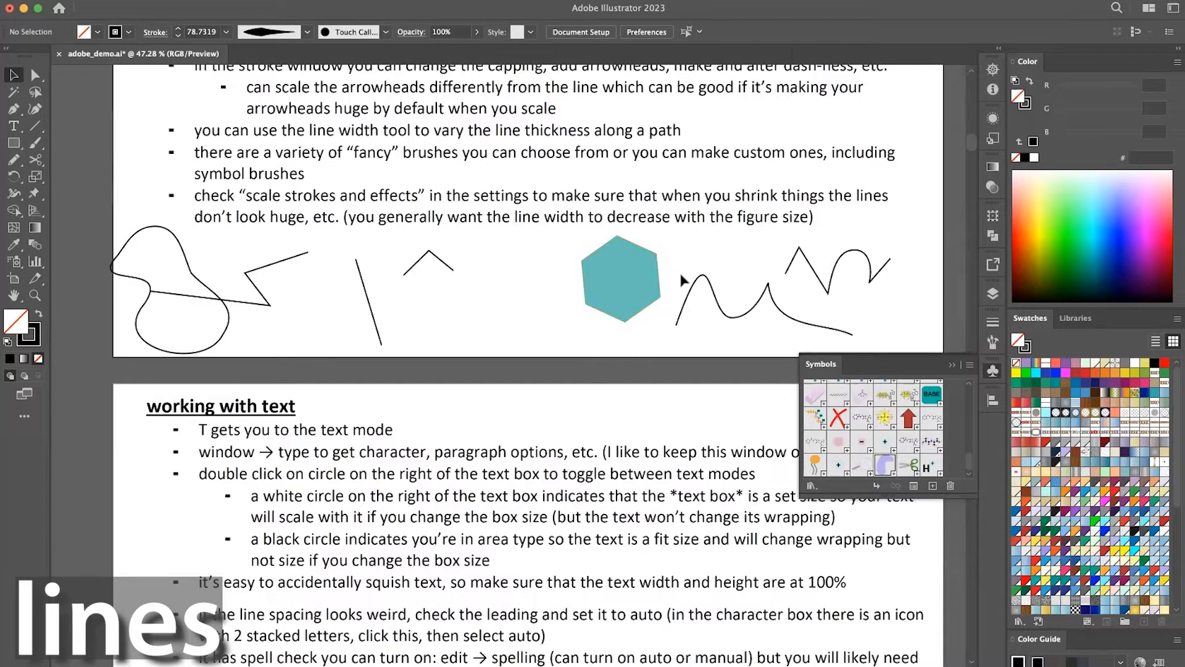
{"action": "left_click", "coordinate": [993, 323]}
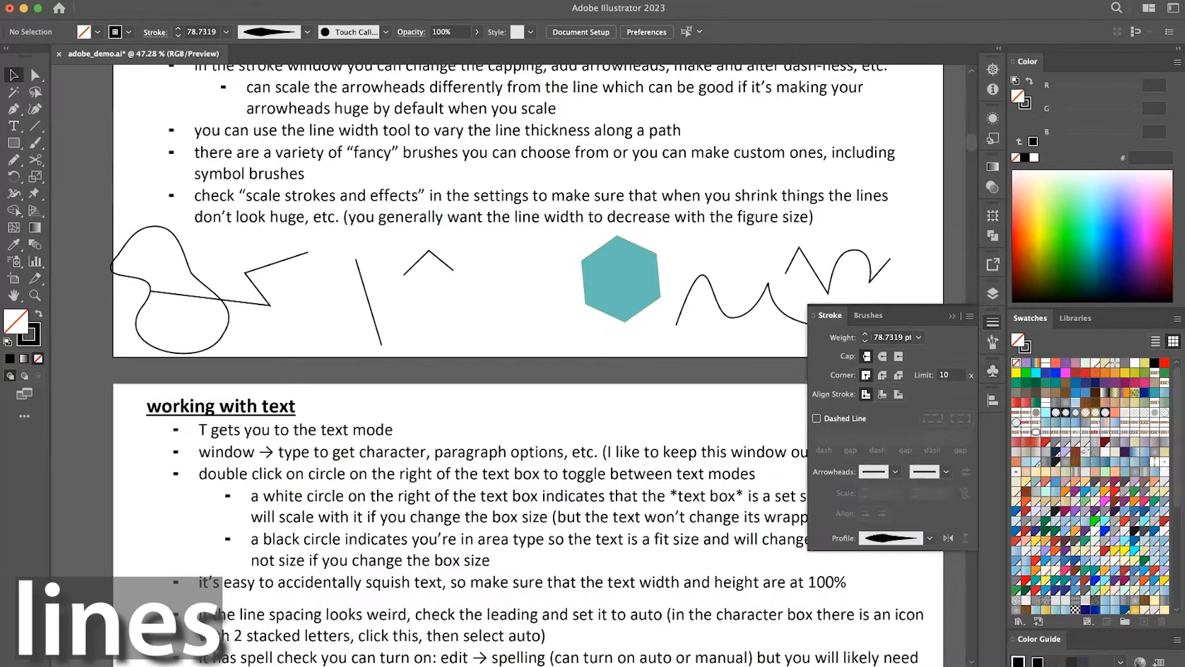
{"action": "left_click", "coordinate": [353, 1]}
{"action": "scroll", "coordinate": [417, 379], "scroll_direction": "down", "scroll_amount": 2}
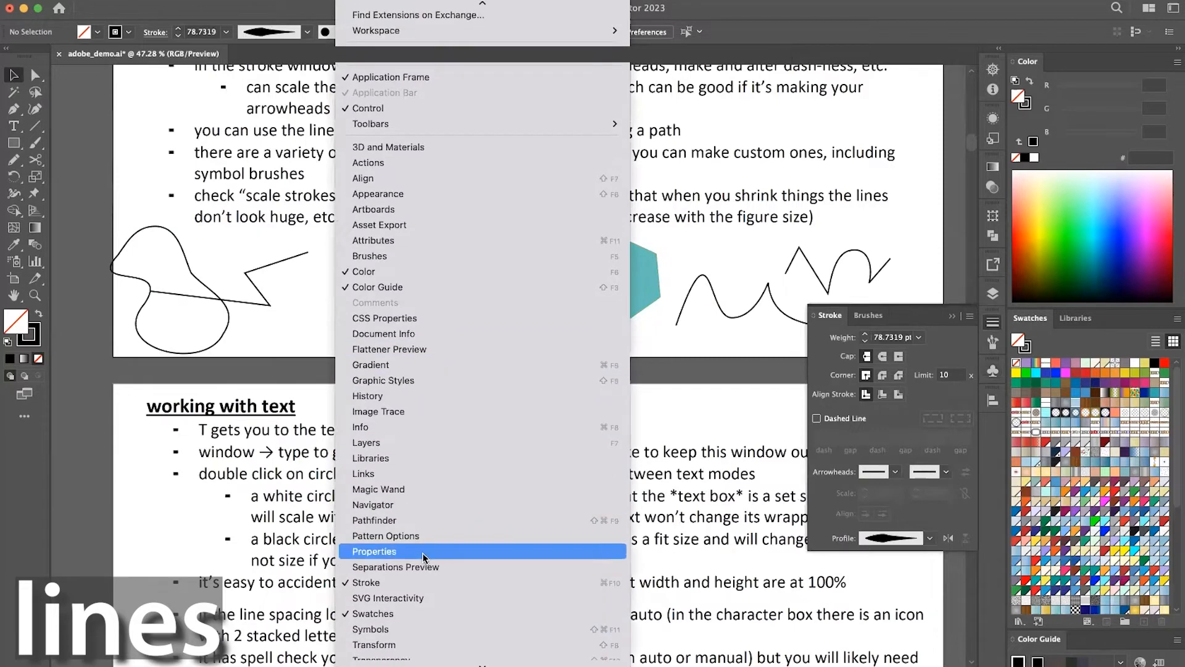
{"action": "left_click", "coordinate": [896, 316]}
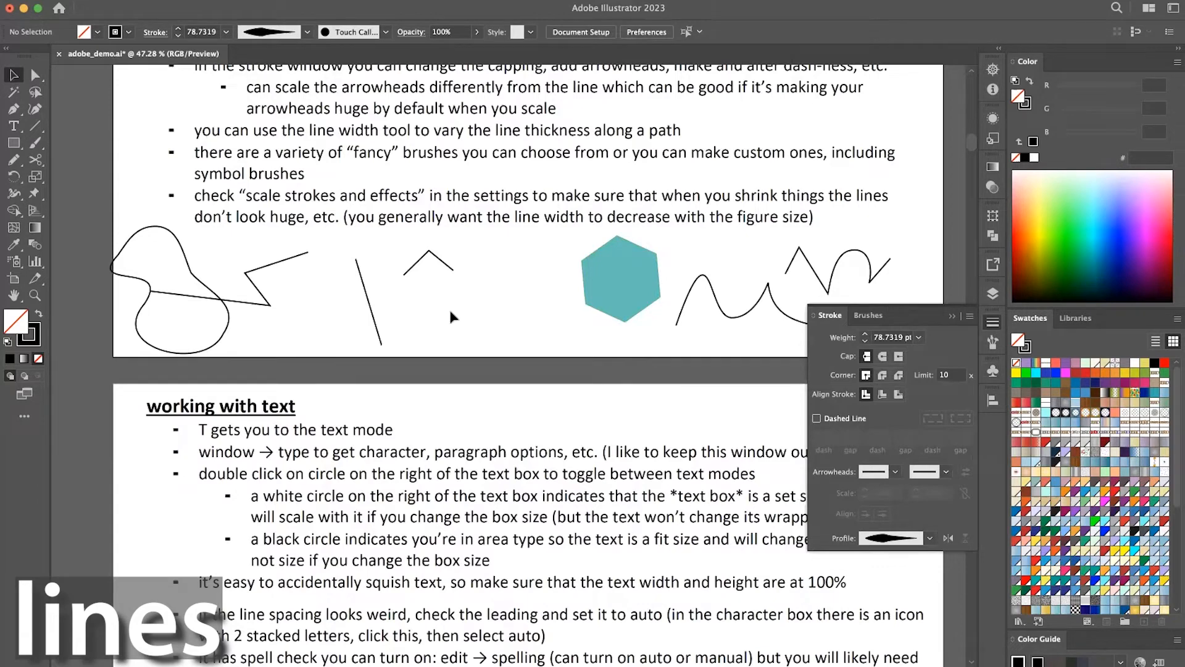
Raise the steep straight line's stroke weight to 30 pt, and reduce it to 4 pt.
{"action": "left_click", "coordinate": [369, 308]}
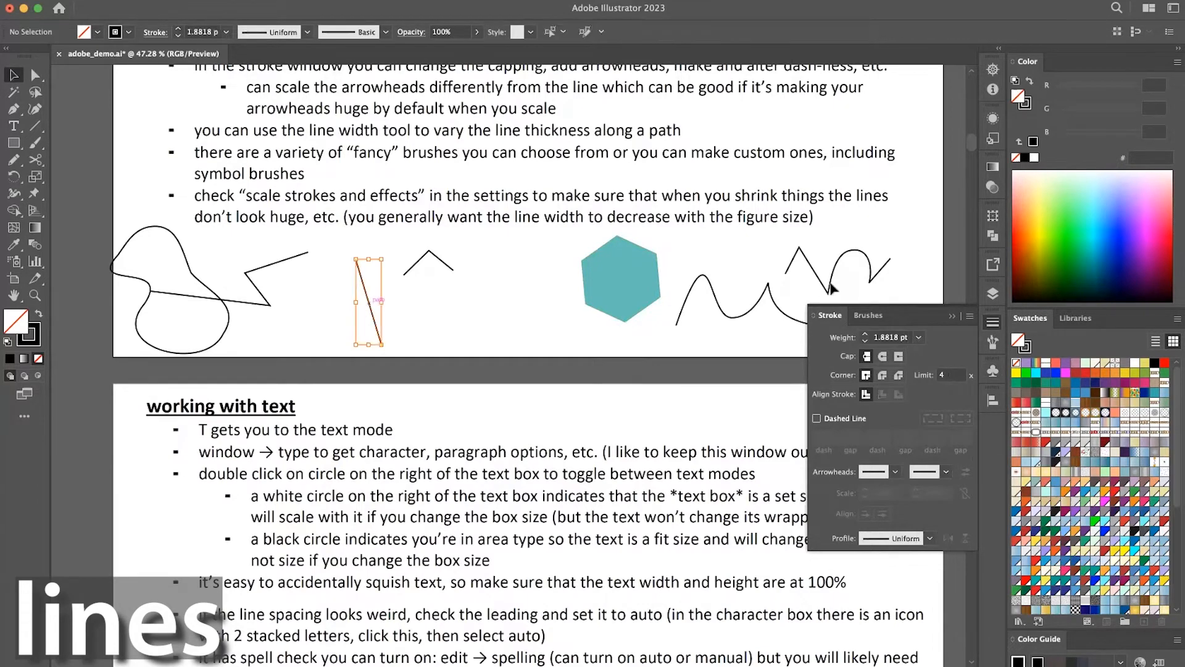
{"action": "left_click", "coordinate": [865, 334]}
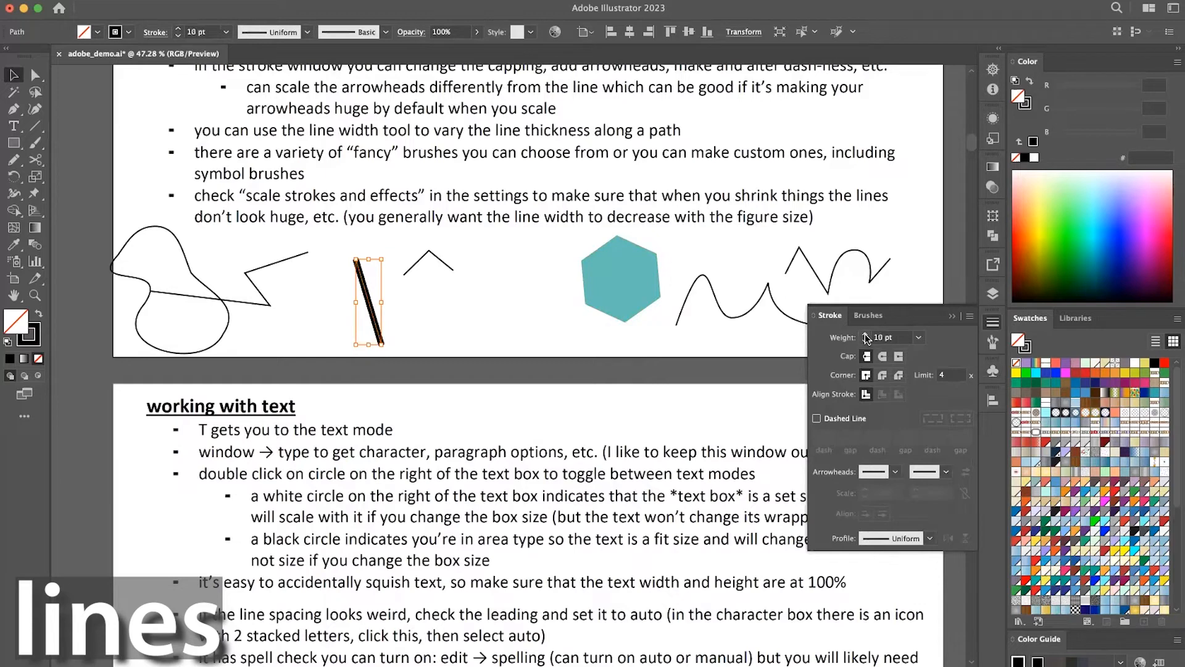
{"action": "left_click", "coordinate": [866, 334]}
{"action": "left_click", "coordinate": [866, 334]}
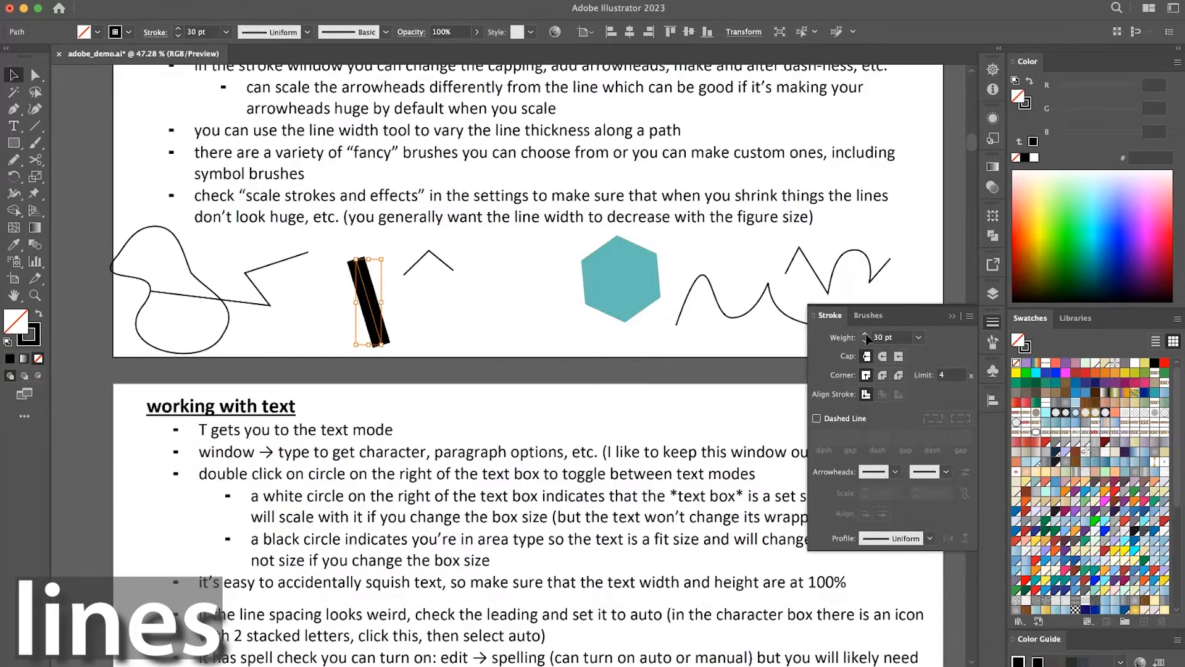
{"action": "left_click", "coordinate": [918, 339]}
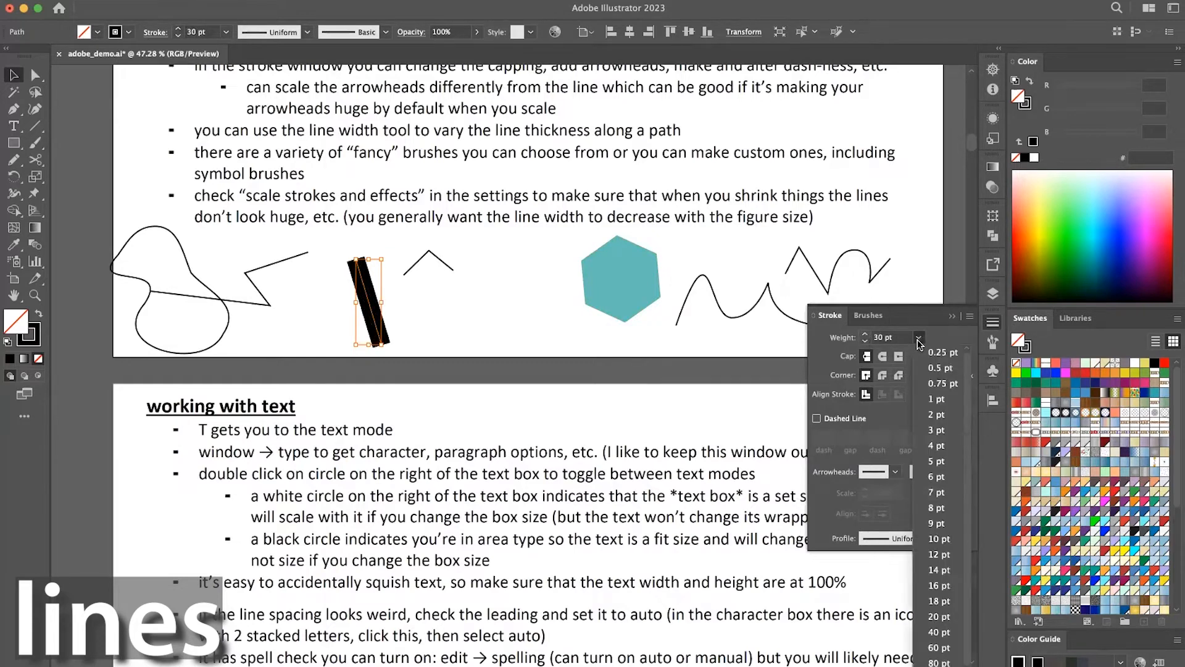
{"action": "left_click", "coordinate": [931, 446]}
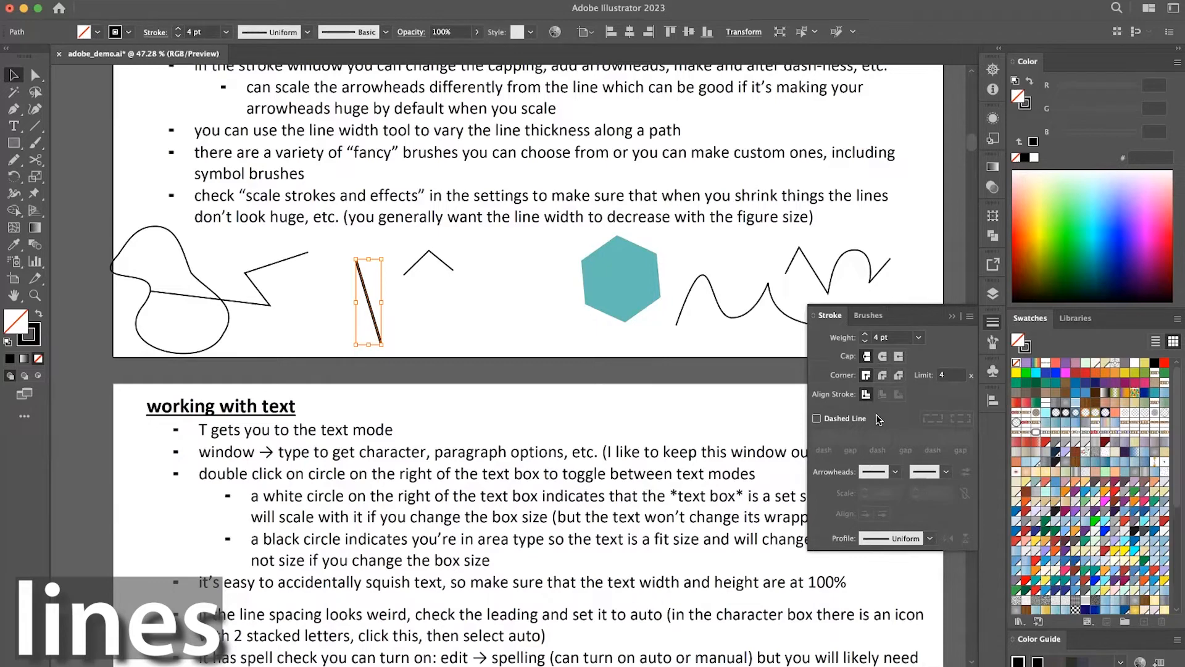
Make the steep straight line dashed, view the available arrowheads, and deselect the line.
{"action": "left_click", "coordinate": [817, 419]}
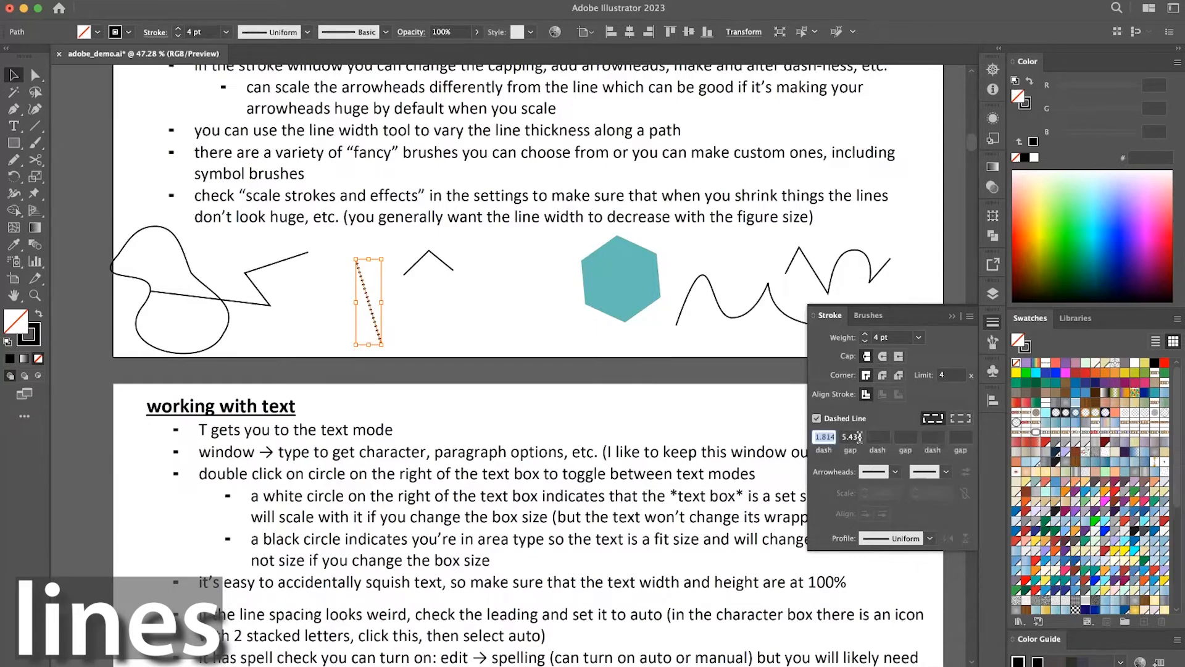
{"action": "left_click", "coordinate": [895, 472]}
{"action": "left_click", "coordinate": [895, 474]}
{"action": "left_click", "coordinate": [992, 326]}
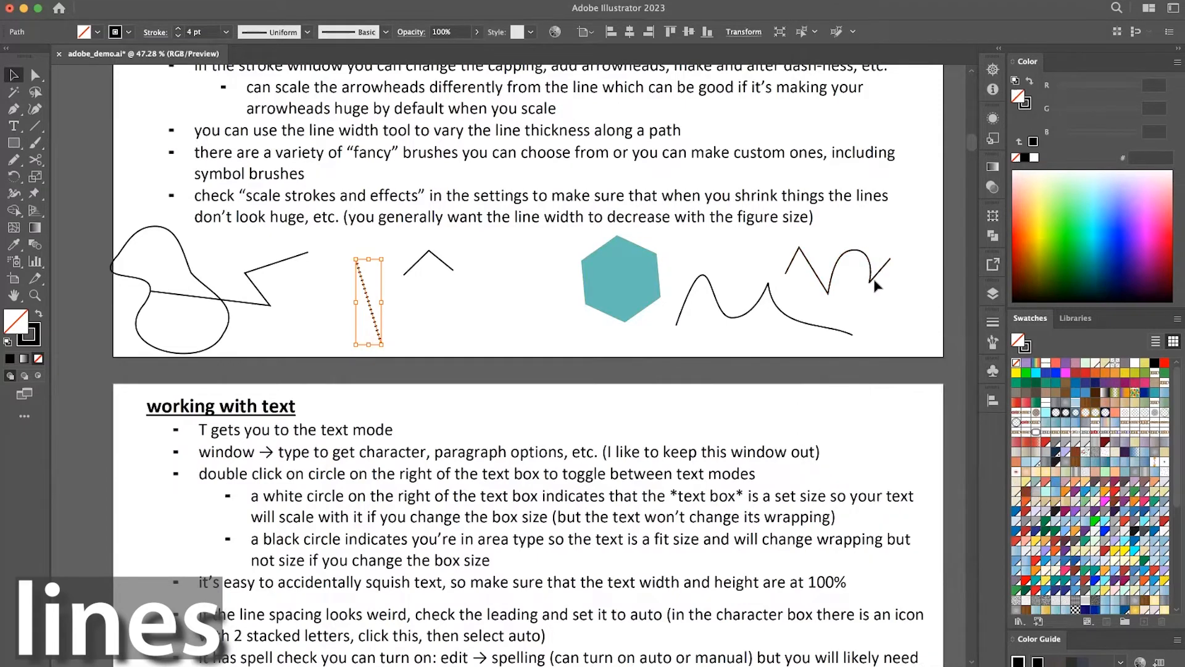
{"action": "left_click", "coordinate": [879, 300]}
Draw a second, slightly smaller teal hexagon overlapping the left side of the existing hexagon with the Polygon tool.
{"action": "scroll", "coordinate": [879, 300], "scroll_direction": "down", "scroll_amount": 2}
{"action": "scroll", "coordinate": [880, 306], "scroll_direction": "down", "scroll_amount": 2}
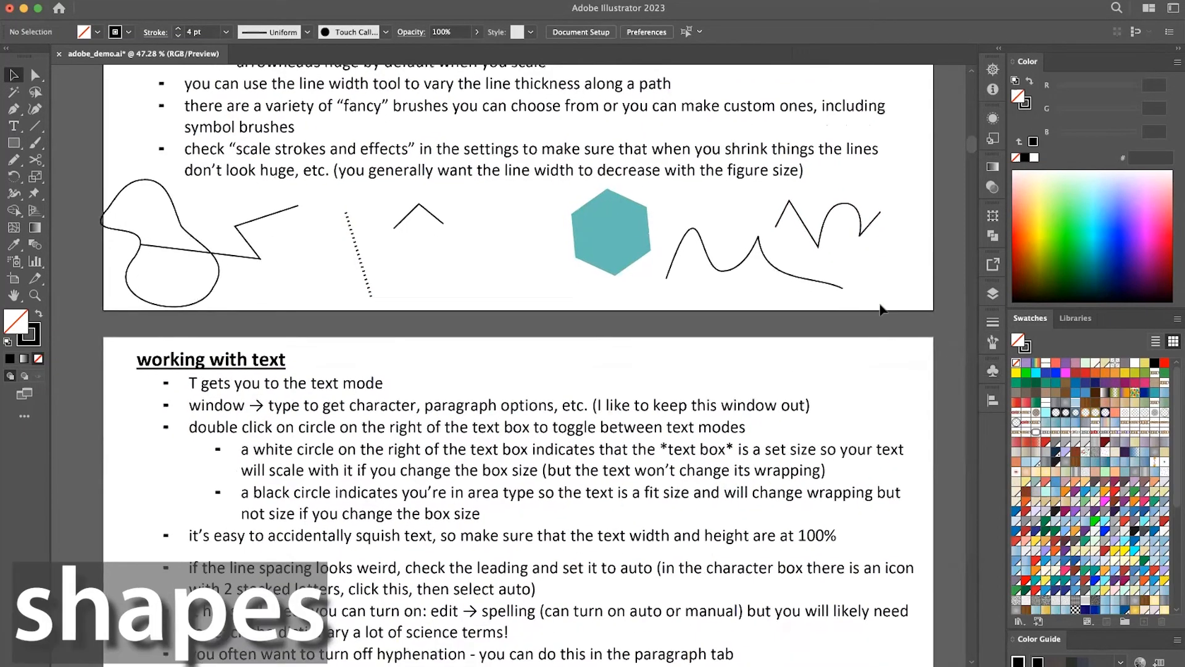
{"action": "scroll", "coordinate": [882, 309], "scroll_direction": "down", "scroll_amount": 2}
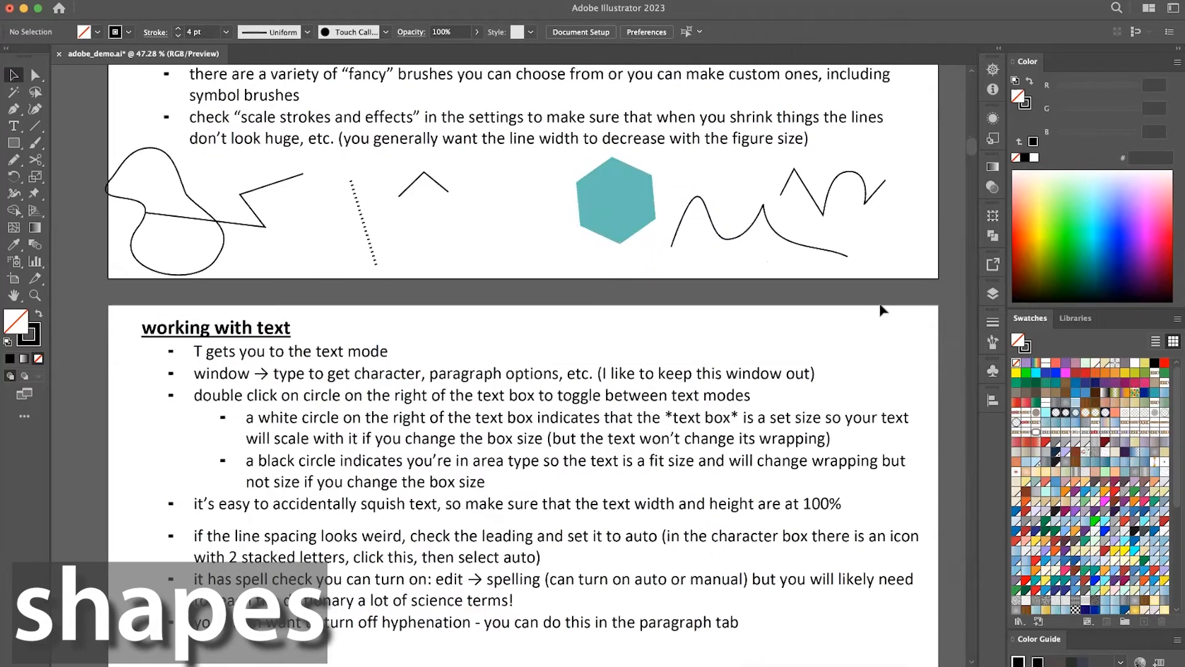
{"action": "scroll", "coordinate": [882, 309], "scroll_direction": "down", "scroll_amount": 3}
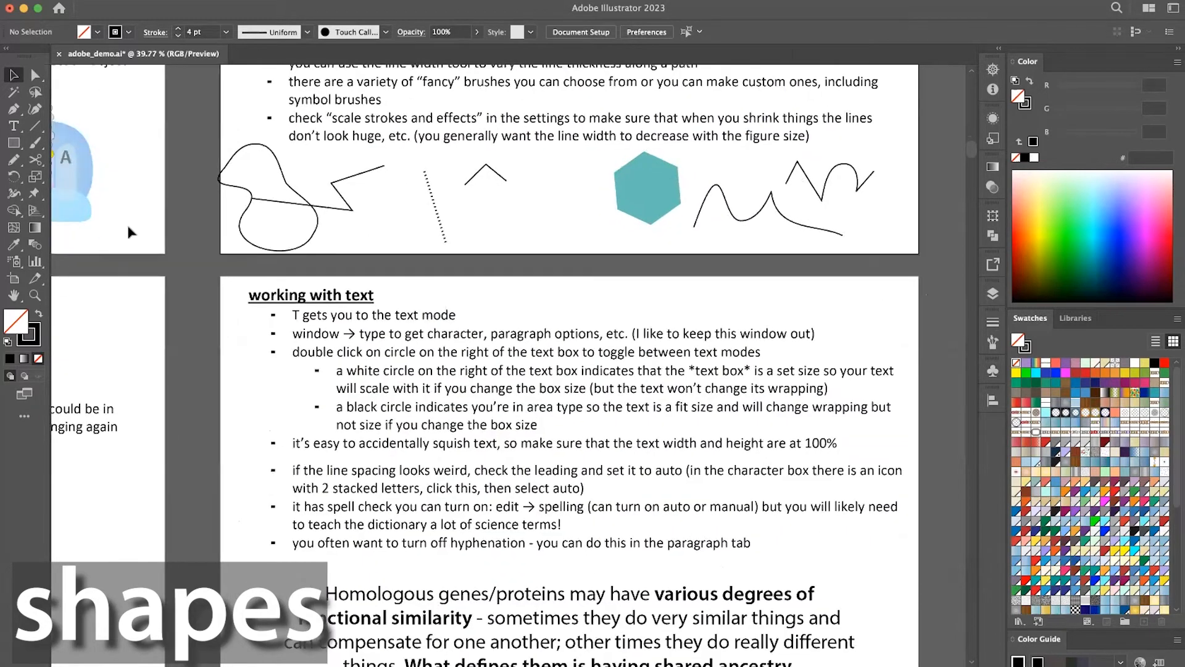
{"action": "left_click", "coordinate": [650, 183]}
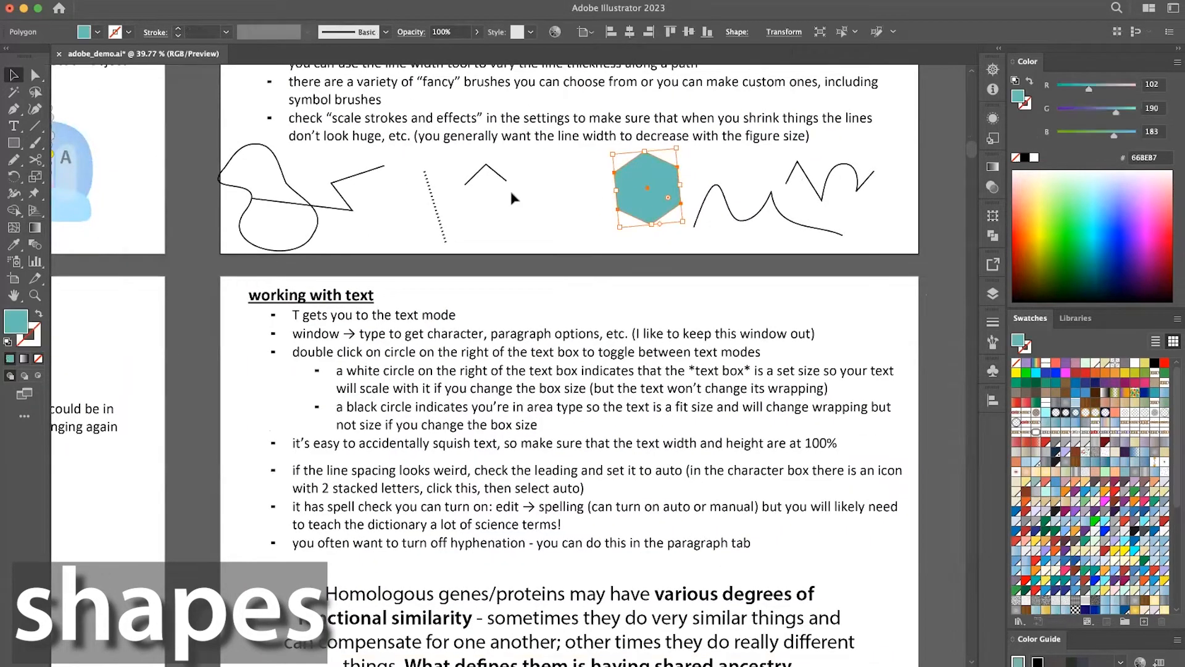
{"action": "left_click", "coordinate": [12, 143]}
{"action": "left_click_drag", "start_coordinate": [11, 145], "coordinate": [72, 194]}
{"action": "left_click_drag", "start_coordinate": [593, 181], "coordinate": [619, 185]}
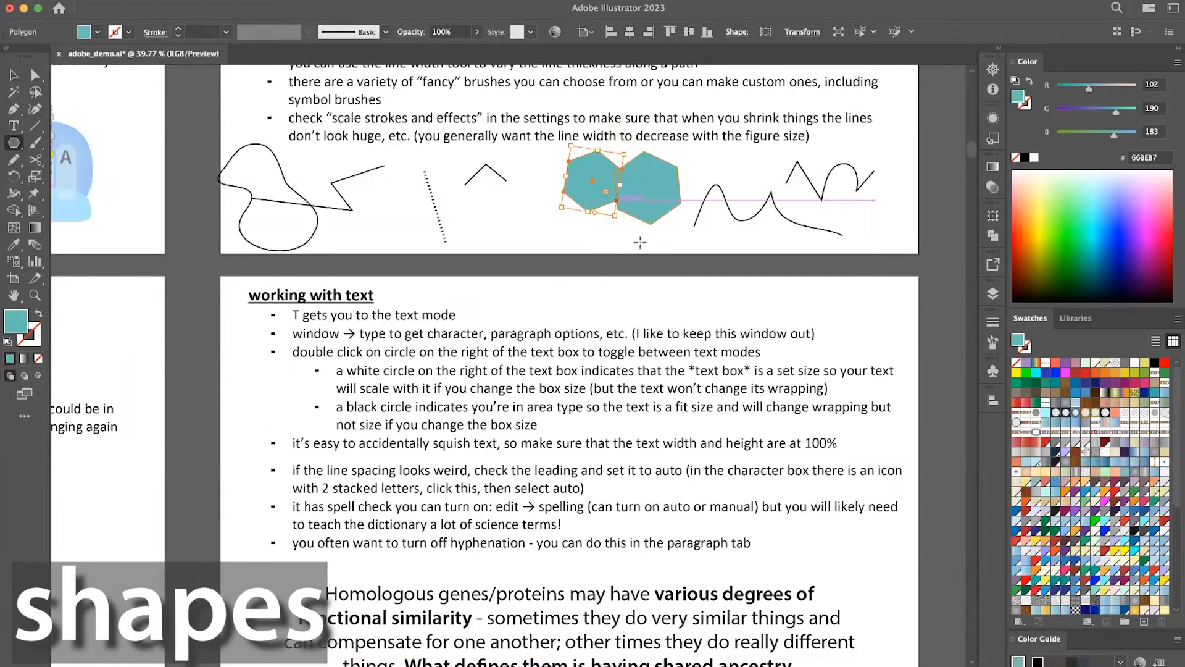
Select both overlapping hexagons and unite them with Pathfinder.
{"action": "key", "text": "v"}
{"action": "left_click", "coordinate": [646, 195], "text": "shift"}
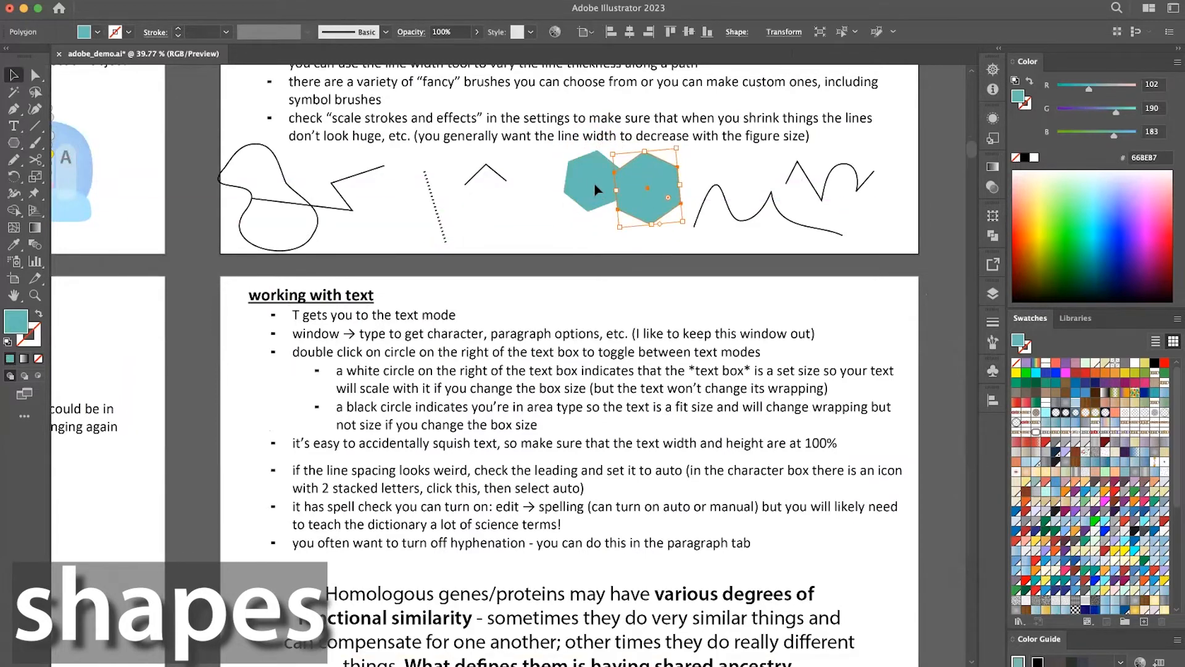
{"action": "left_click", "coordinate": [992, 236]}
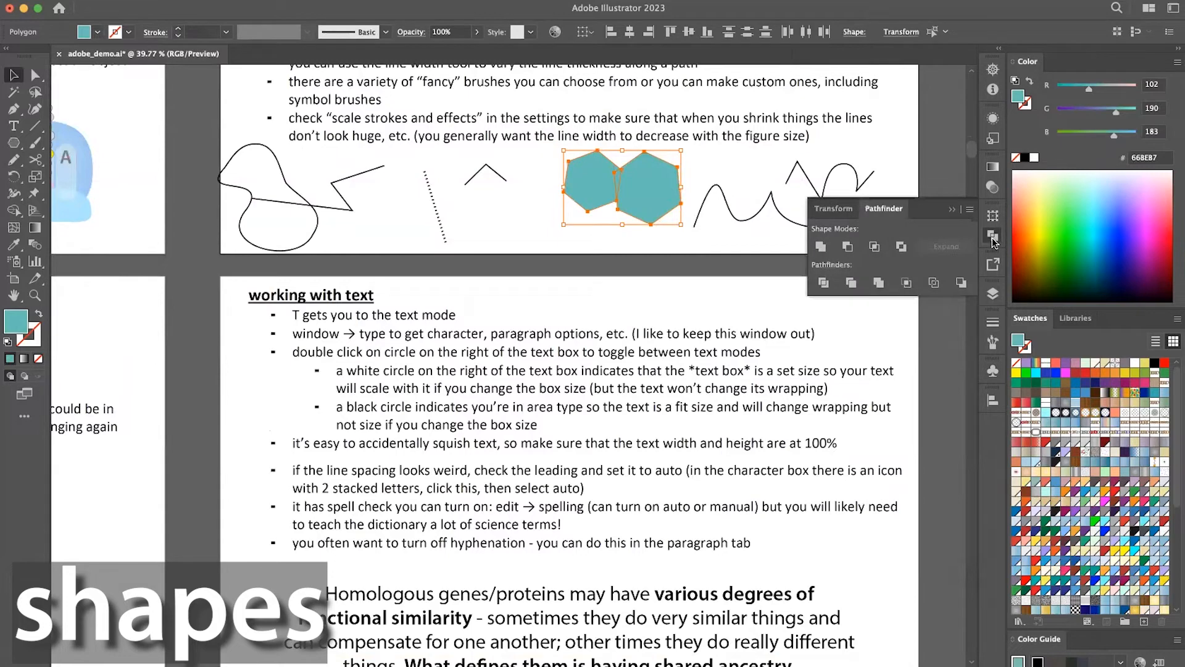
{"action": "left_click", "coordinate": [820, 246]}
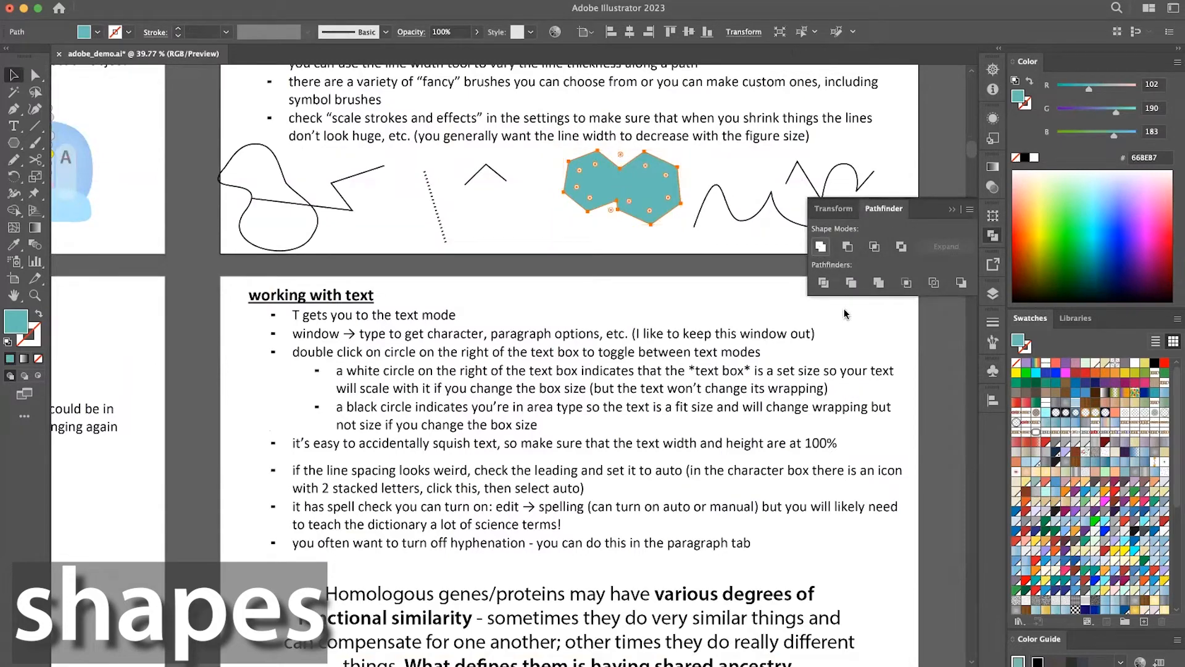
Divide the overlapping teal hexagons with Pathfinder, and separate the pieces by moving them apart.
{"action": "left_click", "coordinate": [824, 282]}
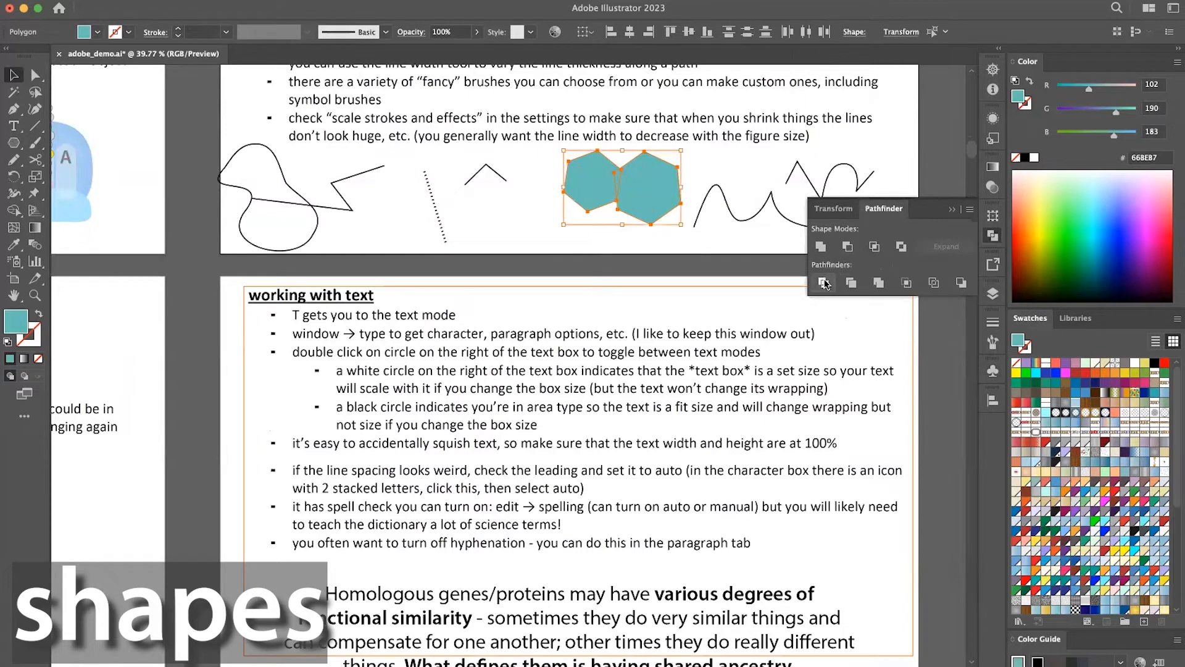
{"action": "left_click", "coordinate": [695, 241]}
{"action": "left_click_drag", "start_coordinate": [657, 190], "coordinate": [677, 200]}
{"action": "left_click", "coordinate": [571, 197]}
{"action": "left_click_drag", "start_coordinate": [601, 192], "coordinate": [676, 190]}
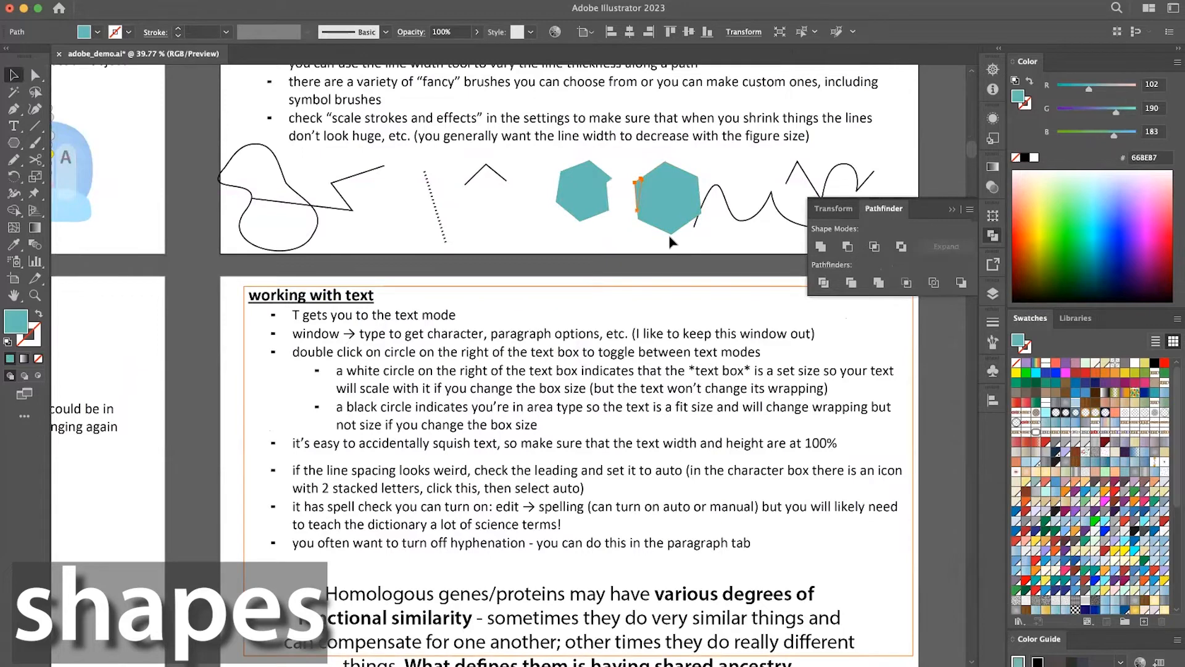
Turn on Draw Inside for the notched teal hexagon, and draw a wide rectangle about 34 px high across it.
{"action": "left_click", "coordinate": [580, 205], "text": "shift"}
{"action": "left_click", "coordinate": [577, 199]}
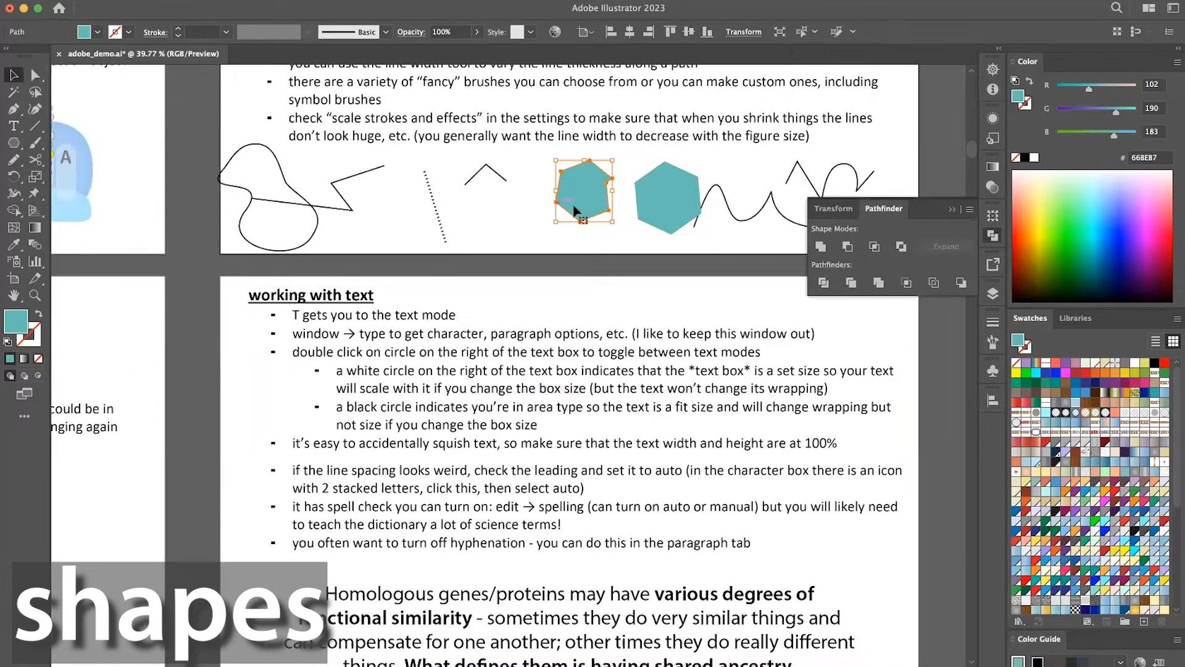
{"action": "left_click", "coordinate": [37, 375]}
{"action": "key", "text": "shift+super+a"}
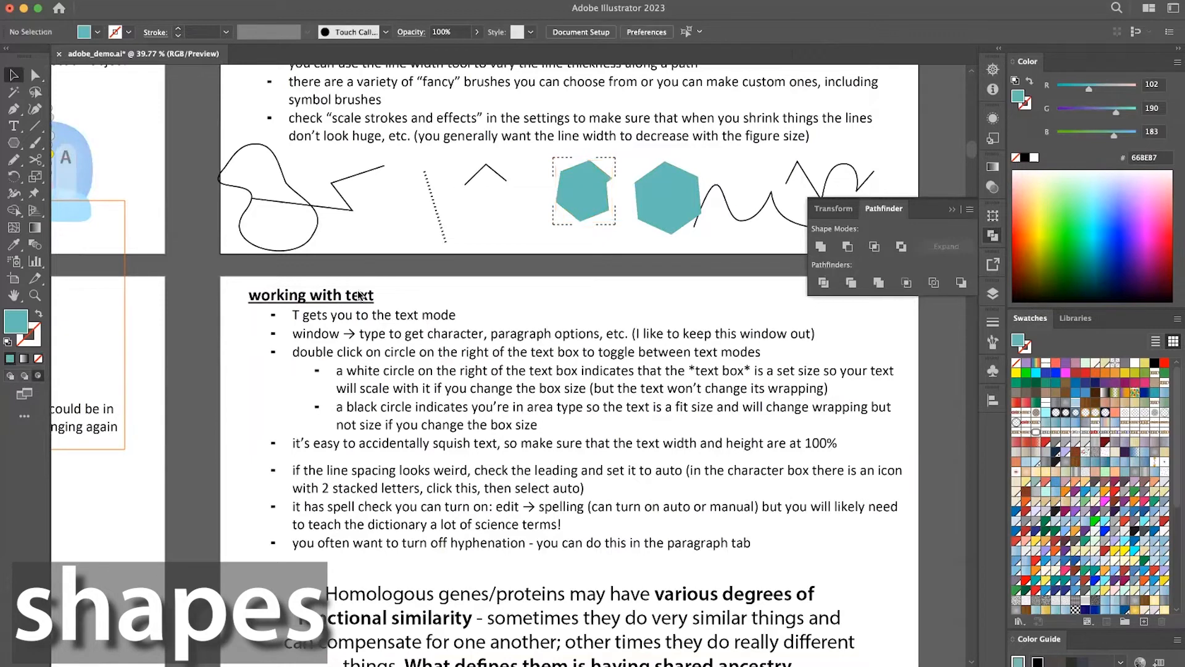
{"action": "left_click", "coordinate": [14, 143]}
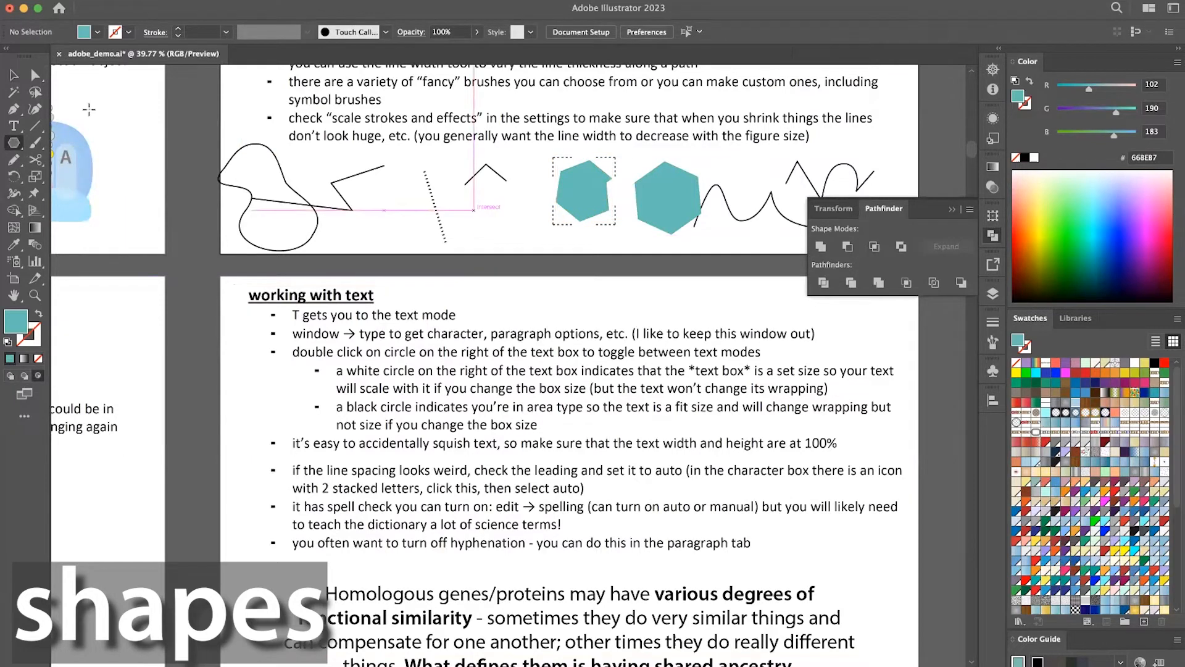
{"action": "left_click", "coordinate": [14, 145]}
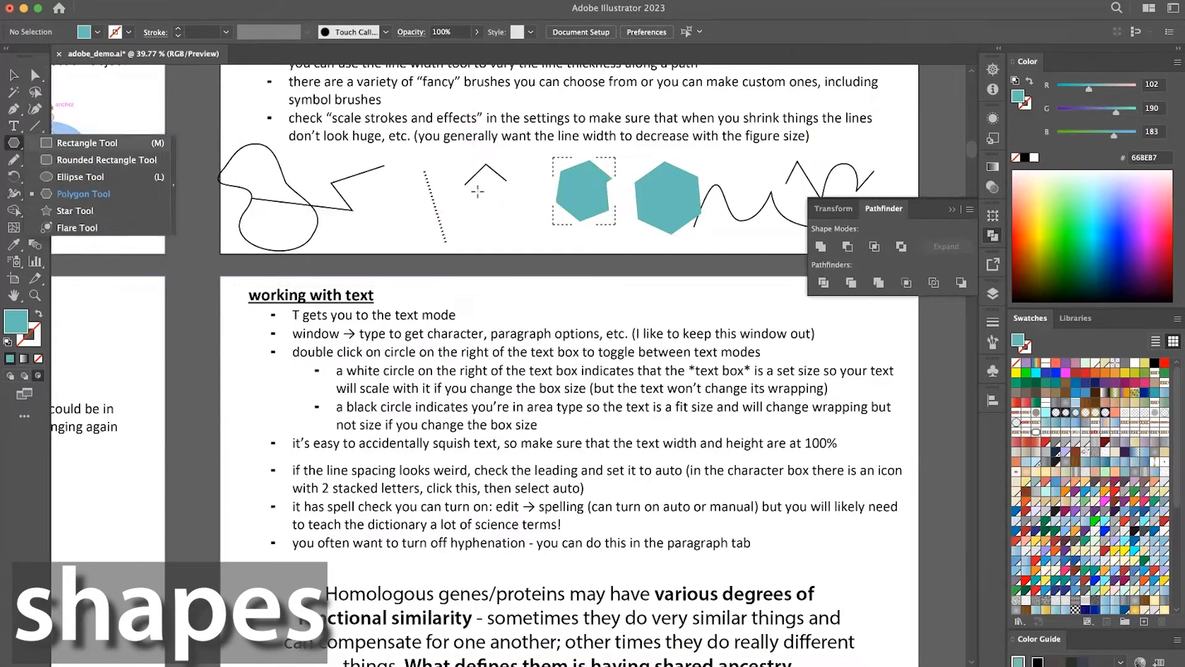
{"action": "left_click", "coordinate": [48, 146]}
{"action": "left_click_drag", "start_coordinate": [534, 180], "coordinate": [627, 197]}
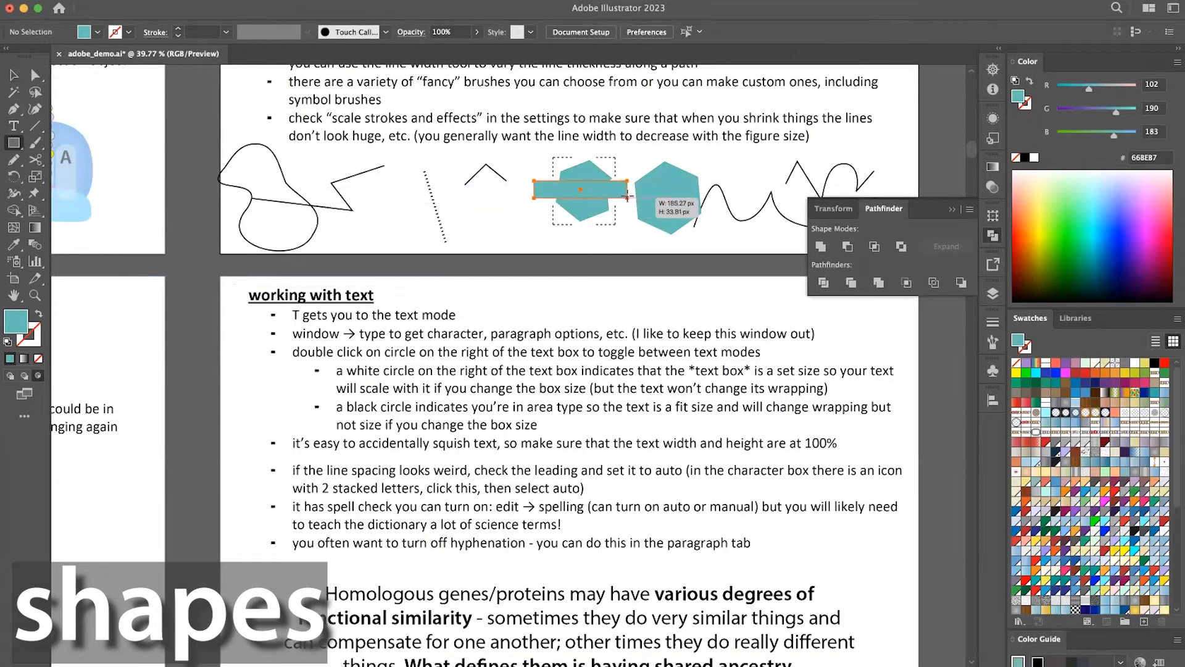
Fill the rectangle inside the notched hexagon with blue 0071A7, and deselect it.
{"action": "left_click", "coordinate": [1074, 386]}
{"action": "key", "text": "v"}
{"action": "left_click", "coordinate": [664, 262]}
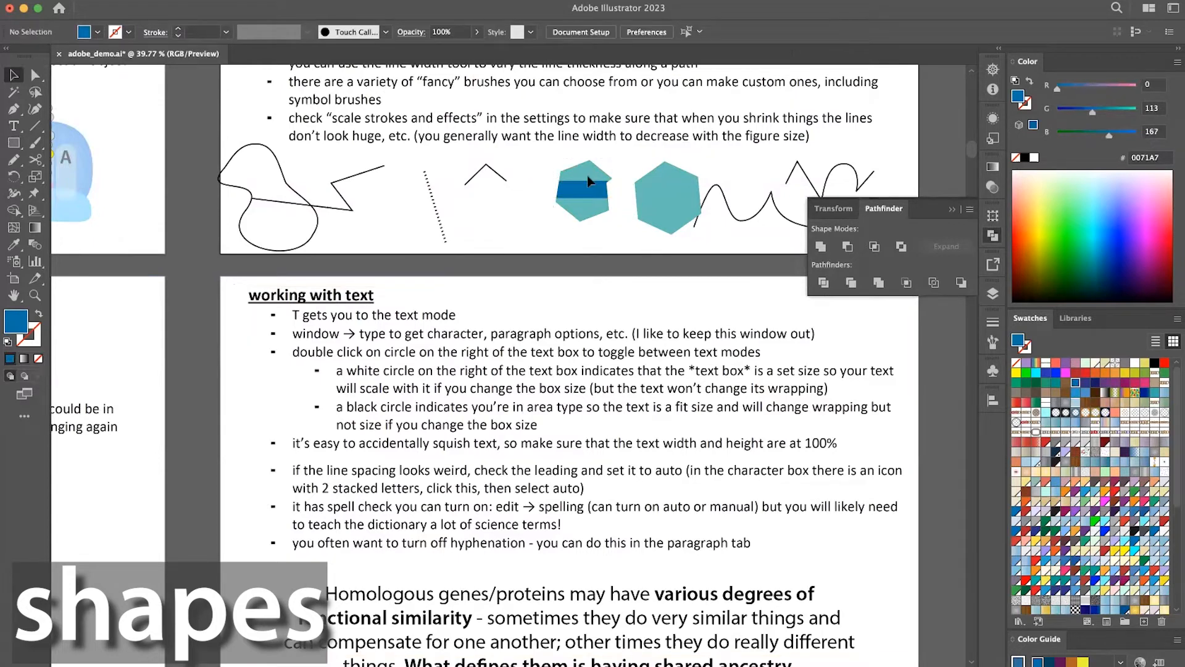
Reposition the clipped blue rectangle to the lower part of the notched hexagon with the Direct Selection tool.
{"action": "key", "text": "a"}
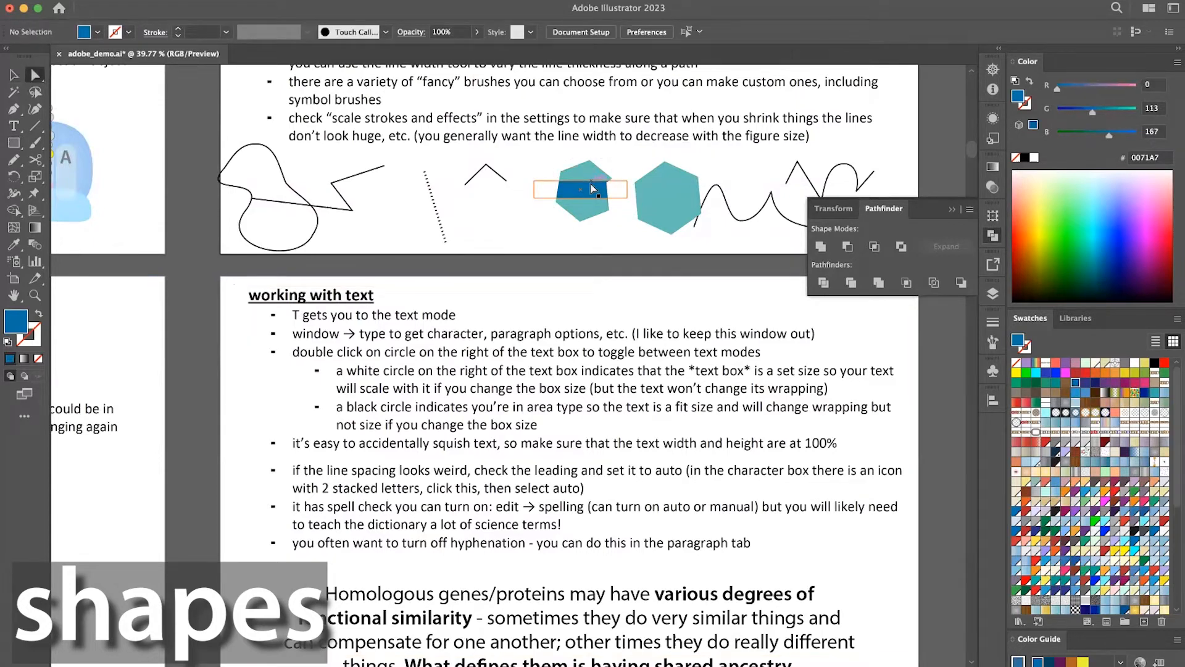
{"action": "left_click", "coordinate": [615, 189]}
{"action": "mouse_move", "coordinate": [628, 187]}
{"action": "left_mouse_down"}
{"action": "mouse_move", "coordinate": [624, 210]}
{"action": "mouse_move", "coordinate": [600, 203]}
{"action": "mouse_move", "coordinate": [620, 209]}
{"action": "left_mouse_up"}
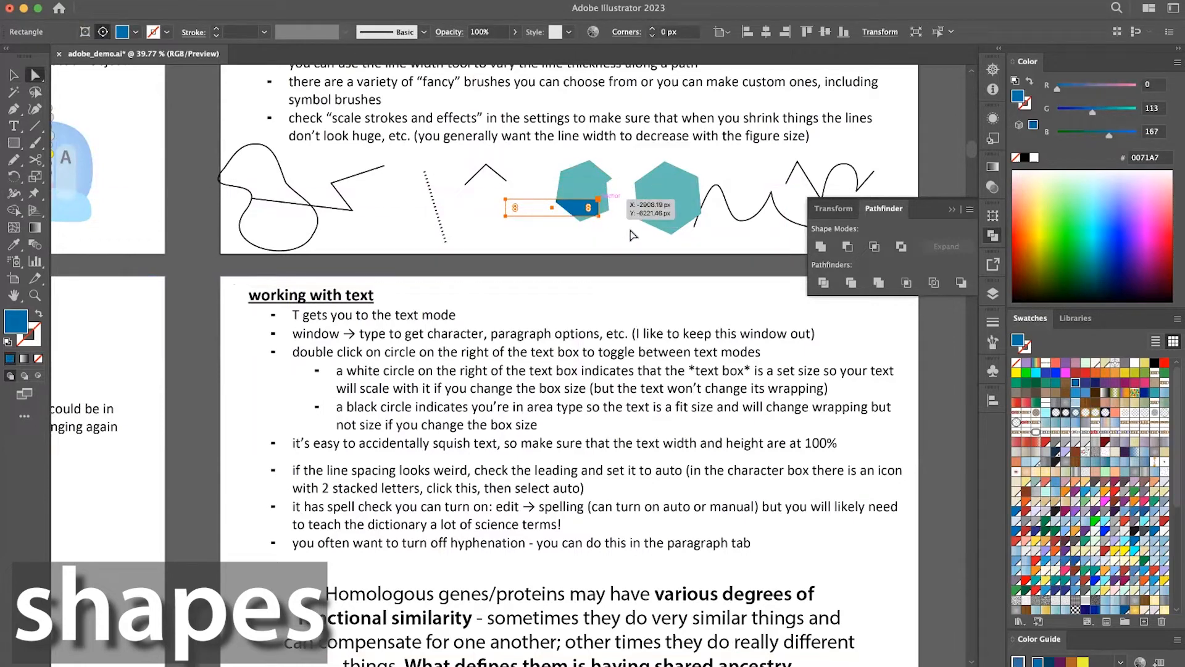
{"action": "left_click", "coordinate": [628, 235]}
{"action": "key", "text": "v"}
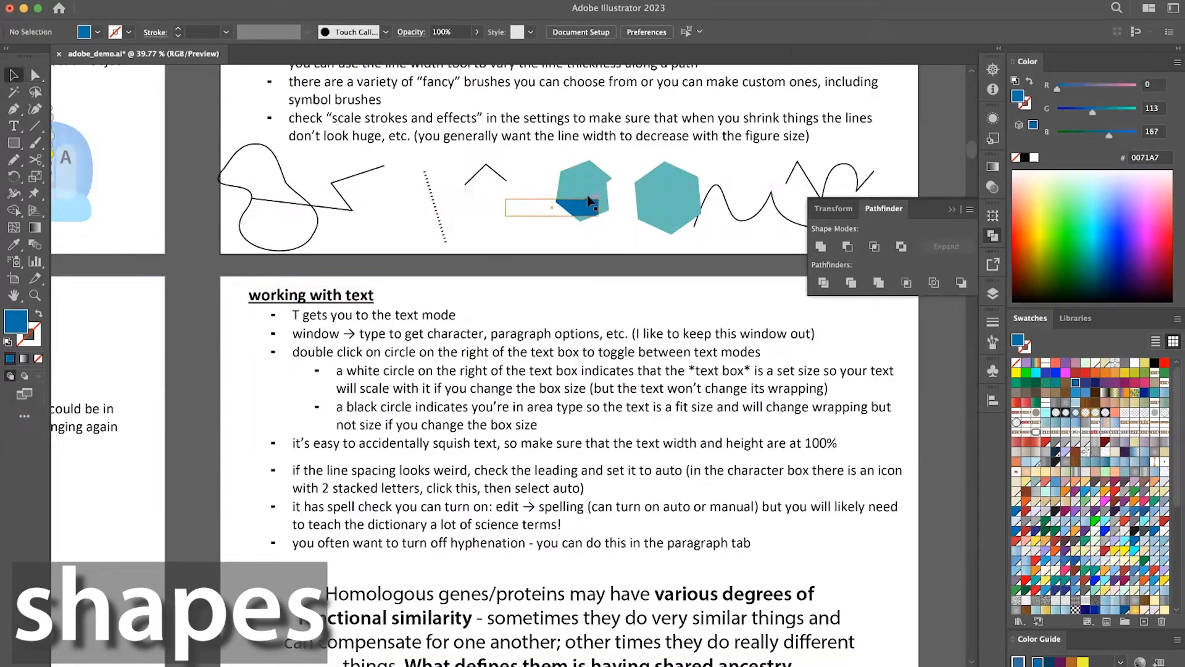
Examine the Homologous genes text box under "working with text" and the tools for typing and selecting text.
{"action": "scroll", "coordinate": [610, 272], "scroll_direction": "down", "scroll_amount": 3}
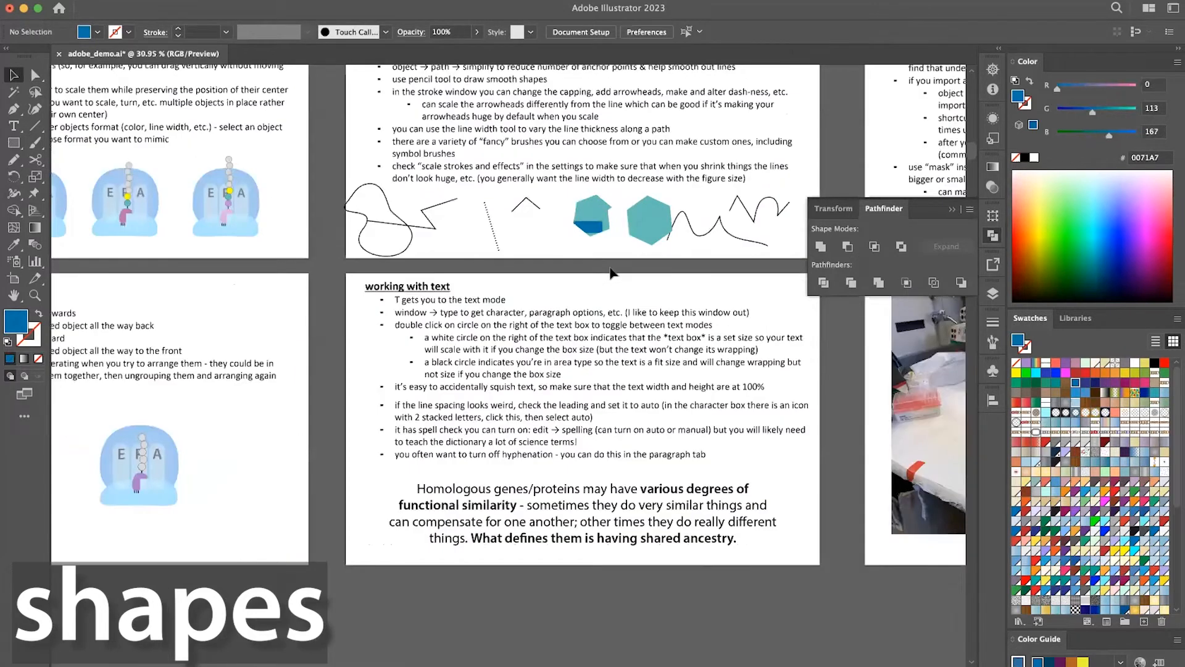
{"action": "scroll", "coordinate": [612, 272], "scroll_direction": "down", "scroll_amount": 2}
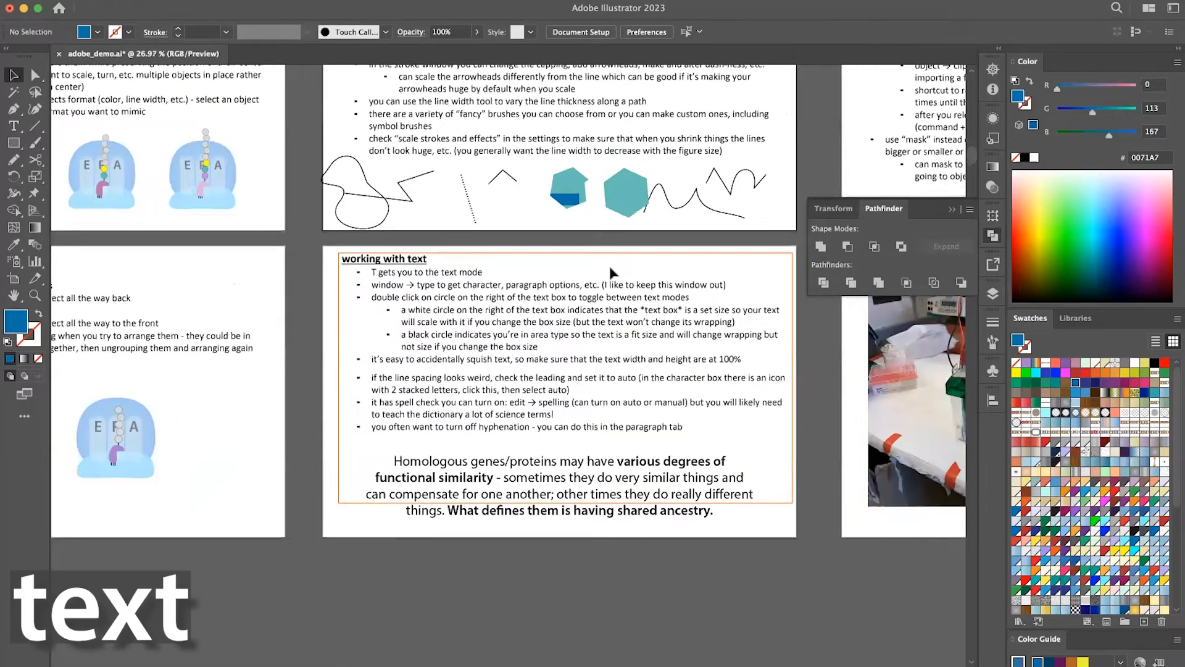
{"action": "scroll", "coordinate": [591, 495], "scroll_direction": "down", "scroll_amount": 2}
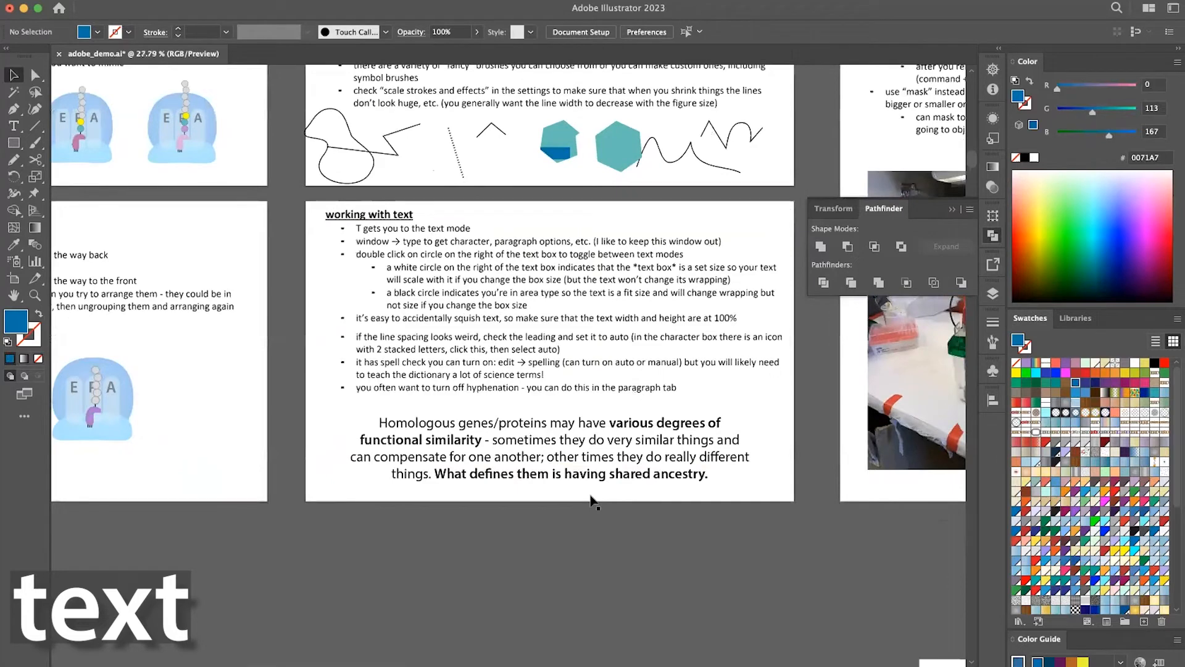
{"action": "scroll", "coordinate": [591, 494], "scroll_direction": "up", "scroll_amount": 2}
{"action": "left_click", "coordinate": [591, 483]}
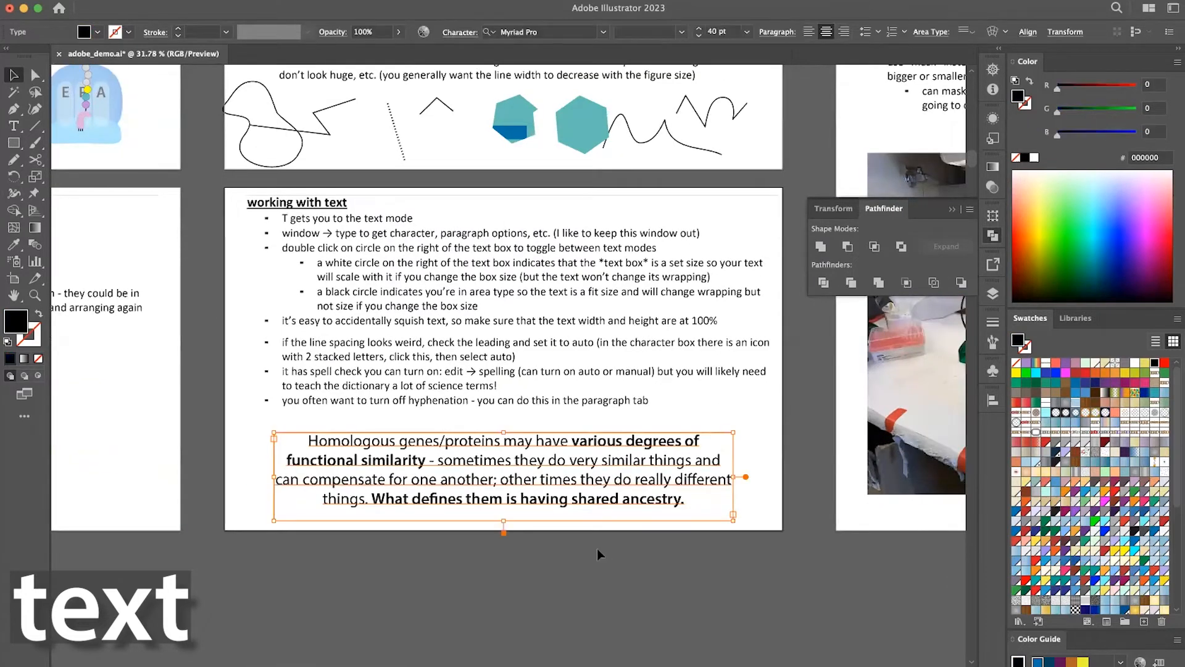
{"action": "left_click", "coordinate": [597, 548]}
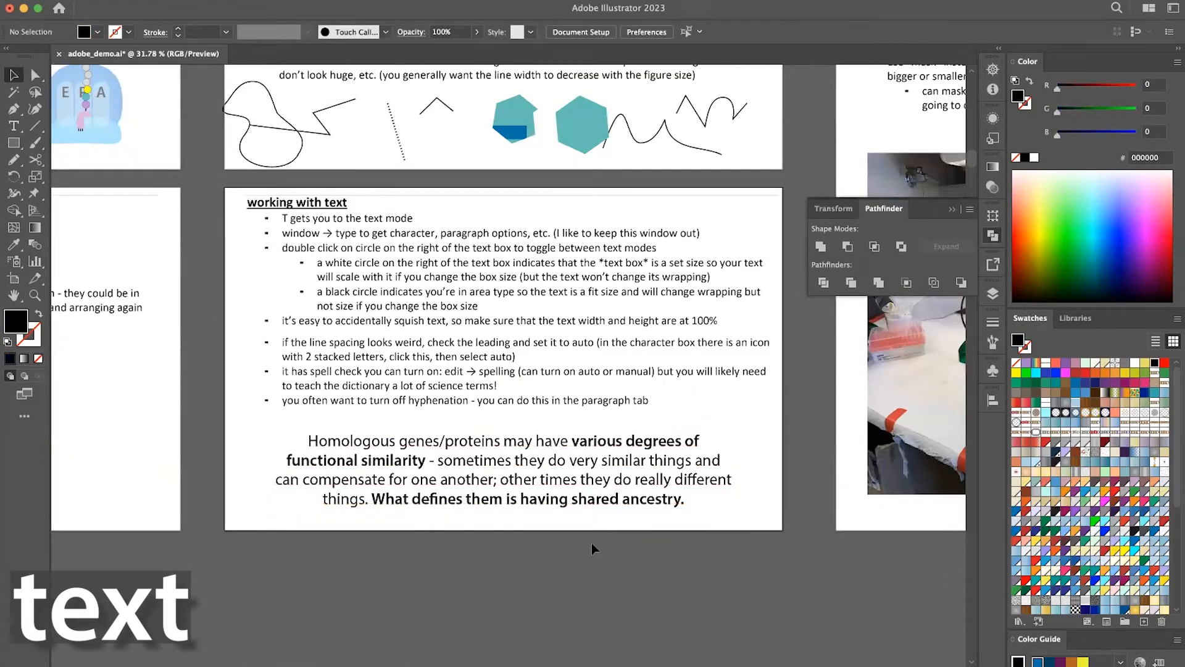
{"action": "key", "text": "t"}
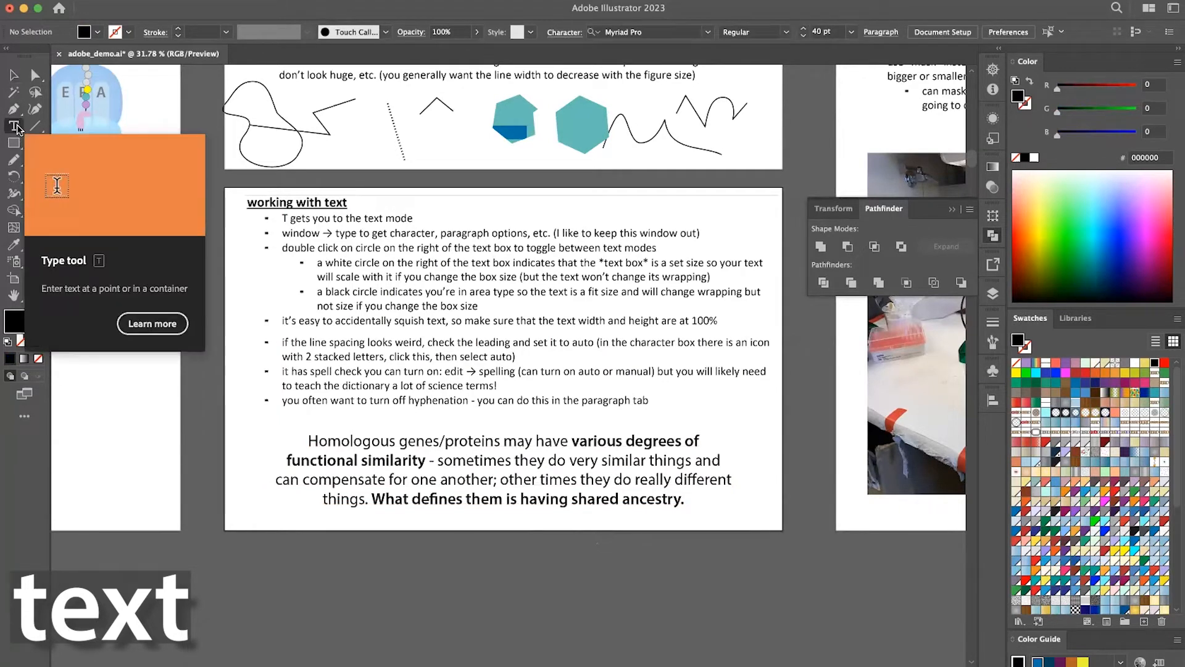
{"action": "left_click", "coordinate": [13, 75]}
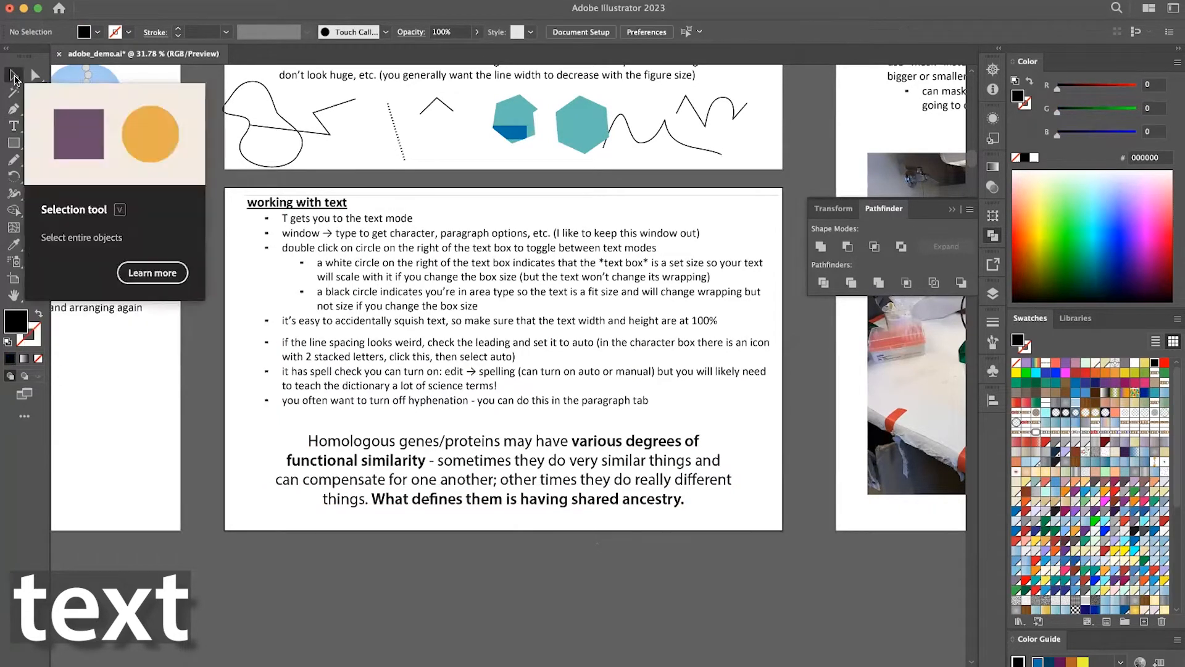
Make the Homologous genes area text box slightly wider and shorter, and convert it to point type.
{"action": "left_click", "coordinate": [484, 494]}
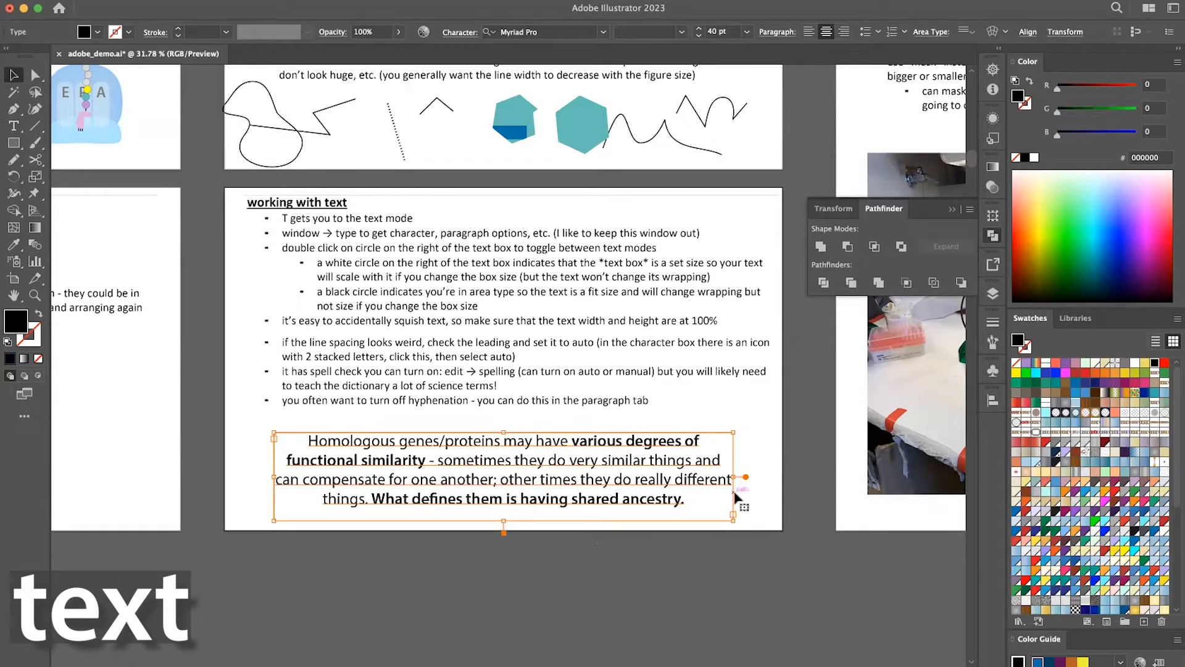
{"action": "mouse_move", "coordinate": [732, 520]}
{"action": "left_mouse_down"}
{"action": "mouse_move", "coordinate": [435, 571]}
{"action": "mouse_move", "coordinate": [562, 556]}
{"action": "mouse_move", "coordinate": [744, 508]}
{"action": "left_mouse_up"}
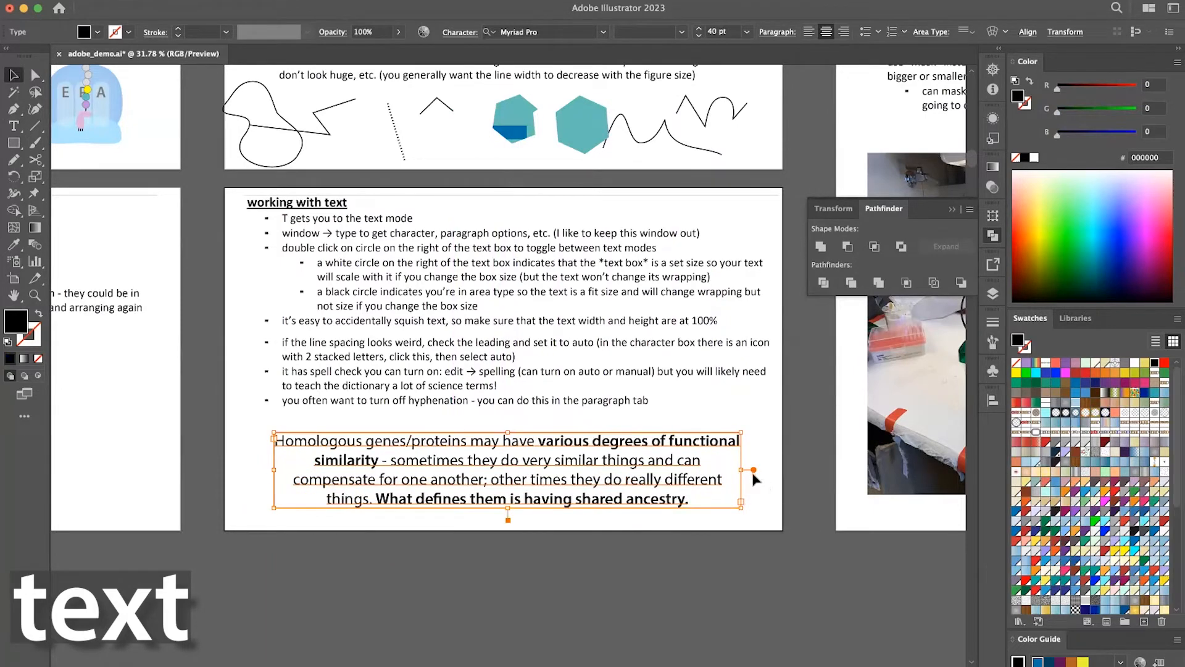
{"action": "double_click", "coordinate": [754, 471]}
Squeeze the Homologous genes point text to a much narrower width, and undo the distortion.
{"action": "left_click_drag", "start_coordinate": [742, 432], "coordinate": [742, 432]}
{"action": "left_click_drag", "start_coordinate": [732, 508], "coordinate": [593, 505]}
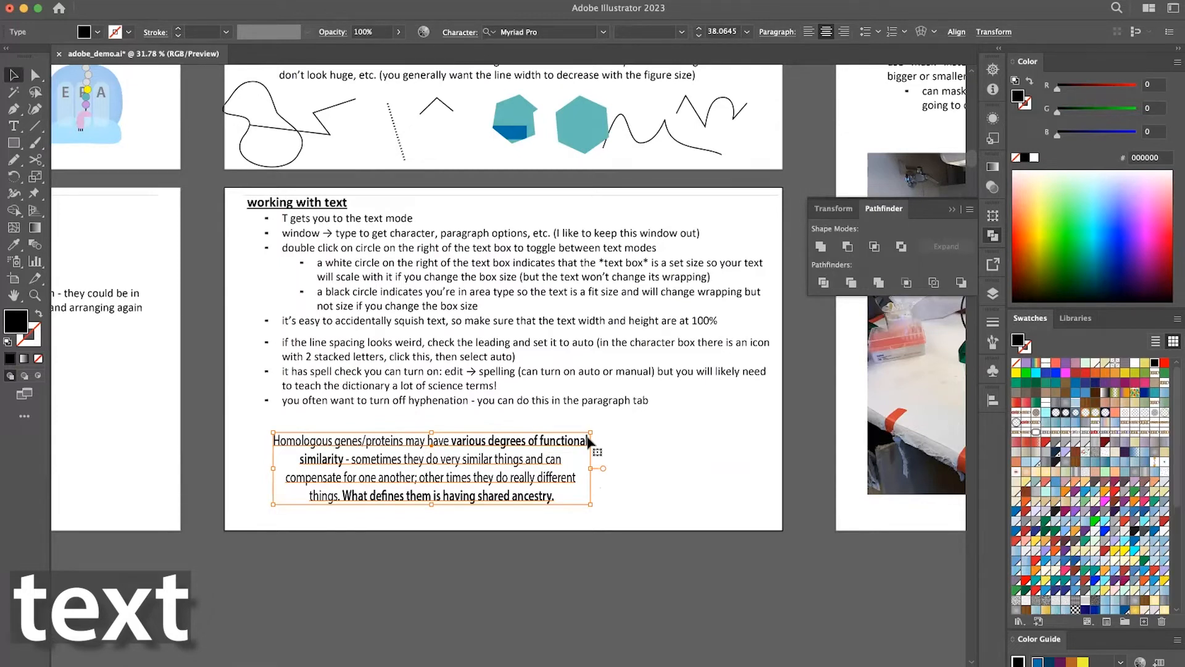
{"action": "left_click", "coordinate": [597, 464]}
{"action": "key", "text": "z"}
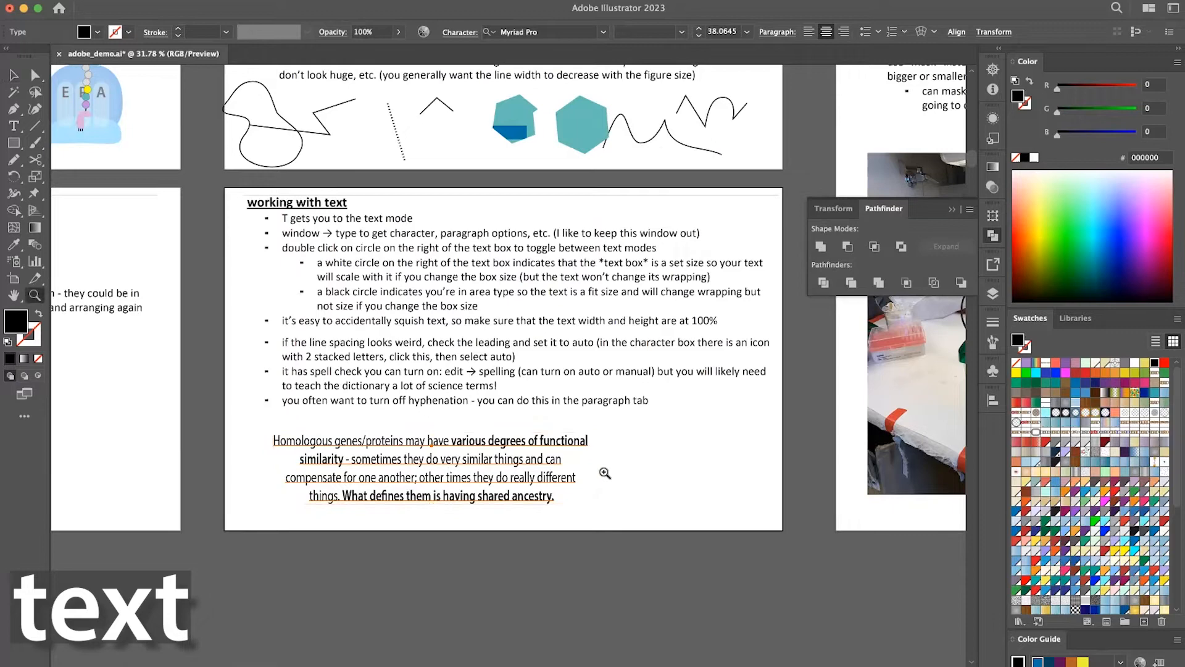
{"action": "key", "text": "v"}
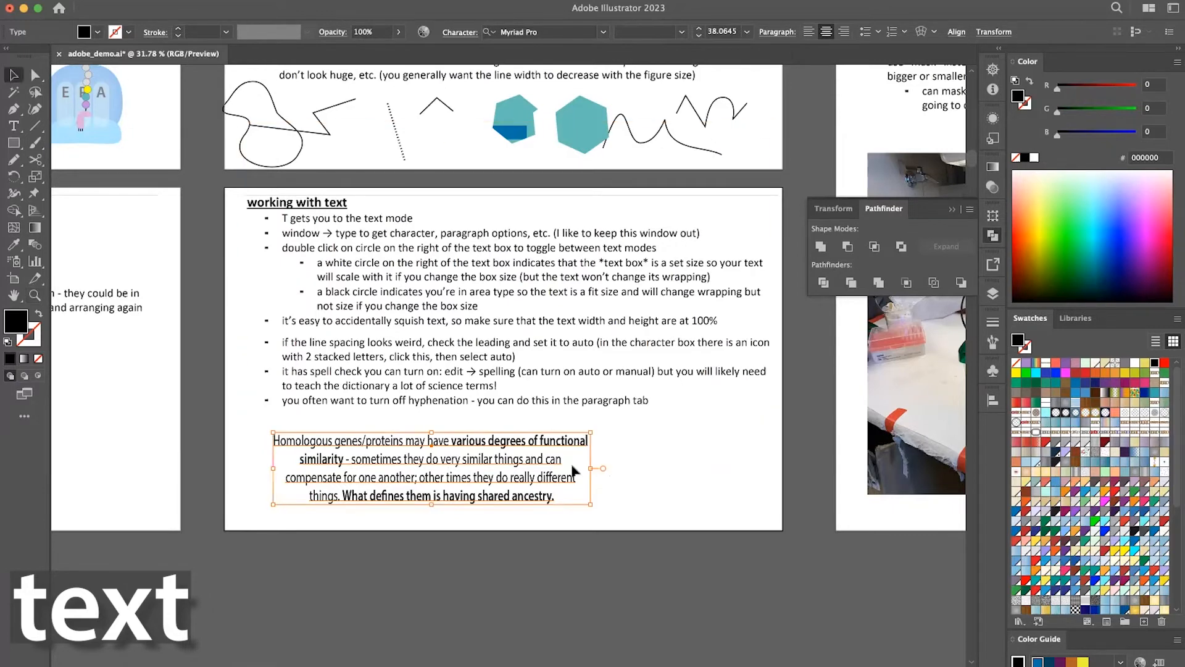
{"action": "key", "text": "super"}
{"action": "key", "text": "super+z"}
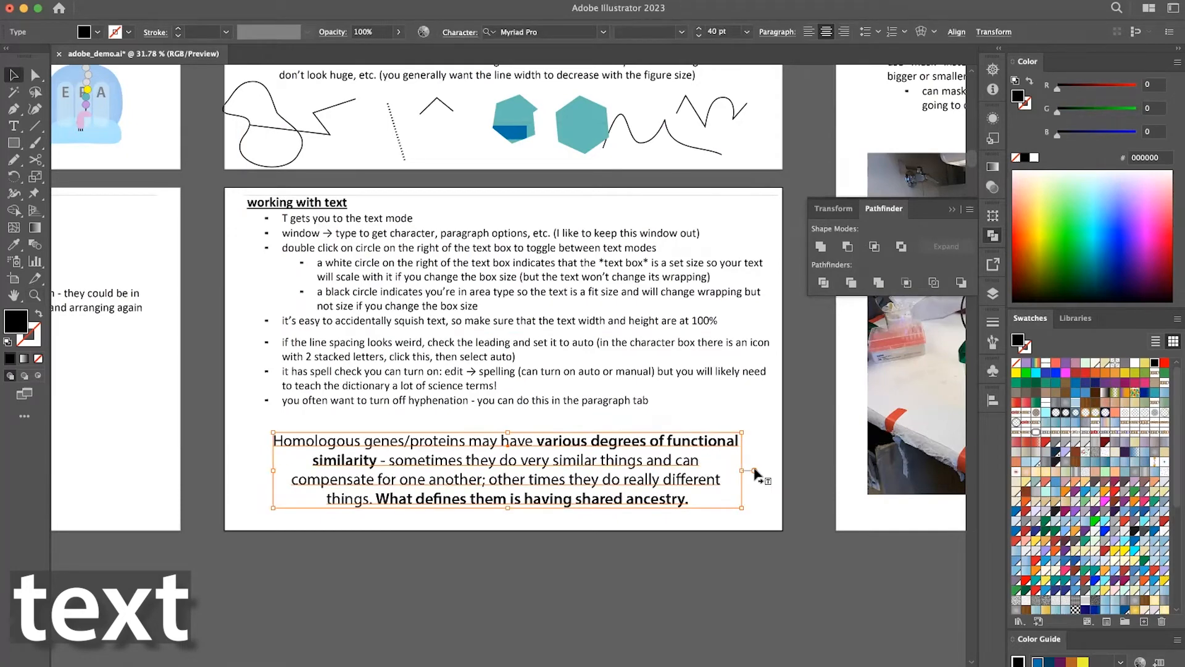
Try reshaping the Homologous genes text as a narrower, taller area text box, and undo the attempt.
{"action": "double_click", "coordinate": [755, 471]}
{"action": "left_click_drag", "start_coordinate": [743, 504], "coordinate": [606, 562]}
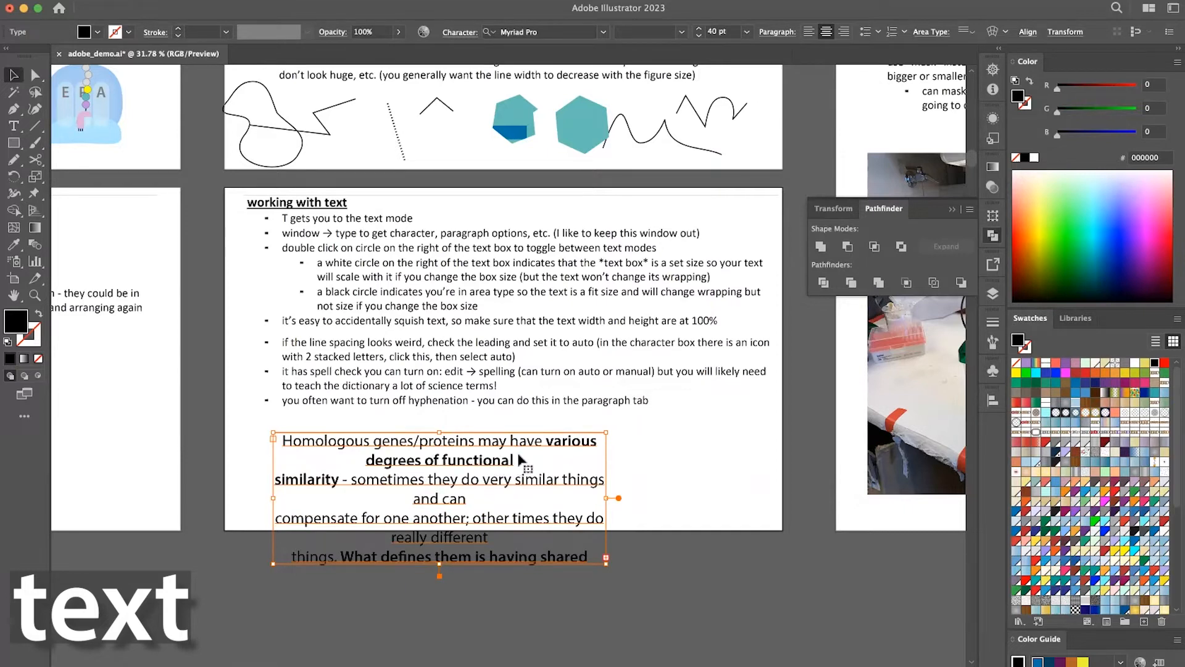
{"action": "double_click", "coordinate": [280, 482]}
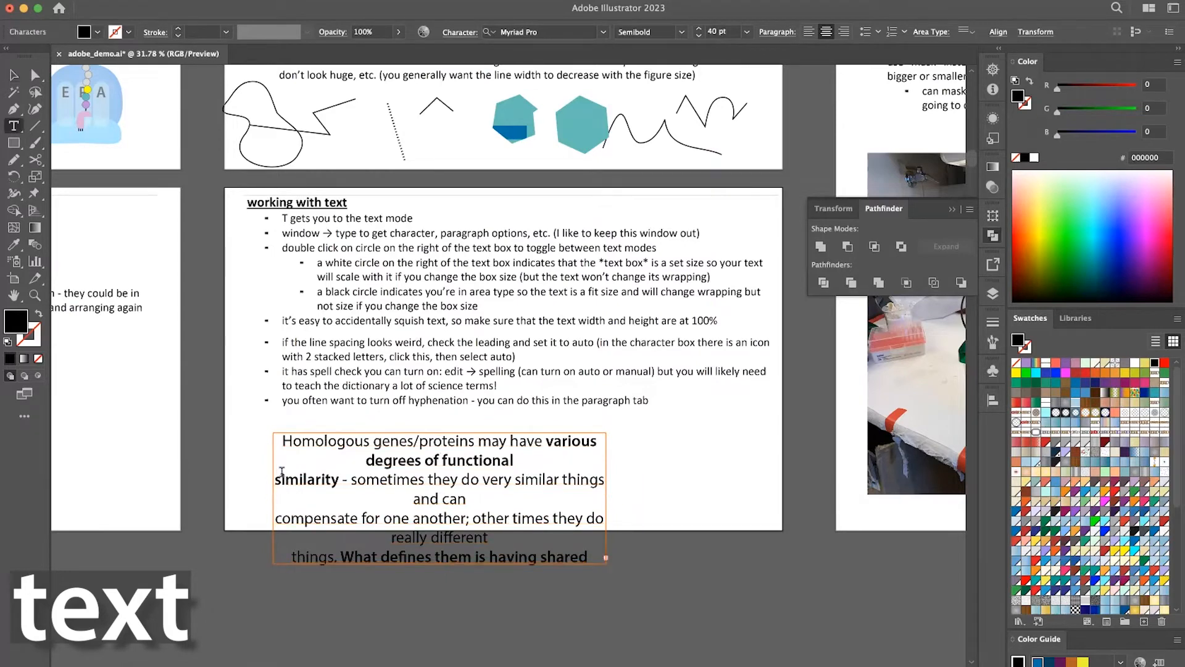
{"action": "key", "text": "BackSpace"}
{"action": "key", "text": "Escape"}
{"action": "key", "text": "ctrl+z"}
{"action": "key", "text": "super"}
{"action": "key", "text": "ctrl+z"}
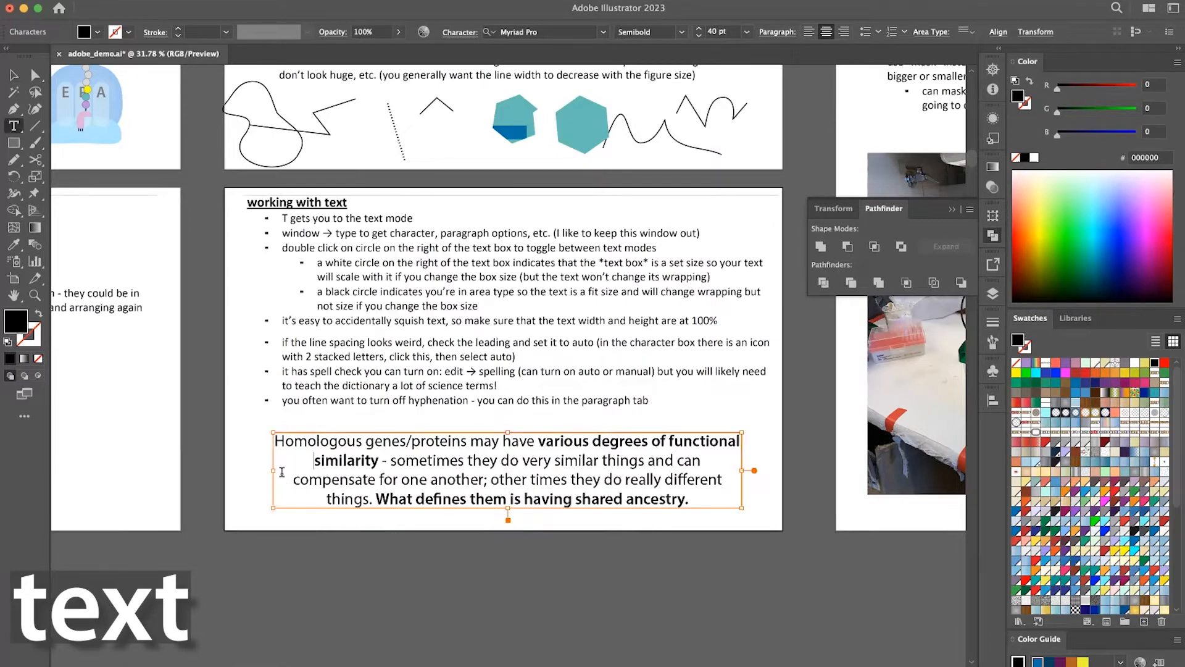
{"action": "type", "text": "vv"}
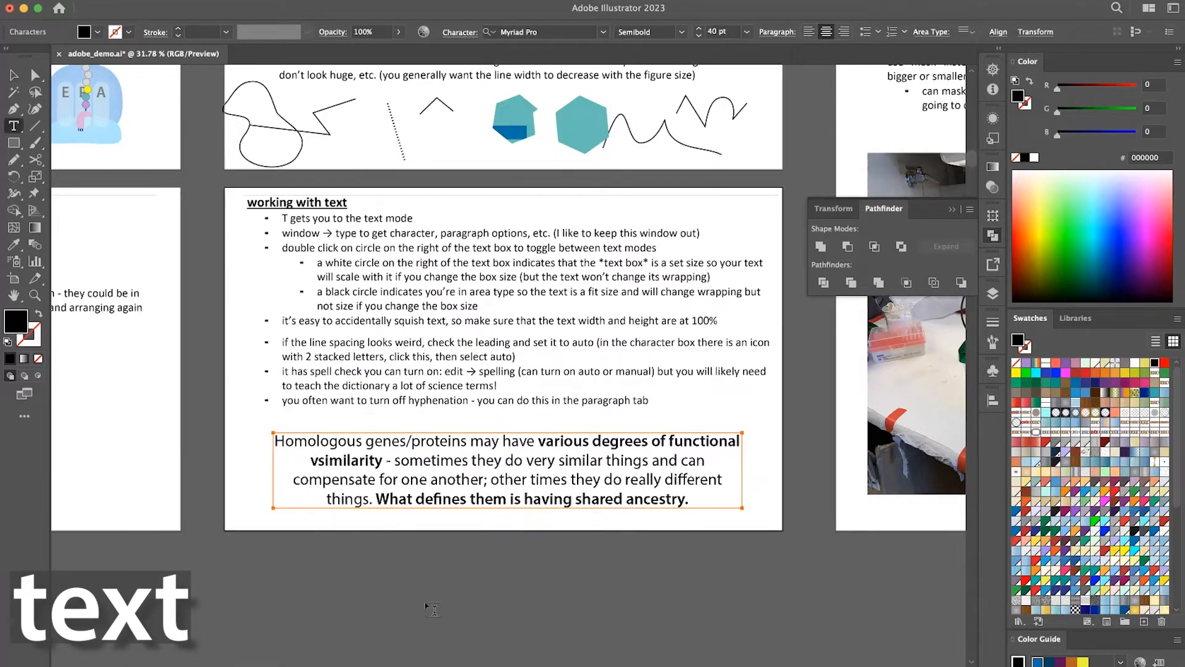
{"action": "key", "text": "super"}
{"action": "type", "text": "z"}
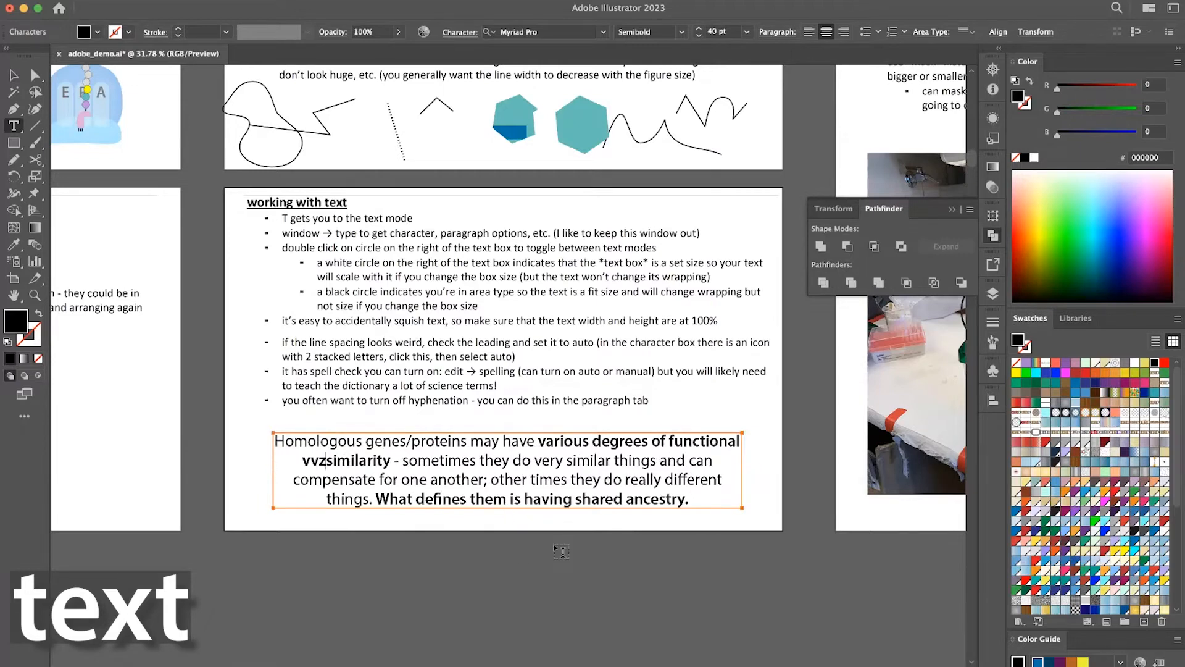
{"action": "key", "text": "super+z"}
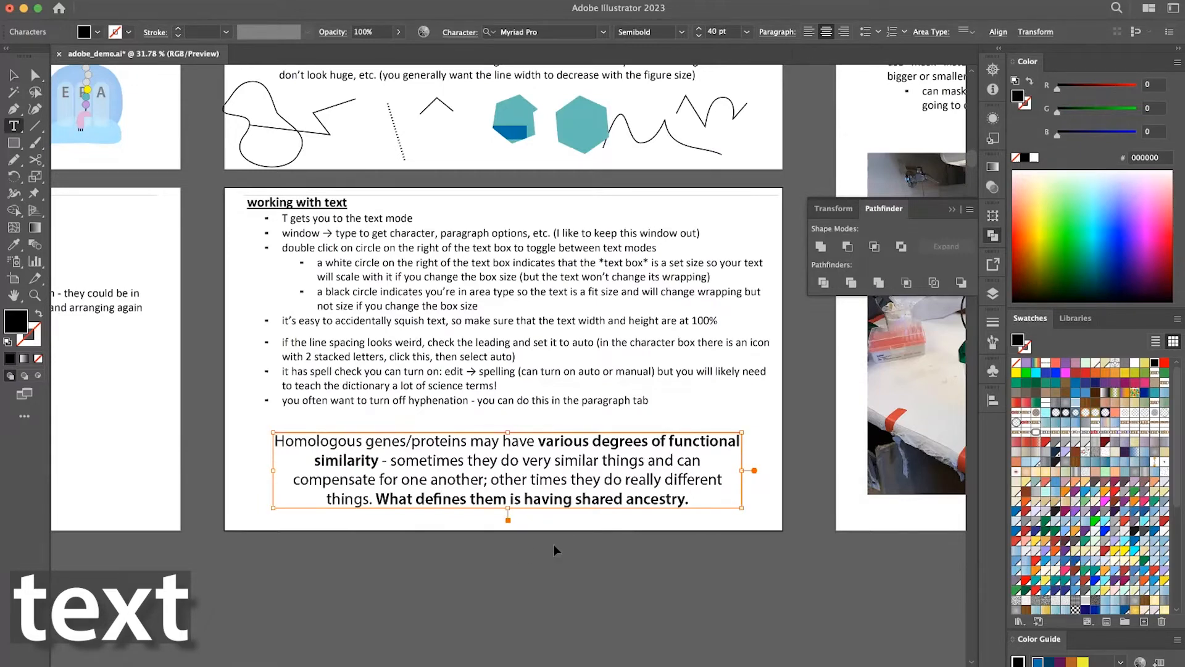
{"action": "key", "text": "Escape"}
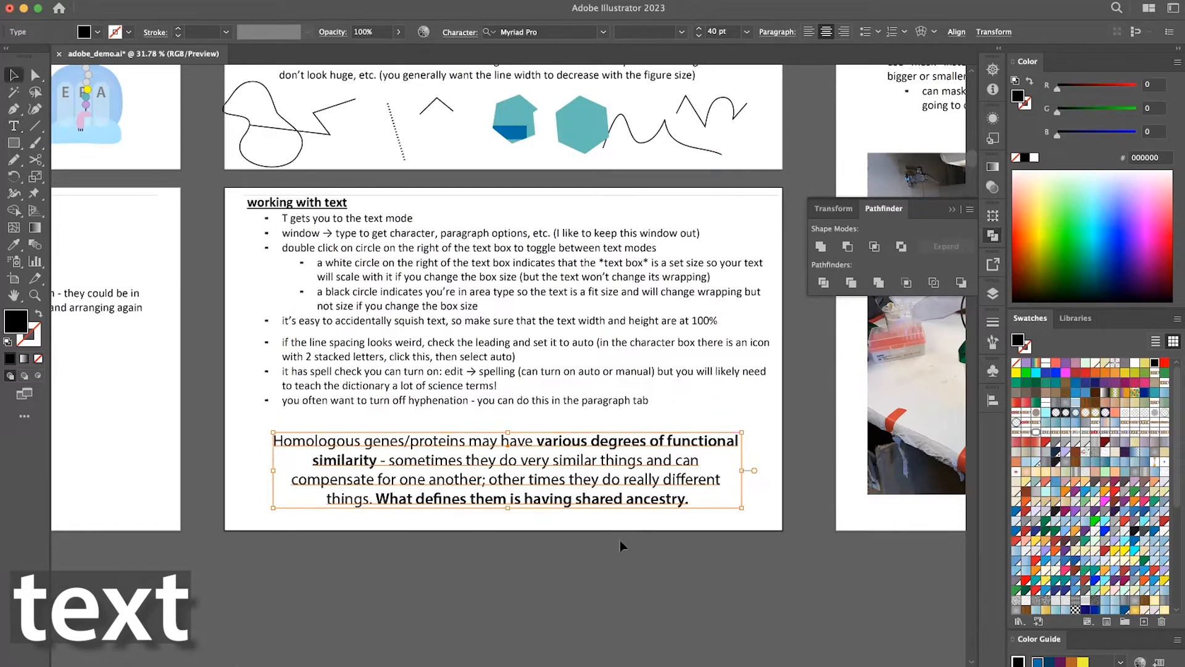
Convert the Homologous genes point text back to area type, and deselect it.
{"action": "left_click", "coordinate": [618, 546]}
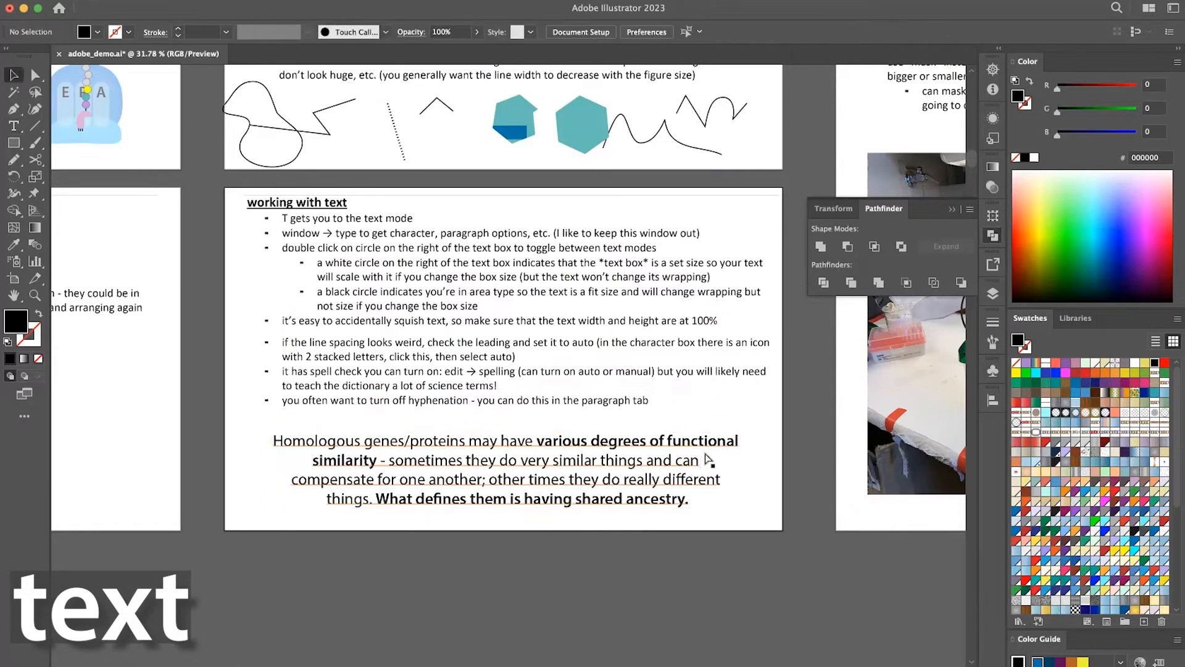
{"action": "left_click", "coordinate": [740, 441]}
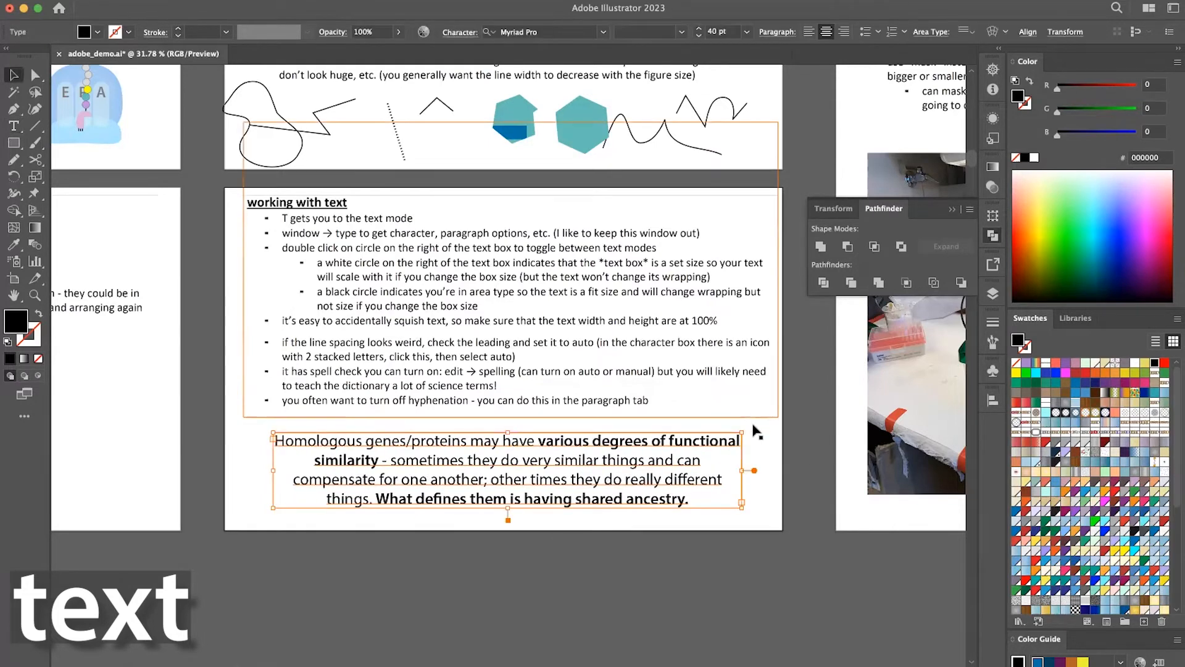
{"action": "left_click", "coordinate": [778, 487]}
Scale down the Homologous genes text box together with the neighbouring artboard's blue illustration to about 1749 by 308 px, and reselect only the text.
{"action": "scroll", "coordinate": [745, 456], "scroll_direction": "down", "scroll_amount": 1}
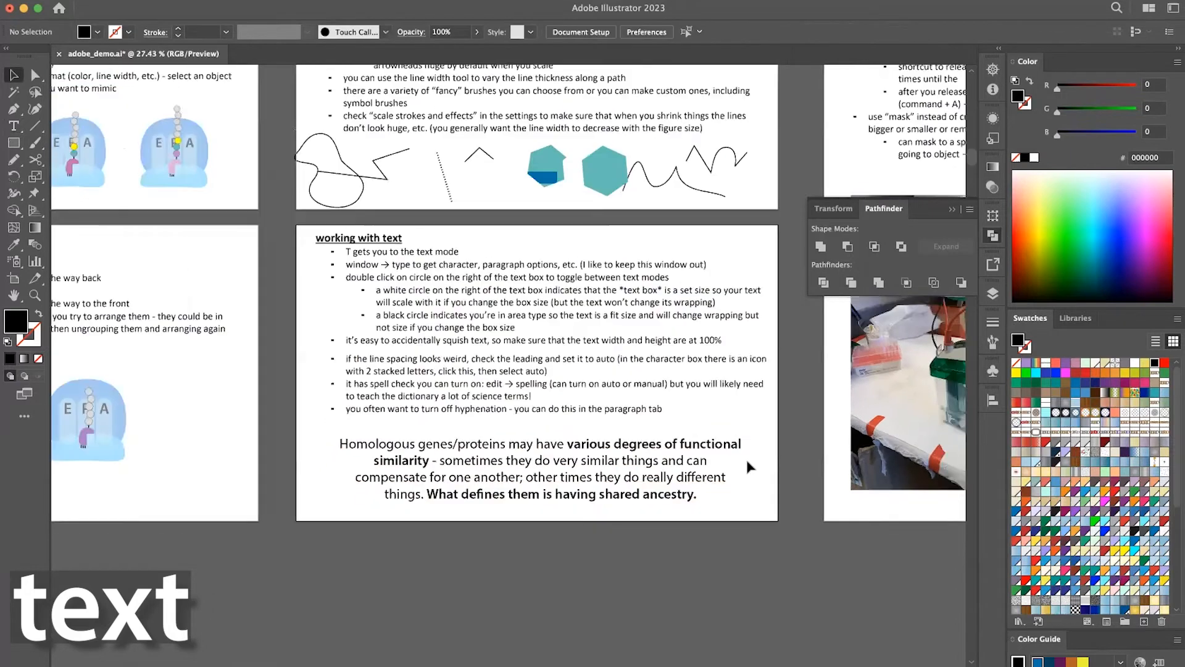
{"action": "left_click", "coordinate": [682, 458]}
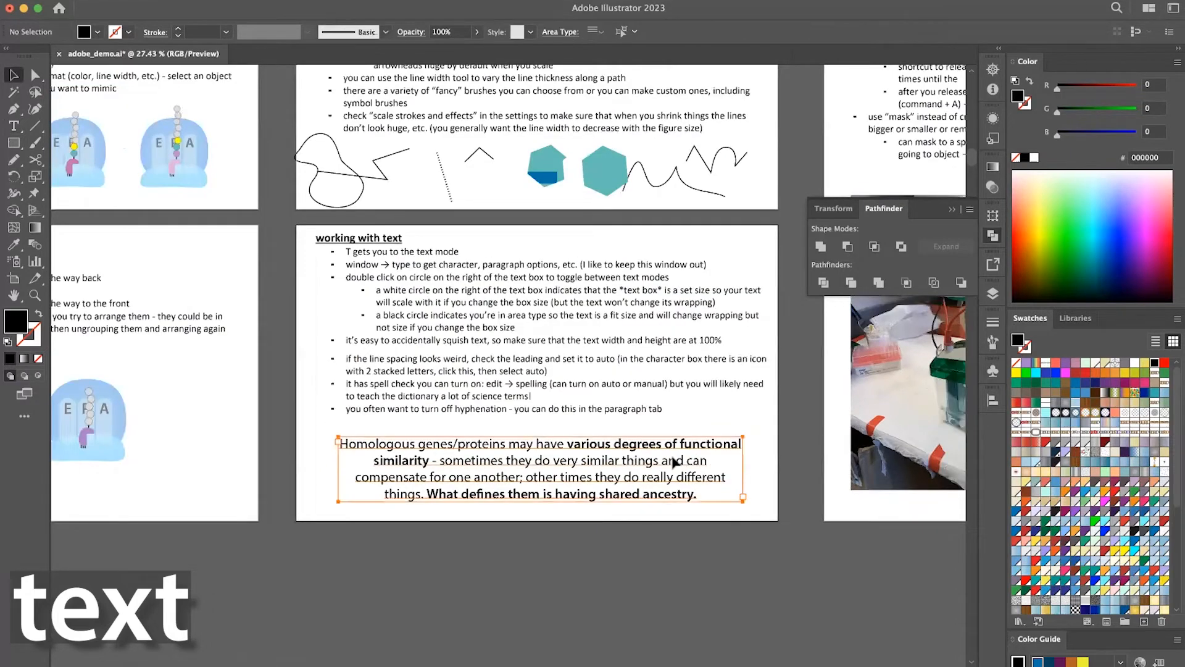
{"action": "left_click", "coordinate": [106, 407], "text": "shift"}
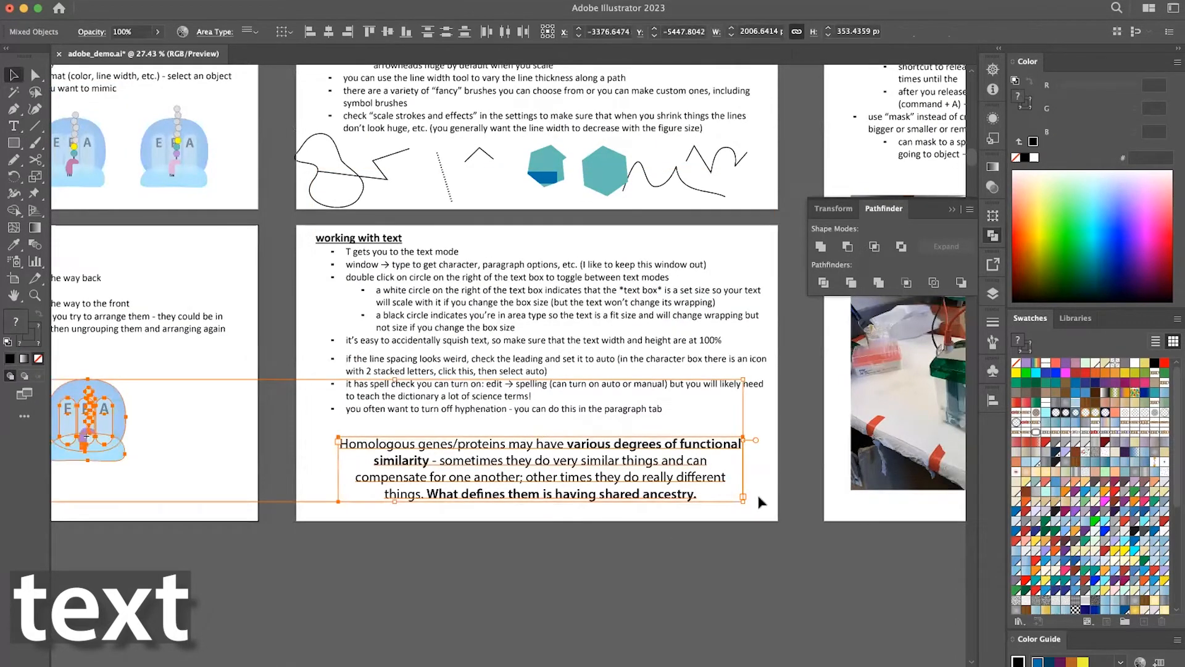
{"action": "left_click_drag", "start_coordinate": [745, 501], "coordinate": [653, 491]}
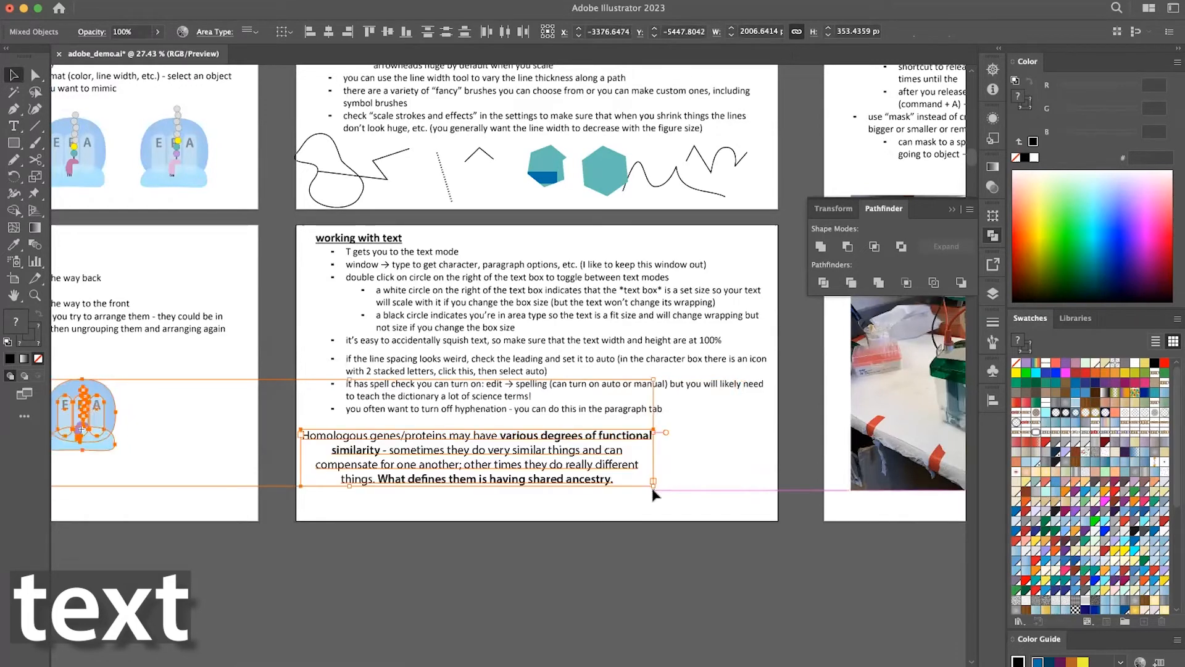
{"action": "left_click", "coordinate": [689, 529]}
{"action": "left_click", "coordinate": [617, 456]}
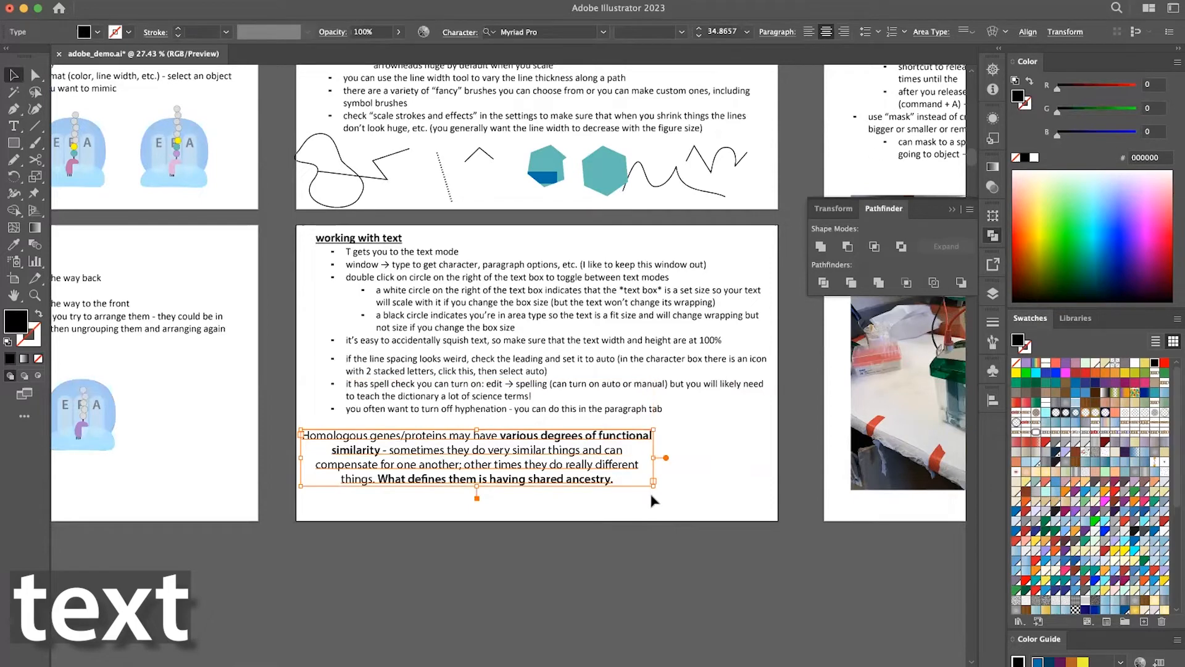
{"action": "key", "text": "z"}
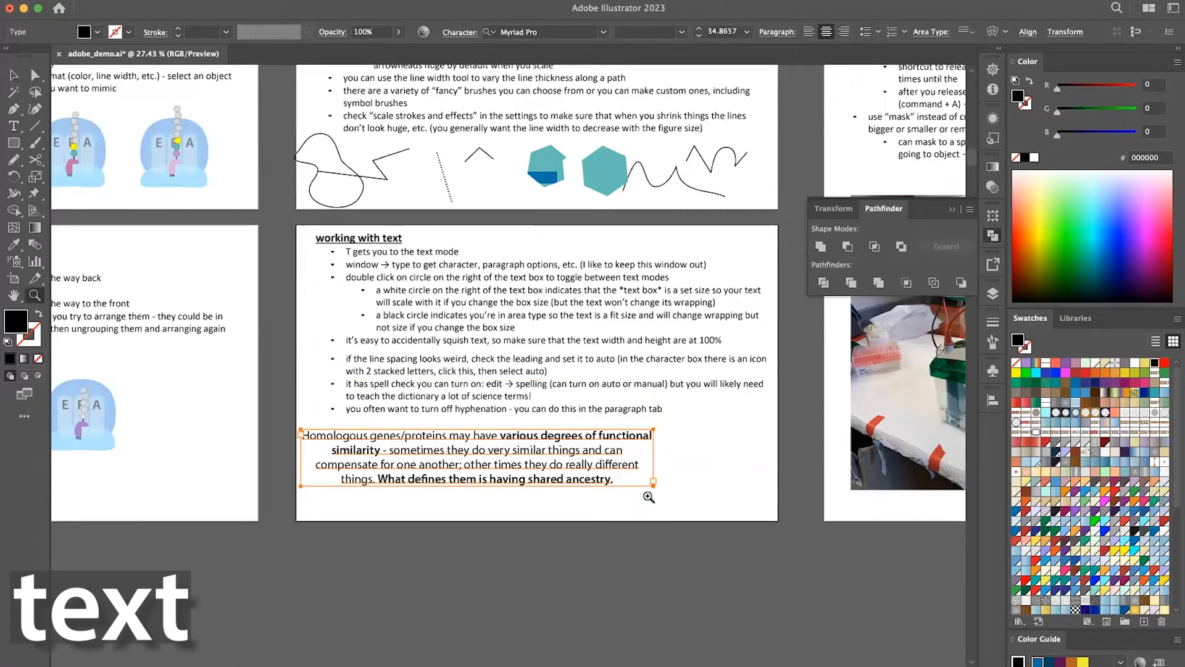
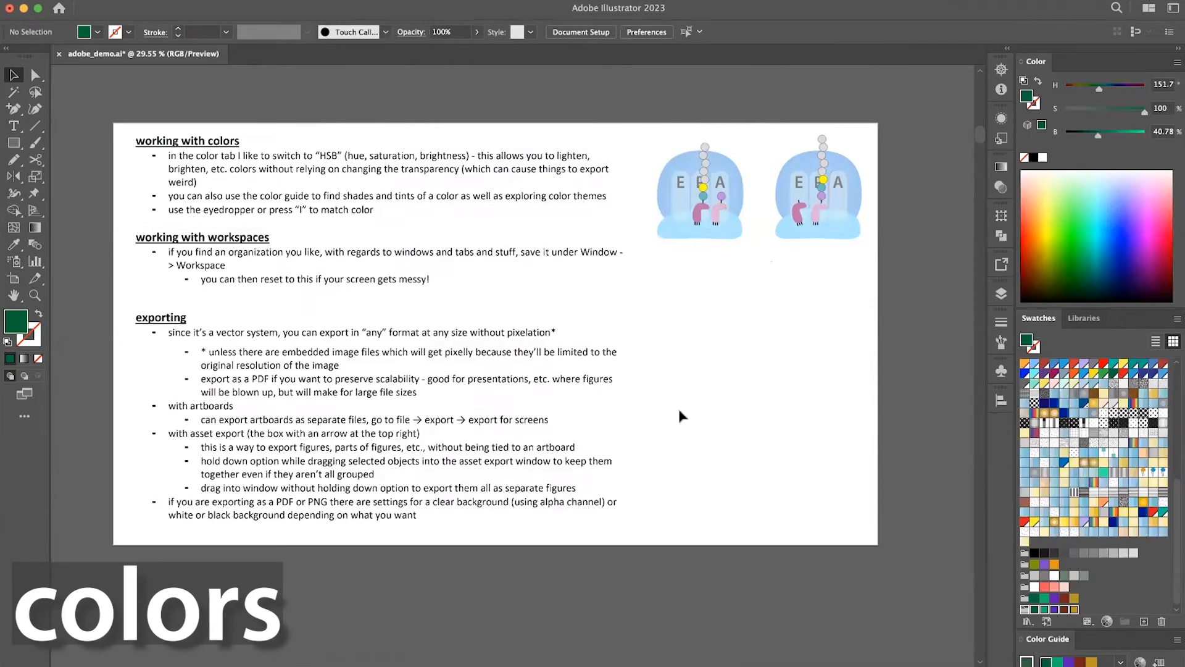
Examine the oval-masked lab photo at high magnification to judge the sharpness of its embedded pixels.
{"action": "scroll", "coordinate": [537, 378], "scroll_direction": "down", "scroll_amount": 1}
{"action": "scroll", "coordinate": [537, 378], "scroll_direction": "down", "scroll_amount": 3}
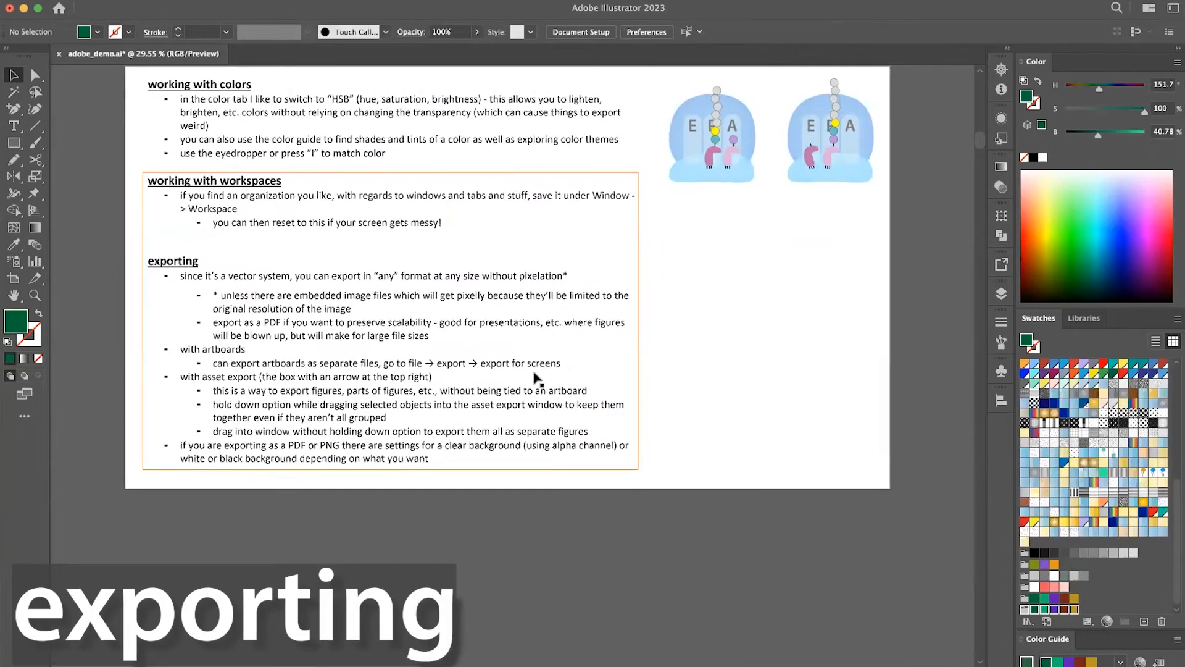
{"action": "scroll", "coordinate": [535, 376], "scroll_direction": "up", "scroll_amount": 3}
{"action": "scroll", "coordinate": [537, 376], "scroll_direction": "up", "scroll_amount": 2}
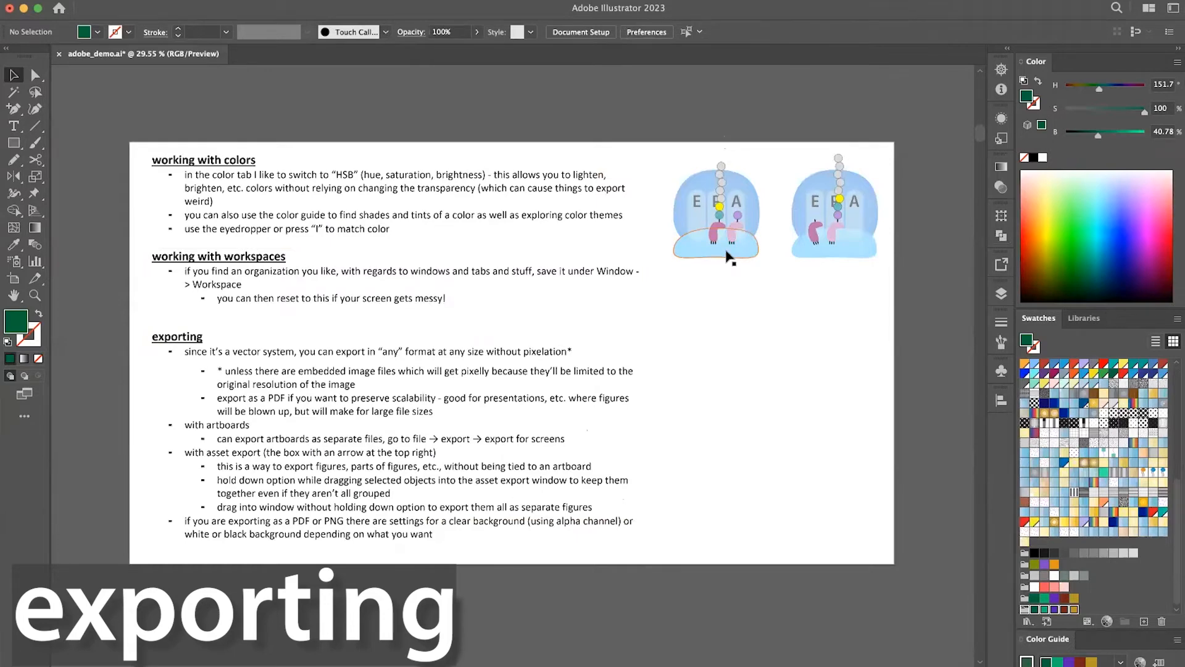
{"action": "scroll", "coordinate": [556, 344], "scroll_direction": "left", "scroll_amount": 10}
{"action": "scroll", "coordinate": [557, 344], "scroll_direction": "down", "scroll_amount": 3}
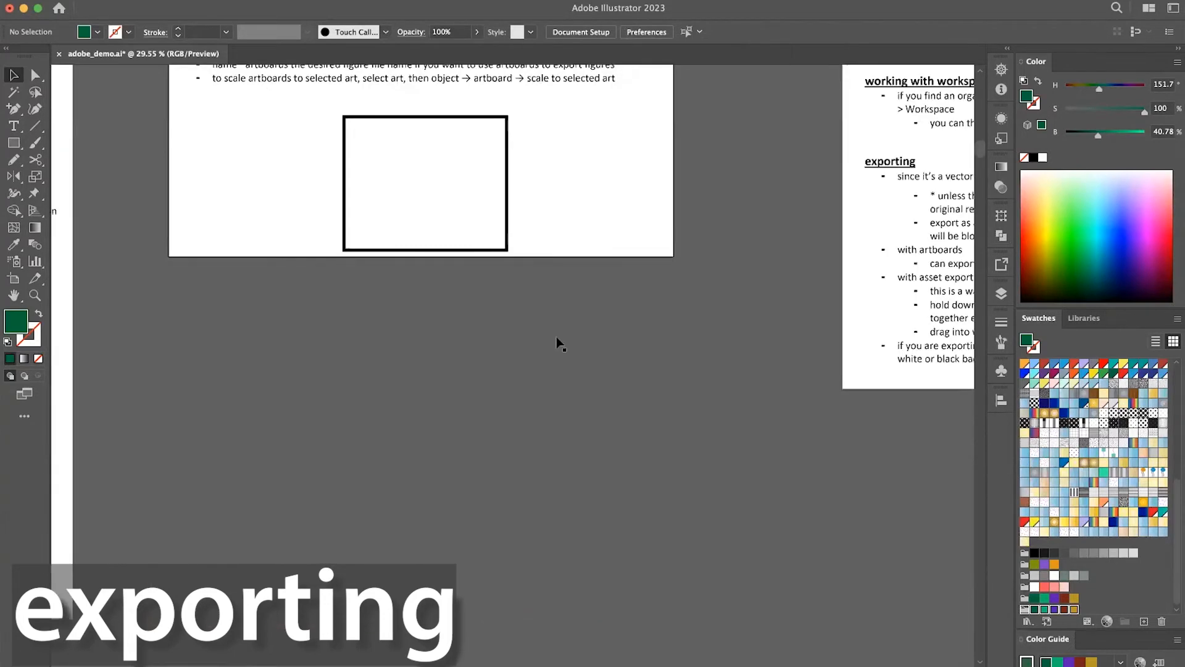
{"action": "scroll", "coordinate": [557, 344], "scroll_direction": "left", "scroll_amount": 15}
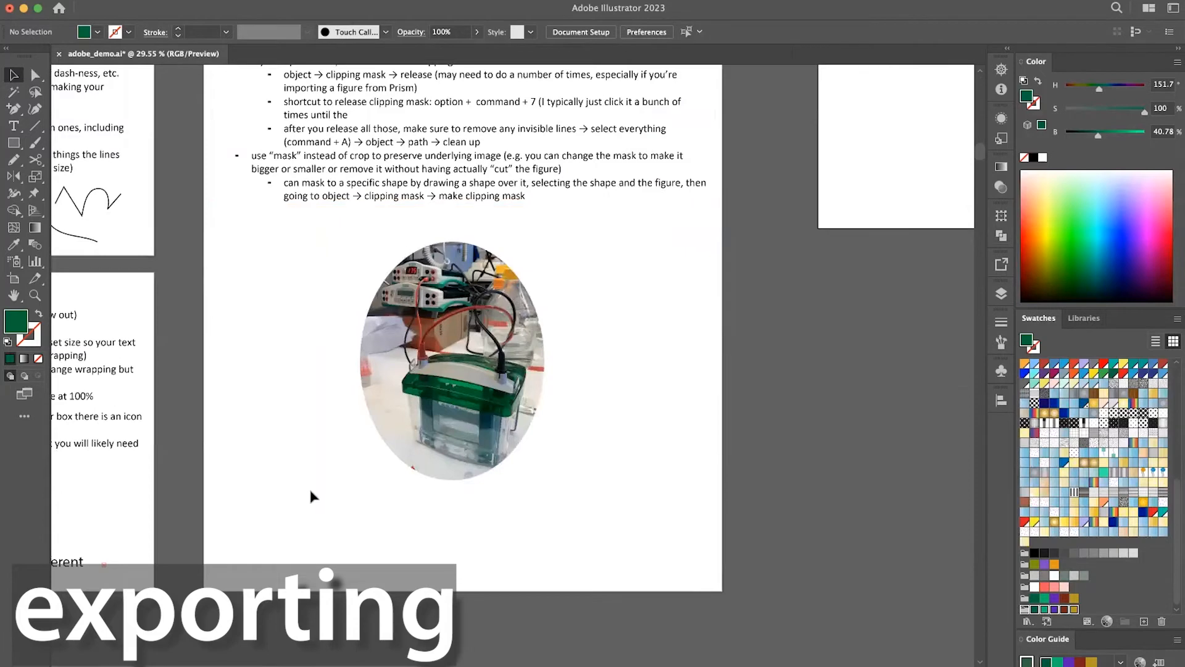
{"action": "scroll", "coordinate": [310, 491], "scroll_direction": "left", "scroll_amount": 3}
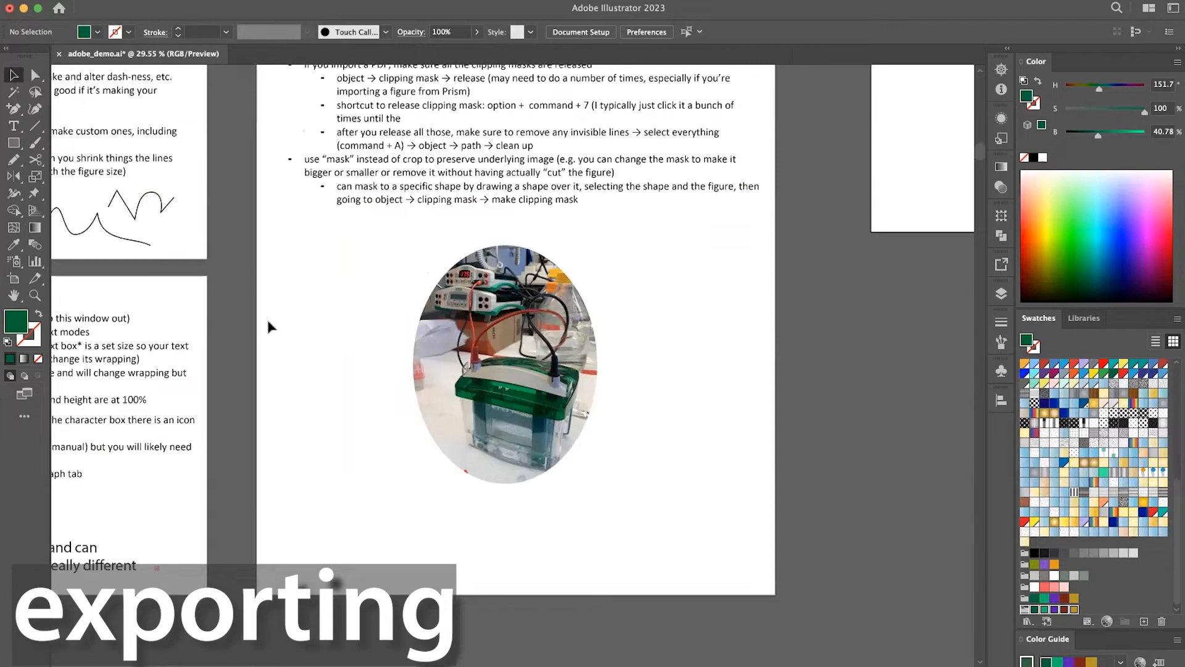
{"action": "scroll", "coordinate": [600, 290], "scroll_direction": "up", "scroll_amount": 3}
{"action": "scroll", "coordinate": [602, 296], "scroll_direction": "up", "scroll_amount": 10}
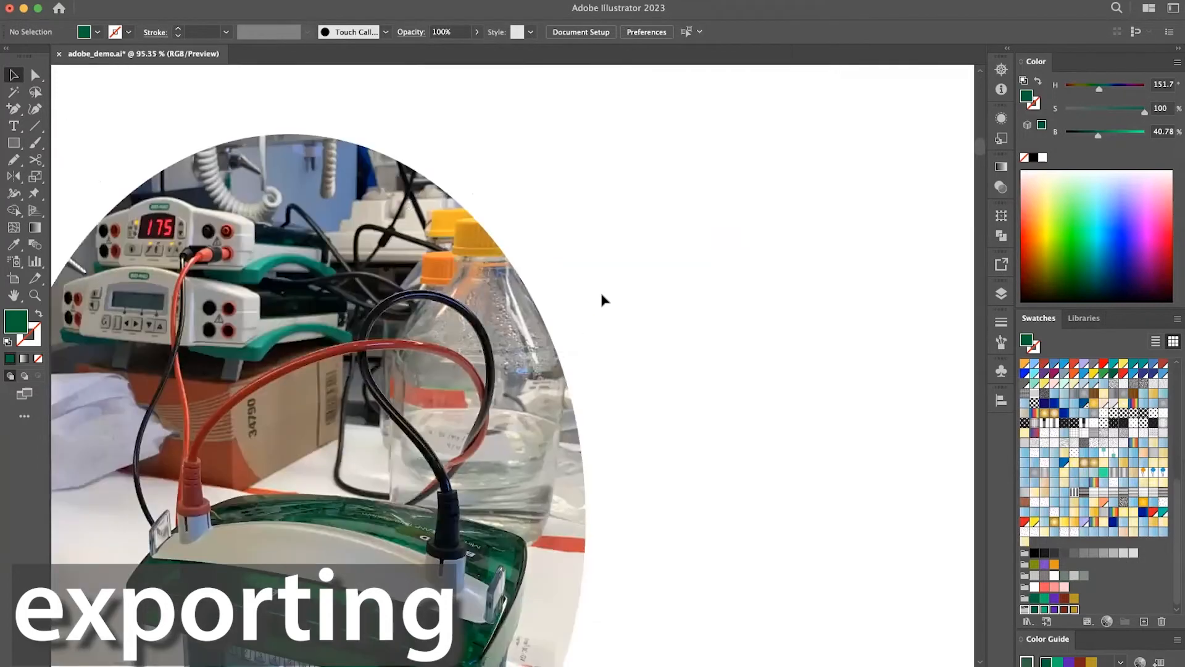
{"action": "scroll", "coordinate": [602, 300], "scroll_direction": "up", "scroll_amount": 6}
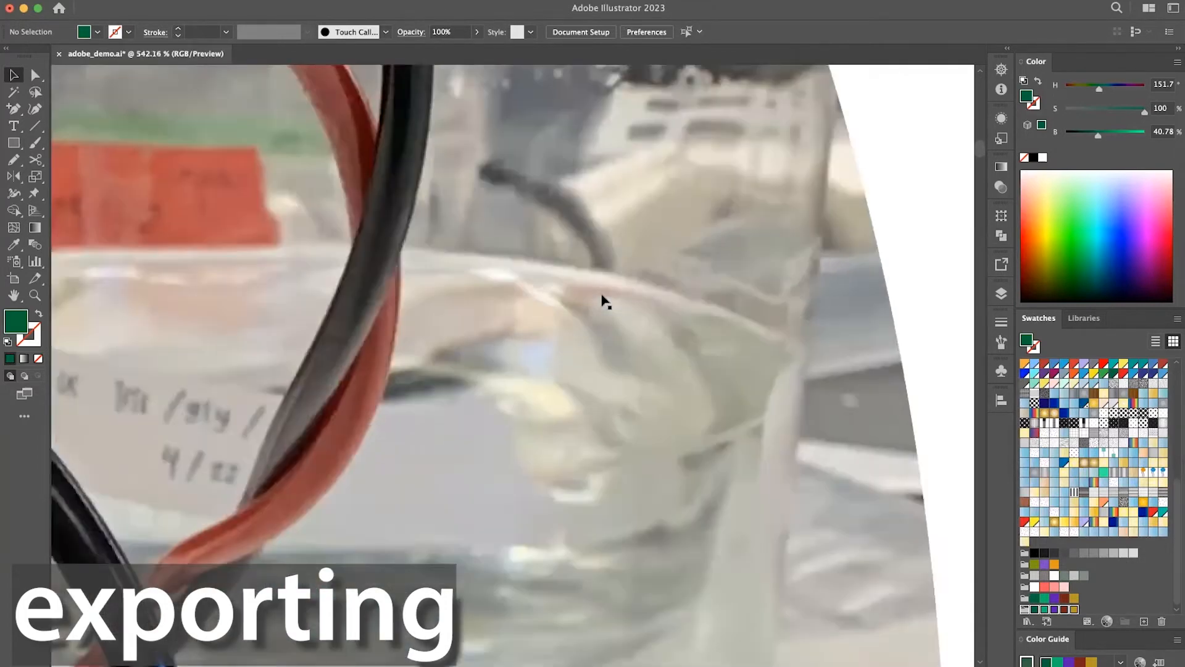
{"action": "scroll", "coordinate": [603, 296], "scroll_direction": "down", "scroll_amount": 15}
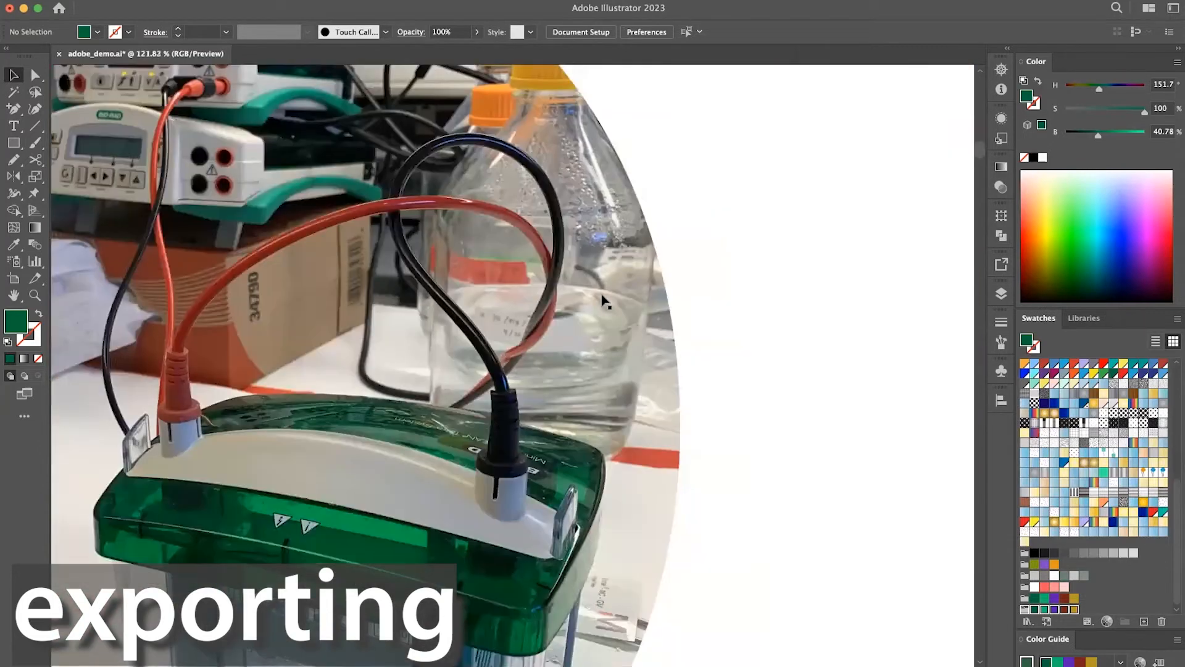
{"action": "scroll", "coordinate": [602, 301], "scroll_direction": "up", "scroll_amount": 1}
{"action": "scroll", "coordinate": [602, 301], "scroll_direction": "left", "scroll_amount": 10}
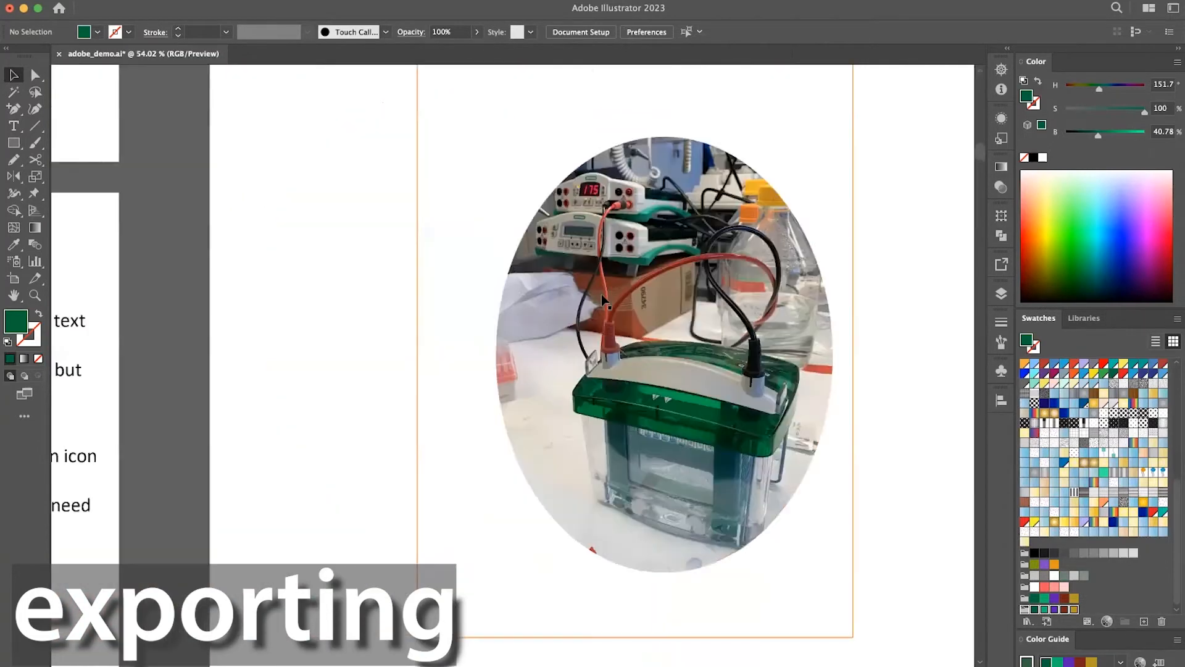
Examine the black curve beside the teal hexagon at high magnification to judge its vector edge quality.
{"action": "scroll", "coordinate": [602, 301], "scroll_direction": "down", "scroll_amount": 3}
{"action": "scroll", "coordinate": [605, 301], "scroll_direction": "up", "scroll_amount": 5}
{"action": "scroll", "coordinate": [603, 297], "scroll_direction": "up", "scroll_amount": 1}
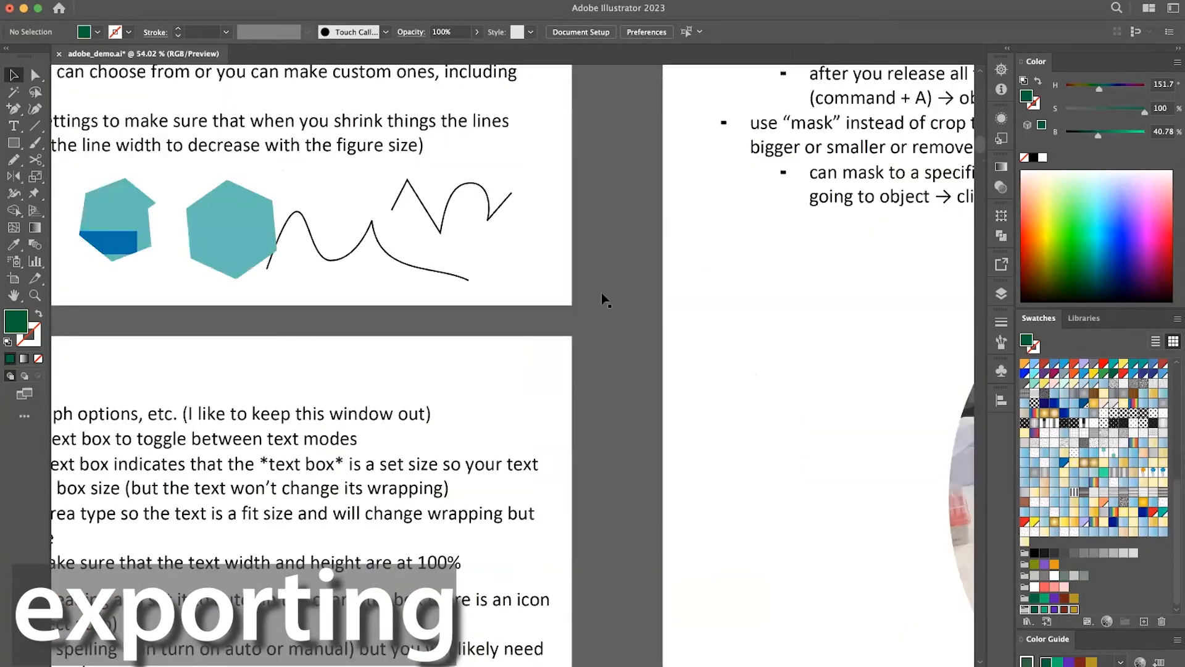
{"action": "scroll", "coordinate": [603, 279], "scroll_direction": "up", "scroll_amount": 10}
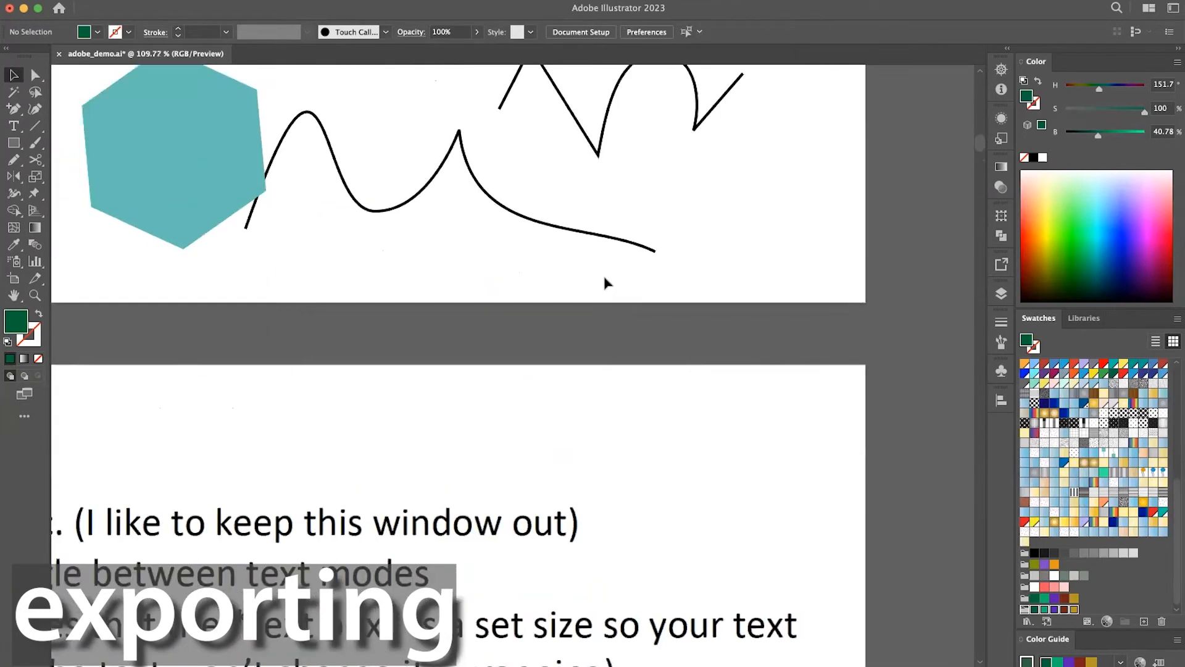
{"action": "scroll", "coordinate": [605, 281], "scroll_direction": "up", "scroll_amount": 3}
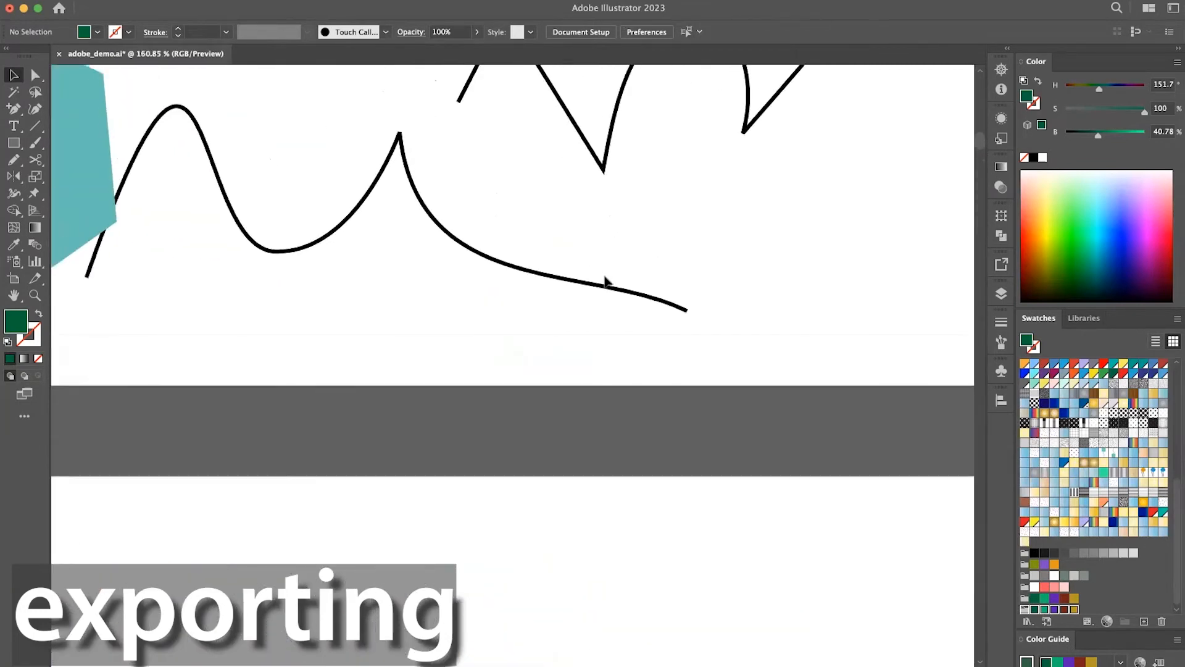
{"action": "scroll", "coordinate": [605, 282], "scroll_direction": "up", "scroll_amount": 3}
{"action": "scroll", "coordinate": [606, 282], "scroll_direction": "down", "scroll_amount": 1}
{"action": "scroll", "coordinate": [605, 281], "scroll_direction": "down", "scroll_amount": 5}
{"action": "scroll", "coordinate": [528, 598], "scroll_direction": "down", "scroll_amount": 8}
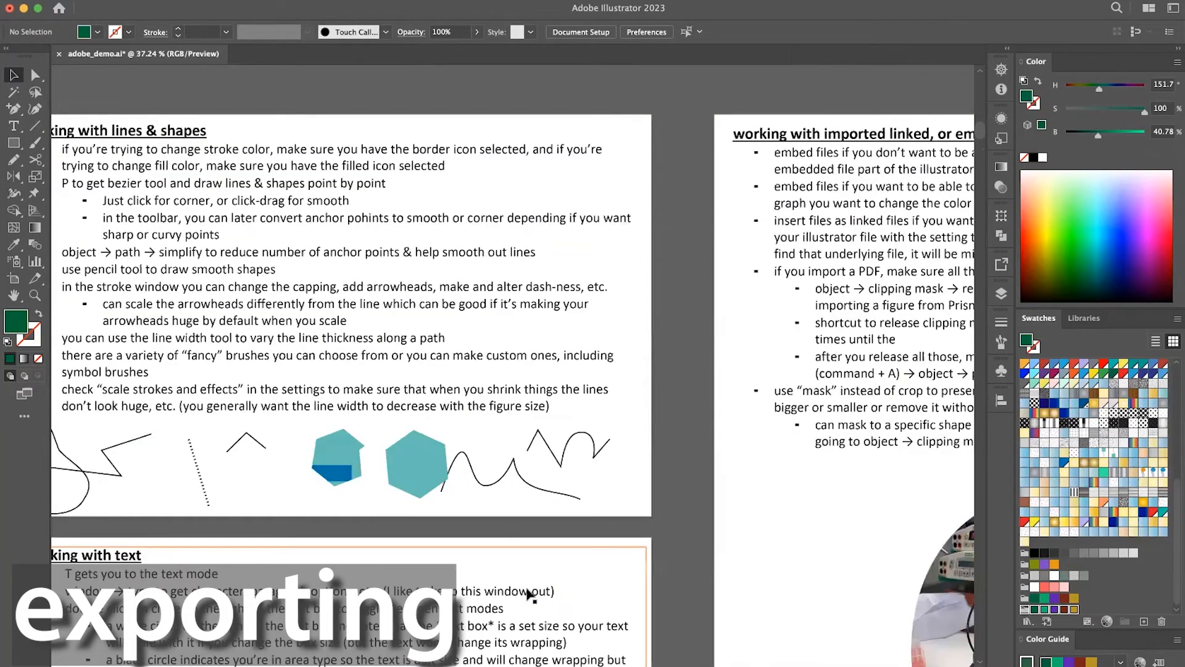
Inspect the bold word "functional" in the Homologous genes text close up to judge its edge quality.
{"action": "scroll", "coordinate": [529, 594], "scroll_direction": "down", "scroll_amount": 3}
{"action": "scroll", "coordinate": [556, 339], "scroll_direction": "down", "scroll_amount": 3}
{"action": "scroll", "coordinate": [546, 443], "scroll_direction": "up", "scroll_amount": 8}
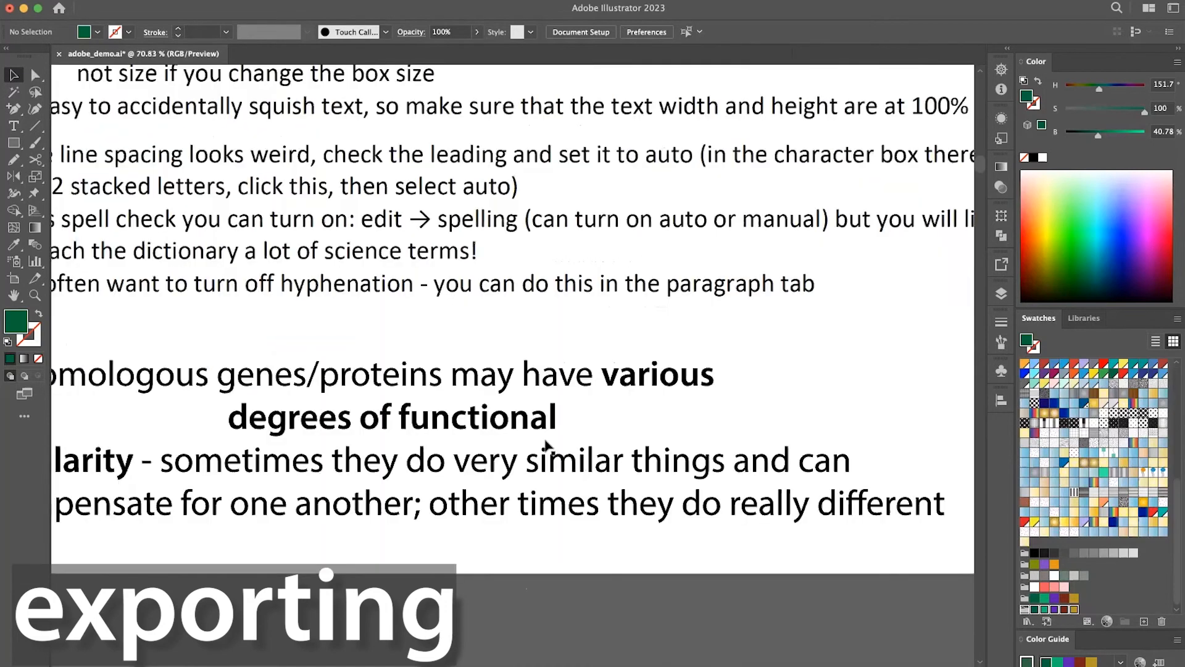
{"action": "scroll", "coordinate": [546, 444], "scroll_direction": "up", "scroll_amount": 4}
{"action": "scroll", "coordinate": [587, 323], "scroll_direction": "up", "scroll_amount": 8}
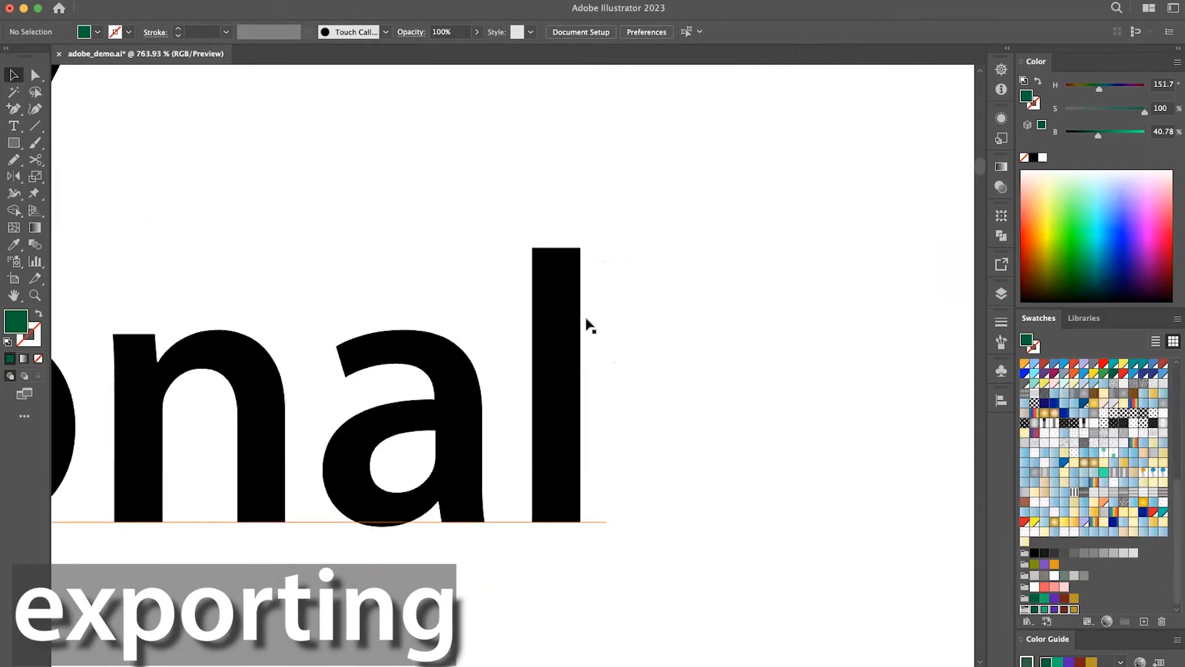
{"action": "scroll", "coordinate": [587, 323], "scroll_direction": "down", "scroll_amount": 8}
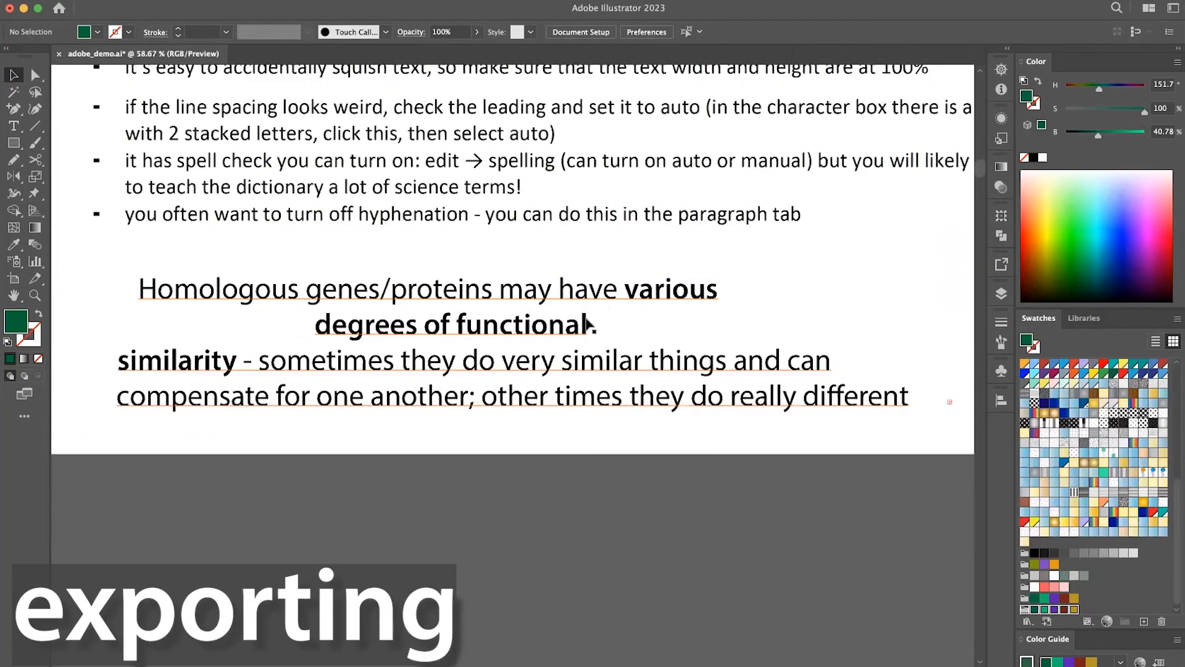
{"action": "scroll", "coordinate": [586, 323], "scroll_direction": "down", "scroll_amount": 4}
Open Export for Screens from the exporting notes artboard and clear the selection of all artboards.
{"action": "scroll", "coordinate": [586, 323], "scroll_direction": "right", "scroll_amount": 5}
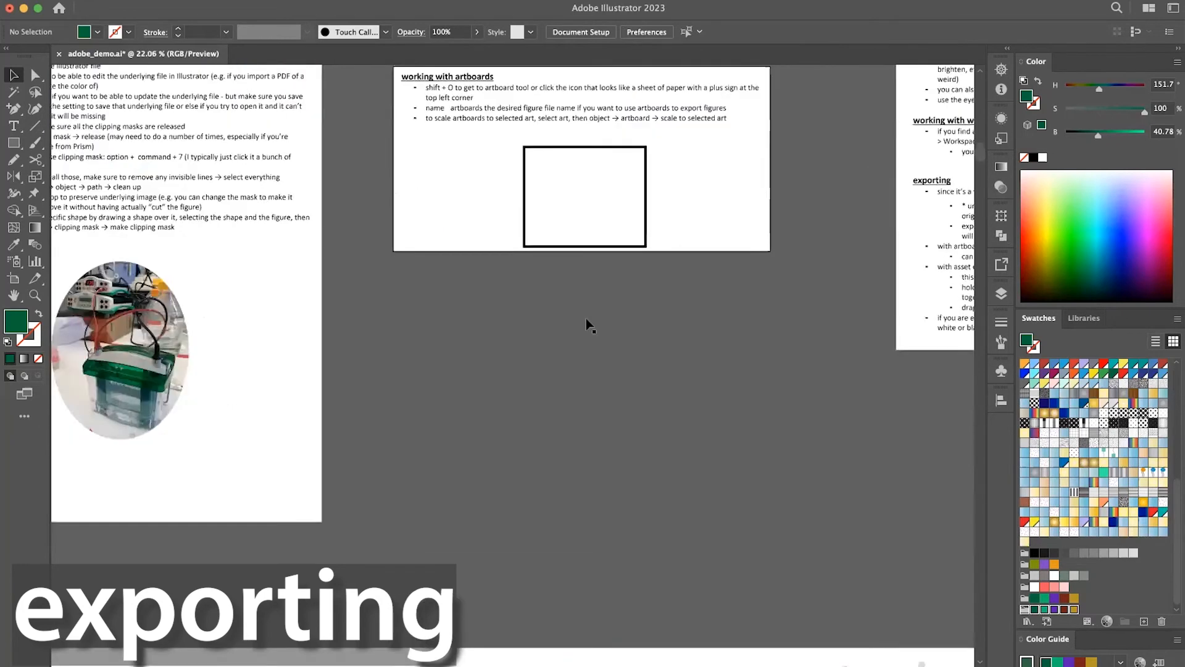
{"action": "scroll", "coordinate": [586, 323], "scroll_direction": "right", "scroll_amount": 10}
{"action": "scroll", "coordinate": [586, 323], "scroll_direction": "up", "scroll_amount": 2}
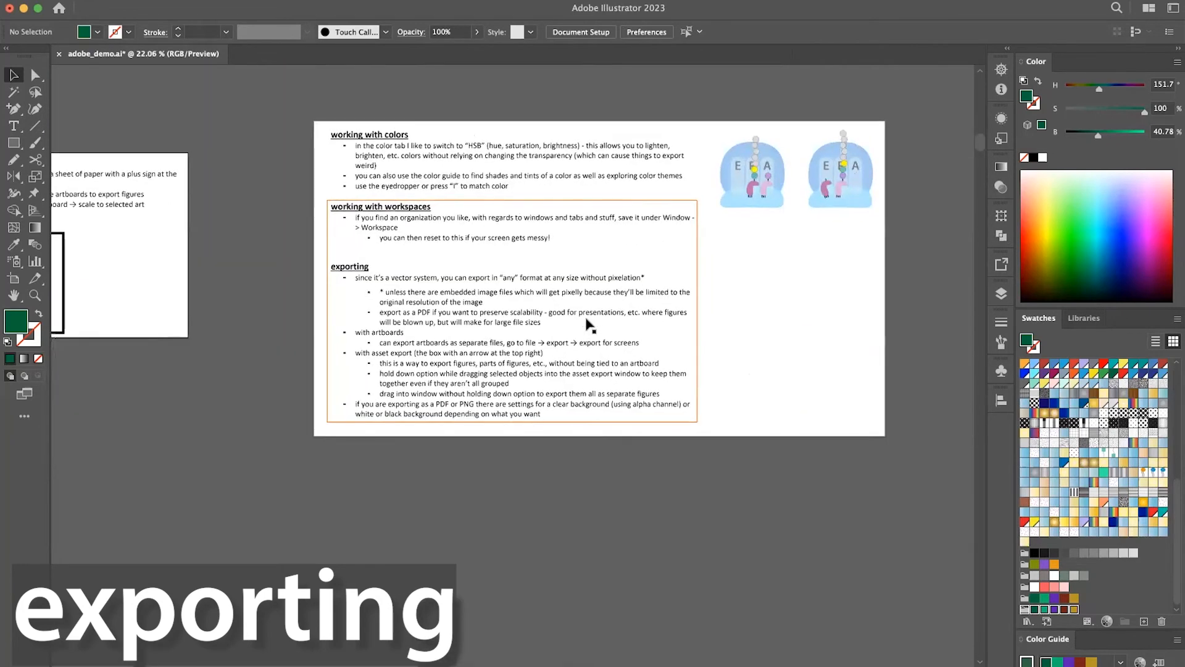
{"action": "scroll", "coordinate": [592, 248], "scroll_direction": "up", "scroll_amount": 2}
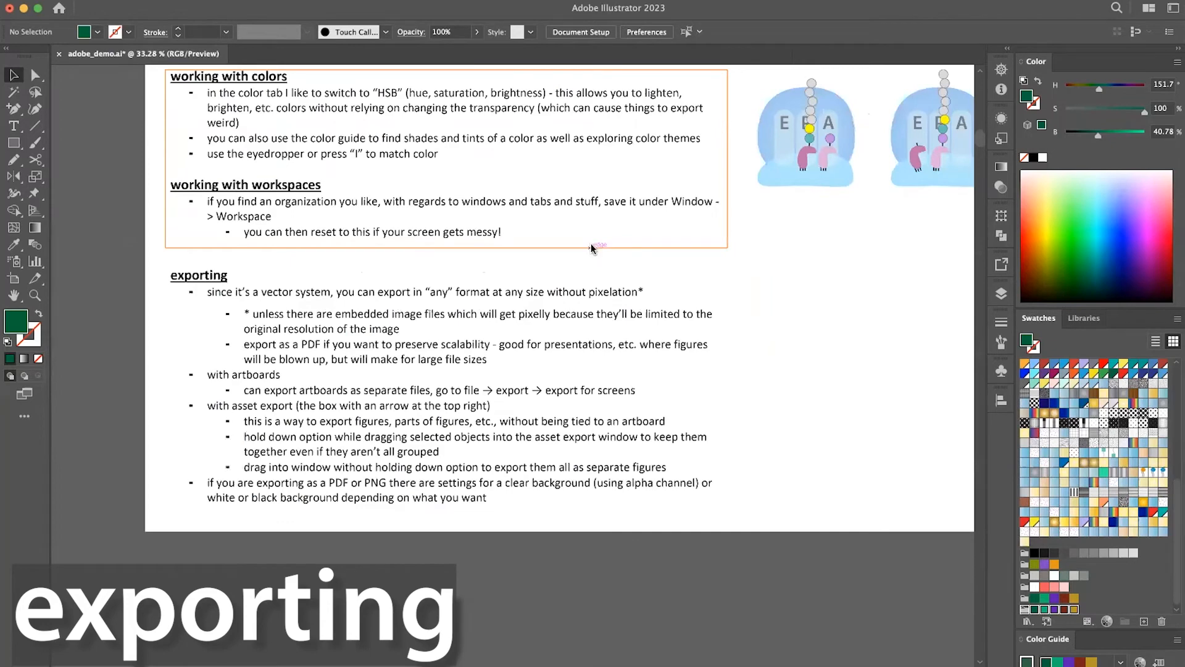
{"action": "scroll", "coordinate": [591, 243], "scroll_direction": "up", "scroll_amount": 1}
{"action": "scroll", "coordinate": [591, 244], "scroll_direction": "right", "scroll_amount": 1}
{"action": "left_click", "coordinate": [99, 0]}
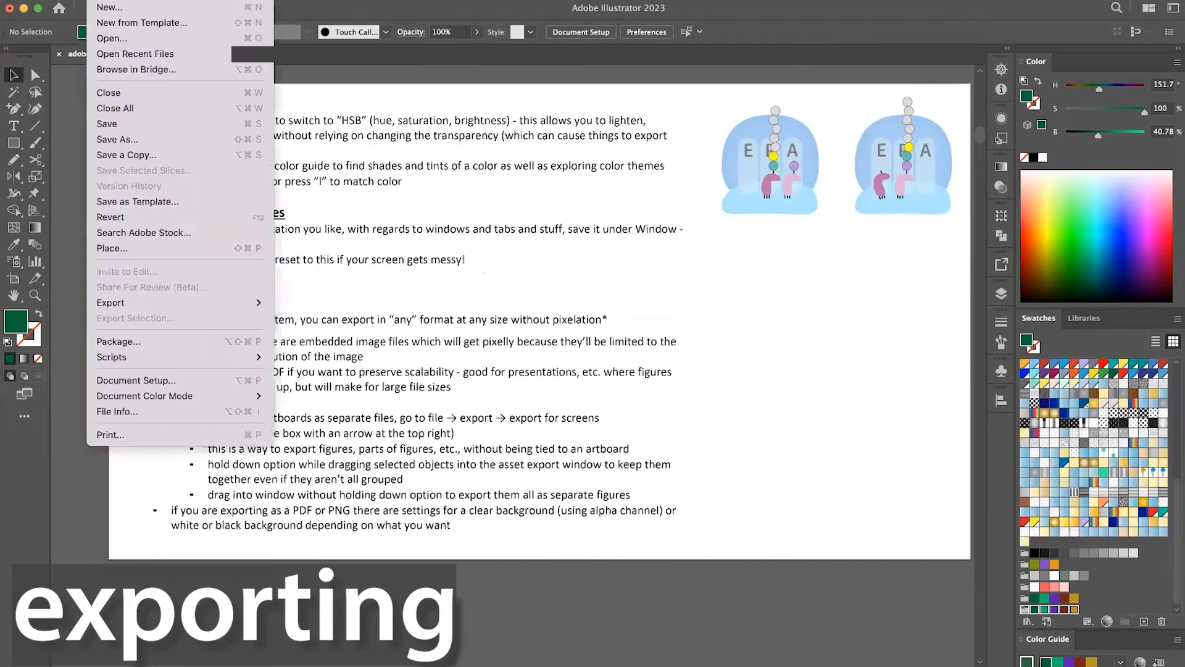
{"action": "mouse_move", "coordinate": [172, 301]}
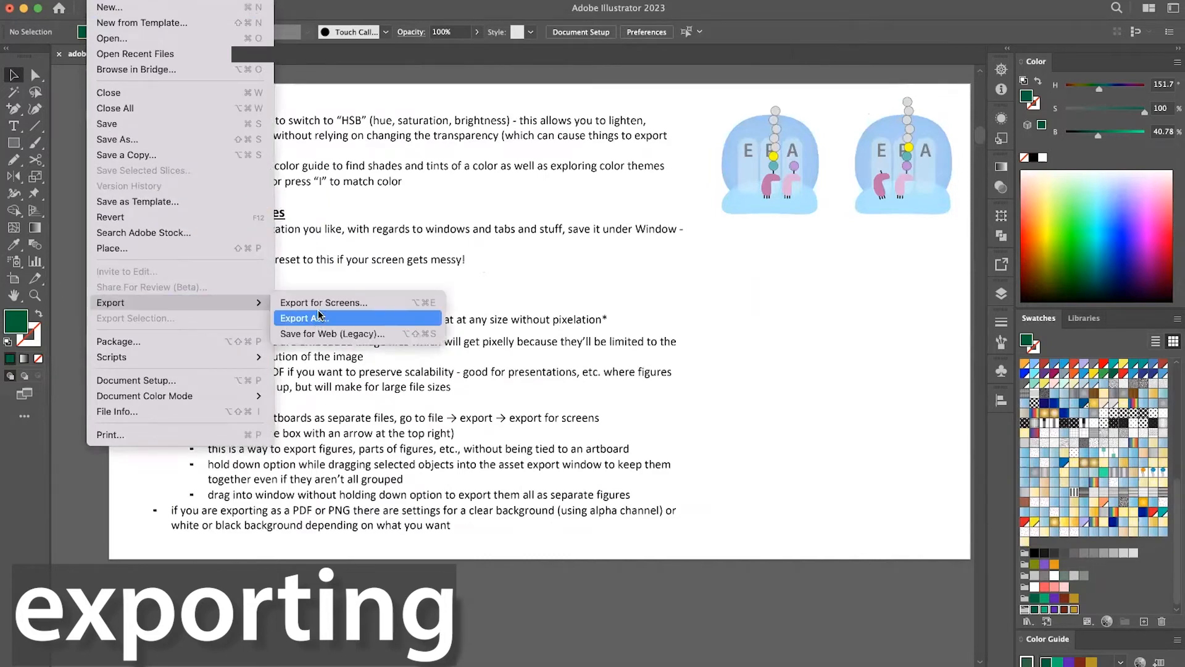
{"action": "left_click", "coordinate": [320, 305]}
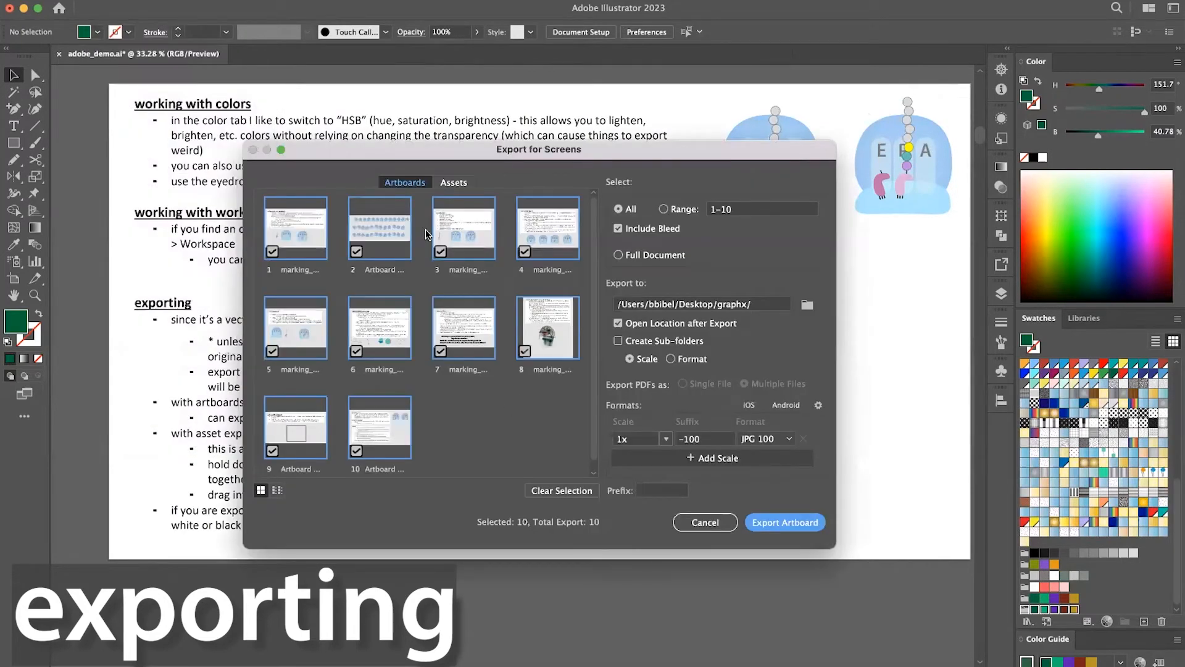
{"action": "left_click", "coordinate": [542, 491]}
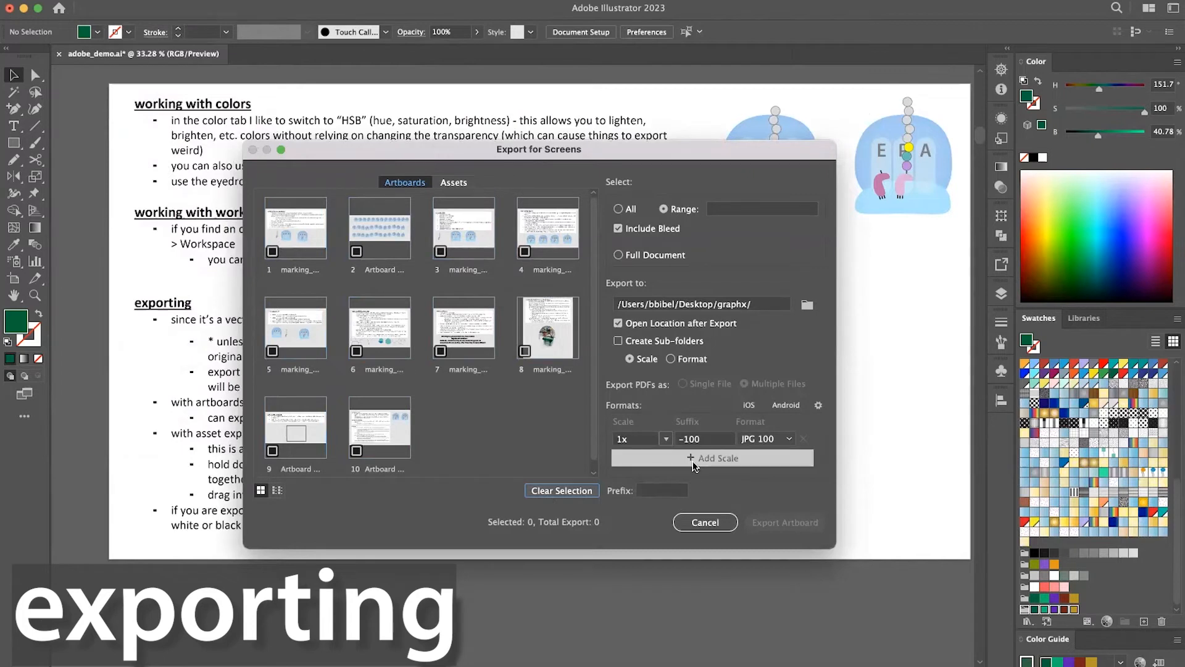
Review the available export file formats and the PNG background colour options, and cancel the export without saving settings.
{"action": "left_click", "coordinate": [789, 439]}
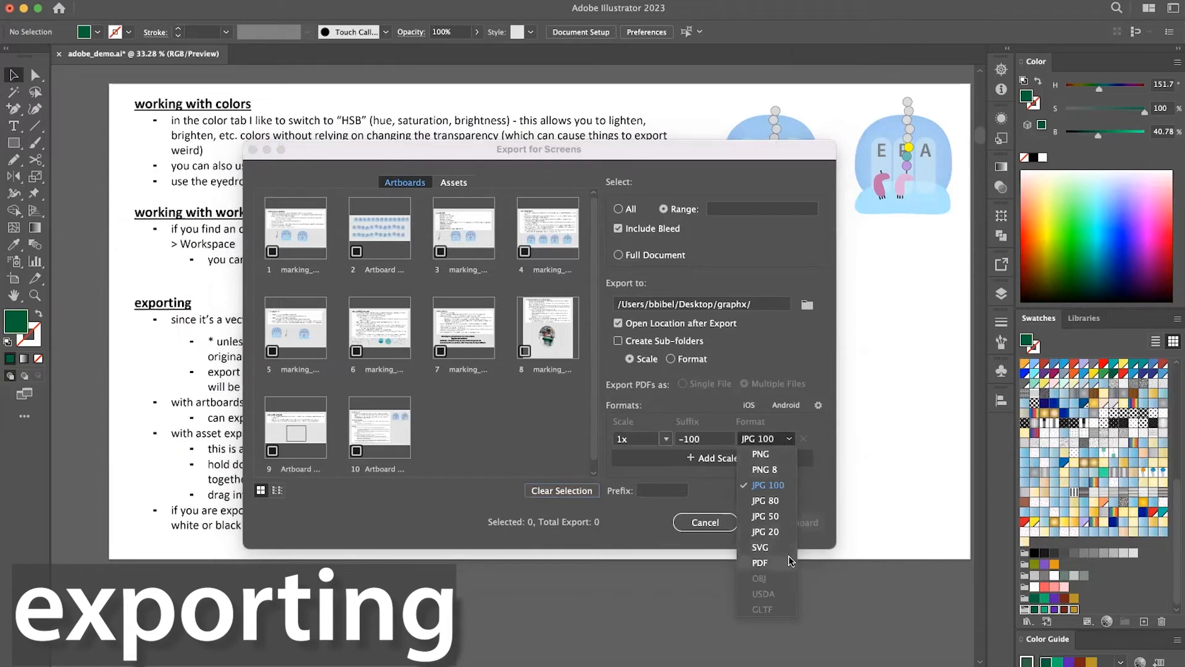
{"action": "left_click", "coordinate": [821, 488]}
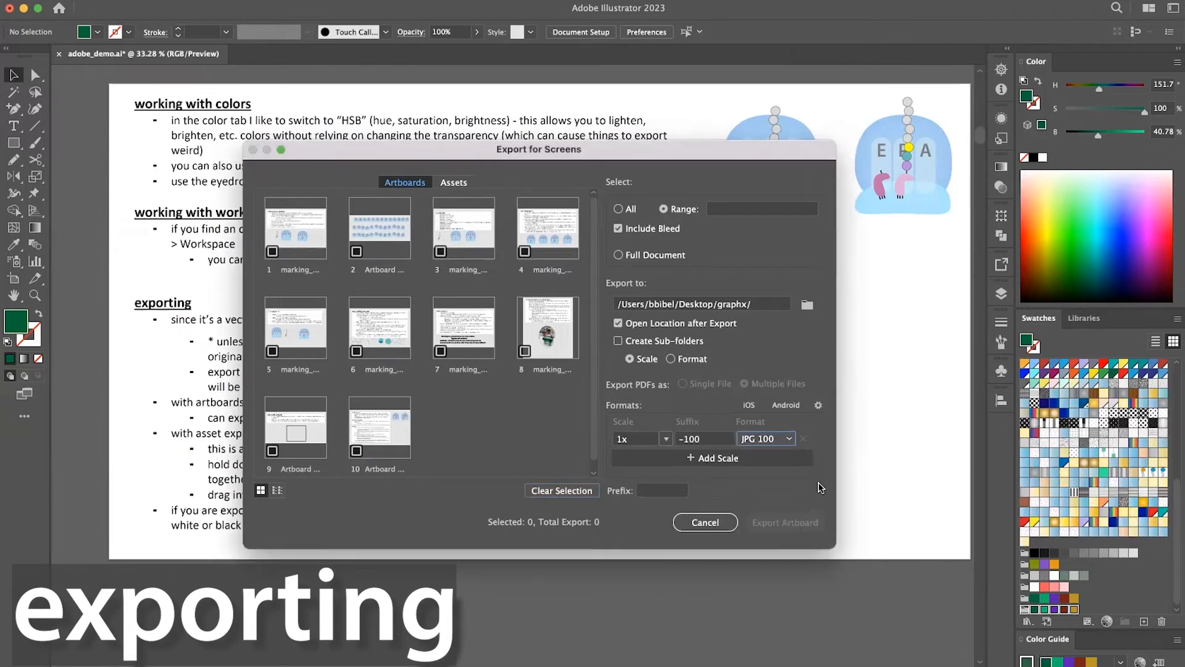
{"action": "left_click", "coordinate": [818, 405]}
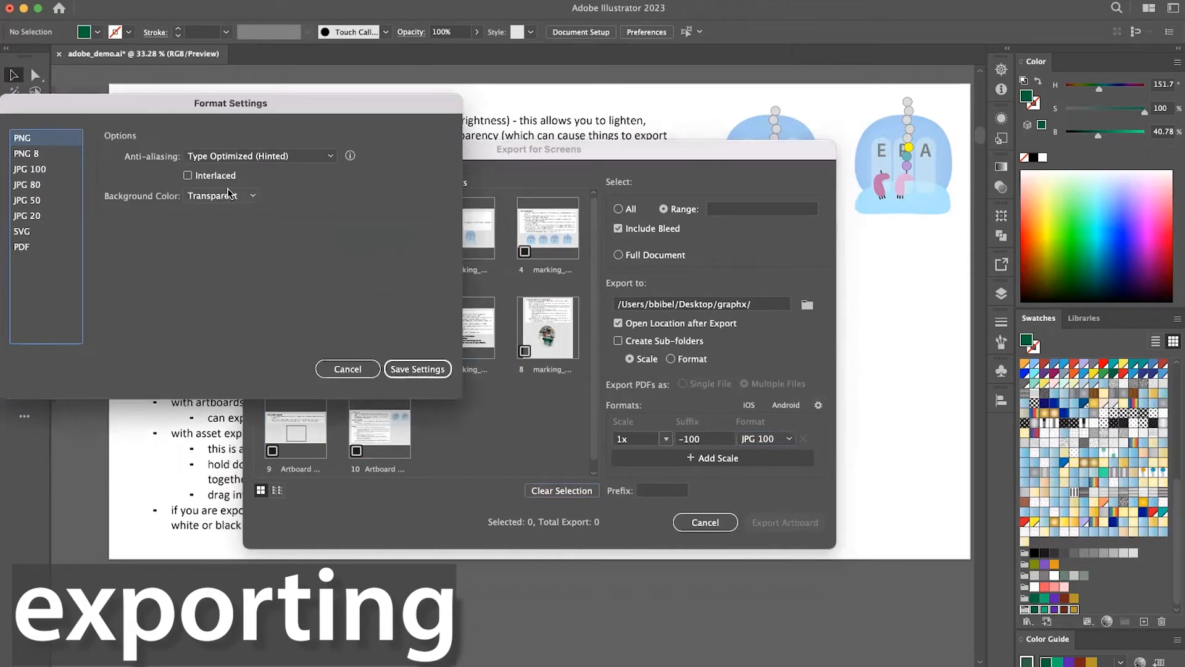
{"action": "left_click", "coordinate": [247, 196]}
{"action": "left_click", "coordinate": [279, 214]}
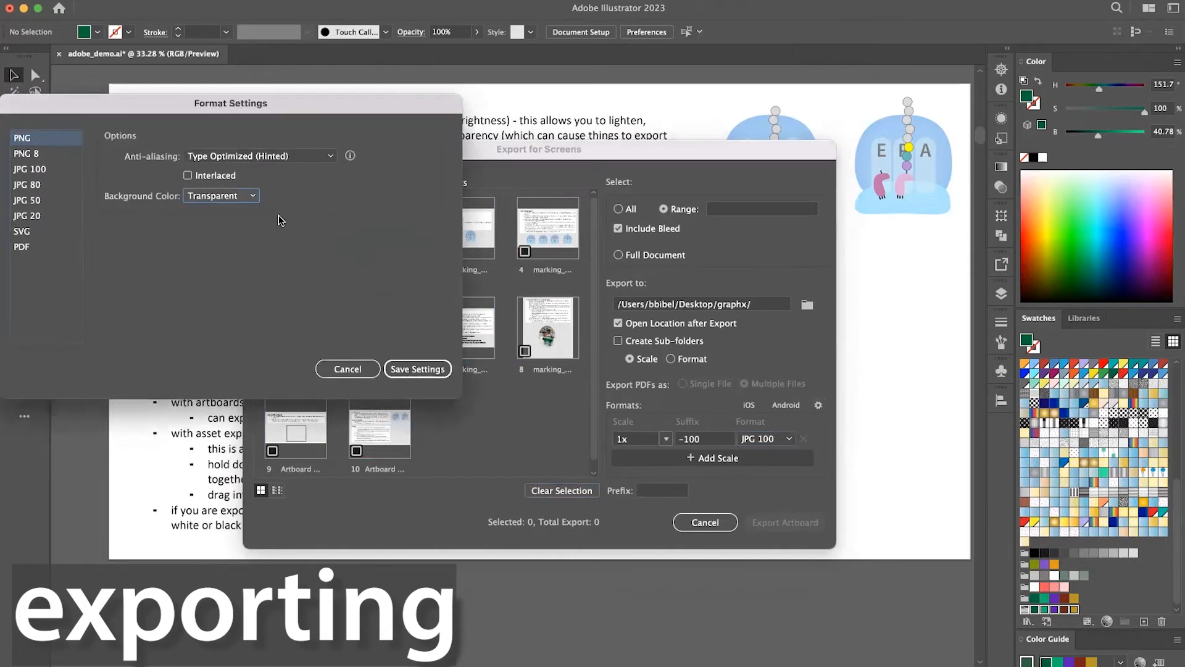
{"action": "left_click", "coordinate": [343, 372]}
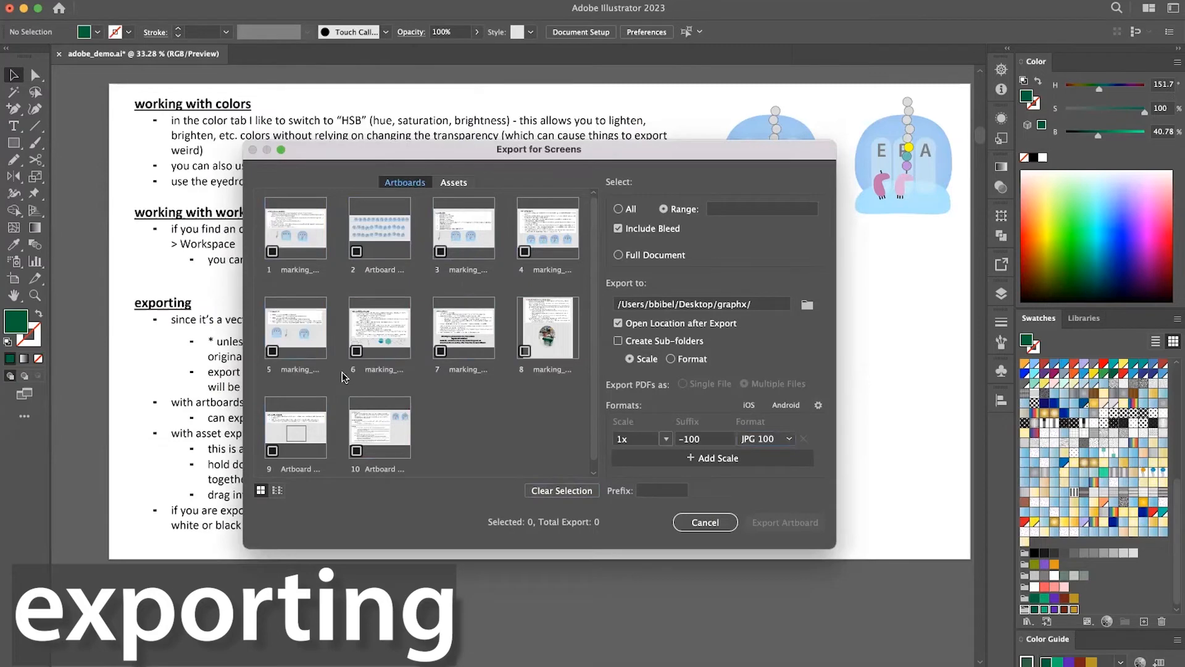
{"action": "left_click", "coordinate": [706, 522]}
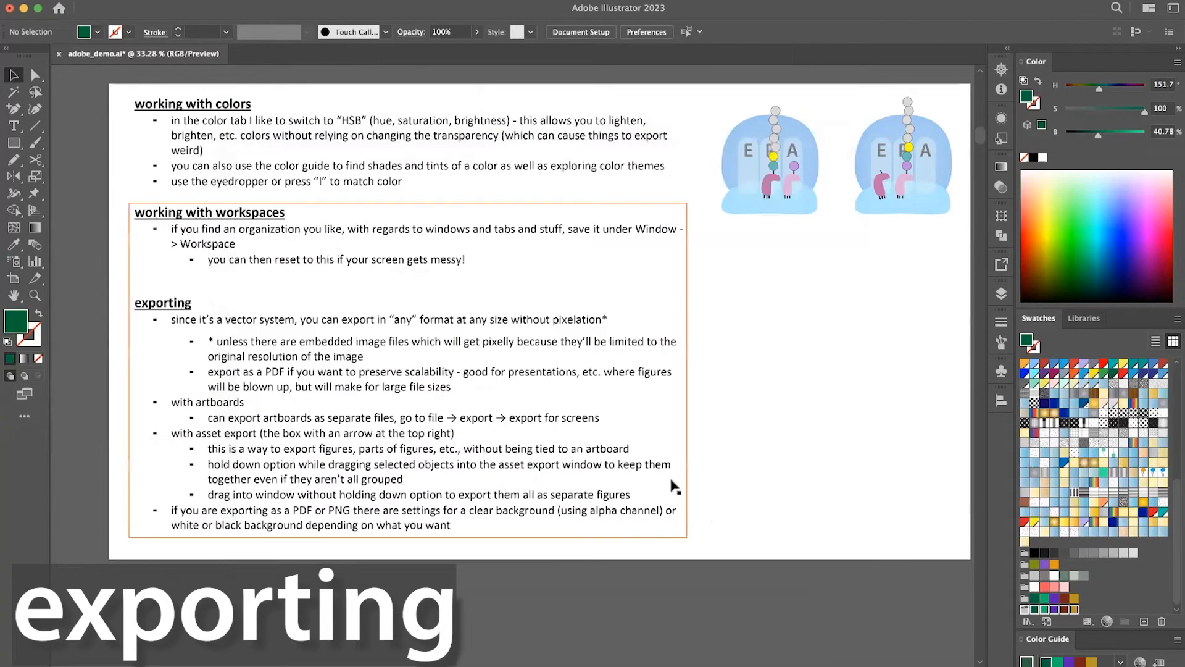
Select the left EPA ribosome figure beside the notes and add it as an asset in Asset Export.
{"action": "scroll", "coordinate": [676, 486], "scroll_direction": "down", "scroll_amount": 1}
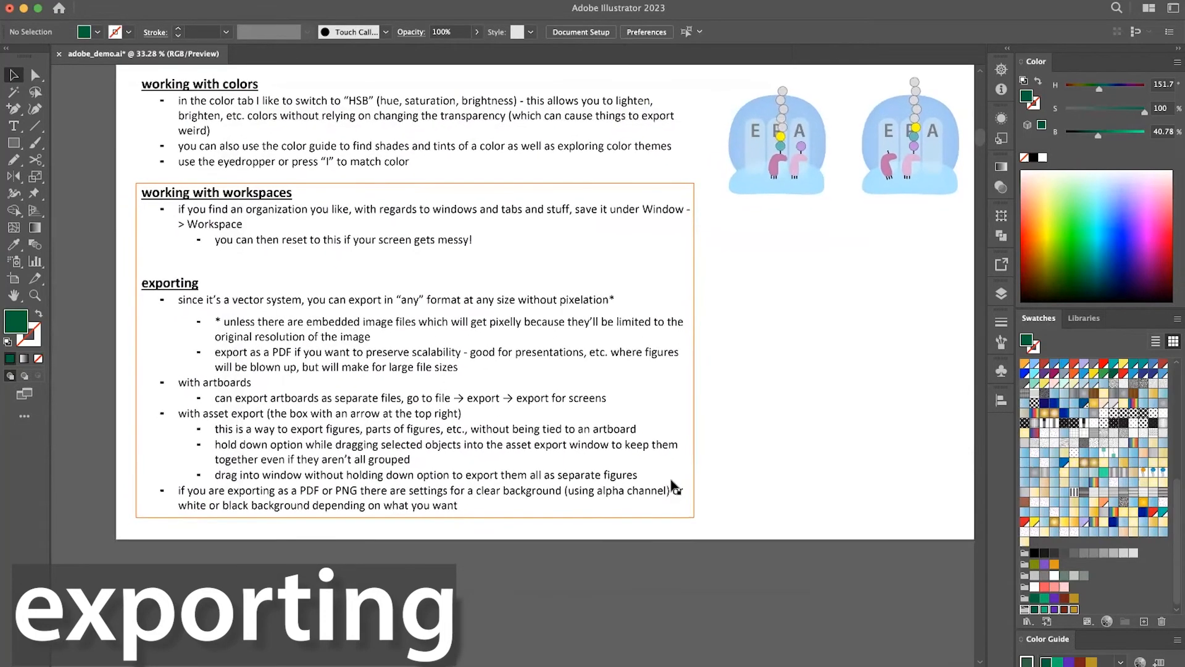
{"action": "scroll", "coordinate": [799, 284], "scroll_direction": "up", "scroll_amount": 2}
{"action": "scroll", "coordinate": [799, 284], "scroll_direction": "right", "scroll_amount": 2}
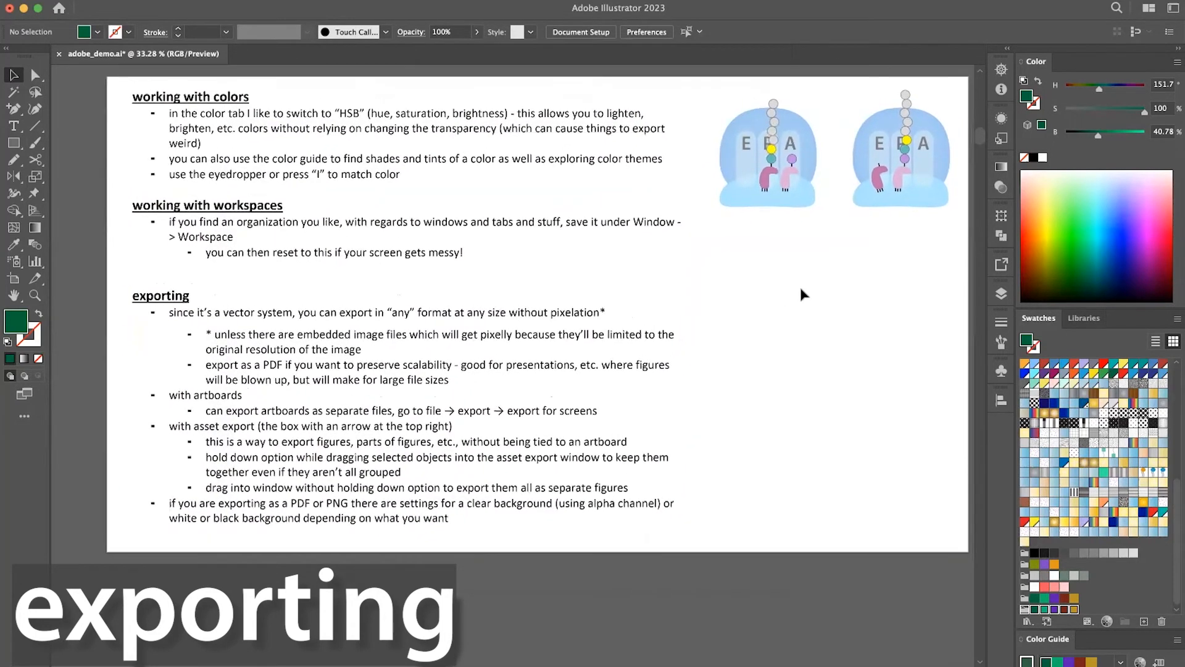
{"action": "left_click", "coordinate": [762, 206]}
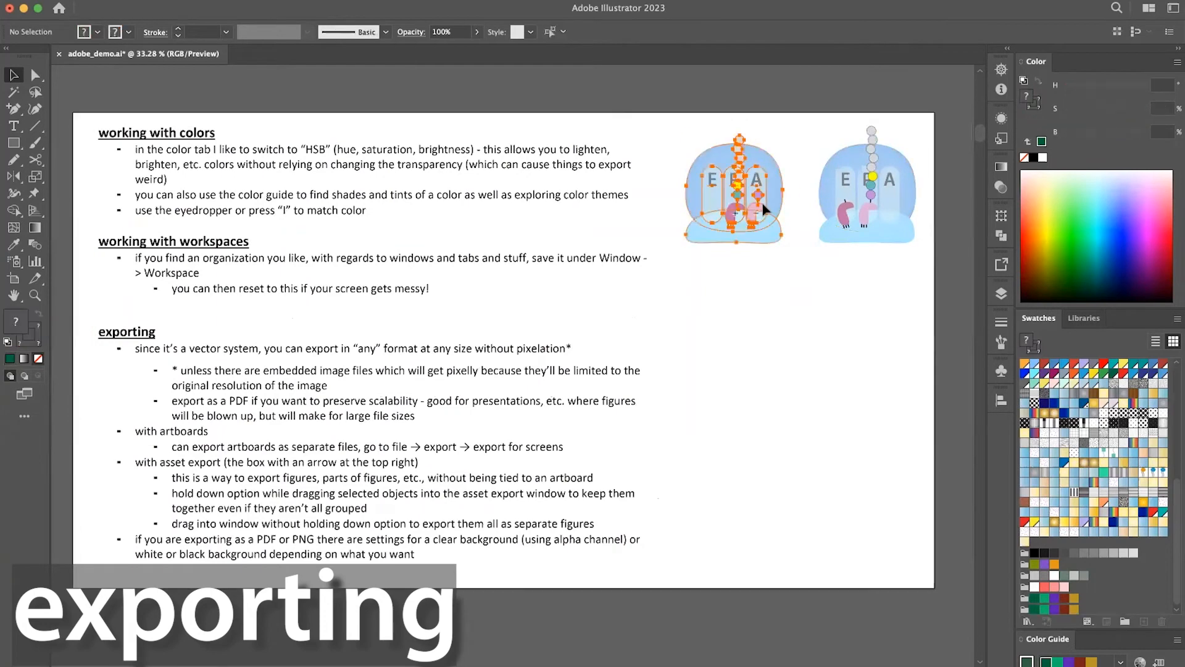
{"action": "scroll", "coordinate": [763, 207], "scroll_direction": "up", "scroll_amount": 2}
{"action": "scroll", "coordinate": [763, 206], "scroll_direction": "right", "scroll_amount": 2}
{"action": "scroll", "coordinate": [888, 350], "scroll_direction": "right", "scroll_amount": 1}
{"action": "scroll", "coordinate": [889, 351], "scroll_direction": "up", "scroll_amount": 1}
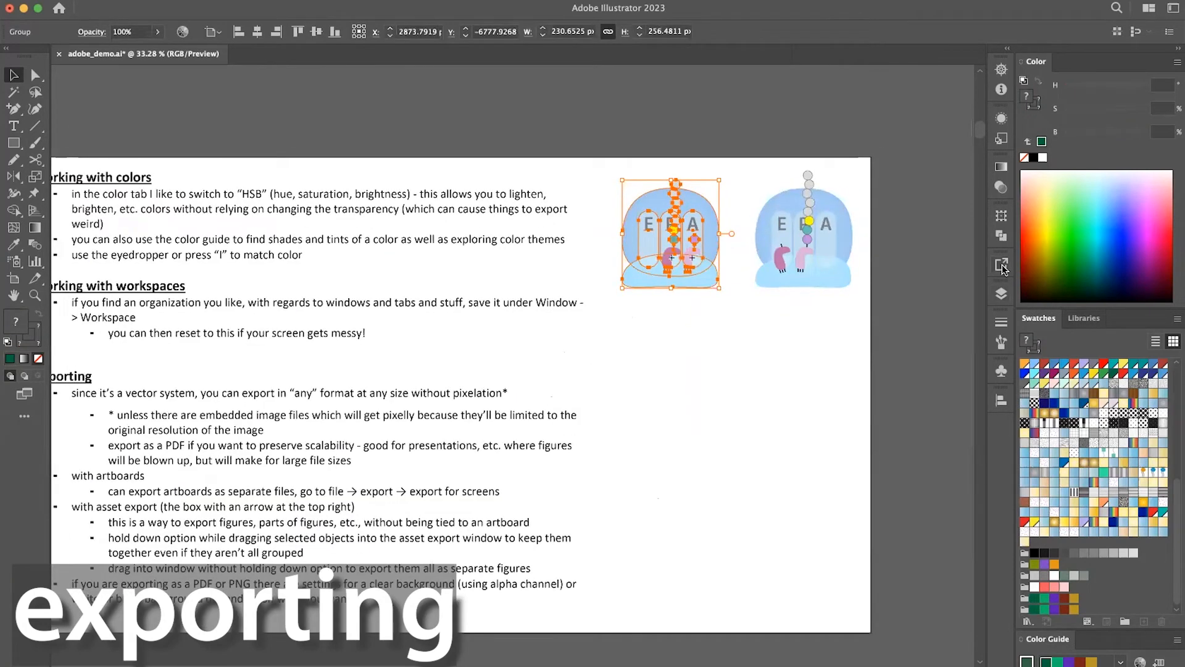
{"action": "left_click", "coordinate": [1001, 264]}
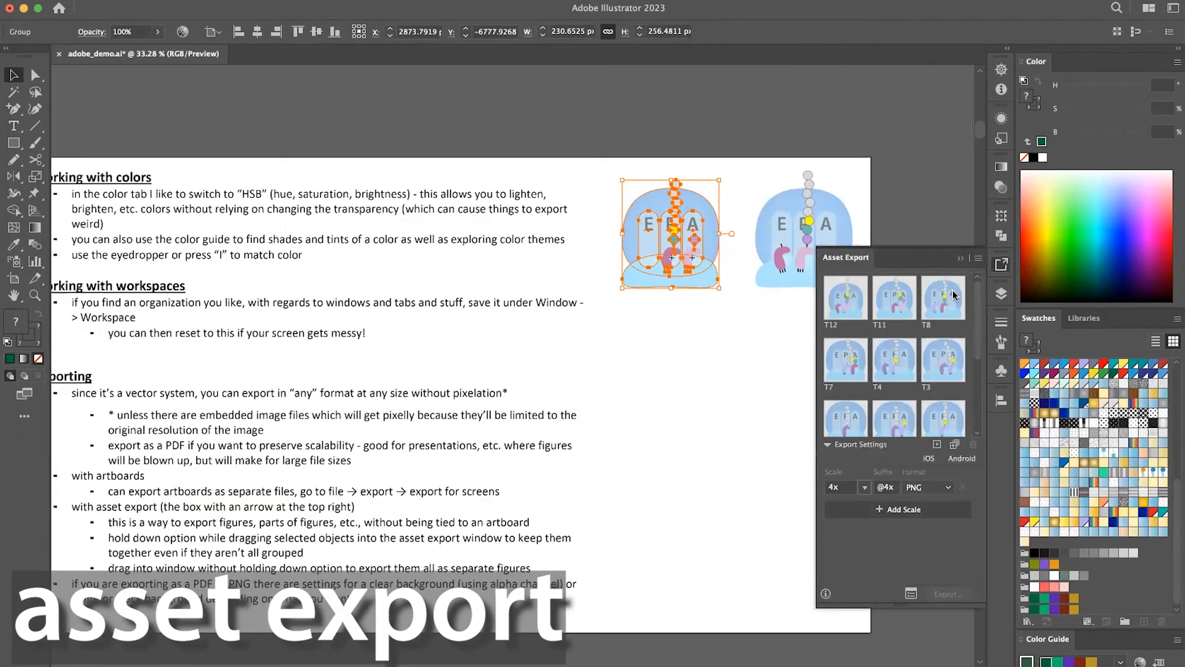
{"action": "scroll", "coordinate": [866, 306], "scroll_direction": "down", "scroll_amount": 1}
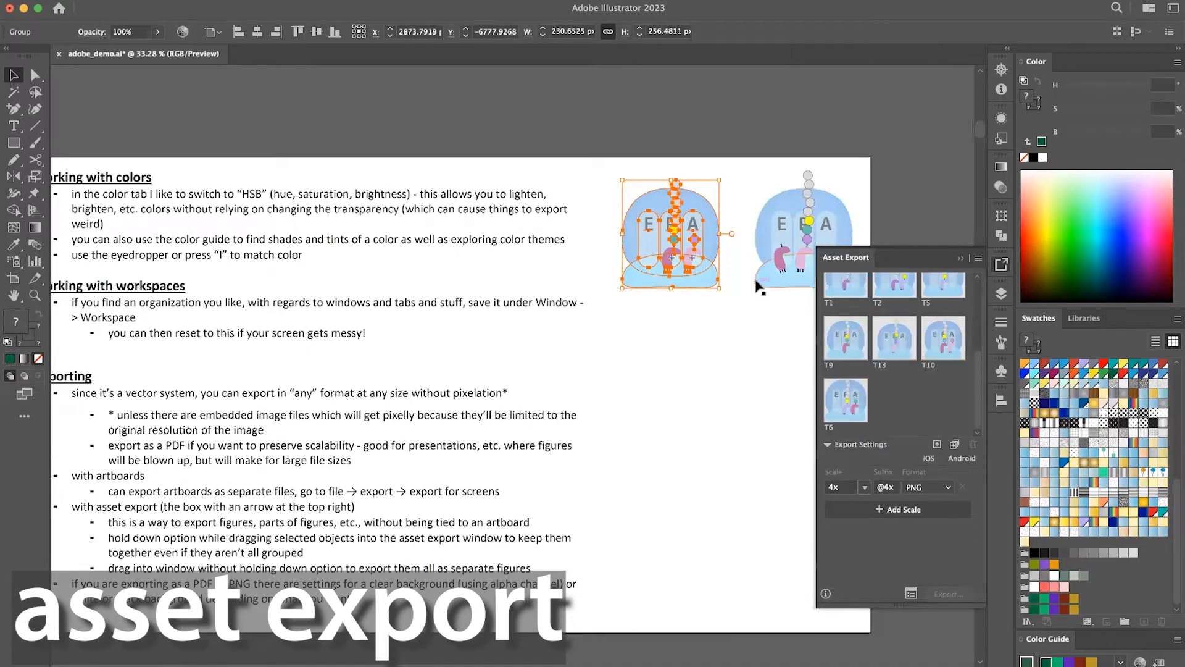
{"action": "left_click_drag", "start_coordinate": [679, 232], "coordinate": [905, 431]}
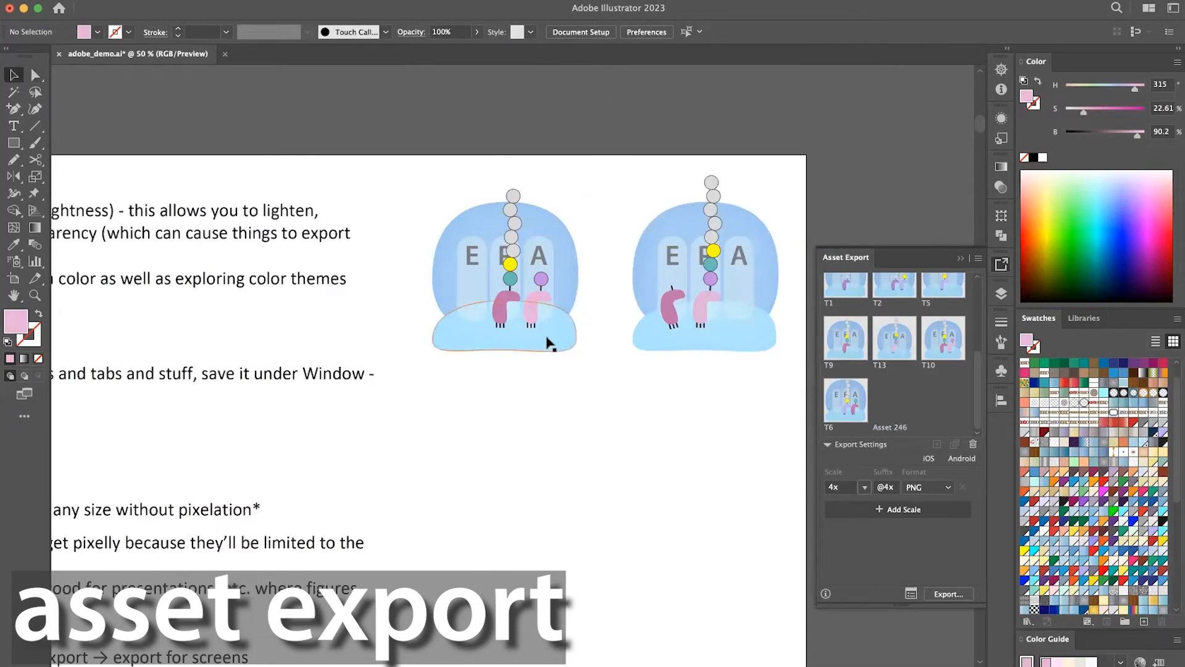
Ungroup the left EPA ribosome figure on the exporting notes artboard.
{"action": "left_click", "coordinate": [545, 287]}
{"action": "scroll", "coordinate": [546, 288], "scroll_direction": "down", "scroll_amount": 2}
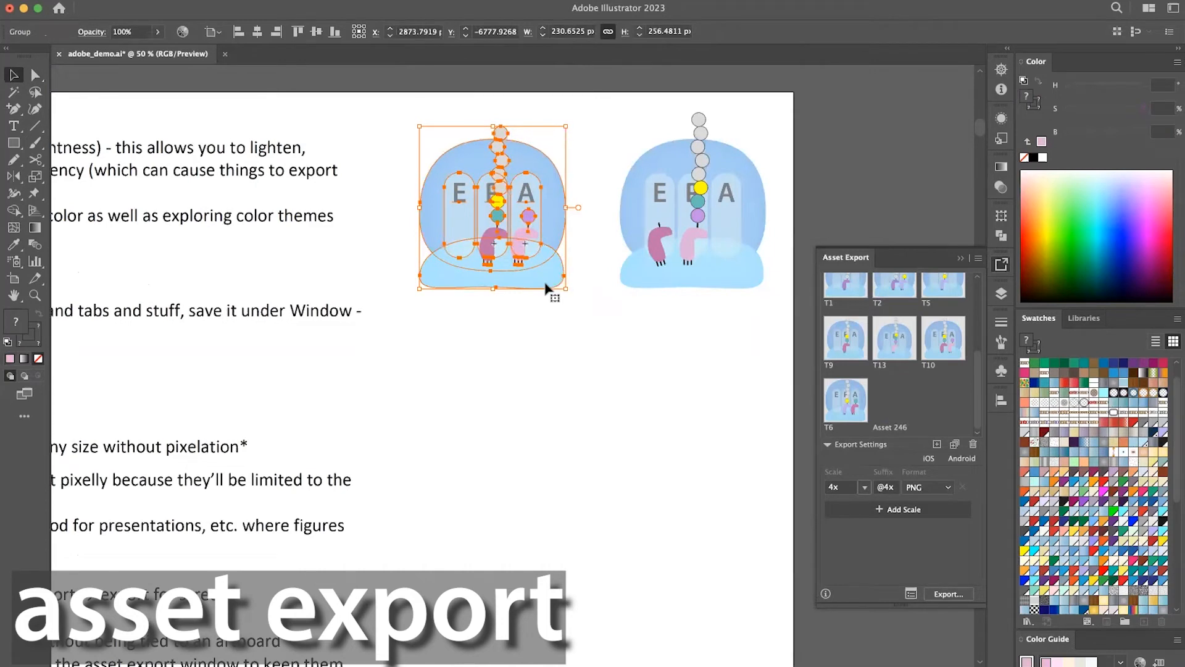
{"action": "left_click_drag", "start_coordinate": [546, 284], "coordinate": [546, 285]}
{"action": "key", "text": "super+shift+g"}
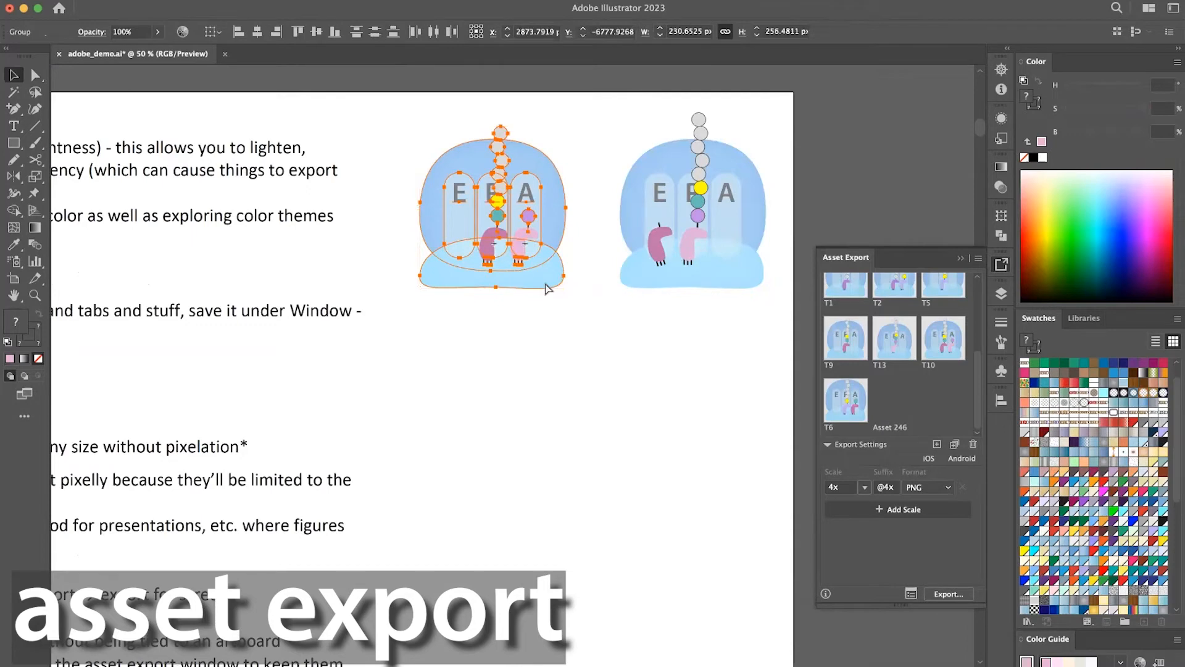
{"action": "key", "text": "super+shift+g"}
Move the tRNA pieces of the left ribosome figure apart and undo the moves.
{"action": "left_click_drag", "start_coordinate": [494, 237], "coordinate": [539, 195]}
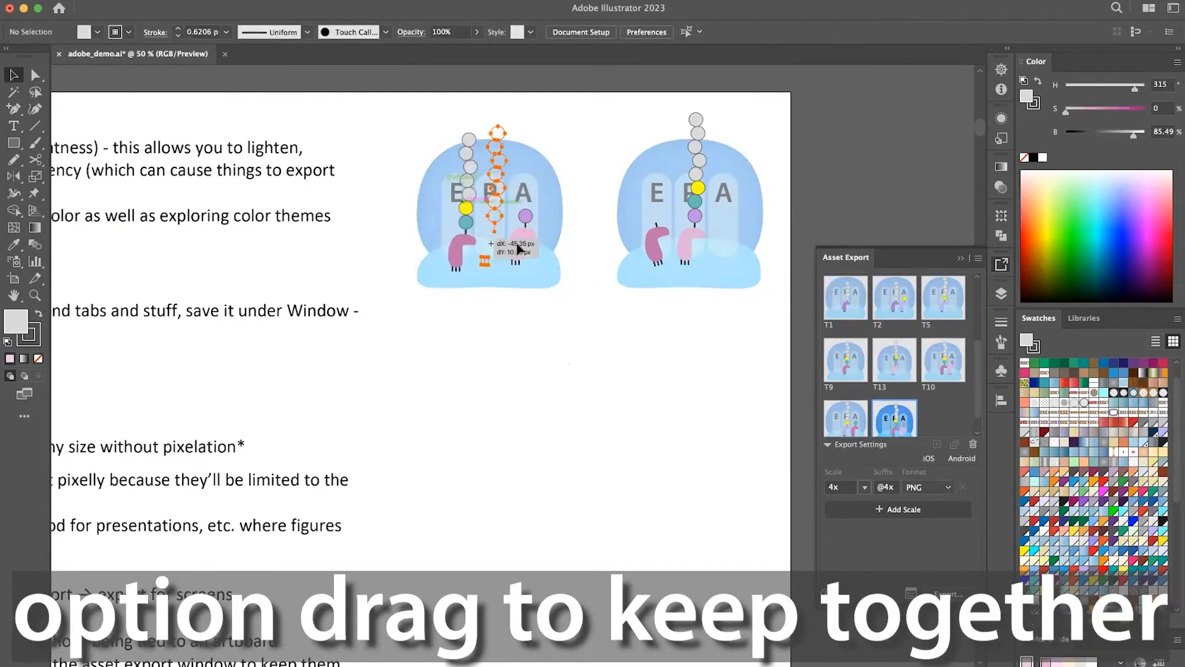
{"action": "key", "text": "super+z"}
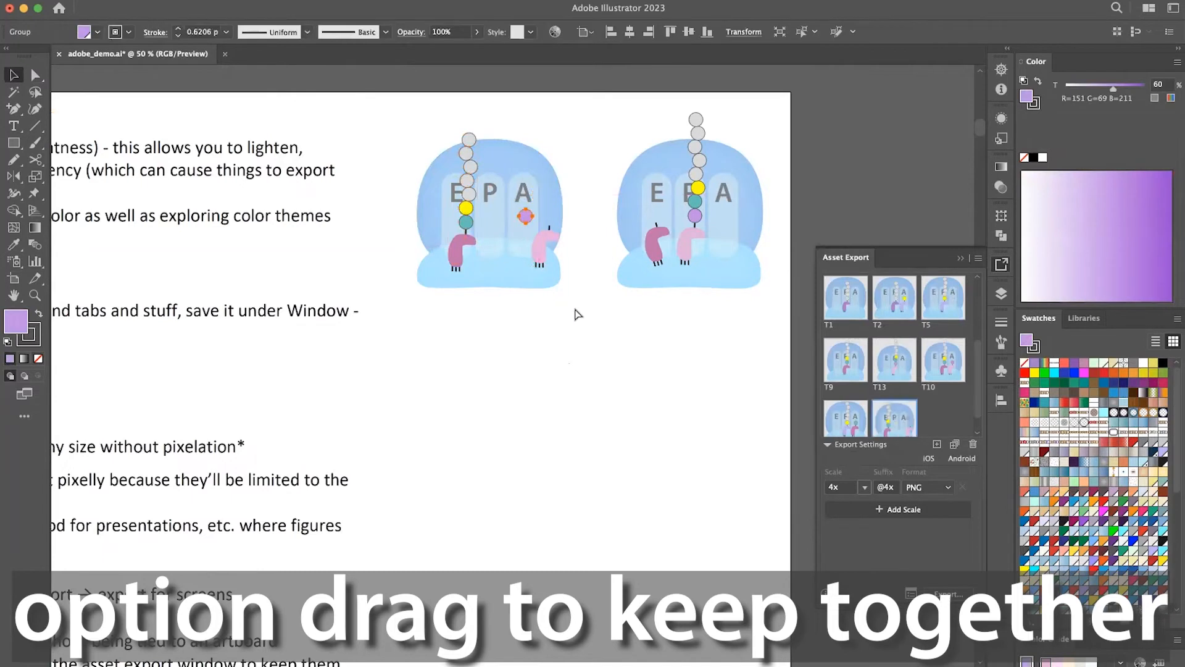
{"action": "key", "text": "super+z"}
{"action": "key", "text": "super+z"}
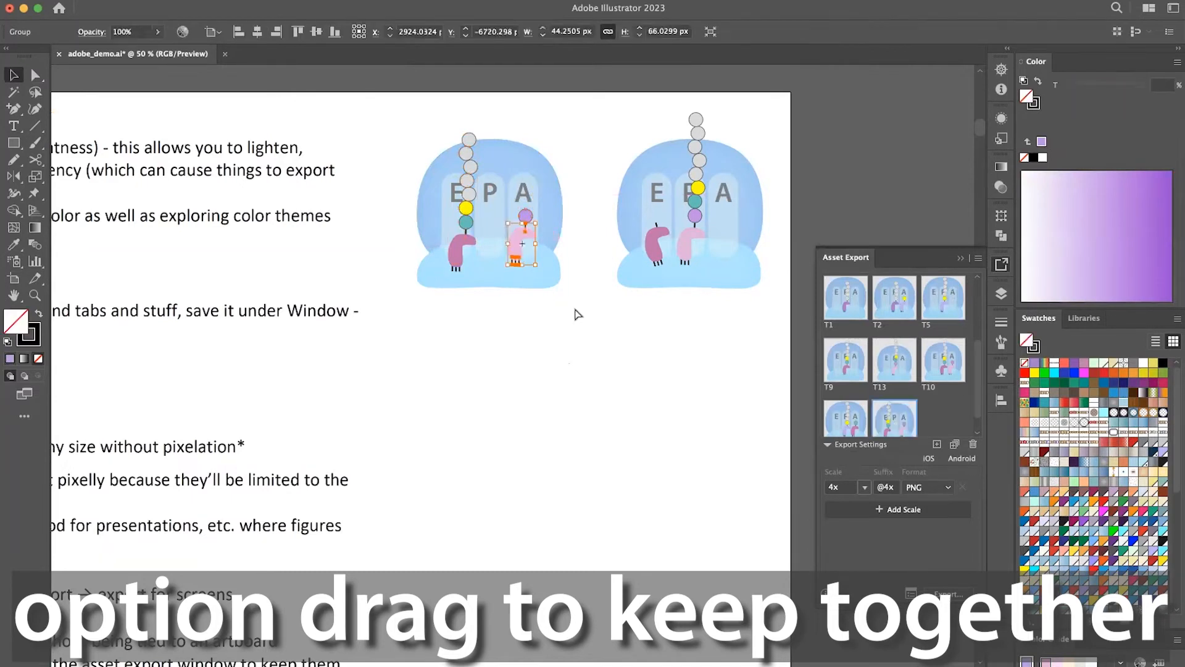
{"action": "key", "text": "super+shift+z"}
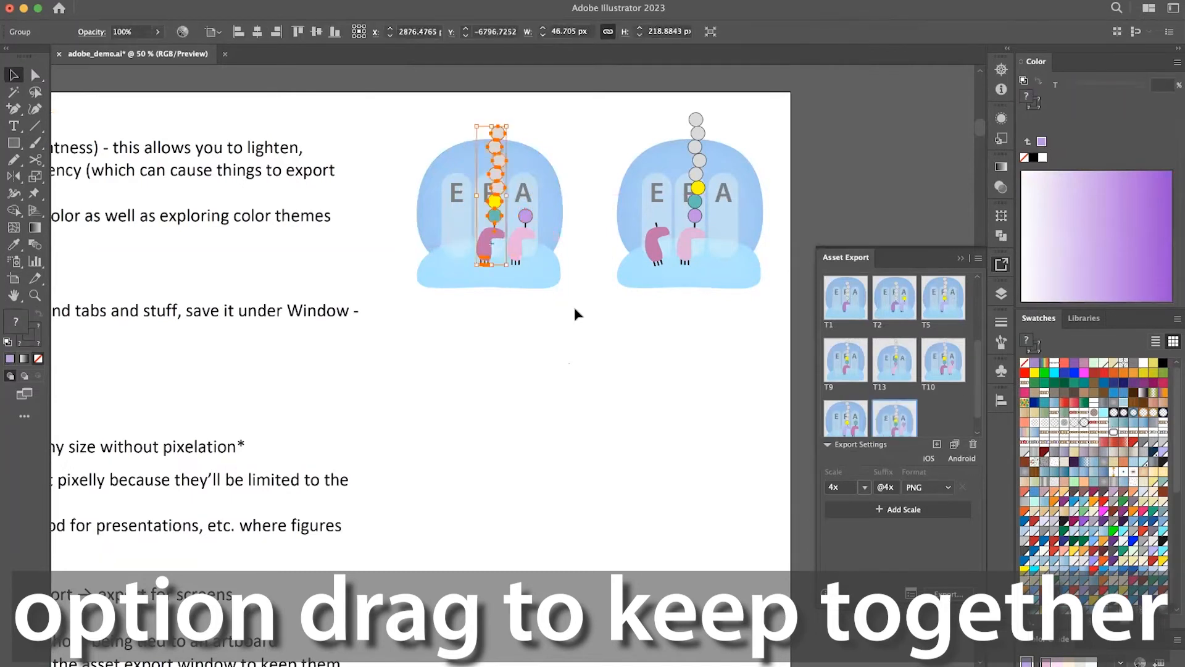
Select all ungrouped parts of the left ribosome, add them as separate export assets, and delete those assets.
{"action": "left_click", "coordinate": [522, 198]}
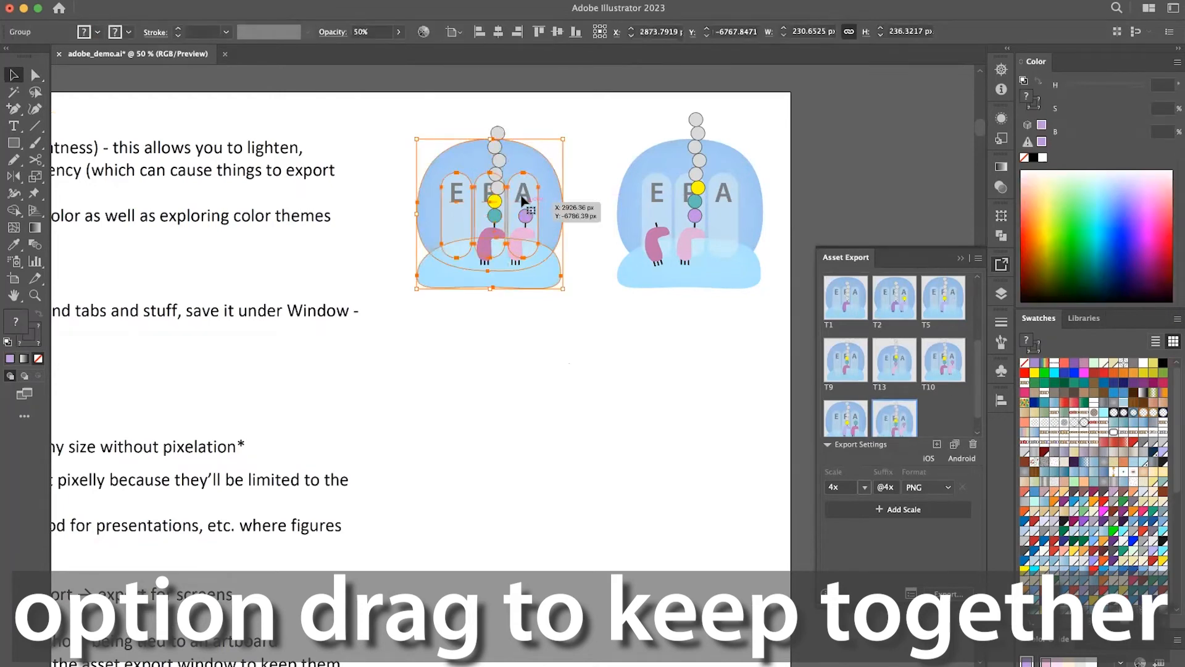
{"action": "left_click", "coordinate": [400, 116]}
{"action": "right_click", "coordinate": [399, 118]}
{"action": "left_click", "coordinate": [548, 302]}
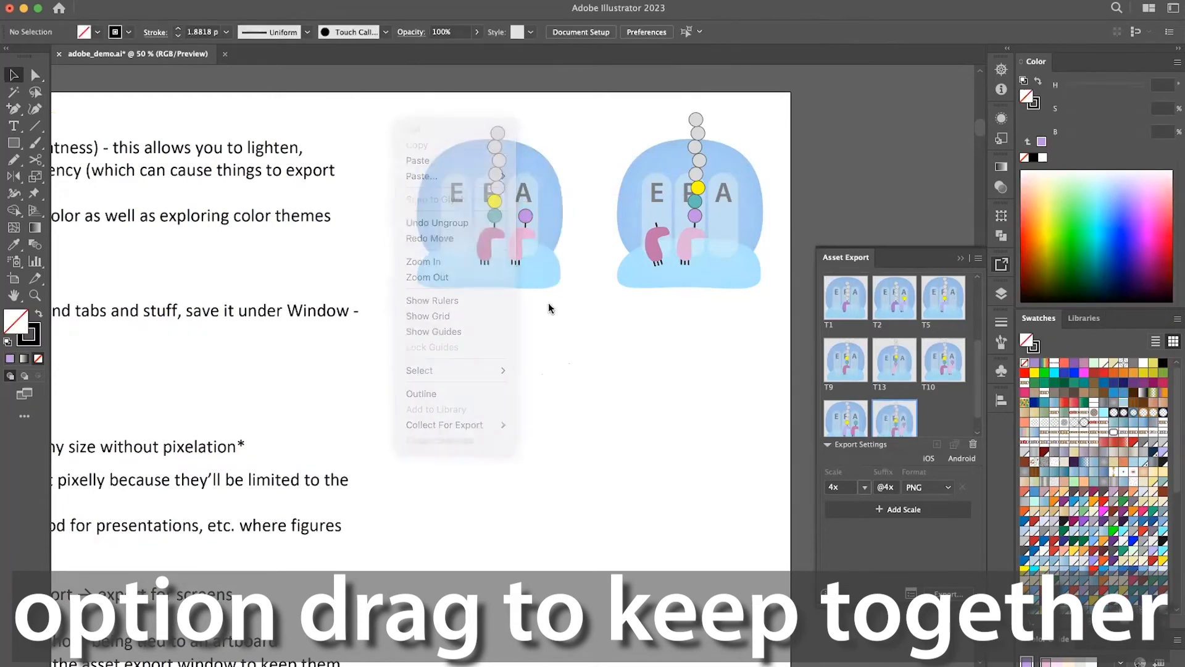
{"action": "left_click_drag", "start_coordinate": [383, 101], "coordinate": [558, 317]}
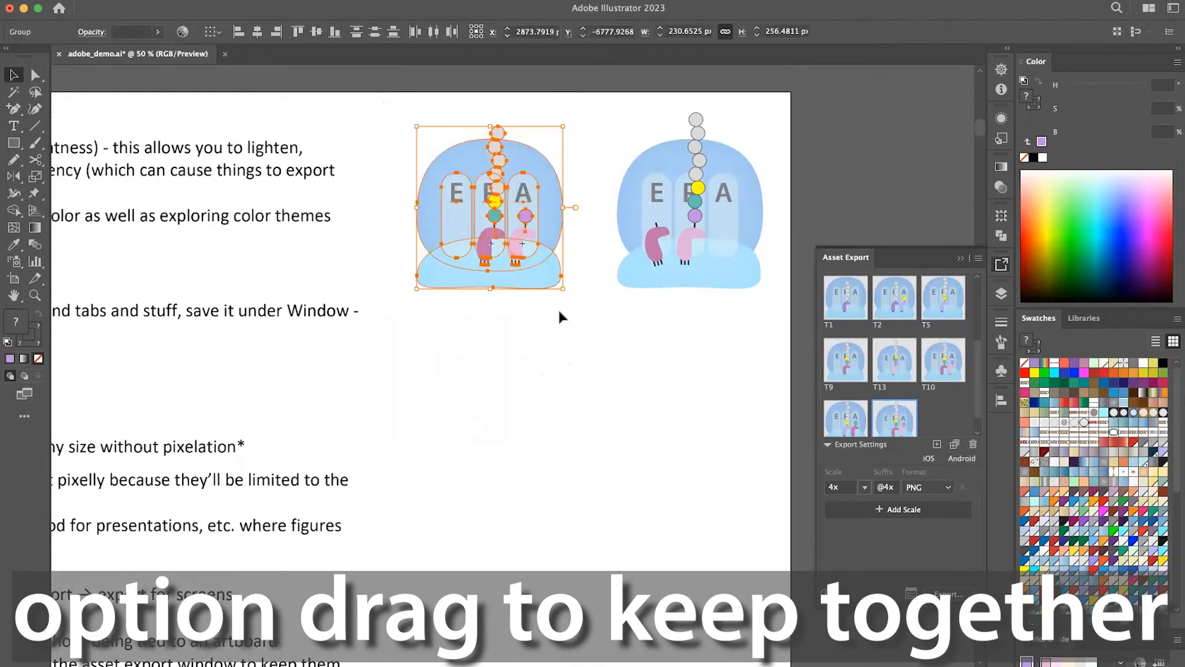
{"action": "left_click_drag", "start_coordinate": [522, 193], "coordinate": [522, 194]}
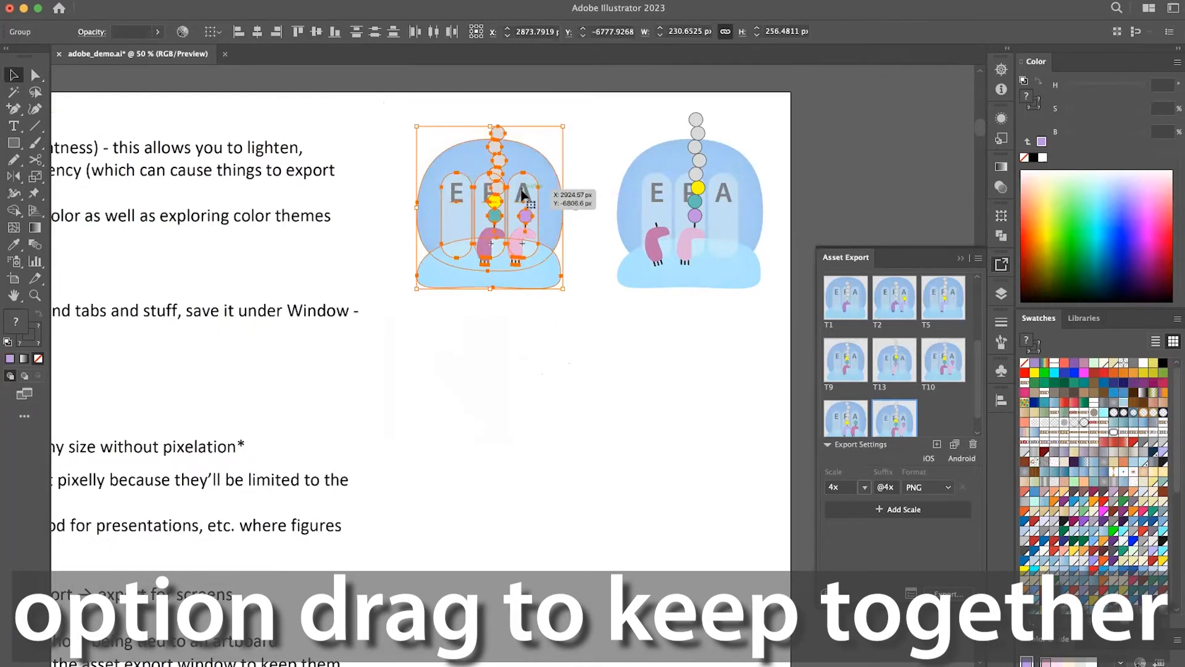
{"action": "left_click_drag", "start_coordinate": [522, 194], "coordinate": [972, 419]}
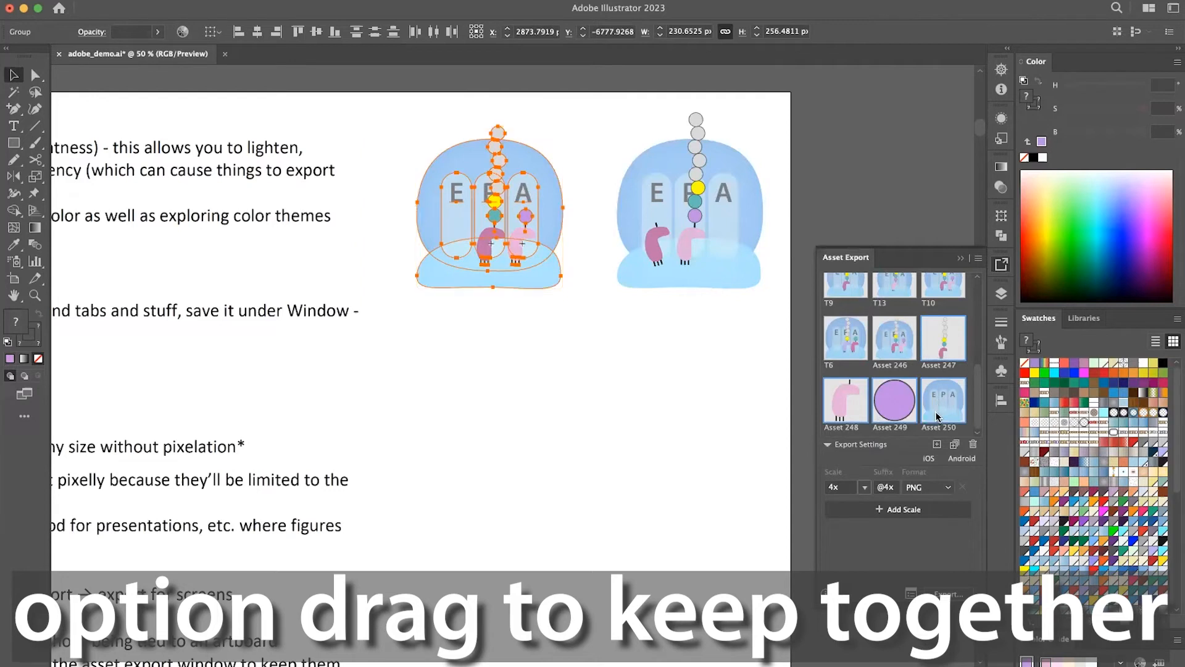
{"action": "key", "text": "Delete"}
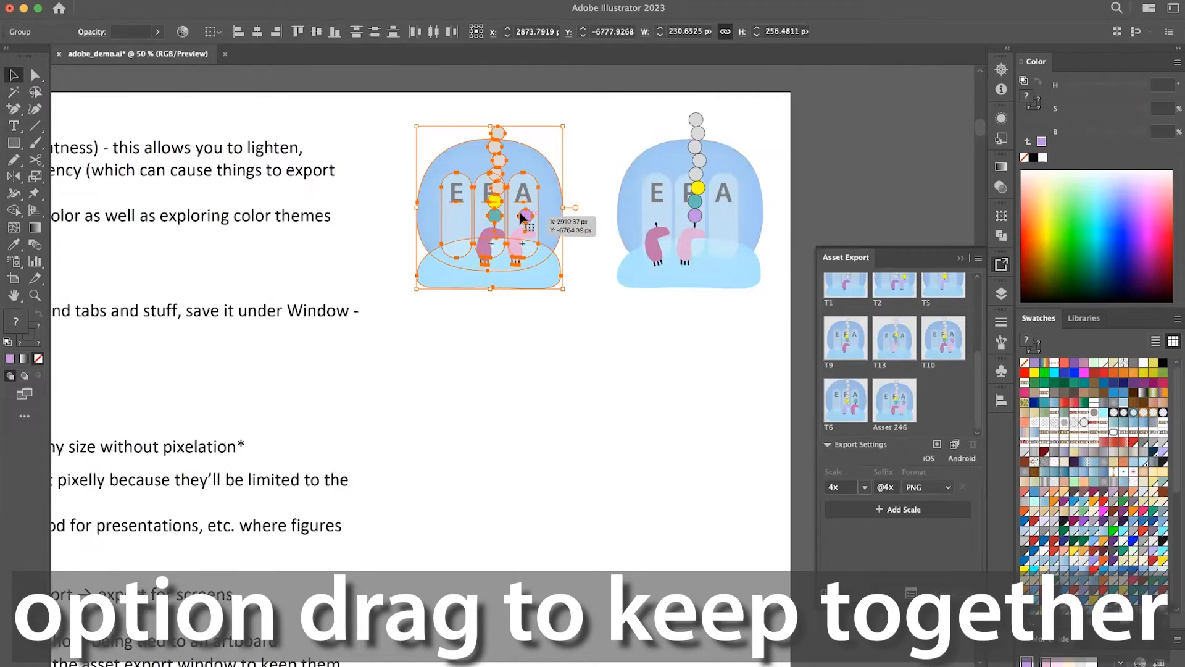
Add the selected ribosome parts together as one combined export asset, and undo back to the grouped figure.
{"action": "left_click_drag", "start_coordinate": [543, 228], "coordinate": [919, 397]}
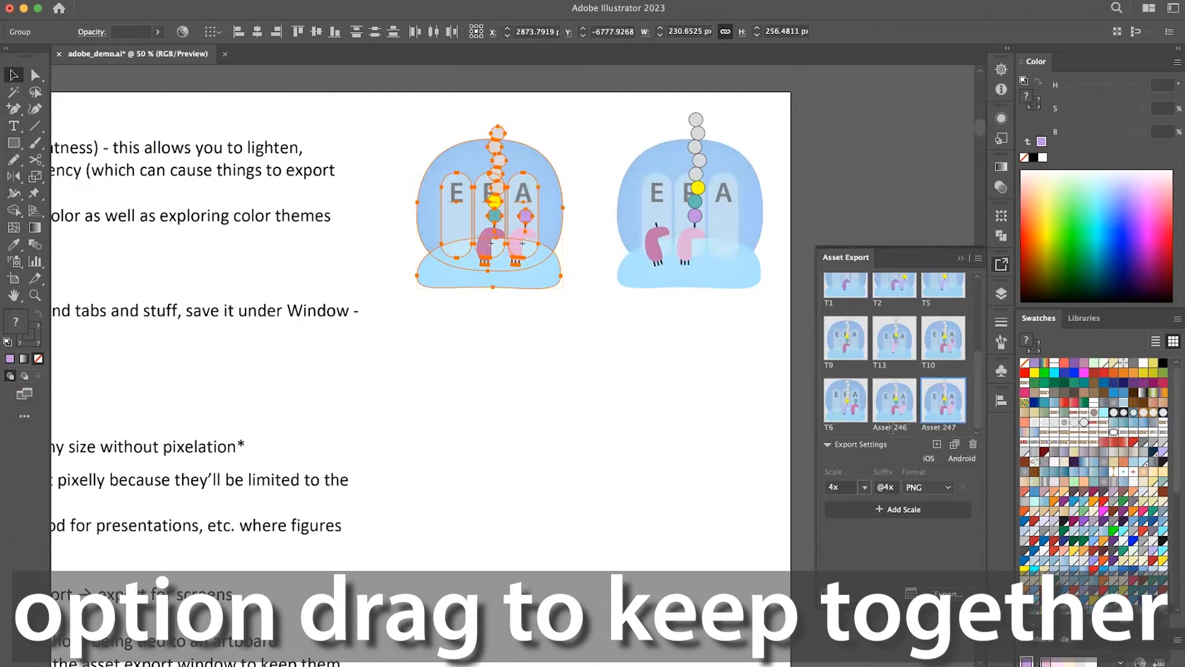
{"action": "key", "text": "super+z"}
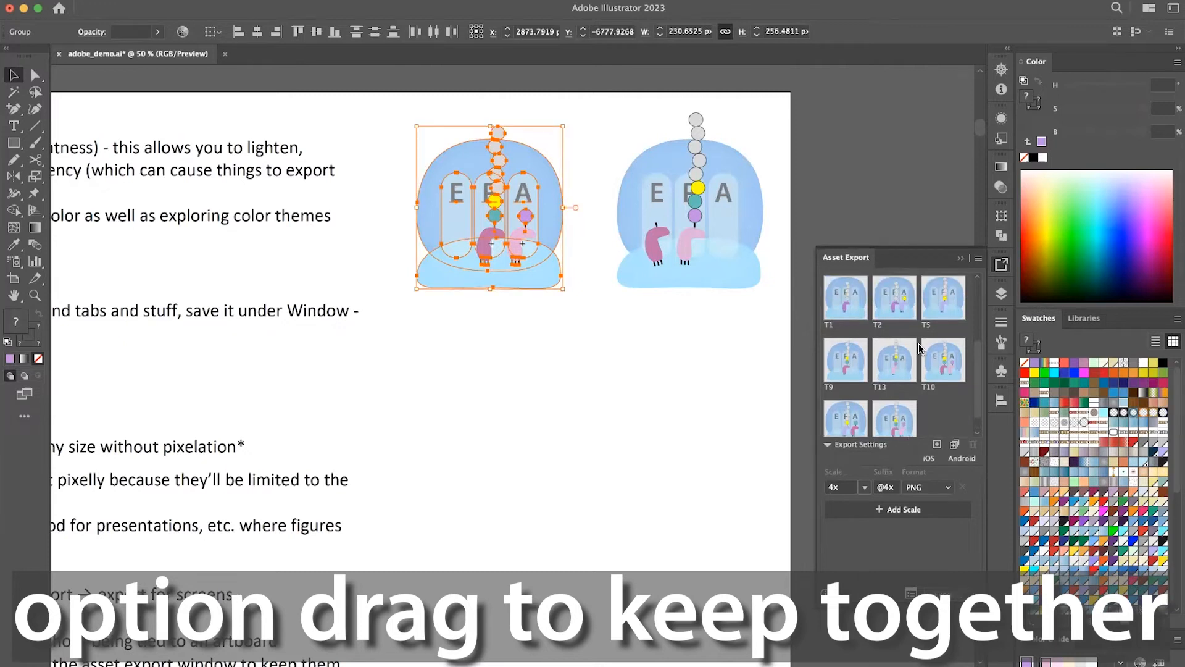
{"action": "scroll", "coordinate": [914, 376], "scroll_direction": "down", "scroll_amount": 1}
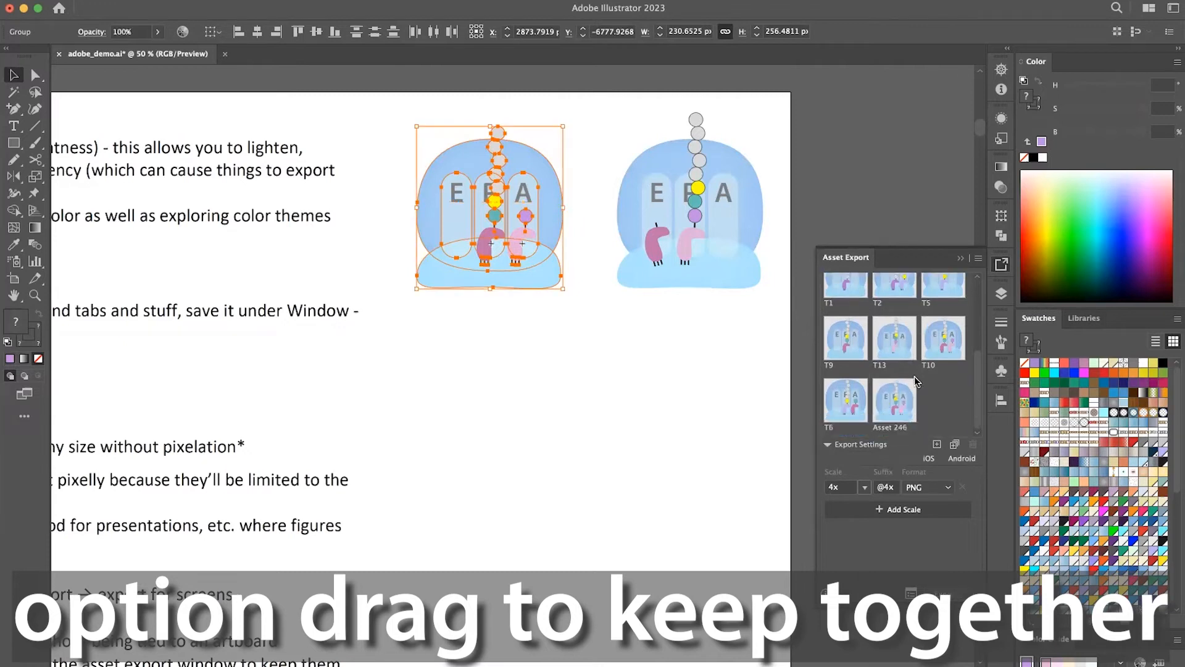
Review the file formats available for asset export without changing PNG, and deselect the ribosome figure.
{"action": "left_click", "coordinate": [947, 487]}
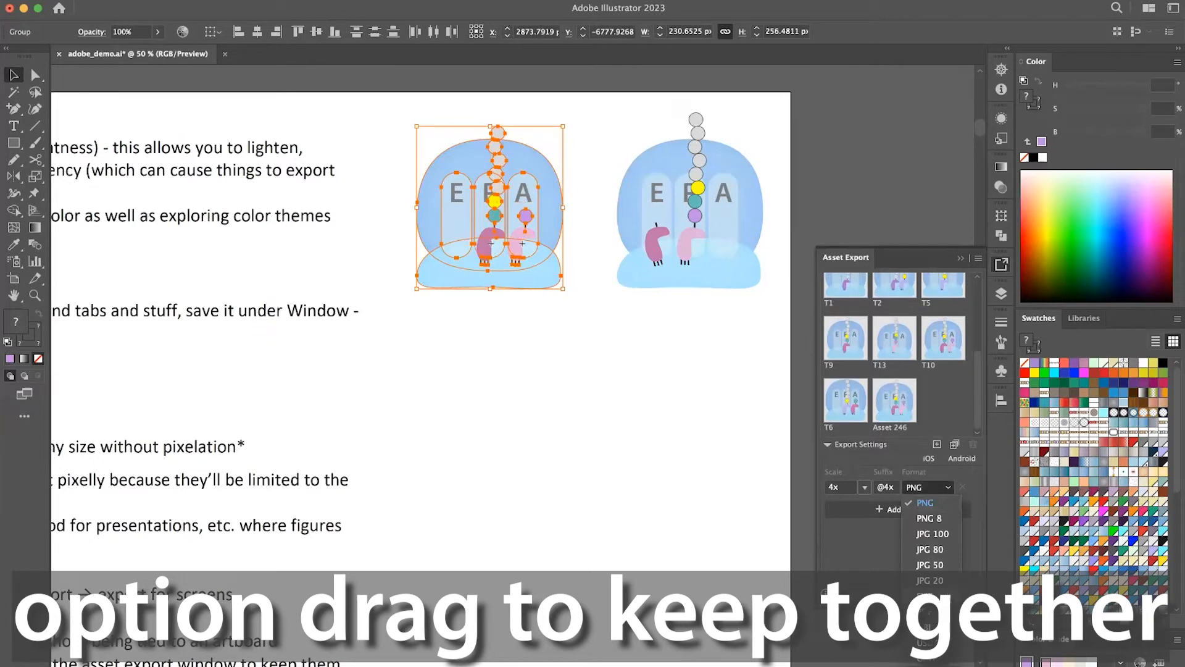
{"action": "left_click", "coordinate": [883, 547]}
{"action": "left_click", "coordinate": [632, 423]}
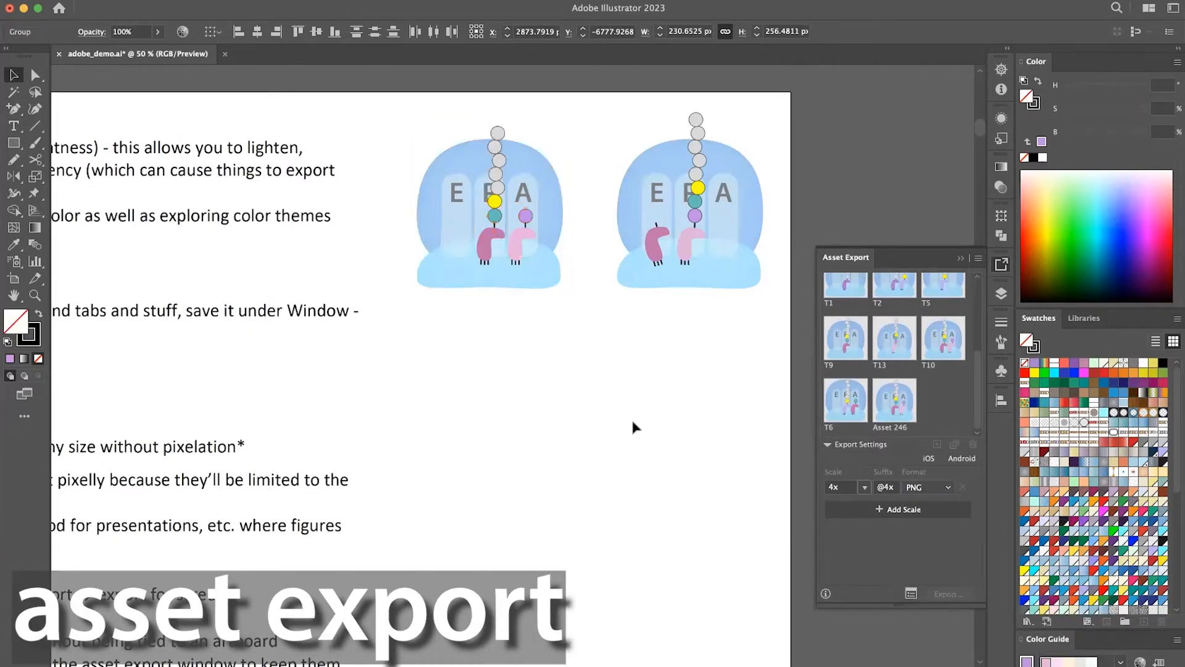
Examine the rows of EPA ribosome animation frames on the artboard below the exporting notes.
{"action": "scroll", "coordinate": [632, 423], "scroll_direction": "down", "scroll_amount": 5}
{"action": "scroll", "coordinate": [632, 423], "scroll_direction": "right", "scroll_amount": 1}
{"action": "scroll", "coordinate": [633, 426], "scroll_direction": "down", "scroll_amount": 5}
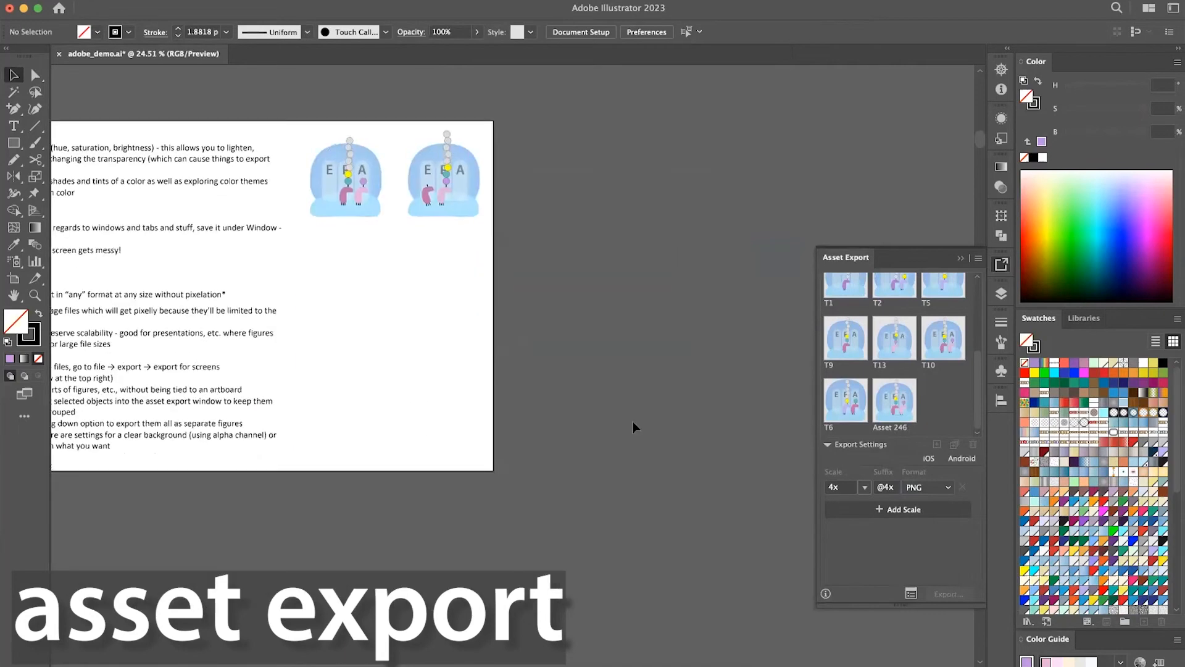
{"action": "scroll", "coordinate": [635, 427], "scroll_direction": "left", "scroll_amount": 6}
{"action": "scroll", "coordinate": [634, 427], "scroll_direction": "down", "scroll_amount": 3}
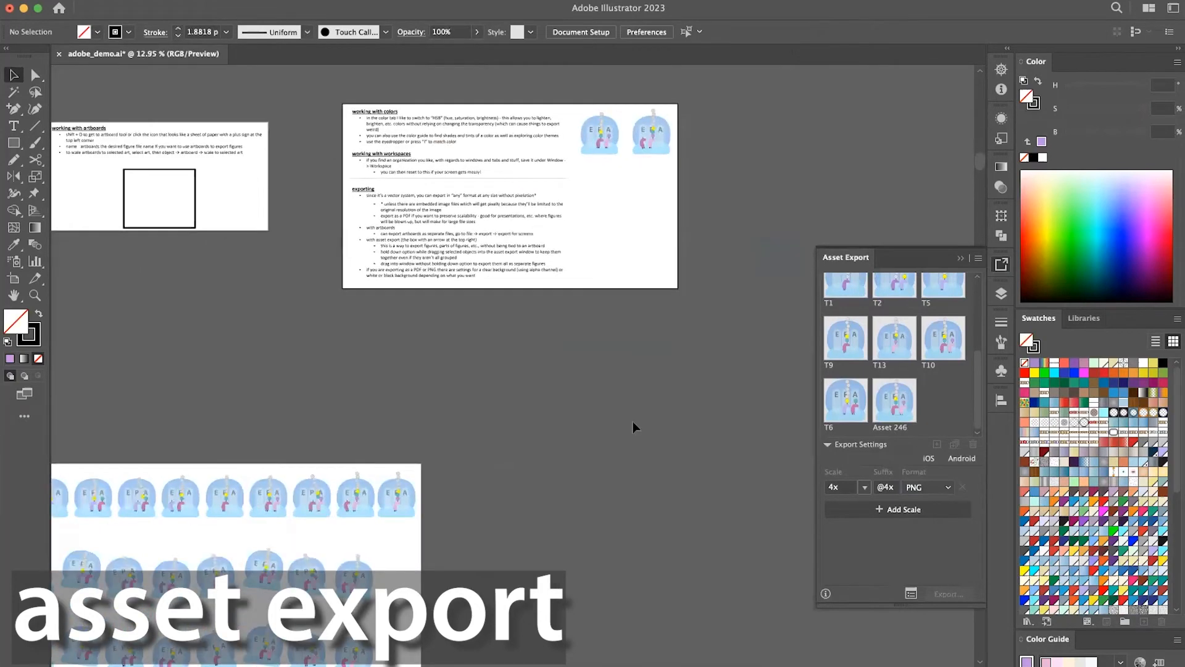
{"action": "scroll", "coordinate": [522, 338], "scroll_direction": "up", "scroll_amount": 5}
{"action": "scroll", "coordinate": [522, 338], "scroll_direction": "up", "scroll_amount": 2}
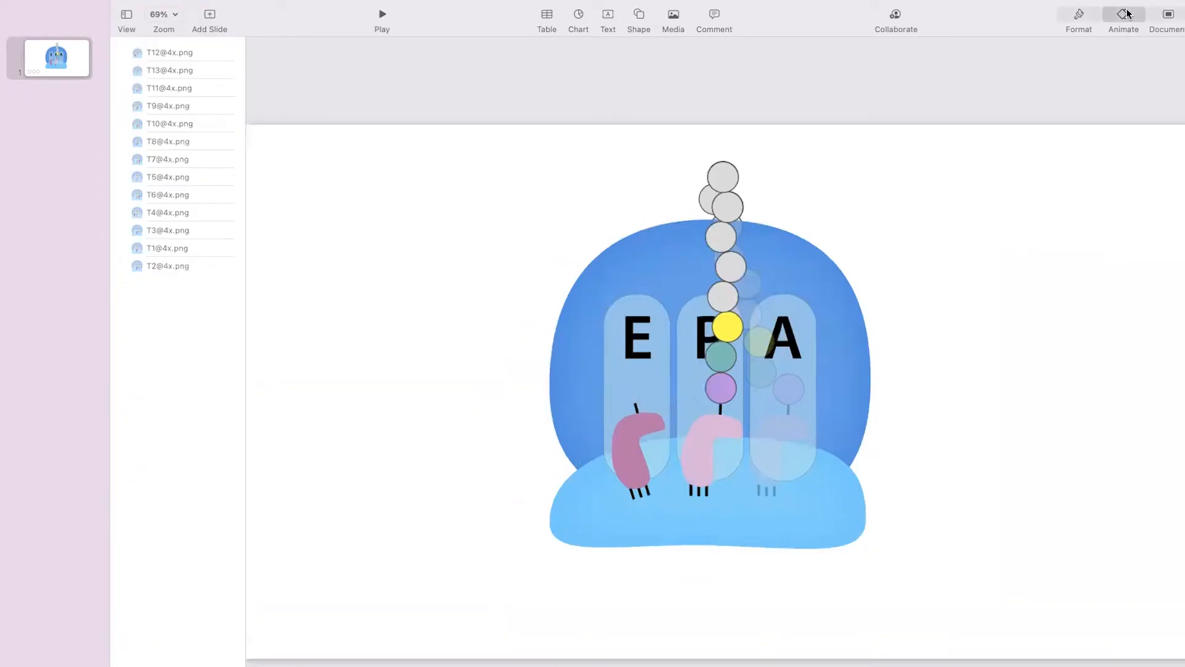
Switch to Keynote, review the build order of the exported ribosome PNGs on the slide, and play the slideshow.
{"action": "left_click", "coordinate": [1123, 18]}
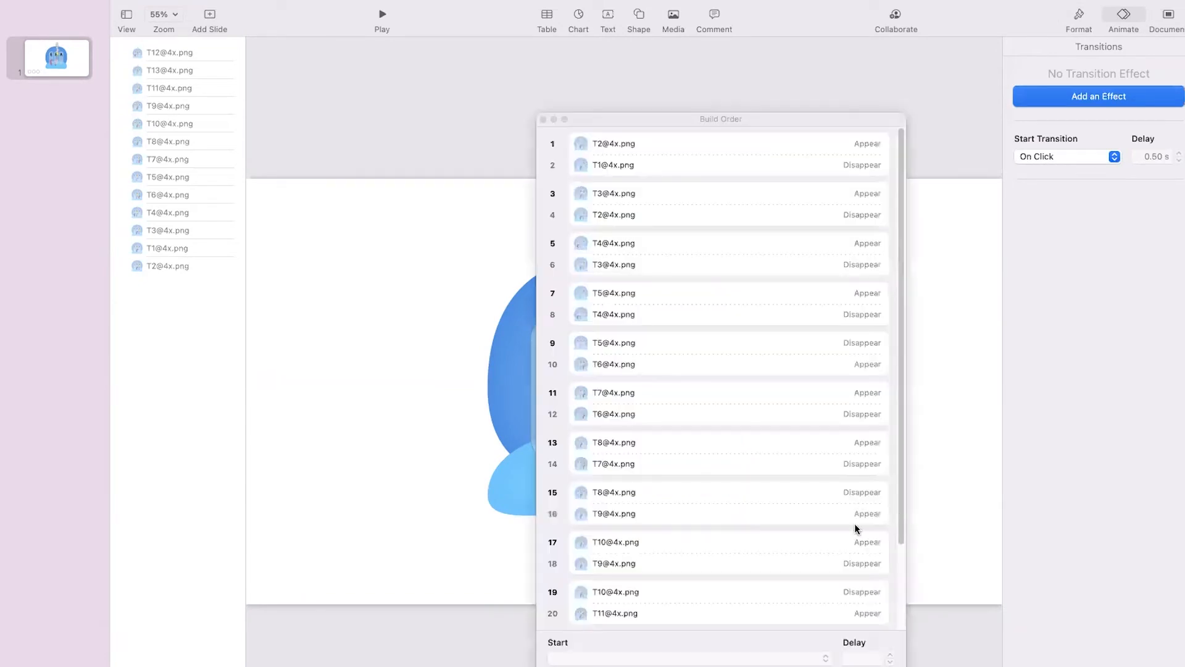
{"action": "scroll", "coordinate": [856, 529], "scroll_direction": "down", "scroll_amount": 3}
{"action": "scroll", "coordinate": [855, 529], "scroll_direction": "up", "scroll_amount": 3}
{"action": "left_click", "coordinate": [543, 120]}
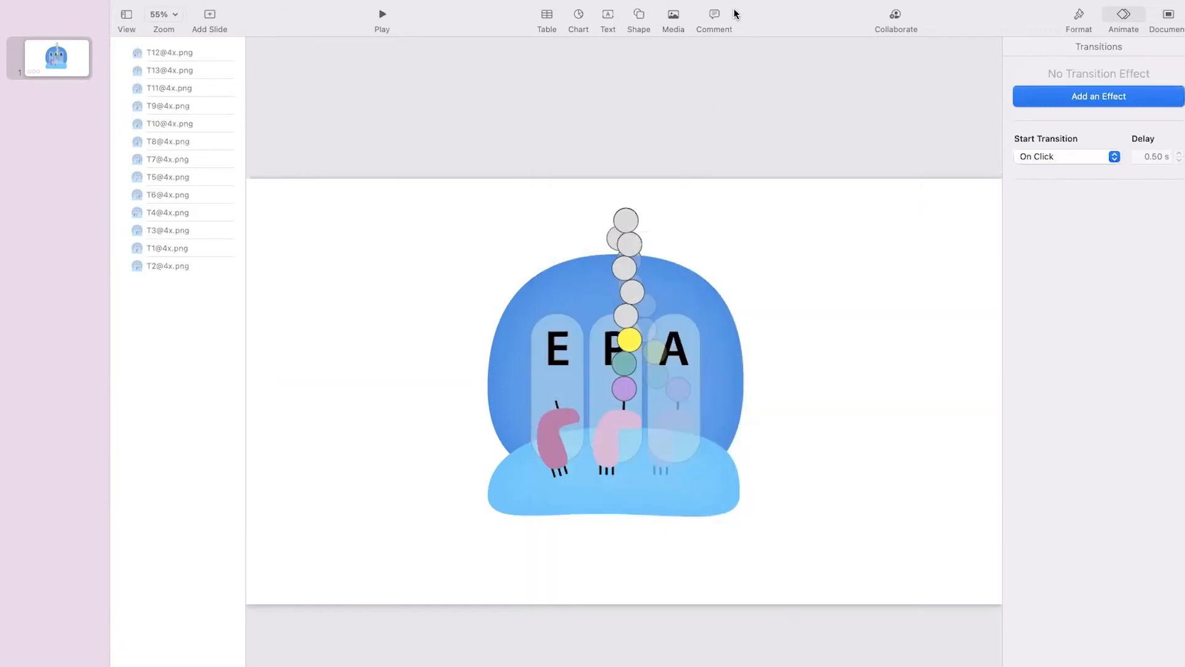
{"action": "key", "text": "alt+super+p"}
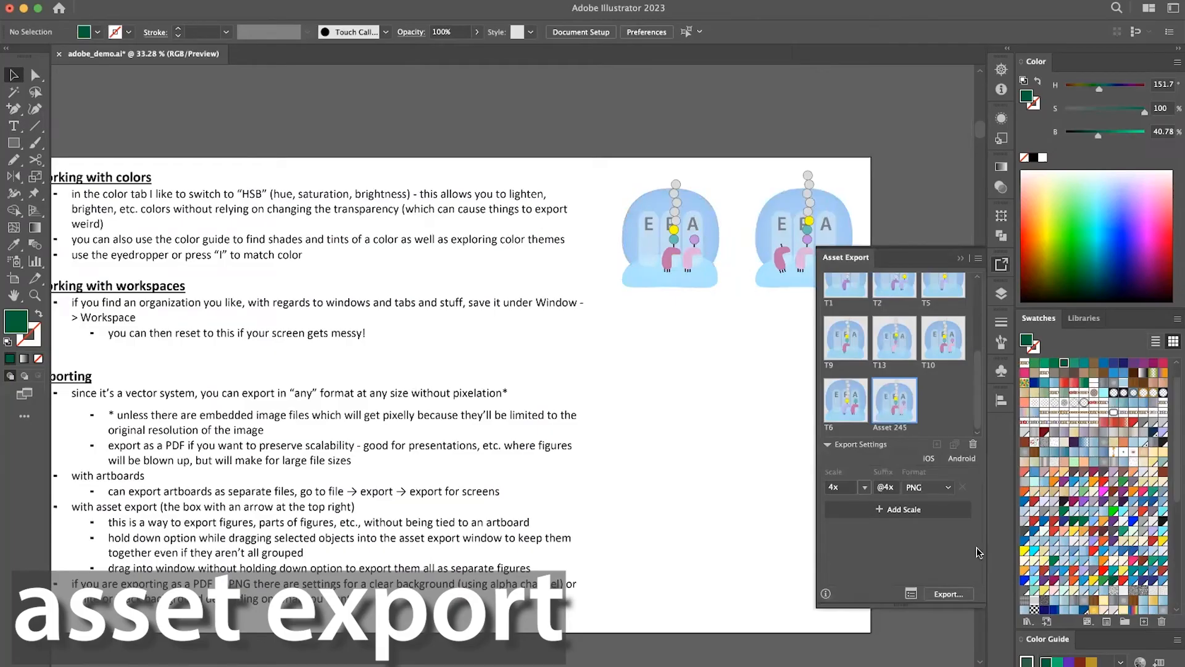
Delete the selected ribosome asset from Asset Export and add the left ribosome figure again as a new asset.
{"action": "left_click", "coordinate": [973, 444]}
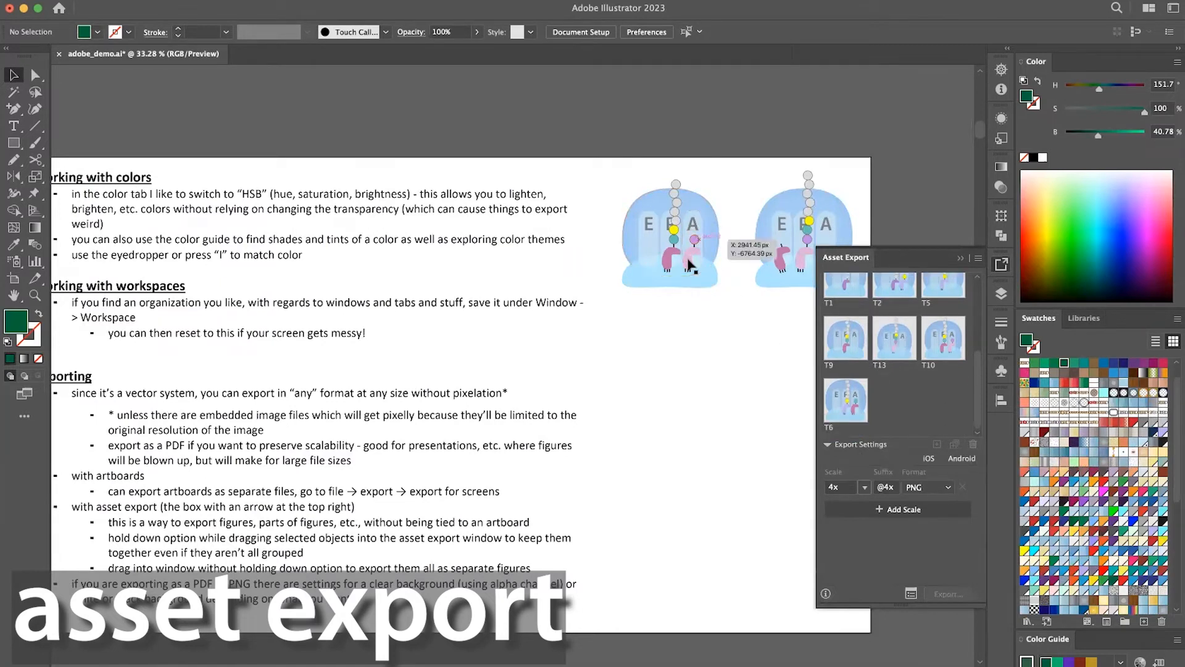
{"action": "left_click_drag", "start_coordinate": [689, 264], "coordinate": [885, 395]}
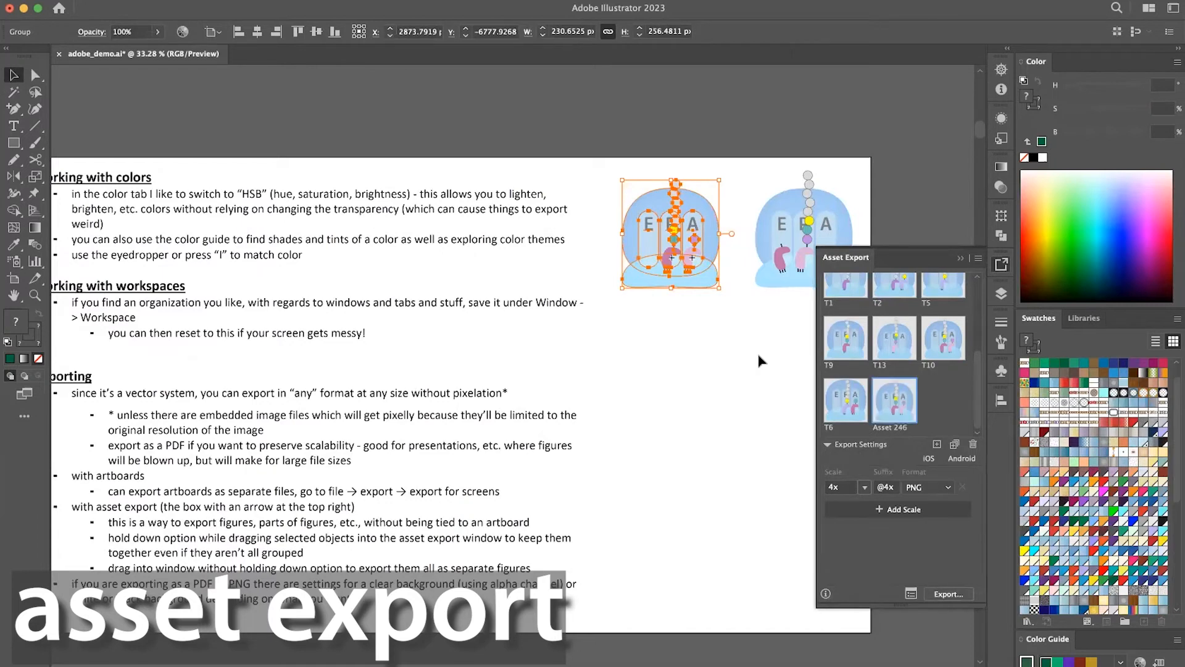
{"action": "left_click", "coordinate": [757, 351]}
Recolor the light pink tRNA in the left ribosome with the Eyedropper to match the darker pink tRNA beside it.
{"action": "key", "text": "a"}
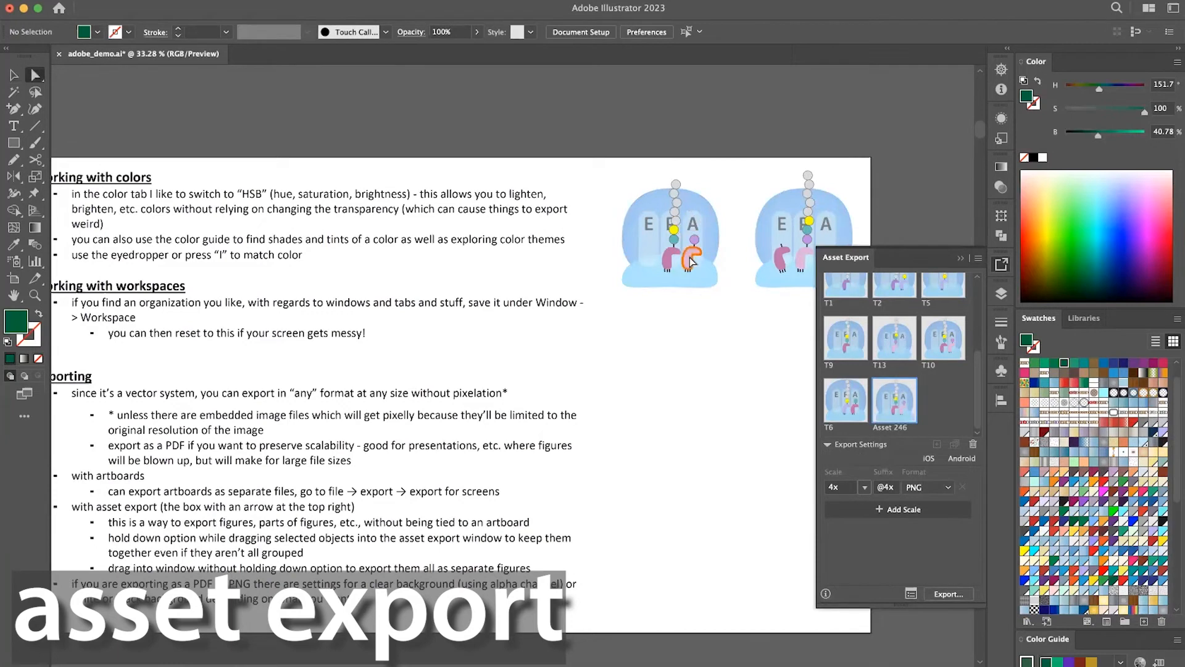
{"action": "left_click", "coordinate": [691, 263]}
{"action": "key", "text": "i"}
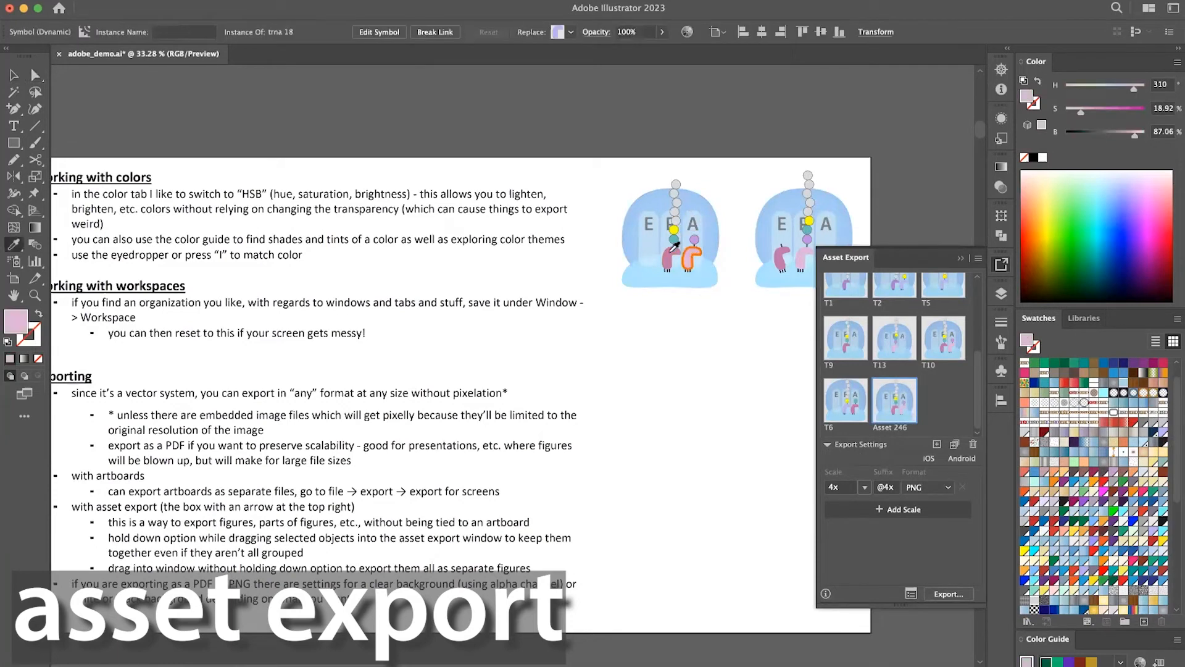
{"action": "left_click", "coordinate": [673, 251]}
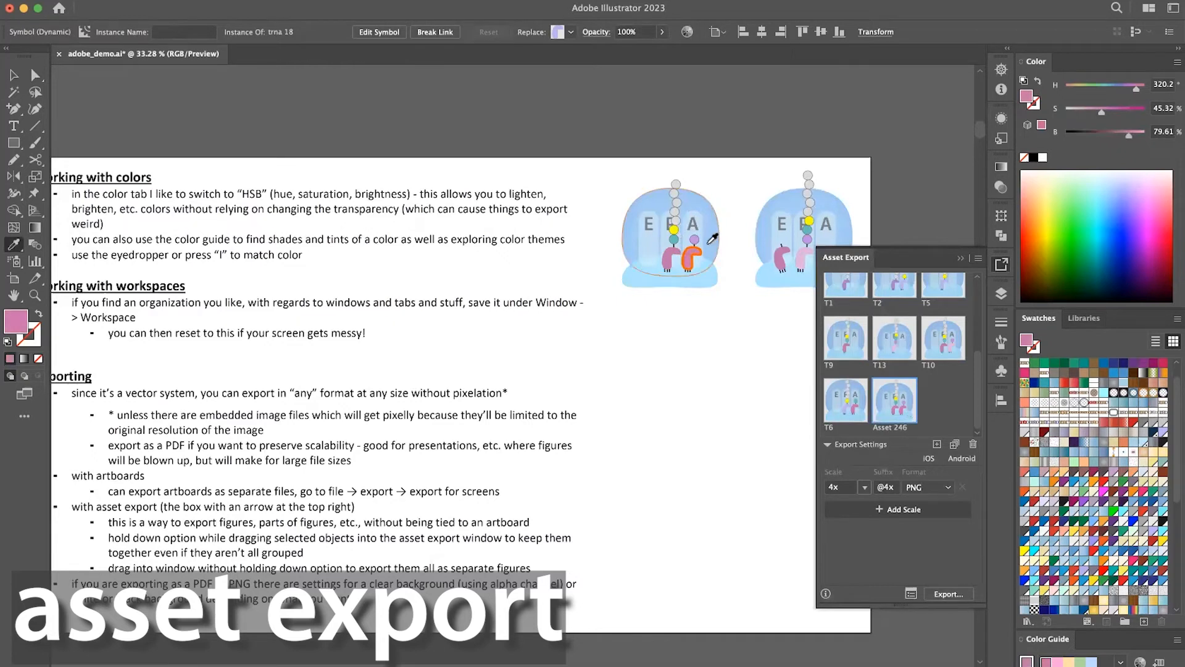
Recolor the selected tRNA in the left ribosome with the Eyedropper to match the light pink tRNA in the right ribosome, and deselect it.
{"action": "left_click", "coordinate": [670, 254]}
{"action": "left_click", "coordinate": [804, 254]}
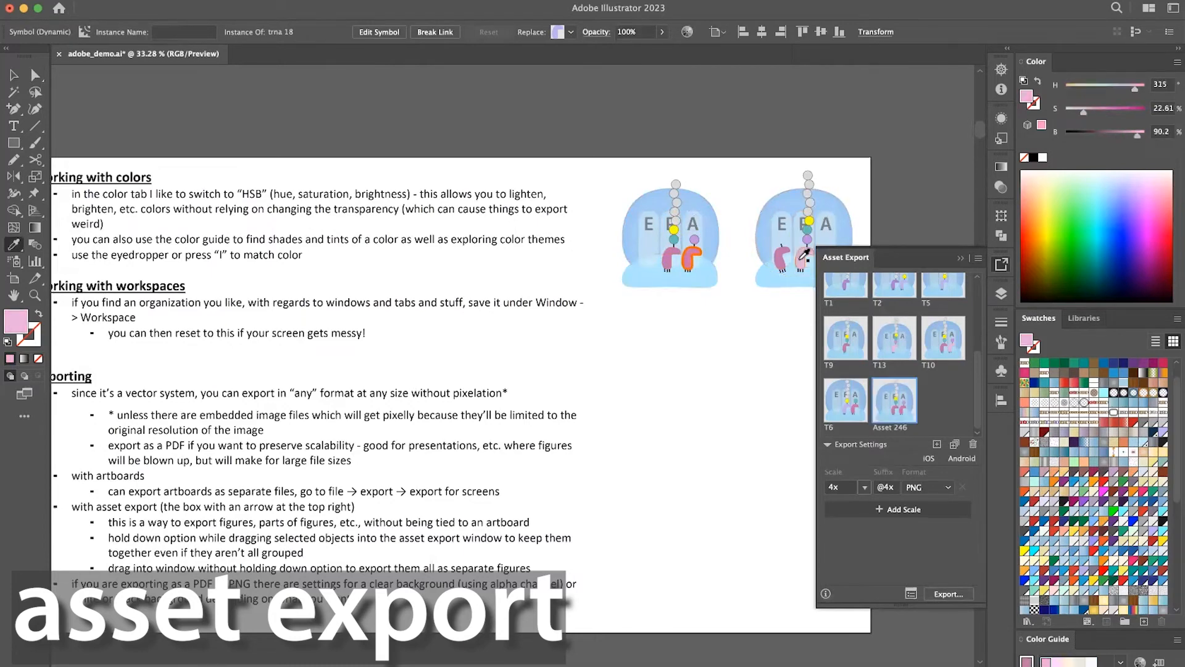
{"action": "key", "text": "a"}
{"action": "left_click", "coordinate": [644, 352]}
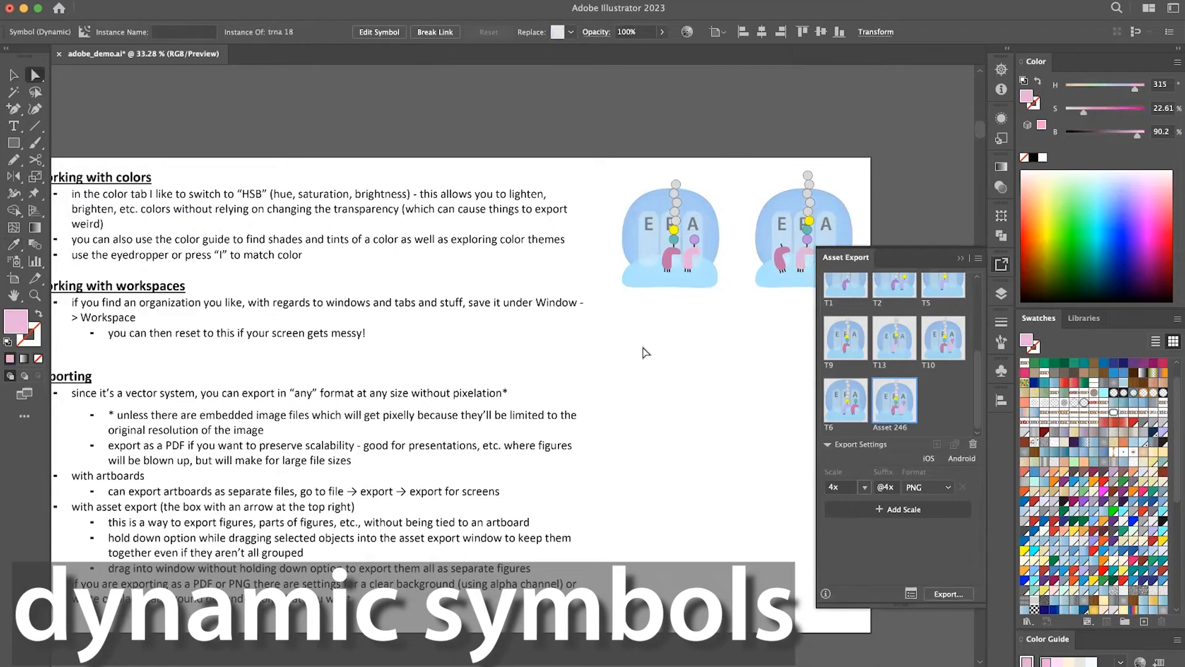
{"action": "key", "text": "v"}
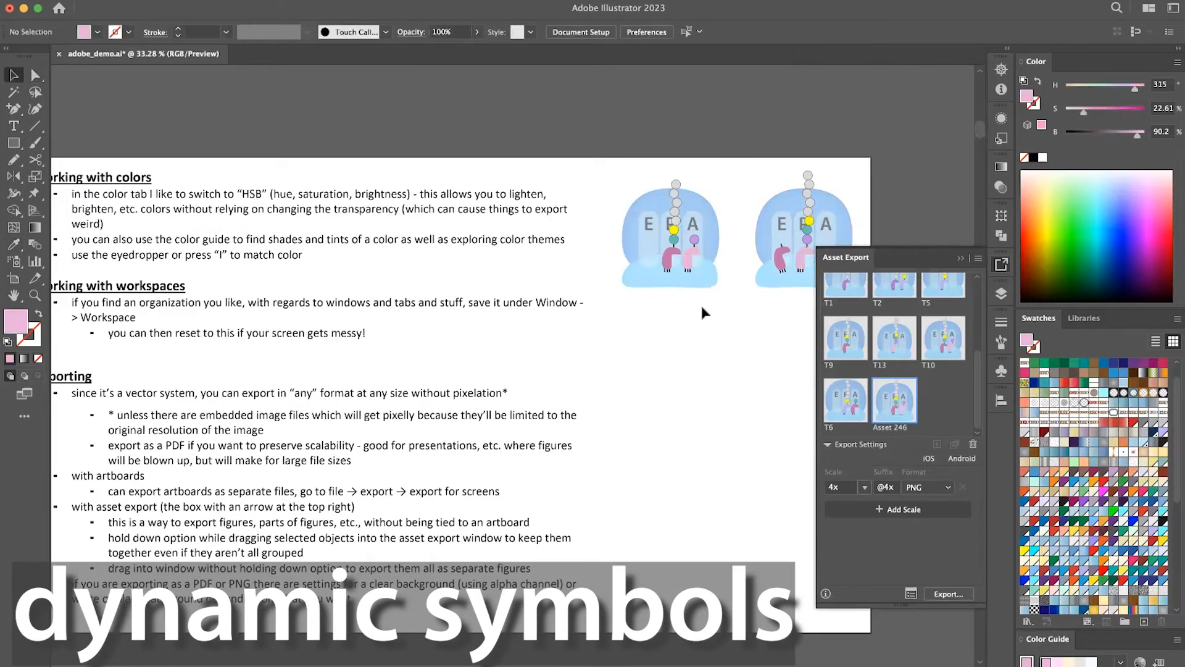
Isolate the left ribosome group, inspect its light pink tRNA symbol by direct selection, and leave isolation mode.
{"action": "scroll", "coordinate": [700, 302], "scroll_direction": "up", "scroll_amount": 1}
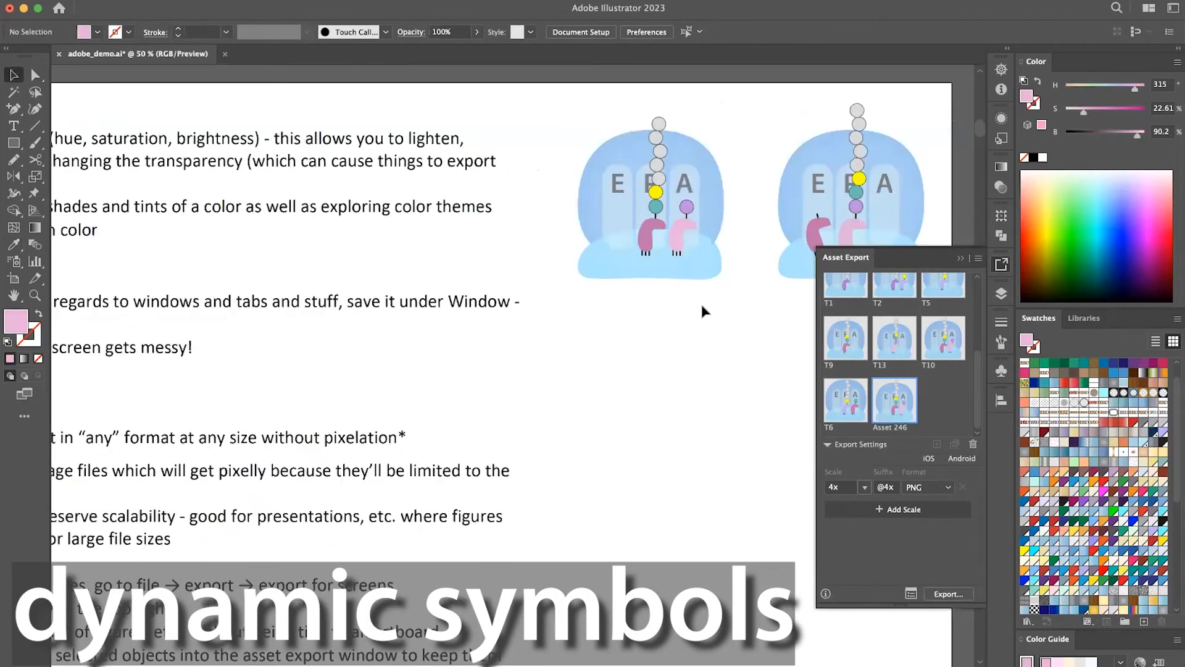
{"action": "scroll", "coordinate": [700, 301], "scroll_direction": "right", "scroll_amount": 5}
{"action": "scroll", "coordinate": [700, 301], "scroll_direction": "up", "scroll_amount": 3}
{"action": "left_click", "coordinate": [535, 302]}
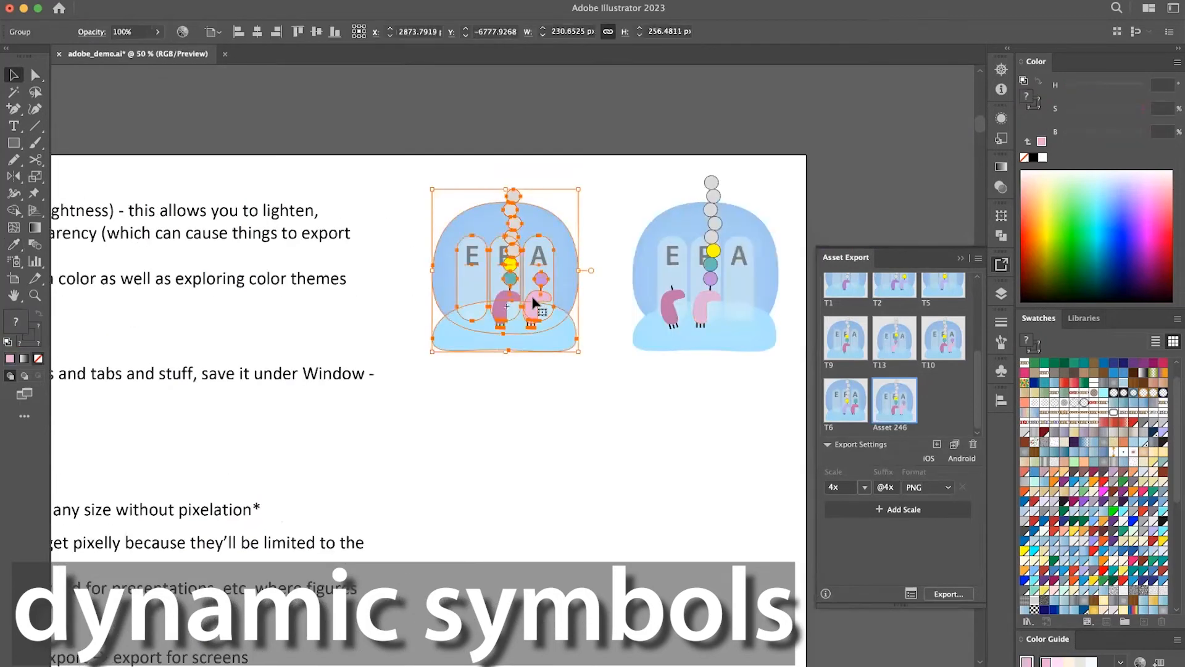
{"action": "double_click", "coordinate": [534, 302]}
{"action": "left_click", "coordinate": [539, 282]}
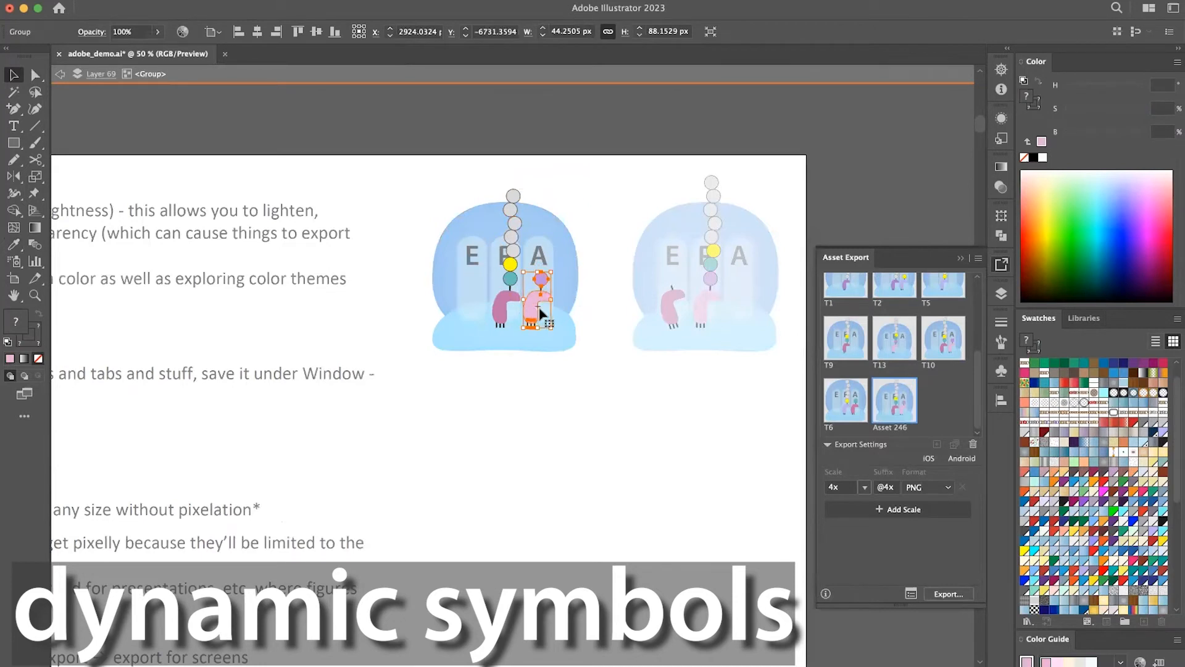
{"action": "left_click", "coordinate": [568, 387]}
{"action": "key", "text": "a"}
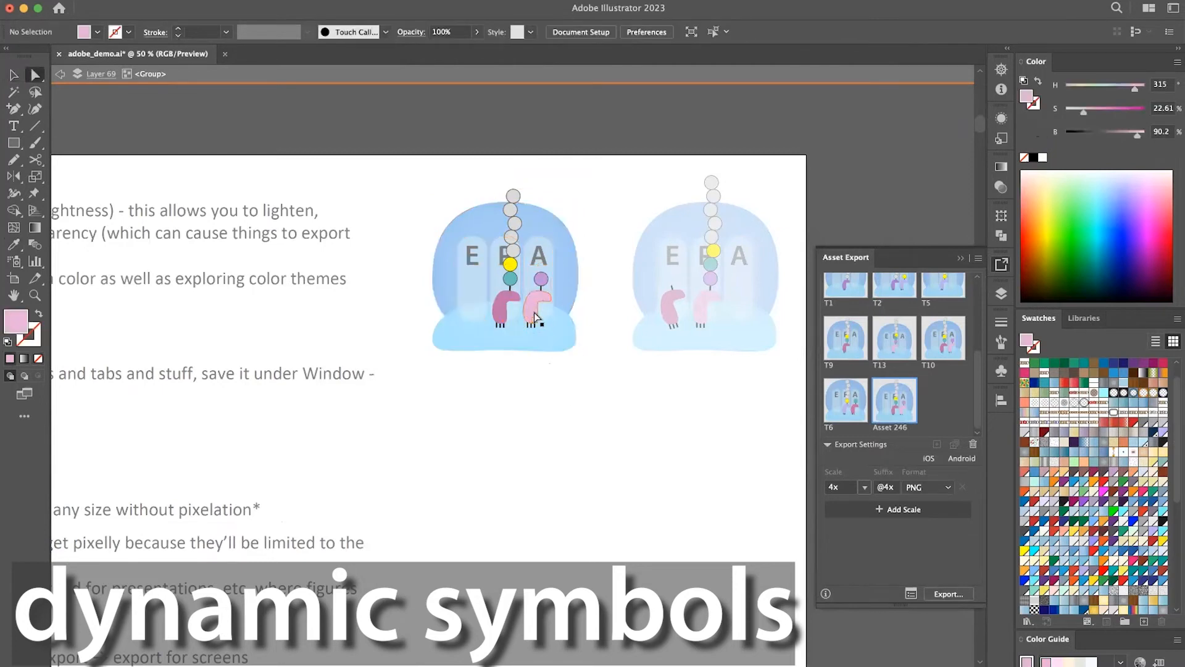
{"action": "left_click", "coordinate": [534, 313]}
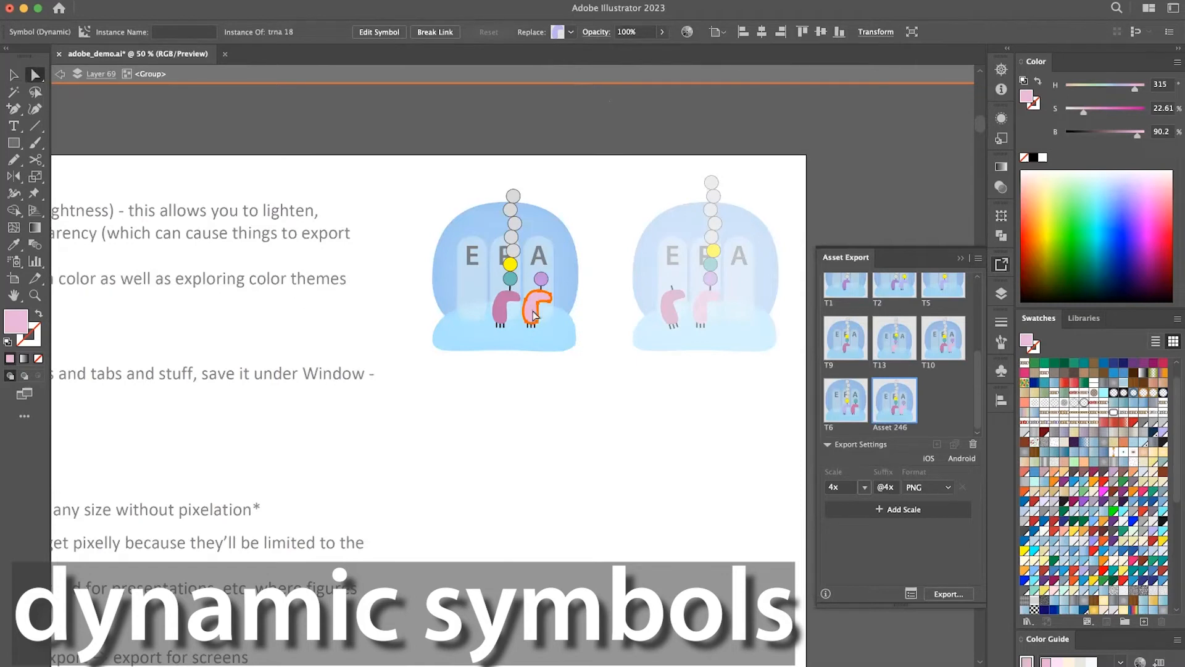
{"action": "left_click", "coordinate": [575, 419]}
{"action": "double_click", "coordinate": [574, 419]}
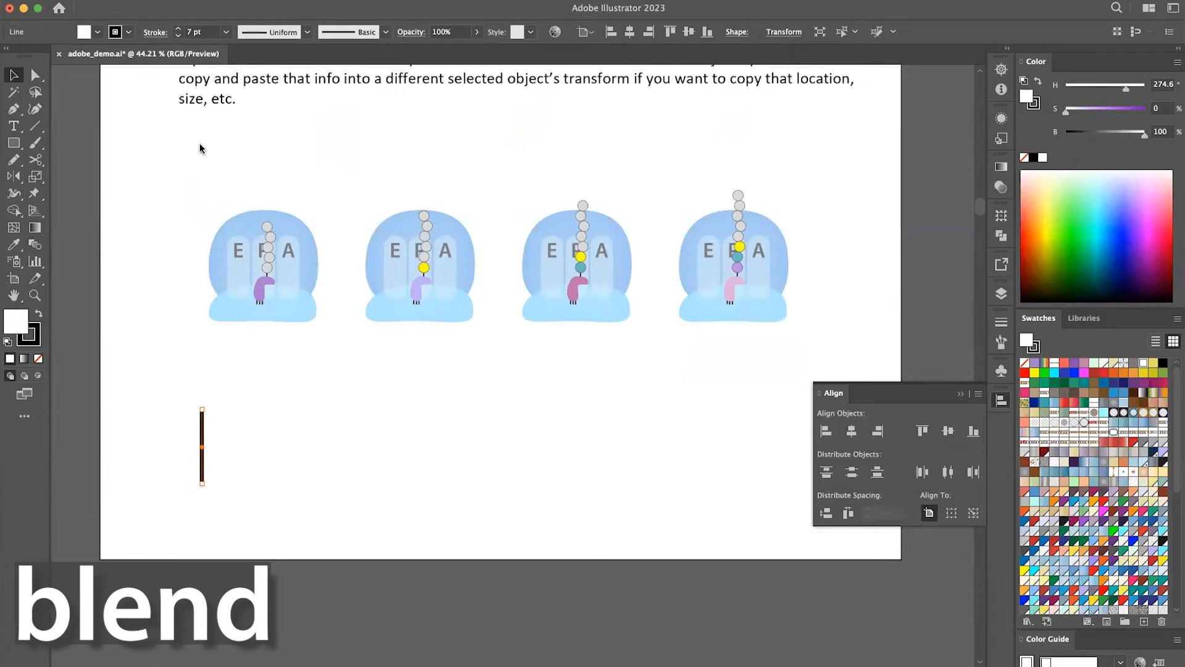
Duplicate the 7 pt vertical line below the ribosomes about 858 px to the right and select both lines.
{"action": "left_click", "coordinate": [35, 244]}
{"action": "scroll", "coordinate": [206, 446], "scroll_direction": "down", "scroll_amount": 2}
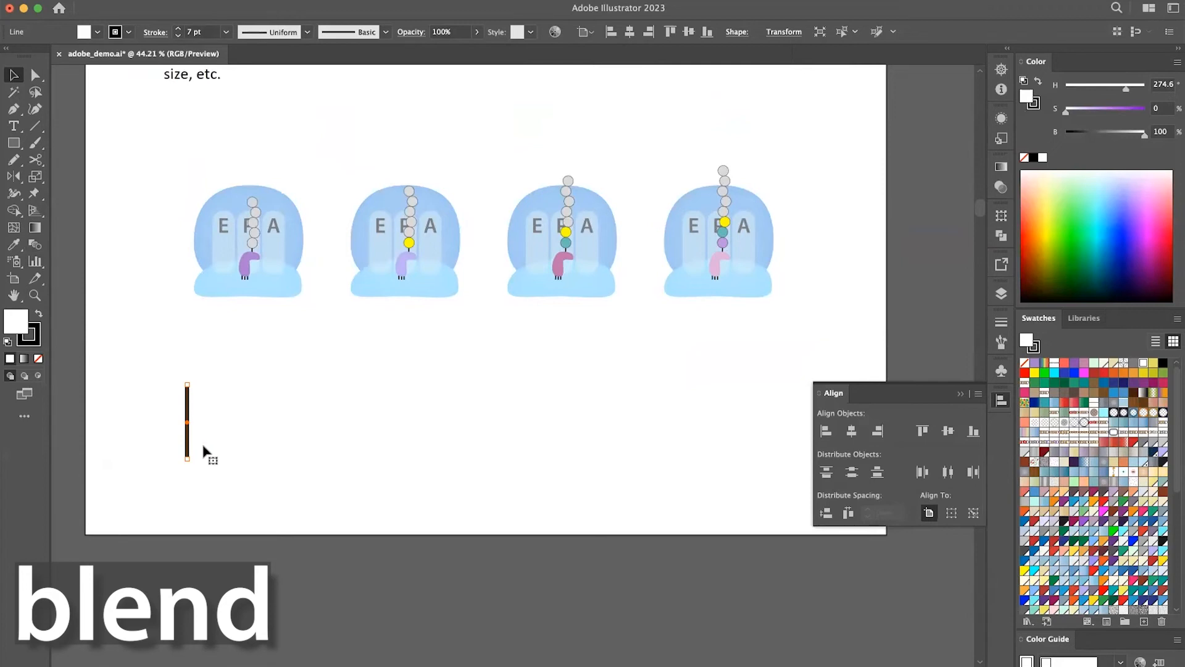
{"action": "key", "text": "c"}
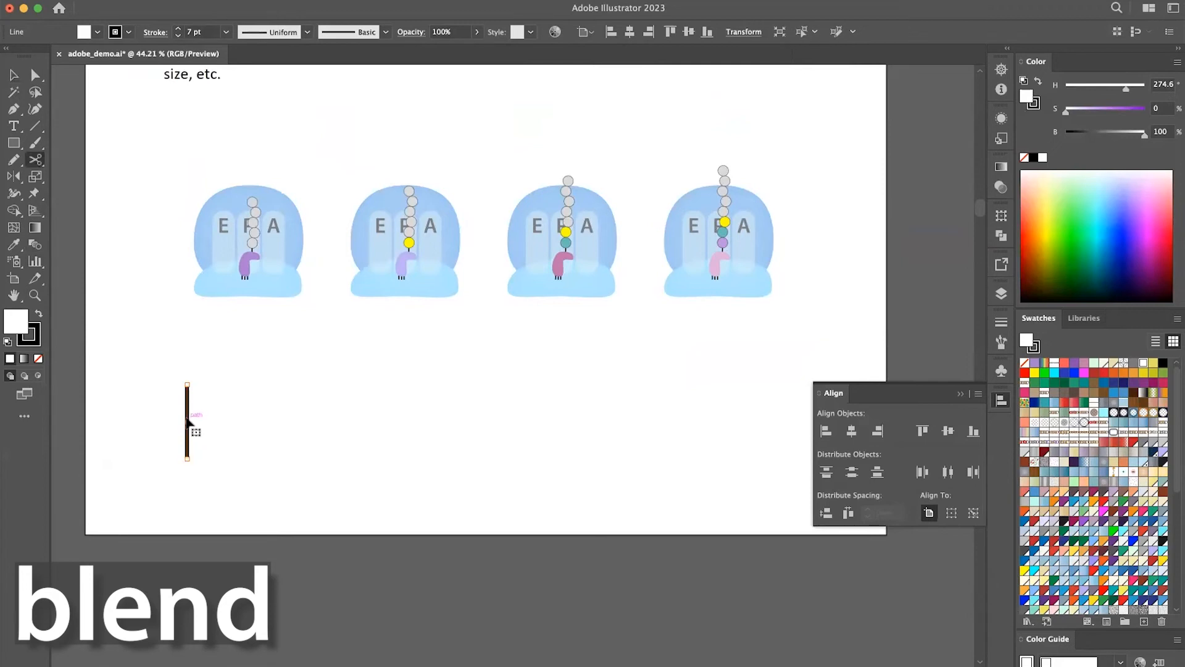
{"action": "scroll", "coordinate": [185, 417], "scroll_direction": "down", "scroll_amount": 3}
{"action": "key", "text": "v"}
{"action": "scroll", "coordinate": [233, 360], "scroll_direction": "up", "scroll_amount": 6}
{"action": "scroll", "coordinate": [233, 359], "scroll_direction": "down", "scroll_amount": 4}
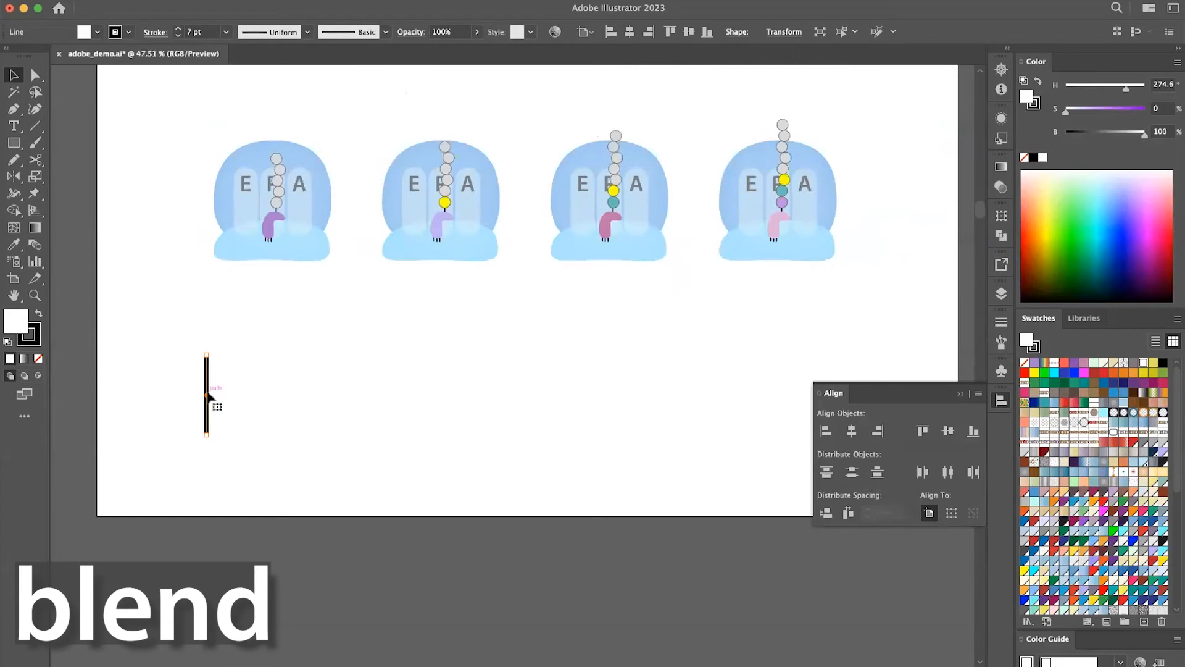
{"action": "left_click_drag", "start_coordinate": [210, 395], "coordinate": [727, 400]}
{"action": "left_click", "coordinate": [208, 399], "text": "shift"}
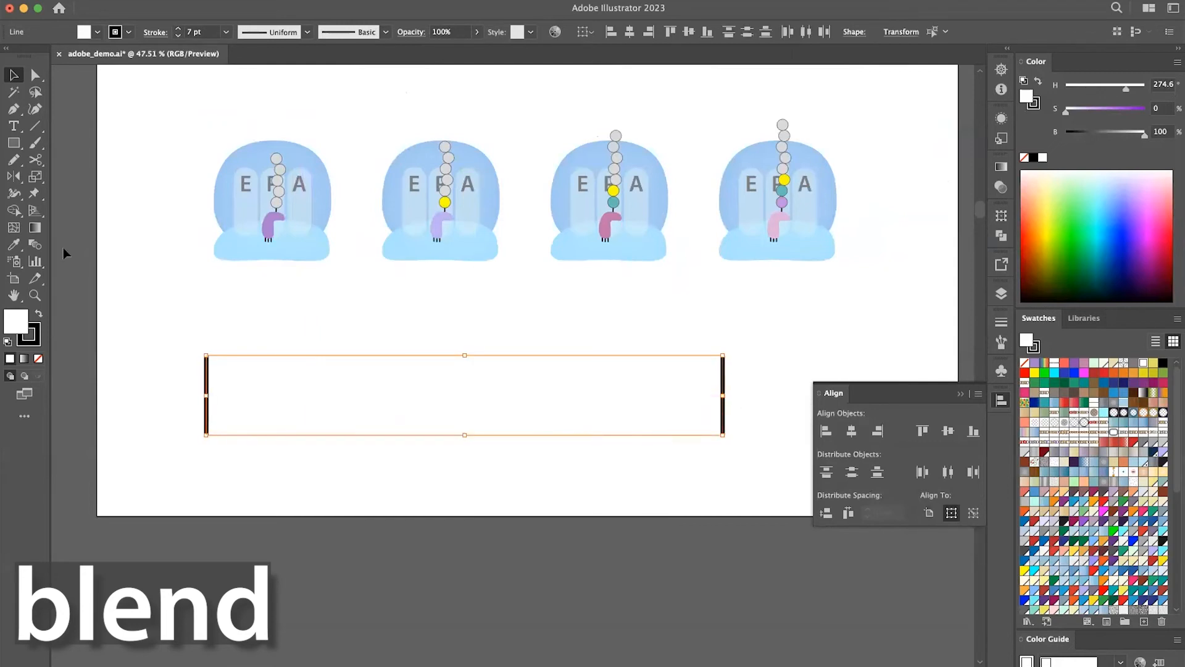
Blend the two vertical lines using Specified Steps spacing with 8 steps.
{"action": "double_click", "coordinate": [36, 245]}
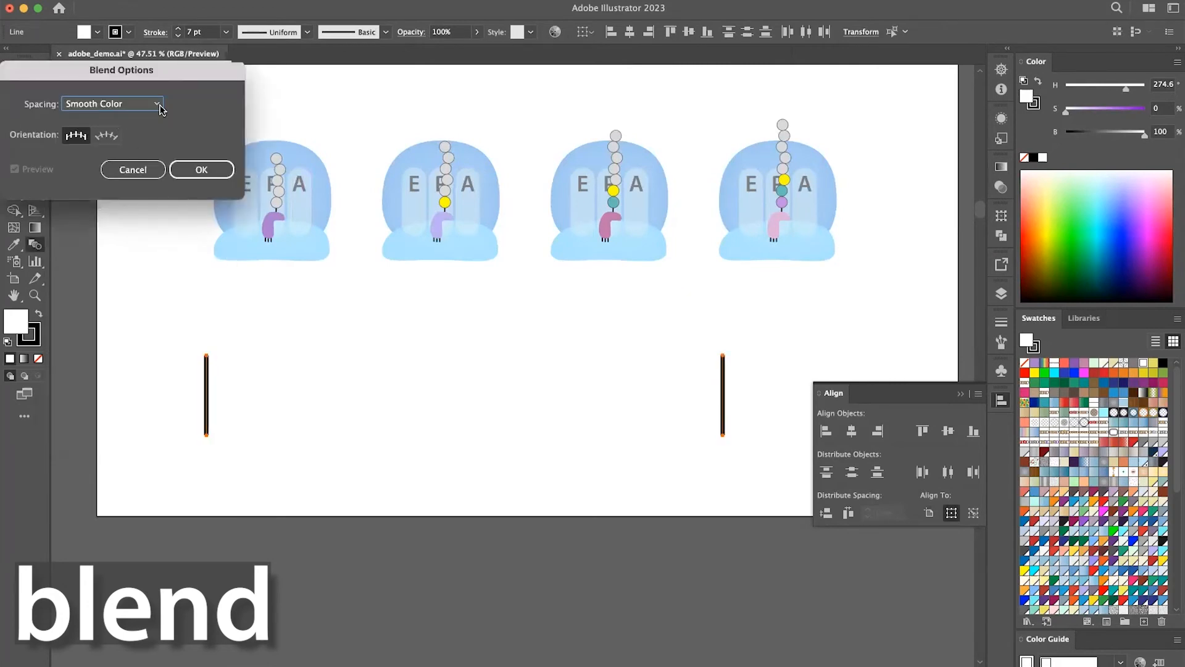
{"action": "left_click", "coordinate": [158, 105]}
{"action": "left_click", "coordinate": [154, 134]}
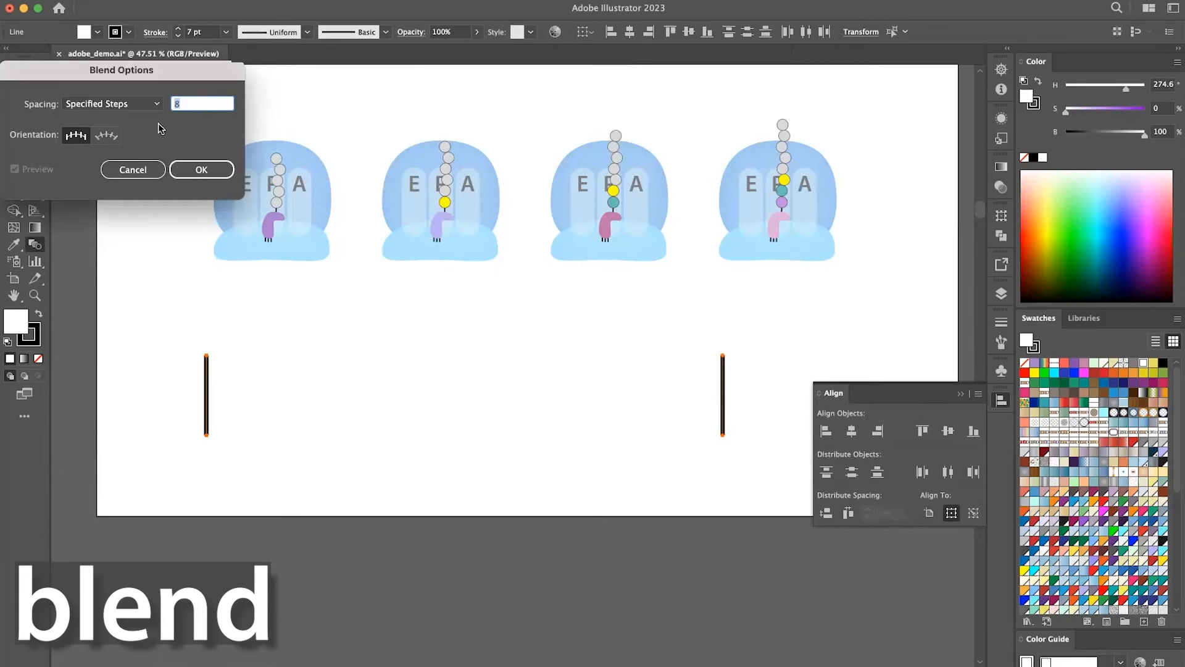
{"action": "key", "text": "Tab"}
{"action": "left_click", "coordinate": [201, 170]}
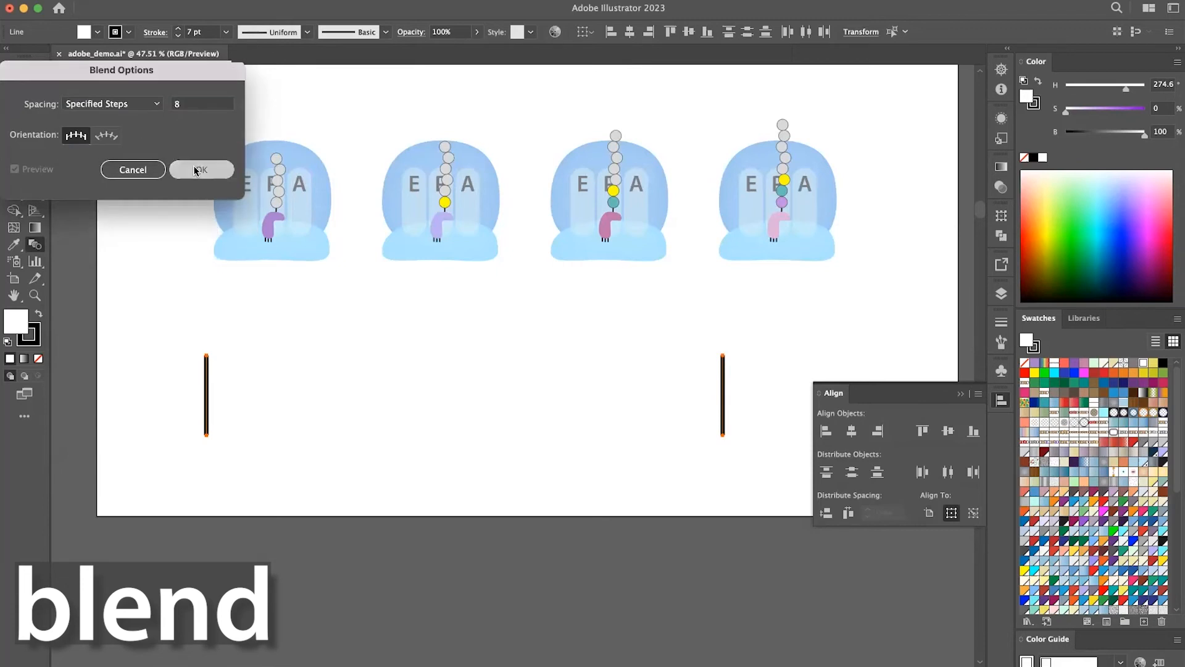
{"action": "left_click", "coordinate": [205, 395]}
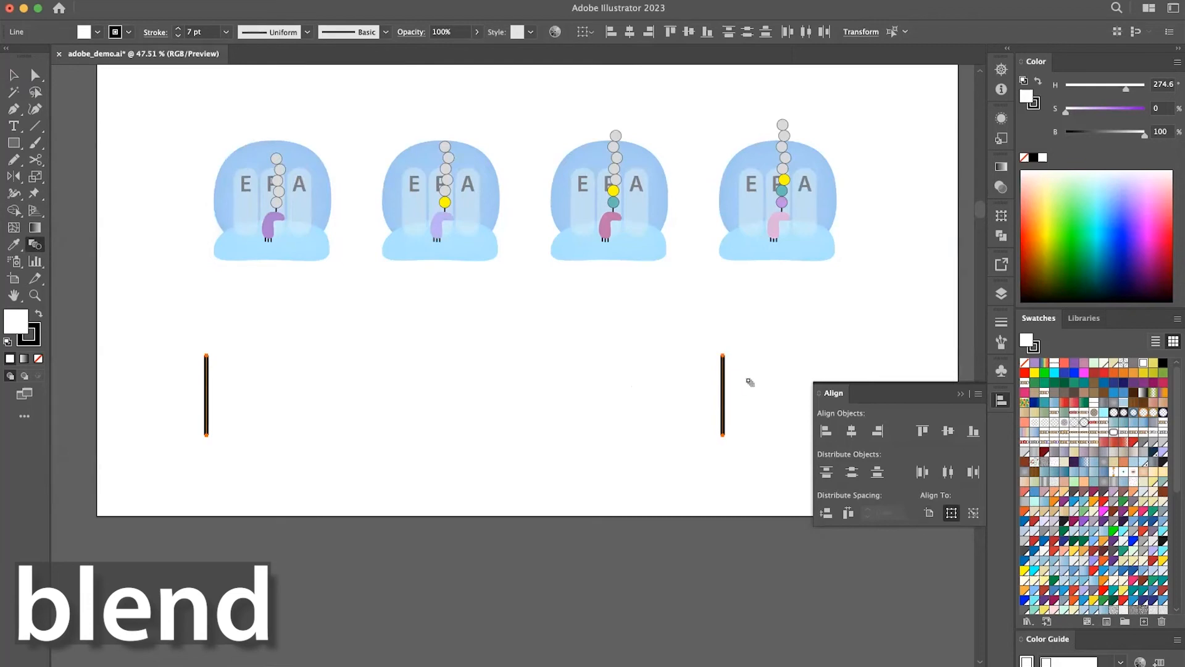
{"action": "left_click", "coordinate": [723, 396]}
{"action": "key", "text": "v"}
Move the blended row off the leftover line, delete that line, and reposition the blend beneath the ribosomes.
{"action": "left_click_drag", "start_coordinate": [611, 410], "coordinate": [655, 368]}
{"action": "left_click", "coordinate": [207, 401]}
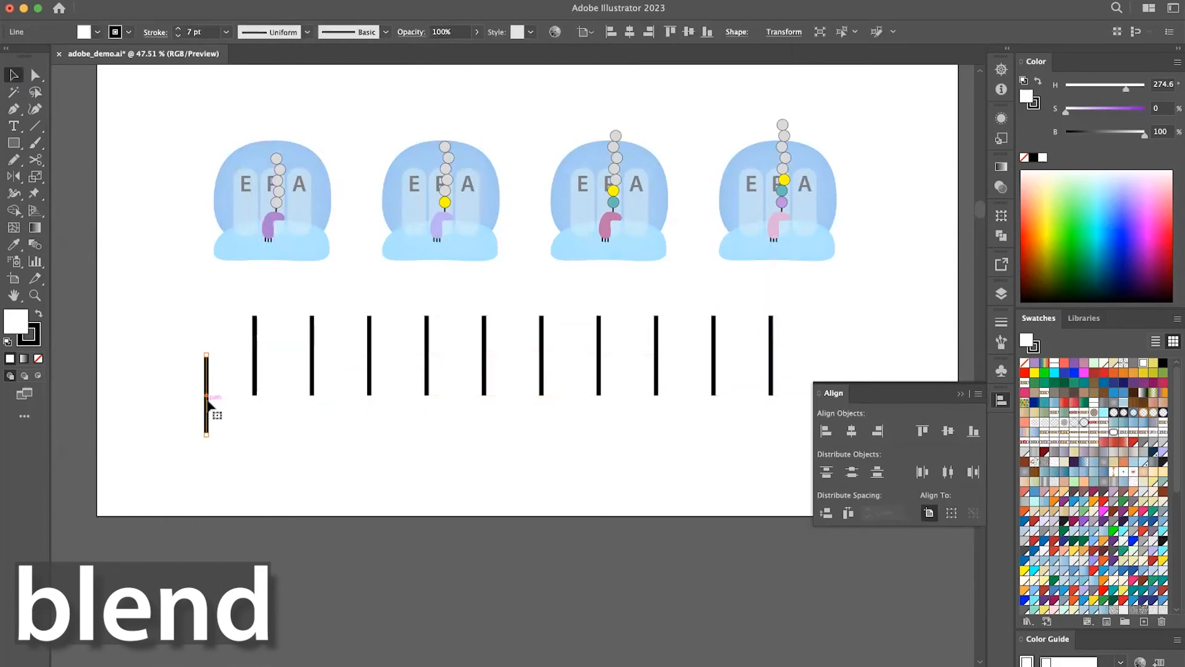
{"action": "key", "text": "Delete"}
{"action": "left_click_drag", "start_coordinate": [310, 357], "coordinate": [273, 378]}
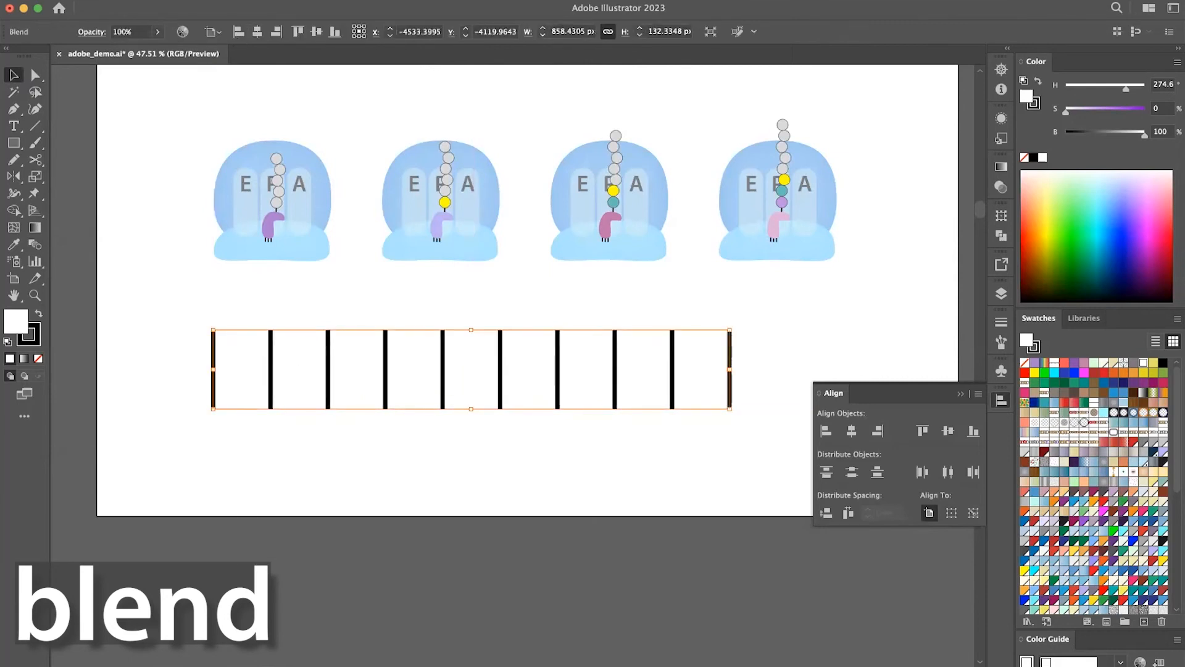
Shorten the blend's leftmost line to a little over half its height by its top anchor, and shift the blend slightly up and left.
{"action": "key", "text": "a"}
{"action": "left_click", "coordinate": [213, 332]}
{"action": "left_click_drag", "start_coordinate": [213, 331], "coordinate": [214, 365]}
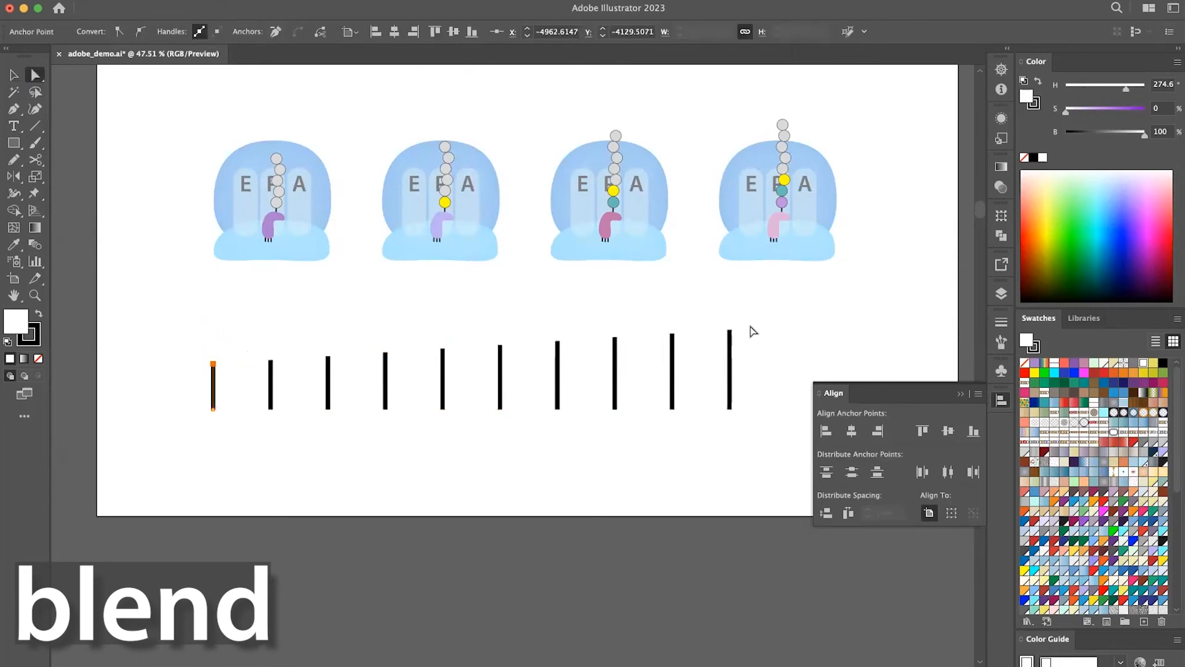
{"action": "key", "text": "v"}
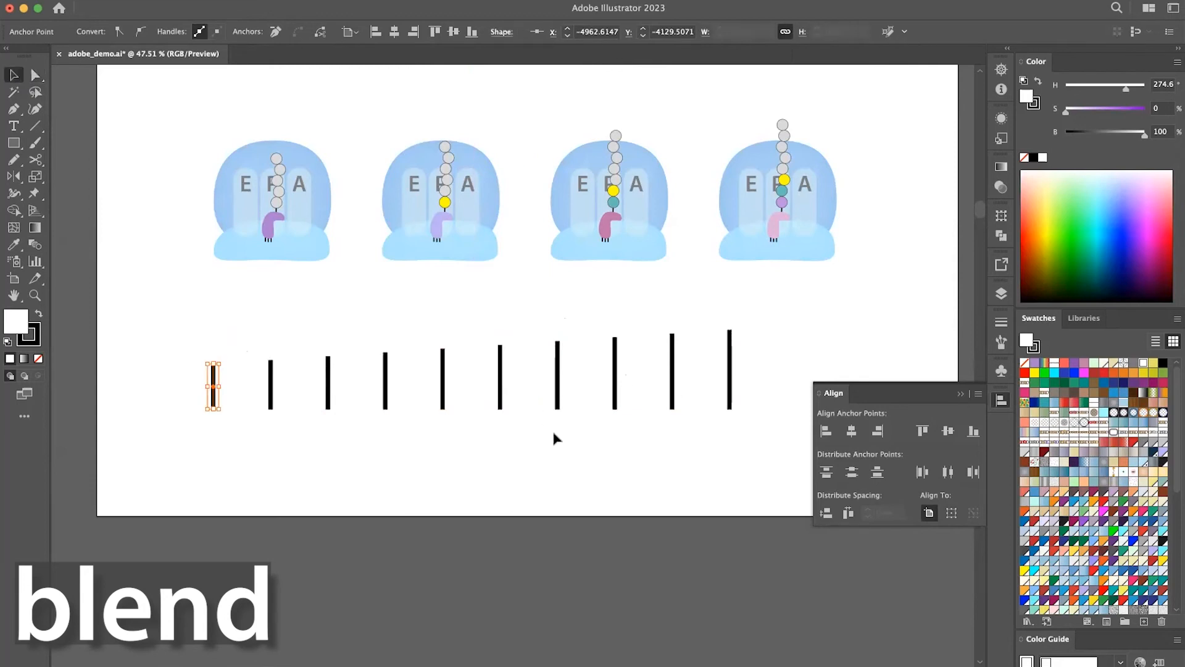
{"action": "left_click", "coordinate": [612, 384]}
{"action": "left_click", "coordinate": [615, 383]}
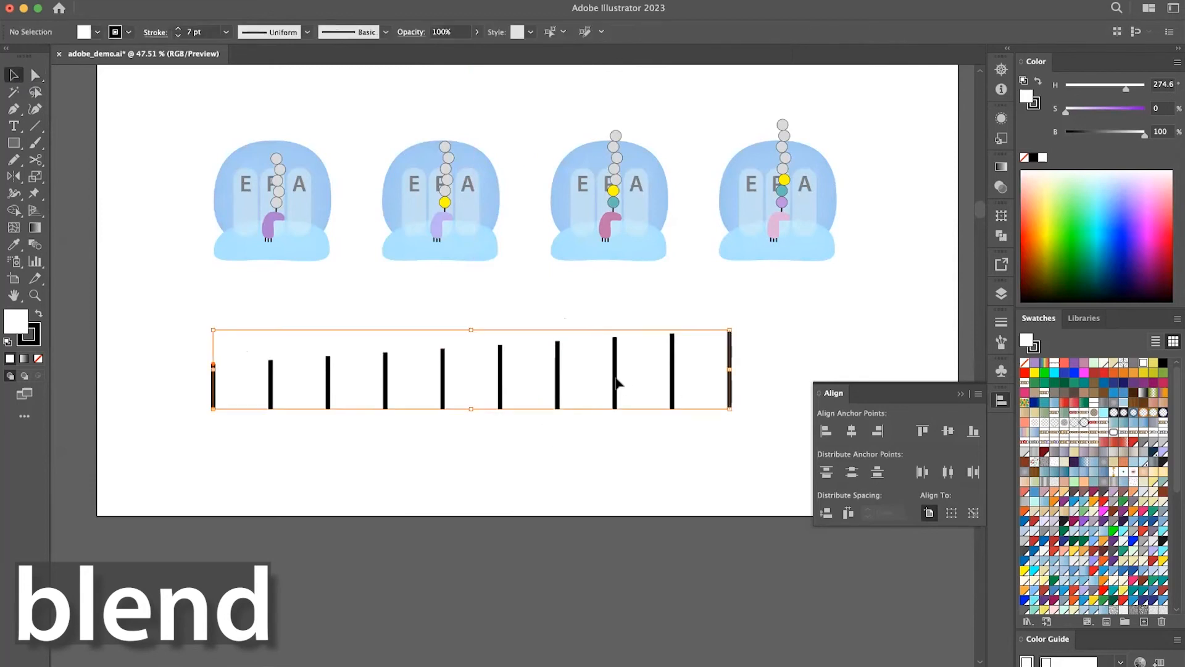
{"action": "left_click_drag", "start_coordinate": [616, 381], "coordinate": [547, 369]}
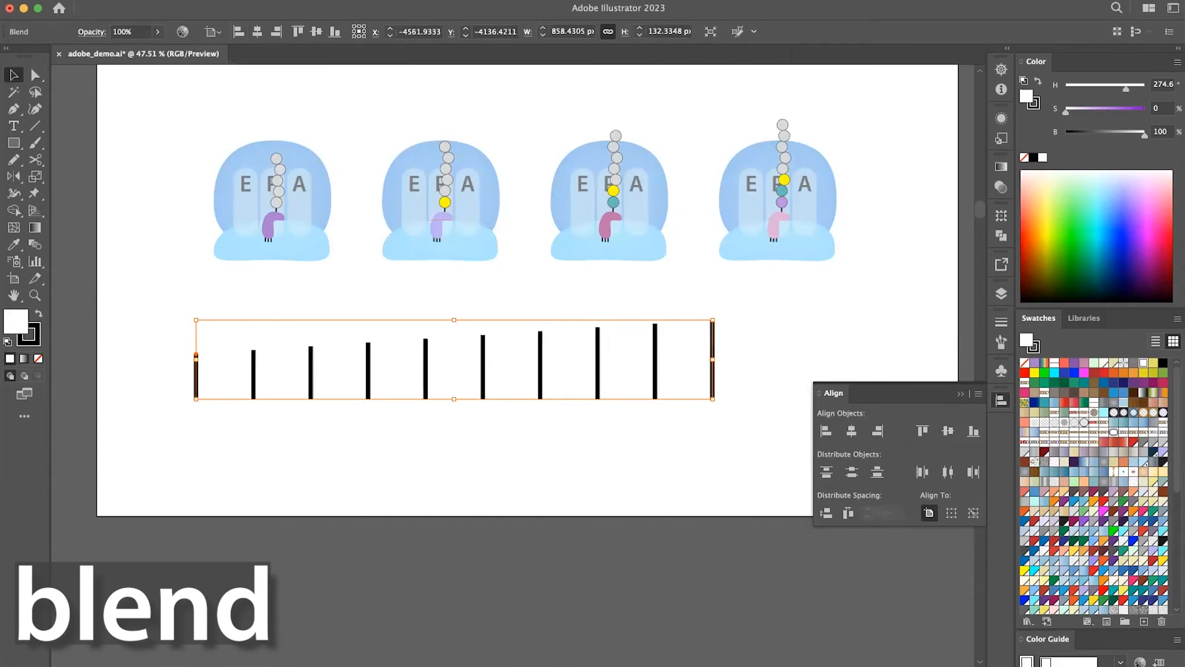
Expand the blend with Object, Fill and Stroke enabled, and deselect it.
{"action": "left_click", "coordinate": [163, 0]}
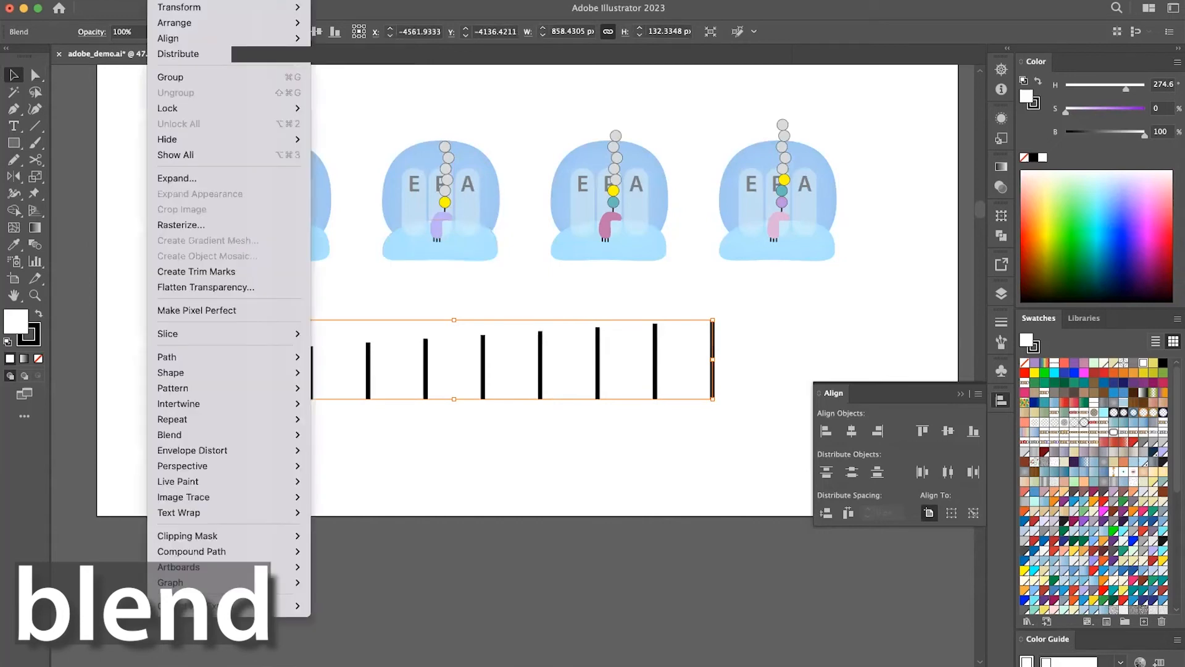
{"action": "left_click", "coordinate": [192, 179]}
{"action": "left_click", "coordinate": [123, 302]}
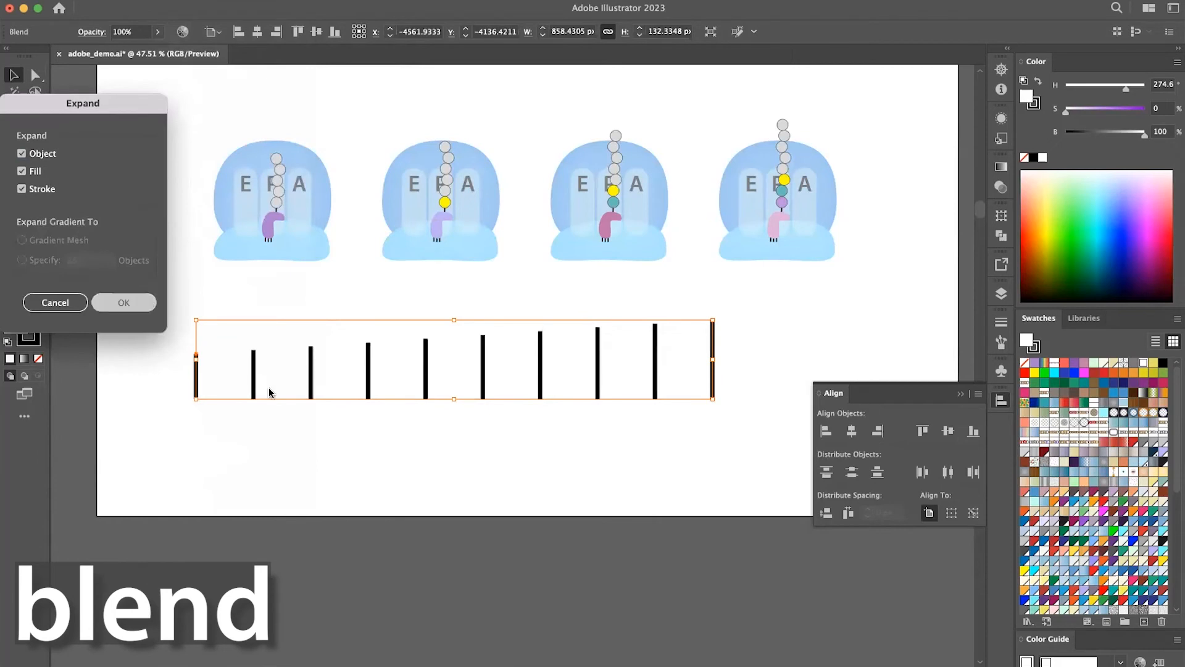
{"action": "left_click", "coordinate": [446, 433]}
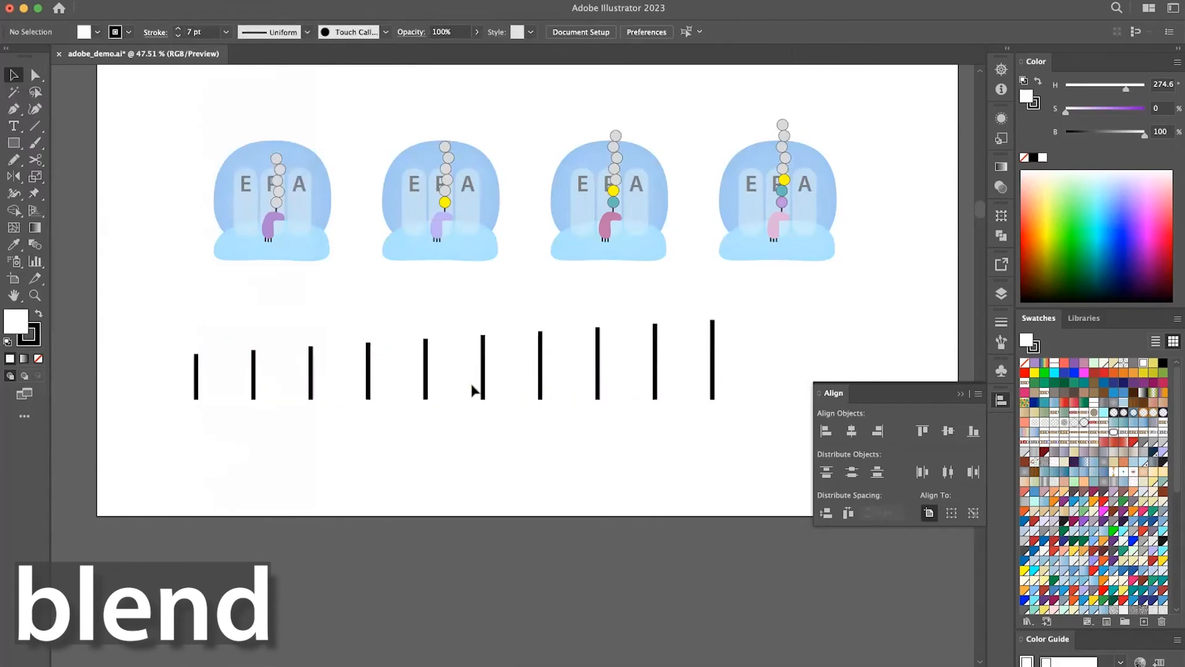
Ungroup the expanded lines and move the sixth line out to just below the row.
{"action": "left_click", "coordinate": [484, 378]}
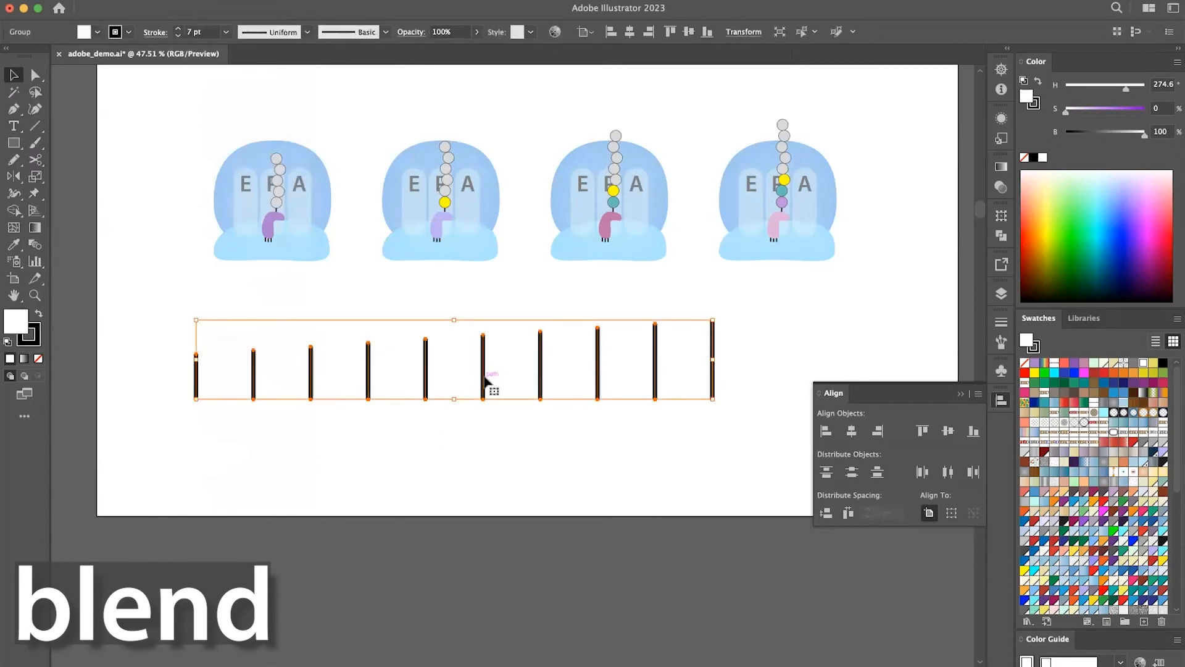
{"action": "left_click_drag", "start_coordinate": [485, 378], "coordinate": [508, 465]}
{"action": "left_click", "coordinate": [508, 465]}
{"action": "left_click_drag", "start_coordinate": [483, 389], "coordinate": [498, 453]}
{"action": "scroll", "coordinate": [509, 483], "scroll_direction": "up", "scroll_amount": 2}
{"action": "scroll", "coordinate": [509, 483], "scroll_direction": "right", "scroll_amount": 1}
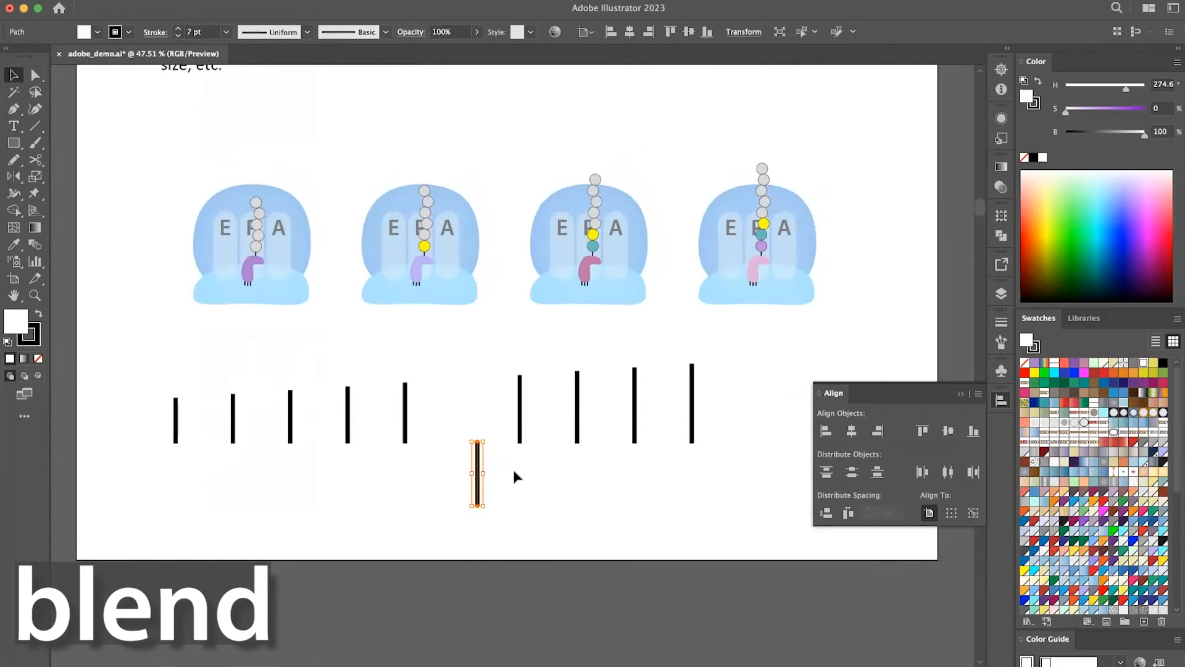
{"action": "scroll", "coordinate": [514, 475], "scroll_direction": "up", "scroll_amount": 2}
{"action": "scroll", "coordinate": [514, 476], "scroll_direction": "right", "scroll_amount": 1}
{"action": "scroll", "coordinate": [514, 475], "scroll_direction": "up", "scroll_amount": 5}
{"action": "scroll", "coordinate": [514, 475], "scroll_direction": "right", "scroll_amount": 1}
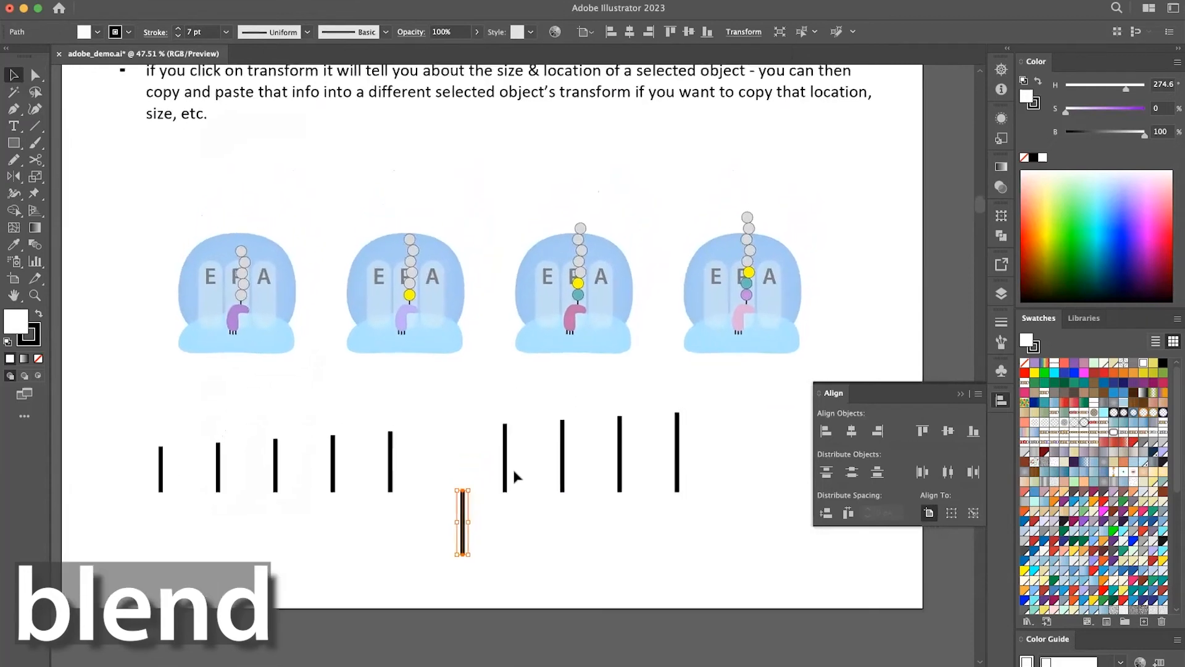
{"action": "scroll", "coordinate": [515, 476], "scroll_direction": "down", "scroll_amount": 1}
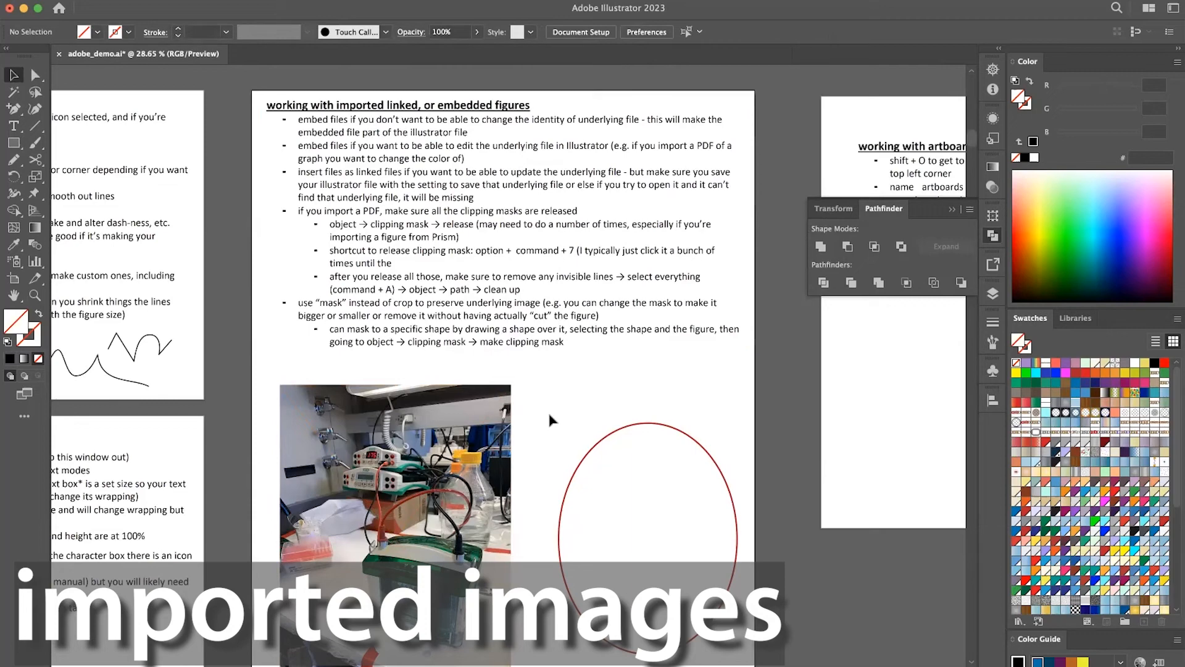
Embed the linked lab photo IMG_0837.jpeg beside the red ellipse and open its link options.
{"action": "left_click", "coordinate": [478, 412]}
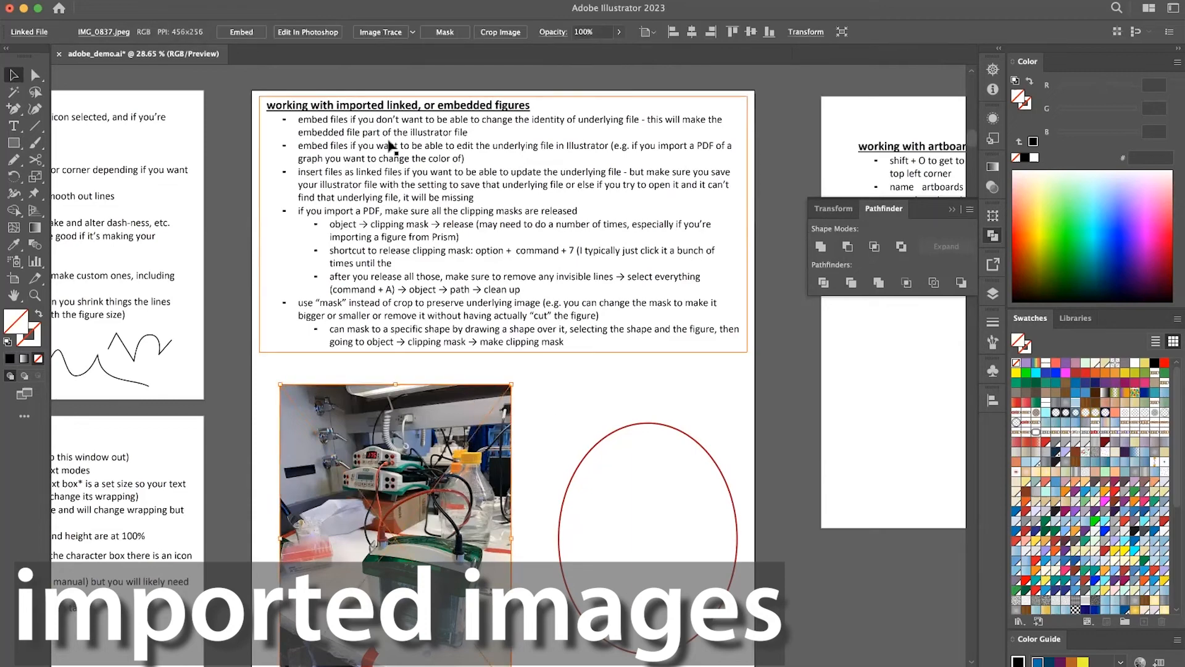
{"action": "left_click", "coordinate": [261, 33]}
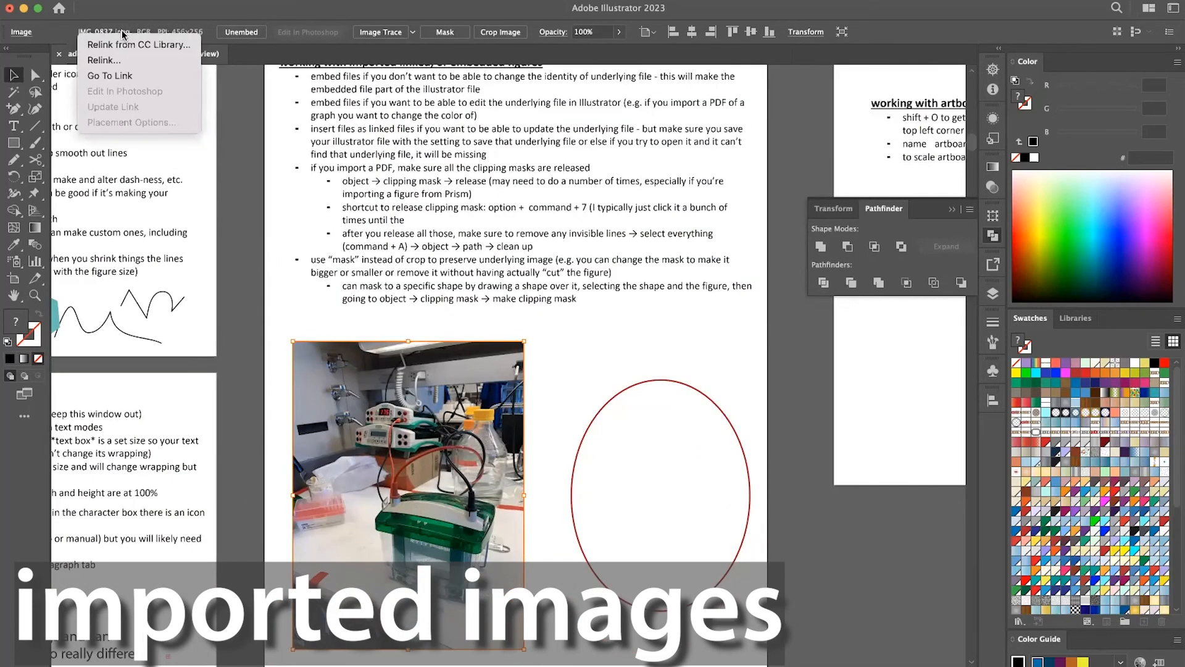
{"action": "left_click", "coordinate": [380, 450]}
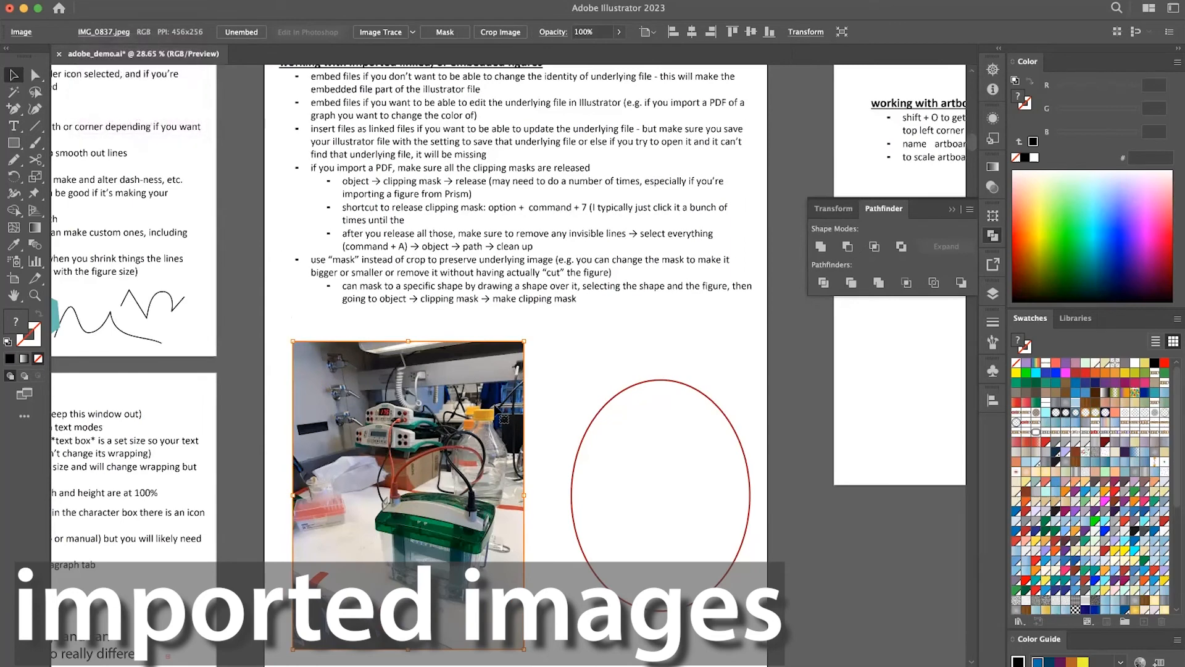
{"action": "left_click", "coordinate": [553, 384]}
{"action": "left_click", "coordinate": [482, 432]}
{"action": "left_click", "coordinate": [112, 33]}
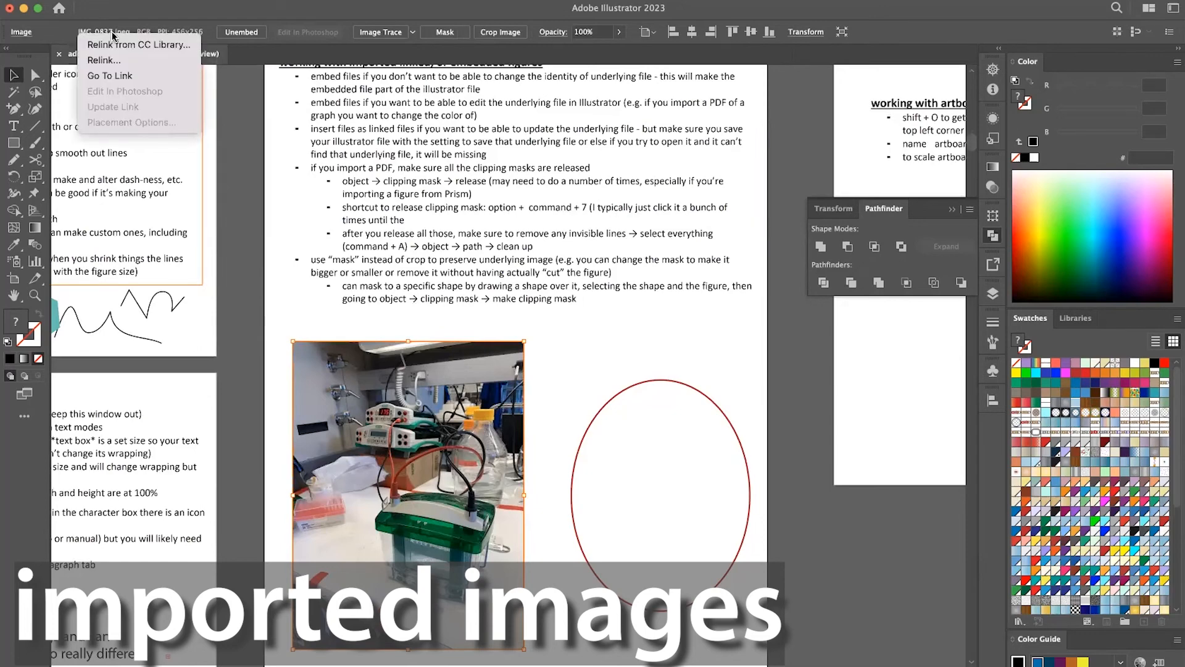
Open the relink file browser for the embedded lab photo, close it without choosing a file, and deselect the photo.
{"action": "left_click", "coordinate": [106, 60]}
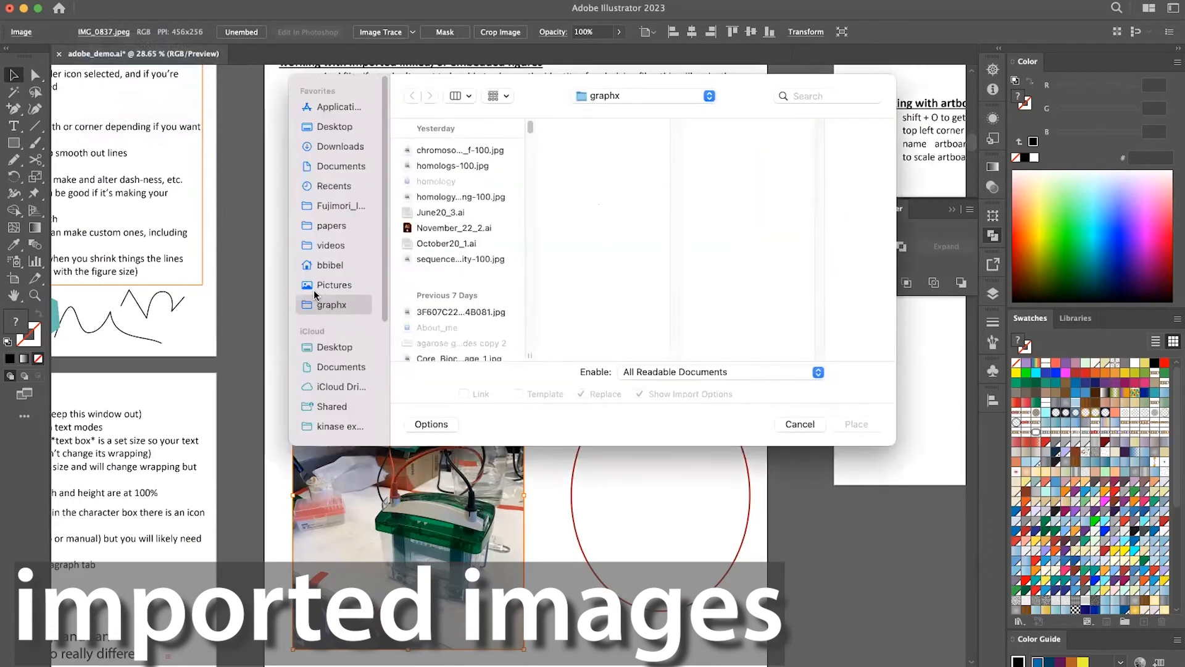
{"action": "left_click", "coordinate": [800, 424]}
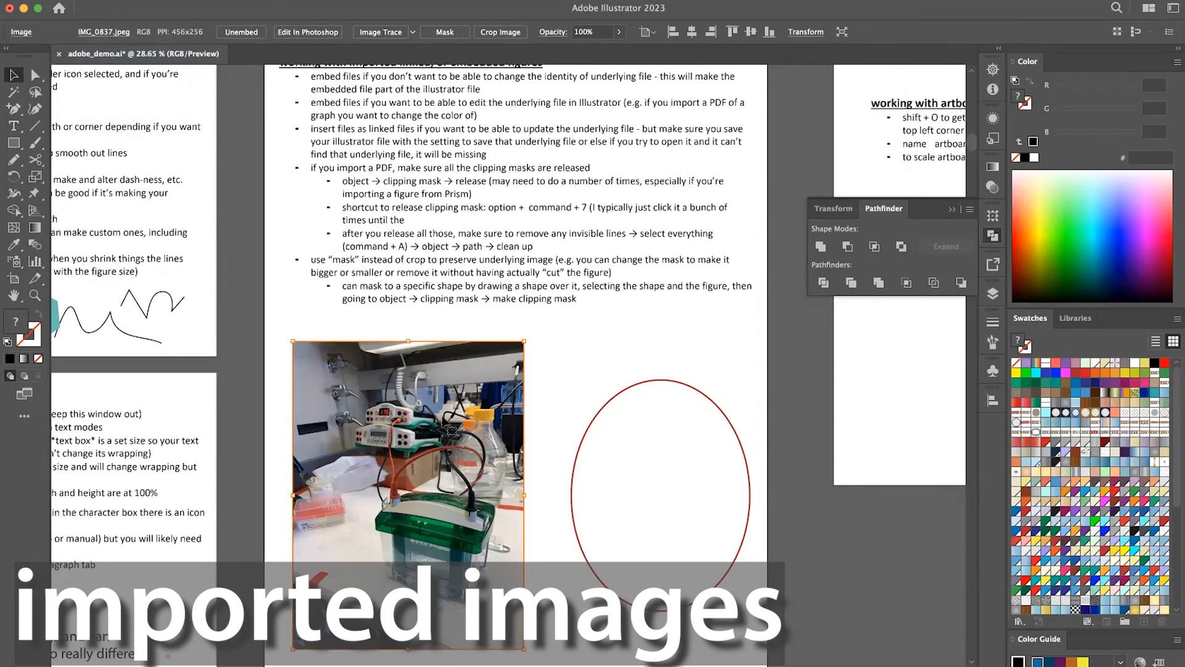
{"action": "left_click", "coordinate": [548, 343]}
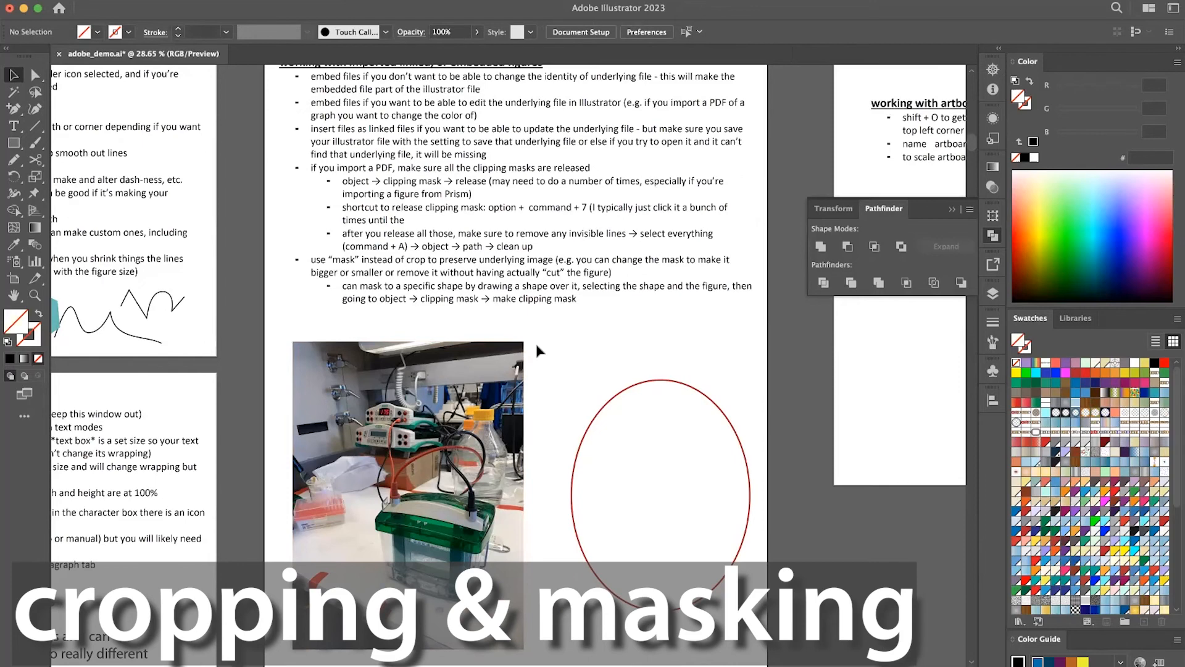
{"action": "scroll", "coordinate": [537, 347], "scroll_direction": "down", "scroll_amount": 1}
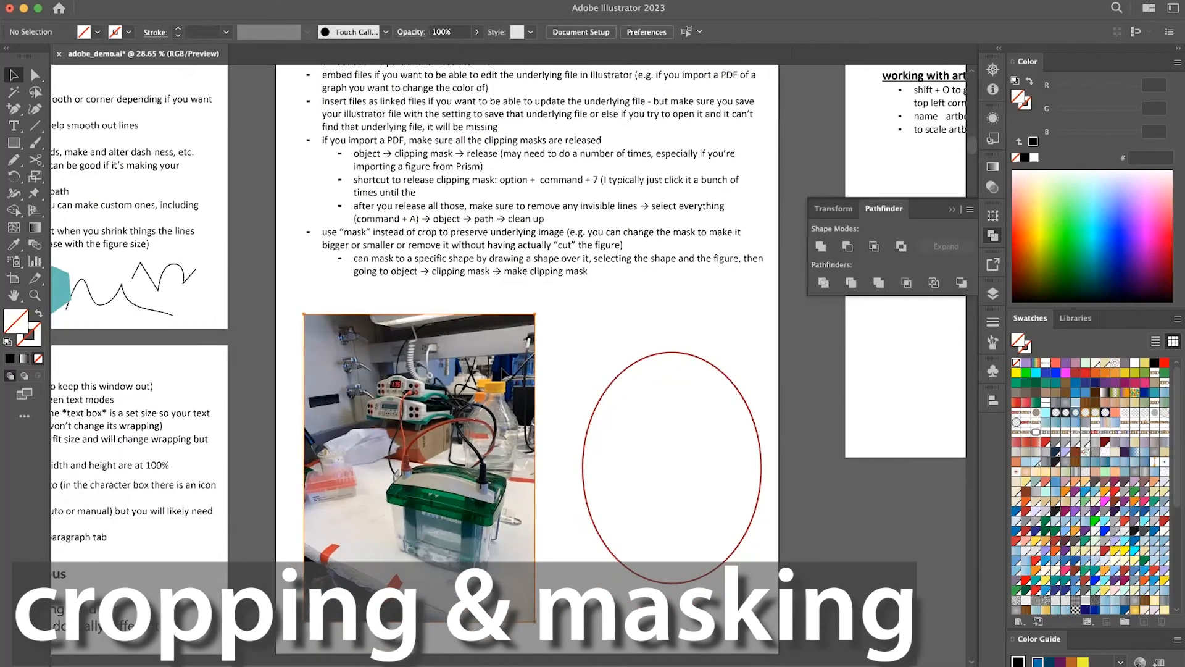
{"action": "left_click", "coordinate": [510, 379]}
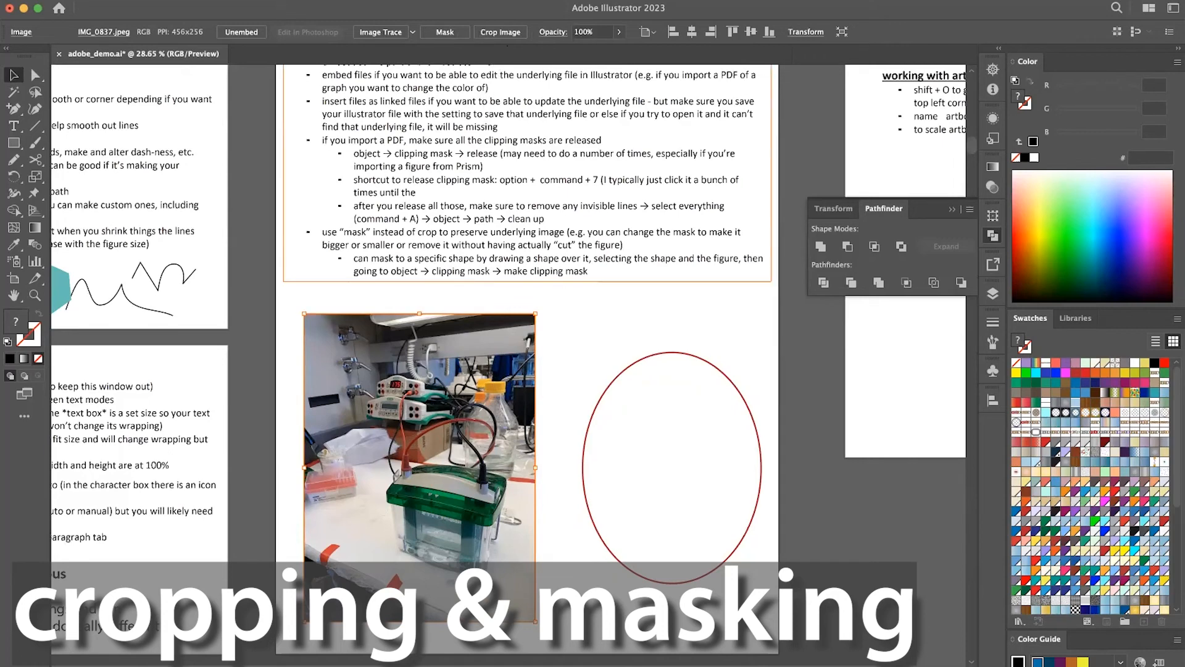
{"action": "left_click", "coordinate": [505, 34]}
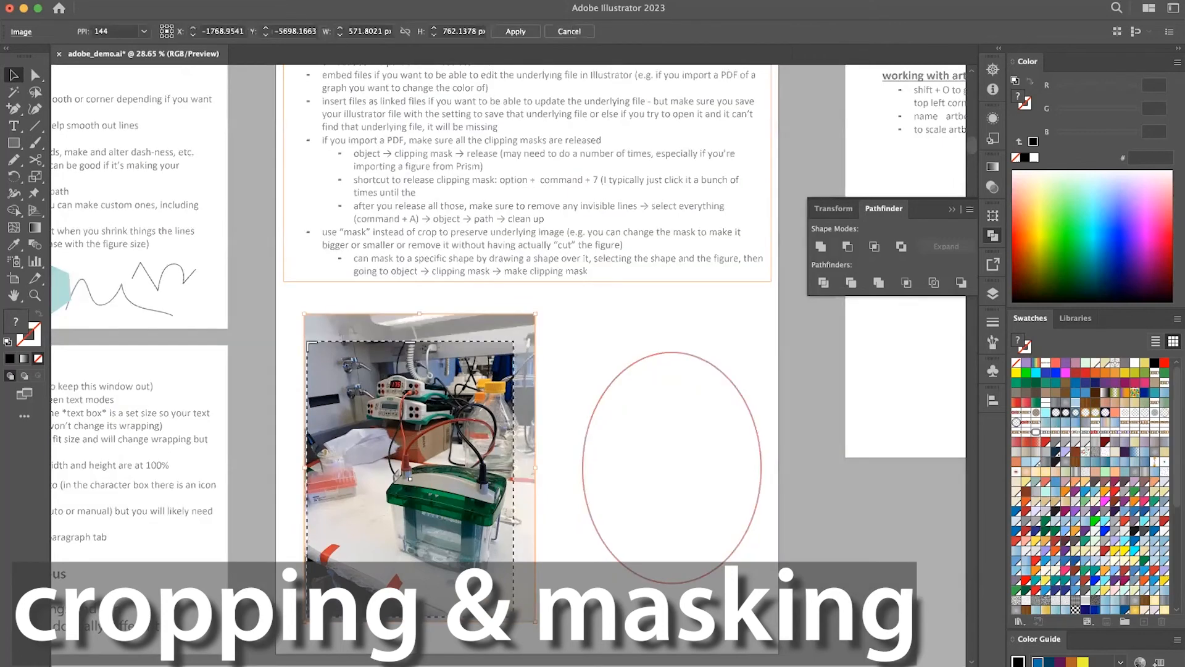
{"action": "left_click_drag", "start_coordinate": [308, 615], "coordinate": [381, 581]}
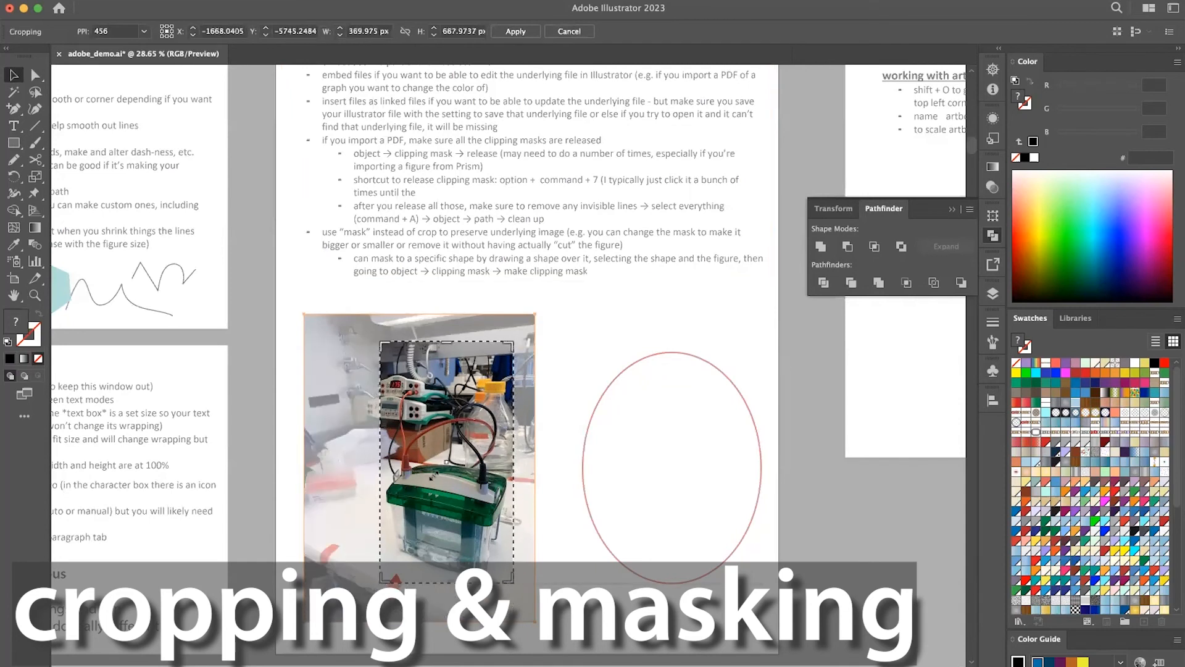
{"action": "left_click_drag", "start_coordinate": [509, 344], "coordinate": [514, 391]}
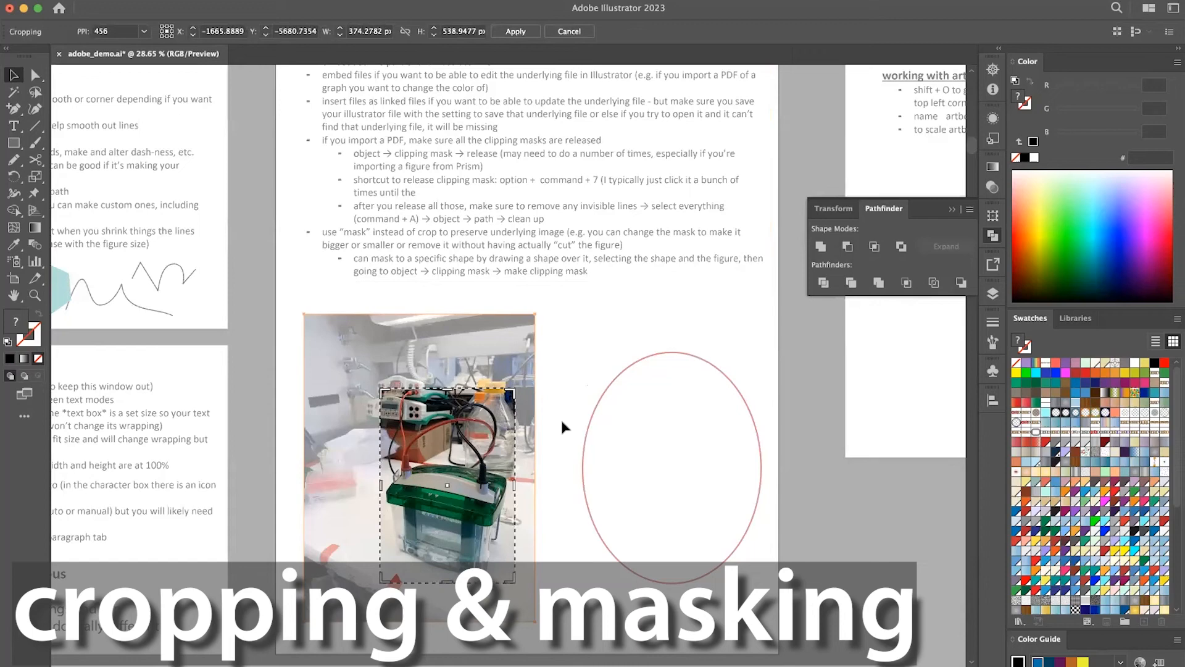
{"action": "key", "text": "Escape"}
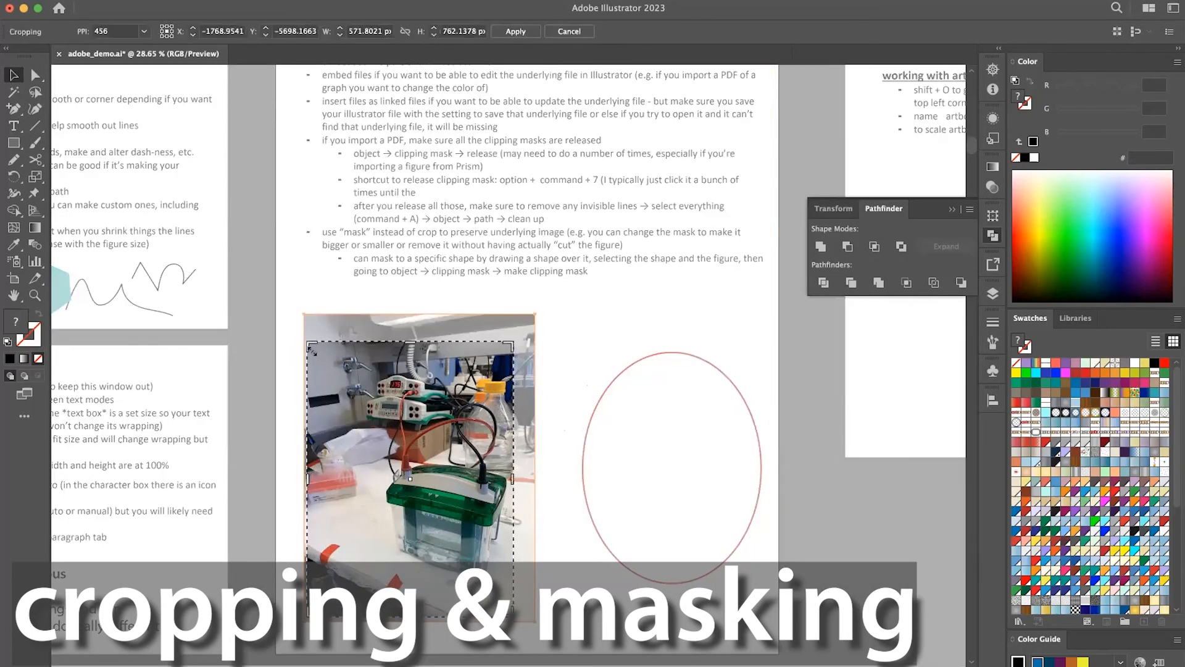
Crop the lab photo to the gel box and power supply, about 353 px wide by 567 px high, leaving its position unchanged.
{"action": "left_click_drag", "start_coordinate": [312, 341], "coordinate": [387, 373]}
{"action": "left_click_drag", "start_coordinate": [388, 617], "coordinate": [389, 577]}
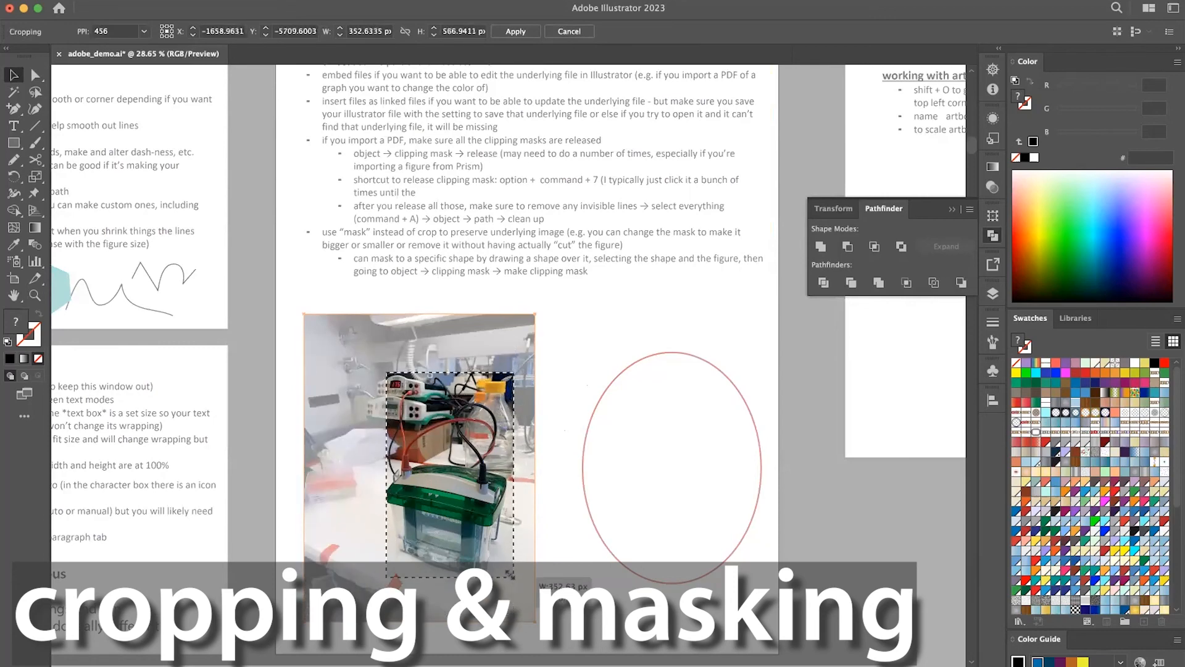
{"action": "key", "text": "Return"}
{"action": "key", "text": "Return"}
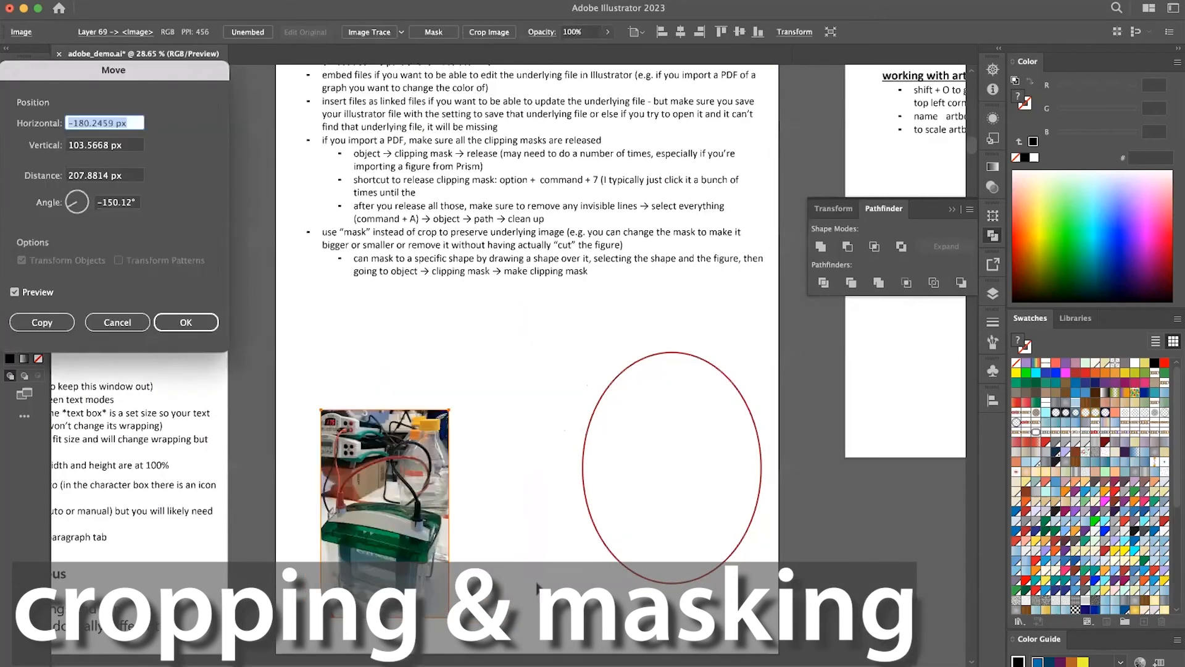
{"action": "left_click", "coordinate": [117, 322]}
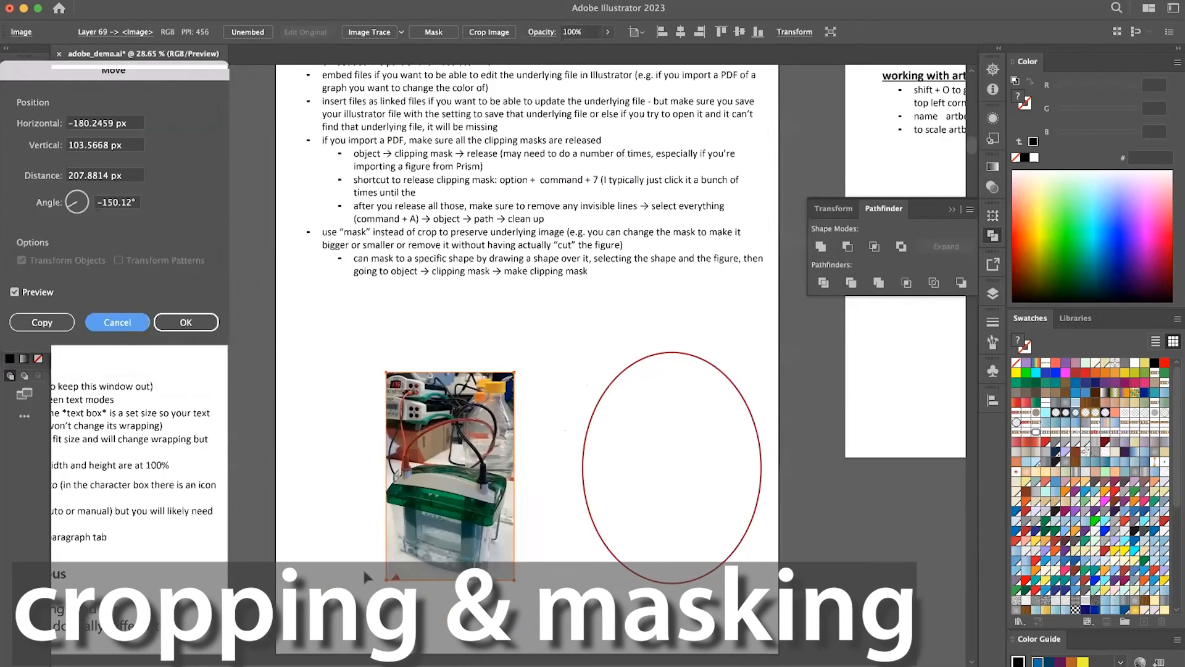
Move the cropped photo up by about 158 px, and undo both the move and the crop.
{"action": "left_click_drag", "start_coordinate": [501, 514], "coordinate": [505, 456]}
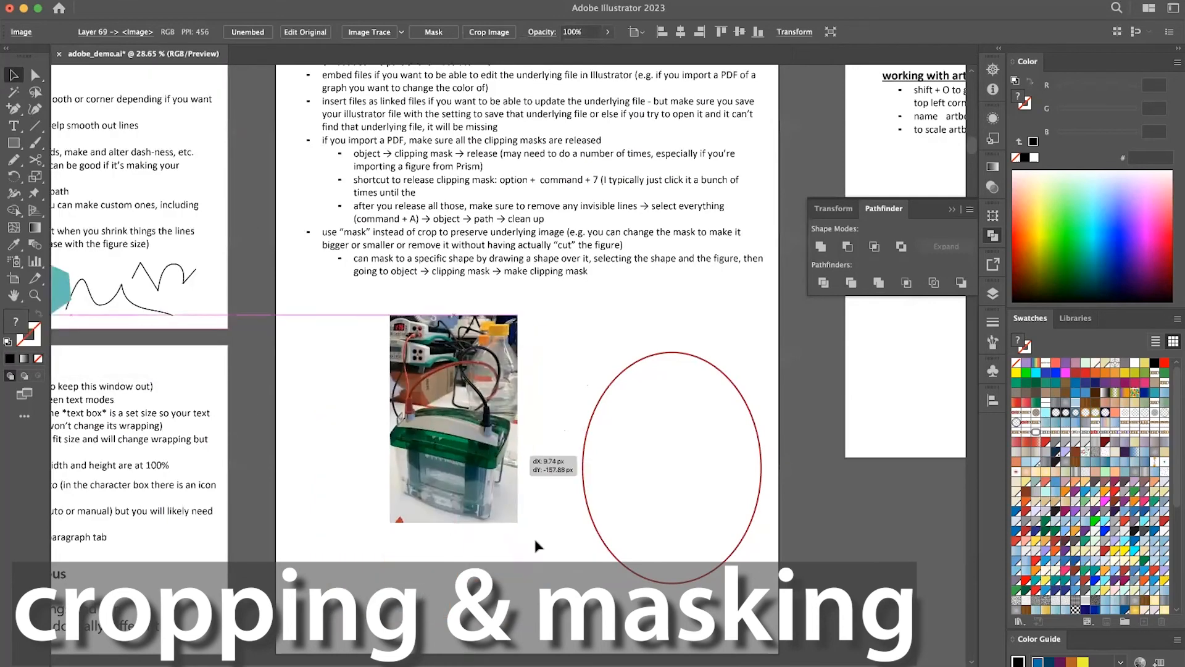
{"action": "double_click", "coordinate": [482, 477]}
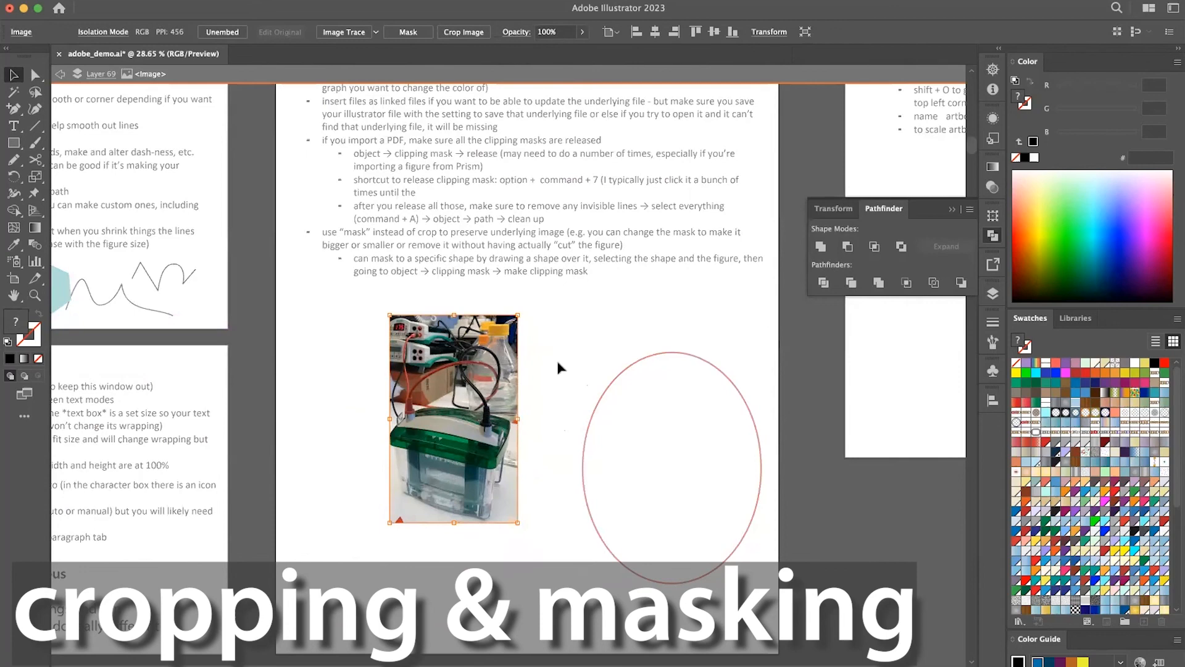
{"action": "left_click", "coordinate": [566, 342]}
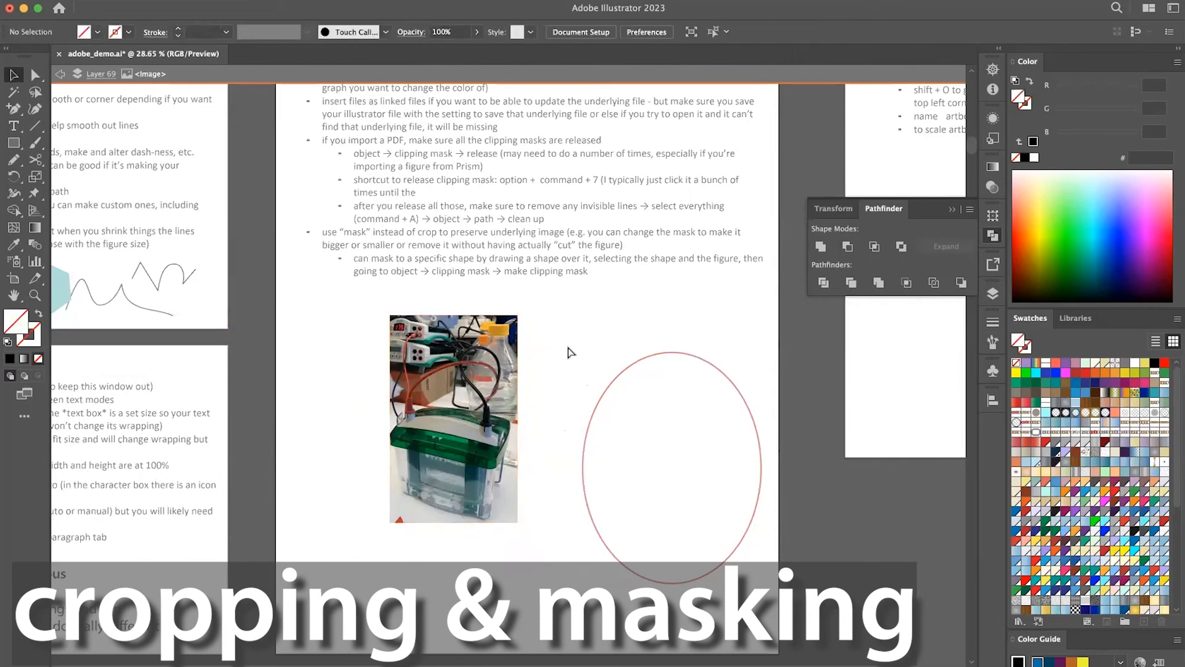
{"action": "key", "text": "super+z"}
{"action": "key", "text": "super+z"}
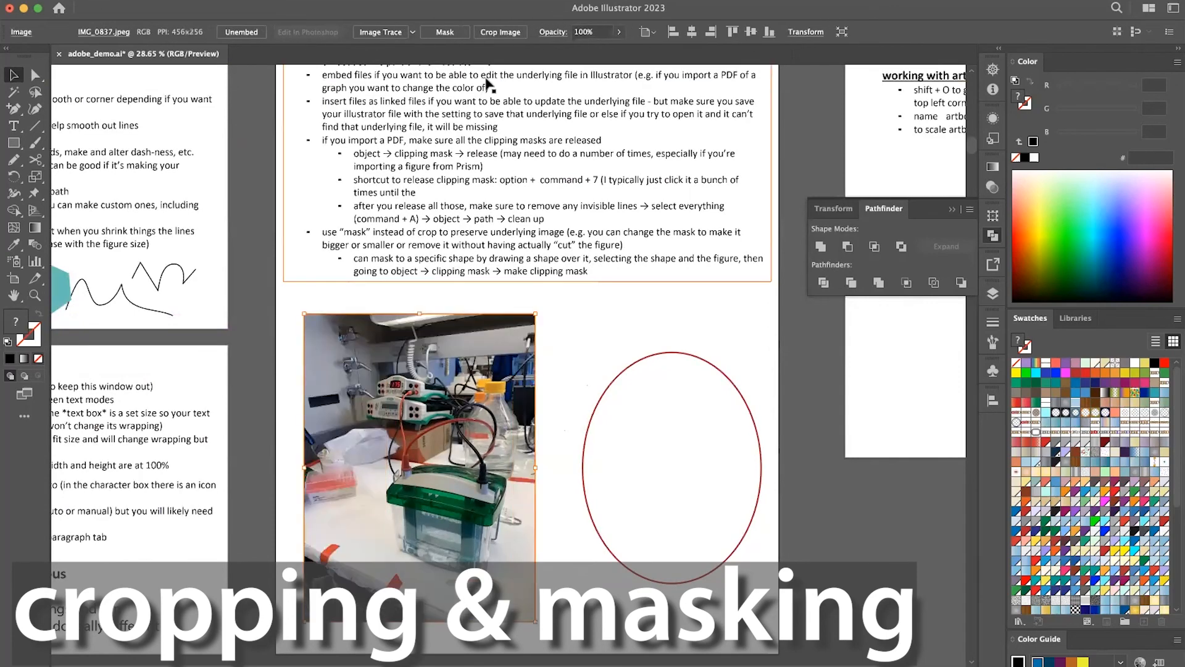
Mask the lab photo, shrink the mask around the gel box to about 403 by 679 px, and deselect it.
{"action": "left_click", "coordinate": [407, 475]}
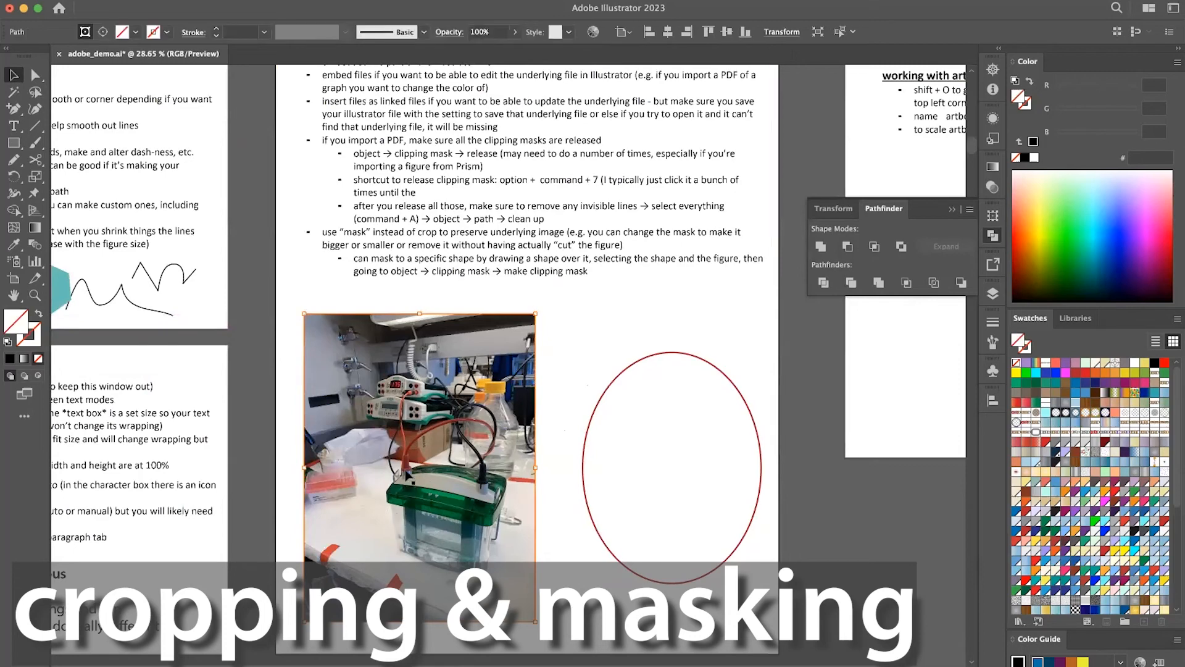
{"action": "left_click_drag", "start_coordinate": [304, 620], "coordinate": [374, 583]}
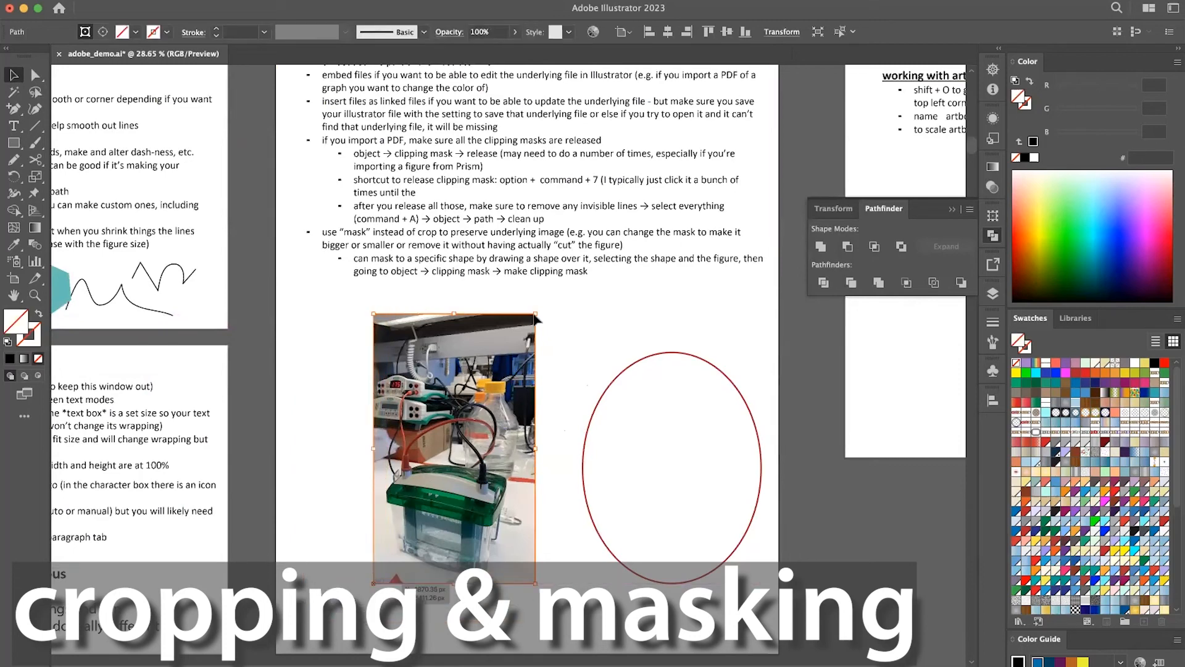
{"action": "left_click_drag", "start_coordinate": [535, 315], "coordinate": [520, 337]}
{"action": "left_click", "coordinate": [557, 419]}
Shift the masked photo slightly up and right, isolate its clip group, slide the image right inside the mask, and undo the slide.
{"action": "left_click_drag", "start_coordinate": [490, 422], "coordinate": [481, 424]}
{"action": "double_click", "coordinate": [481, 423]}
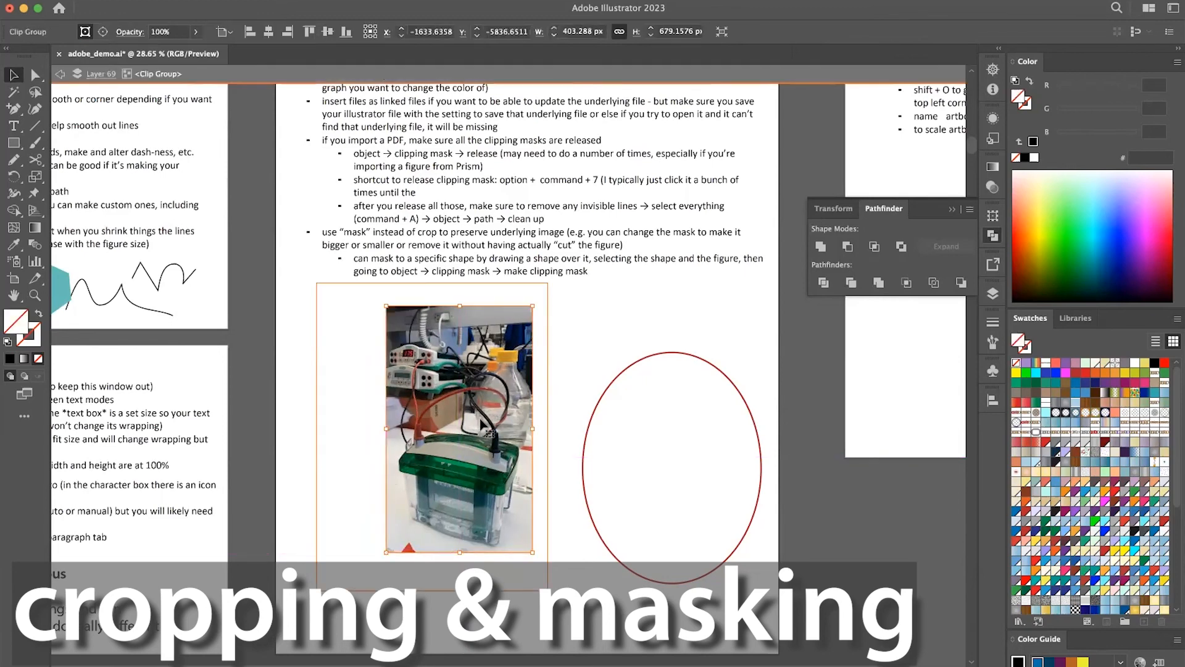
{"action": "left_click_drag", "start_coordinate": [460, 423], "coordinate": [611, 428]}
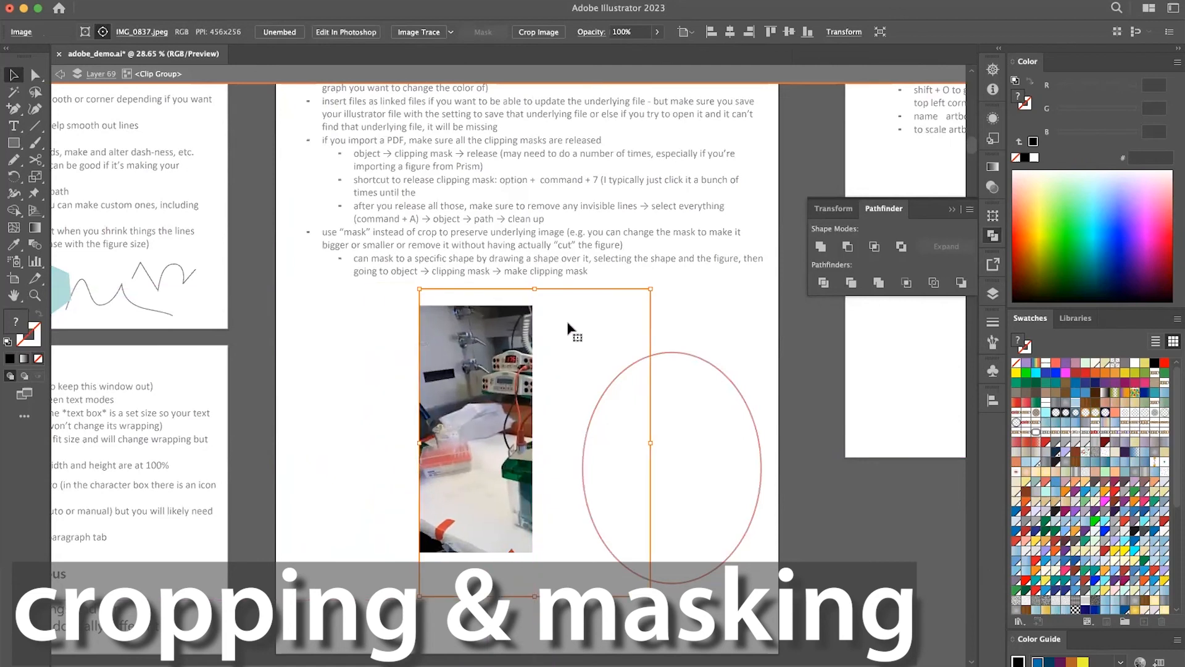
{"action": "left_click", "coordinate": [325, 439]}
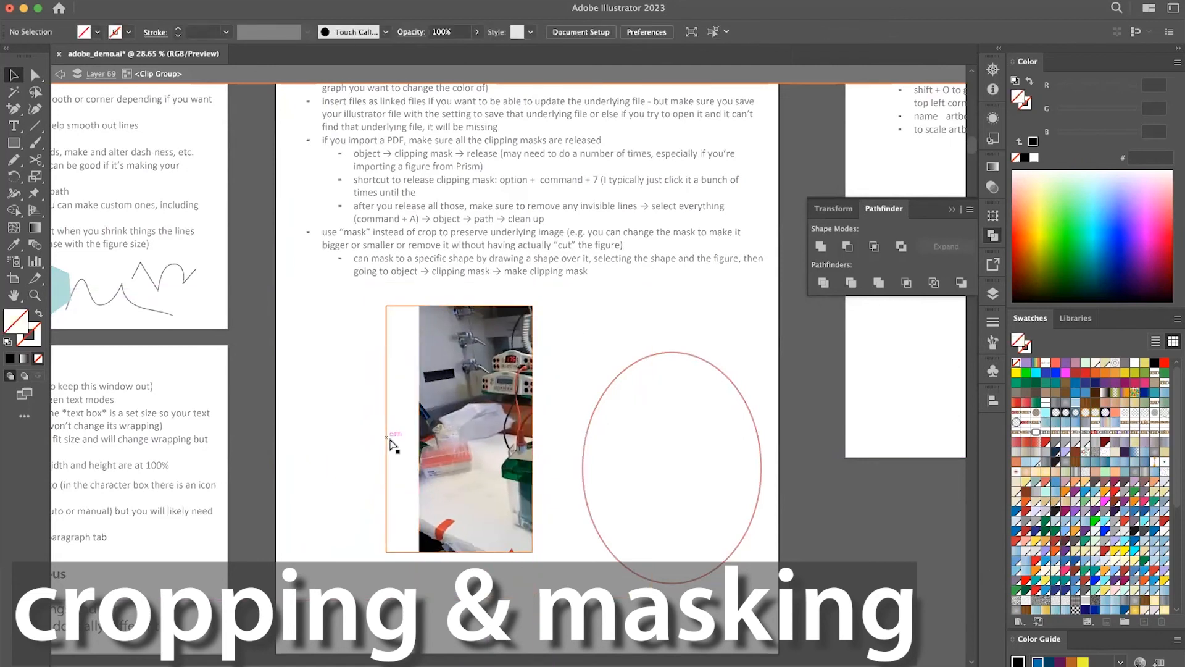
{"action": "key", "text": "super+z"}
Try to pull in the mask's lower-left corner with the Direct Selection tool, undo the change, and deselect.
{"action": "key", "text": "a"}
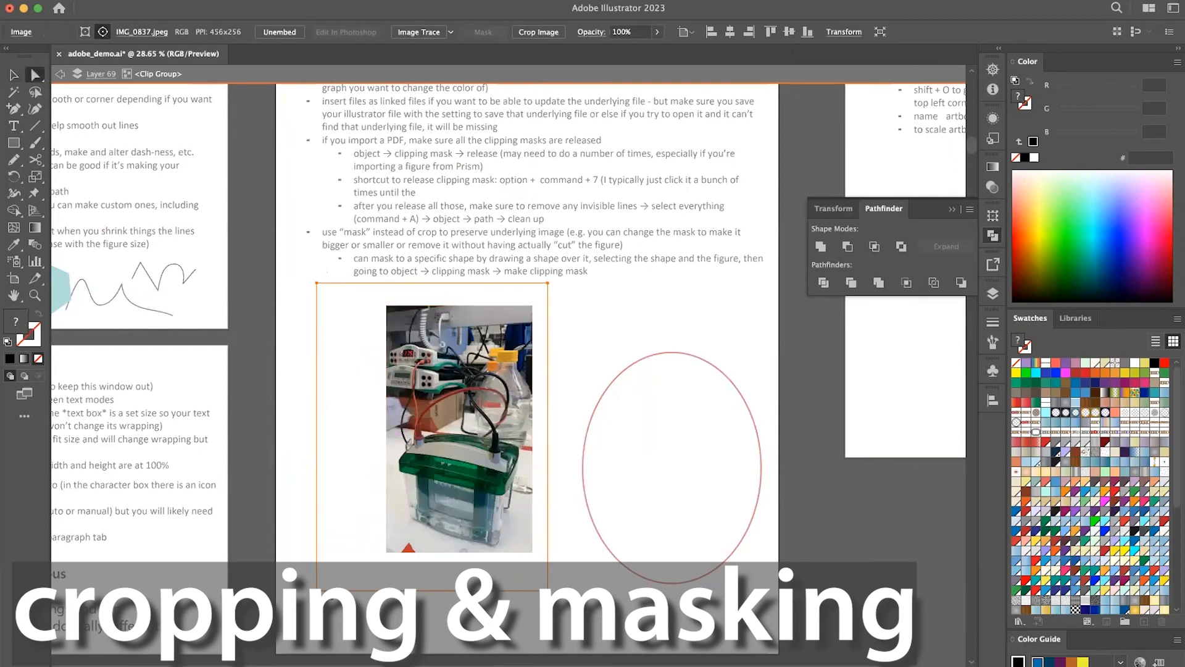
{"action": "left_click_drag", "start_coordinate": [387, 551], "coordinate": [450, 485]}
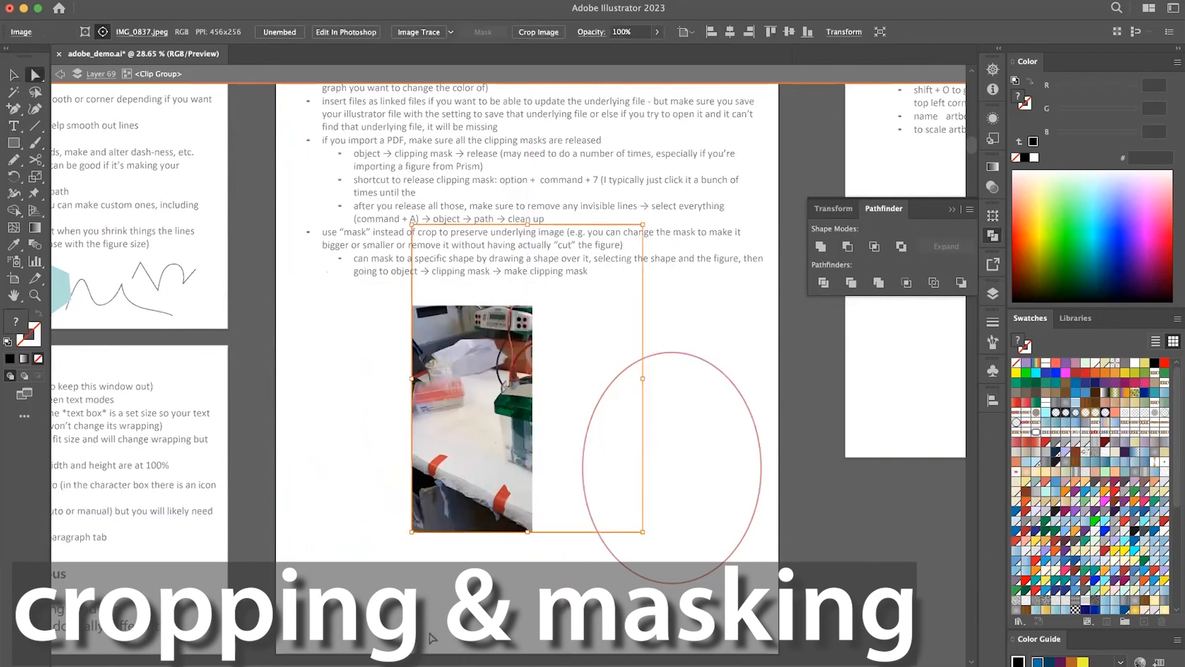
{"action": "key", "text": "super+z"}
{"action": "left_click", "coordinate": [352, 526]}
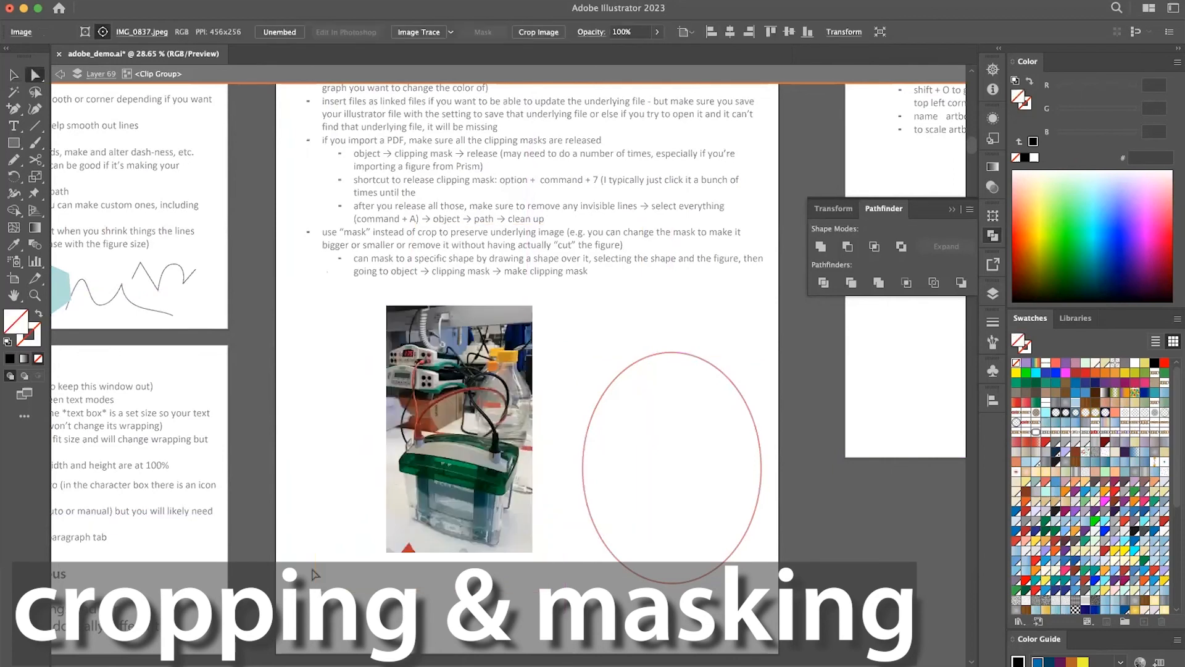
Switch the clip group to editing its clipping path, and pull its upper-left corner inward and its lower-right corner up.
{"action": "left_click", "coordinate": [471, 441]}
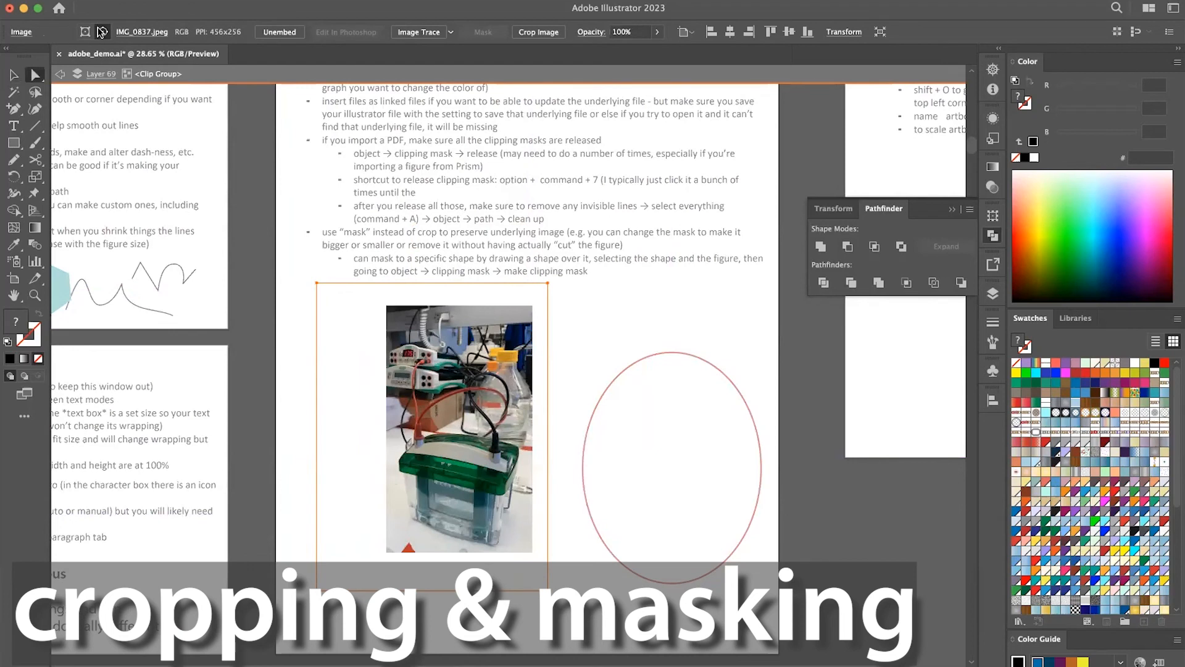
{"action": "left_click", "coordinate": [85, 32]}
{"action": "left_click_drag", "start_coordinate": [386, 305], "coordinate": [430, 339]}
{"action": "left_click_drag", "start_coordinate": [532, 552], "coordinate": [532, 530]}
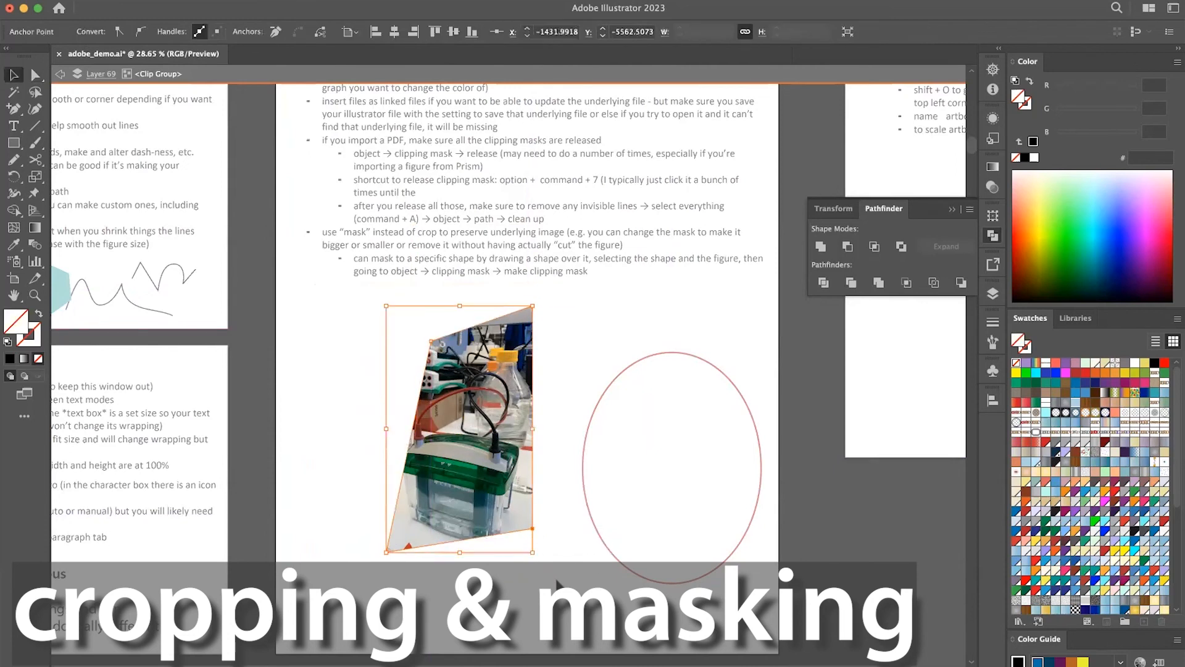
{"action": "left_click", "coordinate": [558, 583]}
Undo the mask corner edits and the clip group's move, returning to the masked photo outside isolation mode.
{"action": "key", "text": "super+z"}
{"action": "key", "text": "super+z"}
{"action": "key", "text": "super+z"}
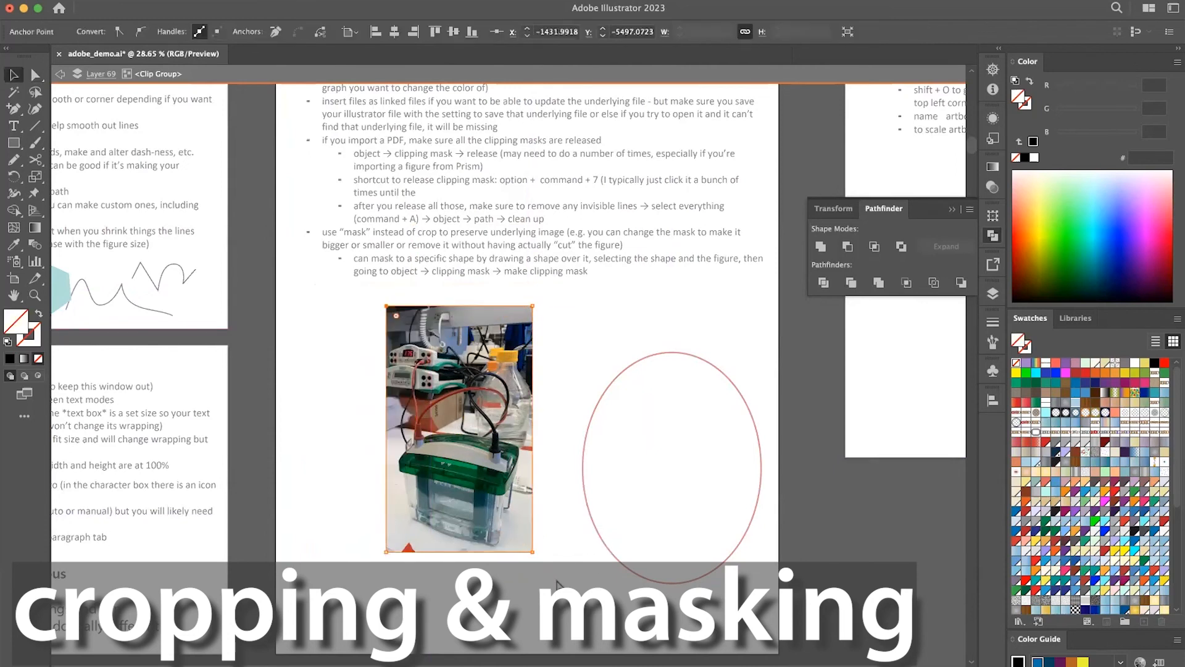
{"action": "key", "text": "super+z"}
{"action": "key", "text": "super+z"}
{"action": "key", "text": "z"}
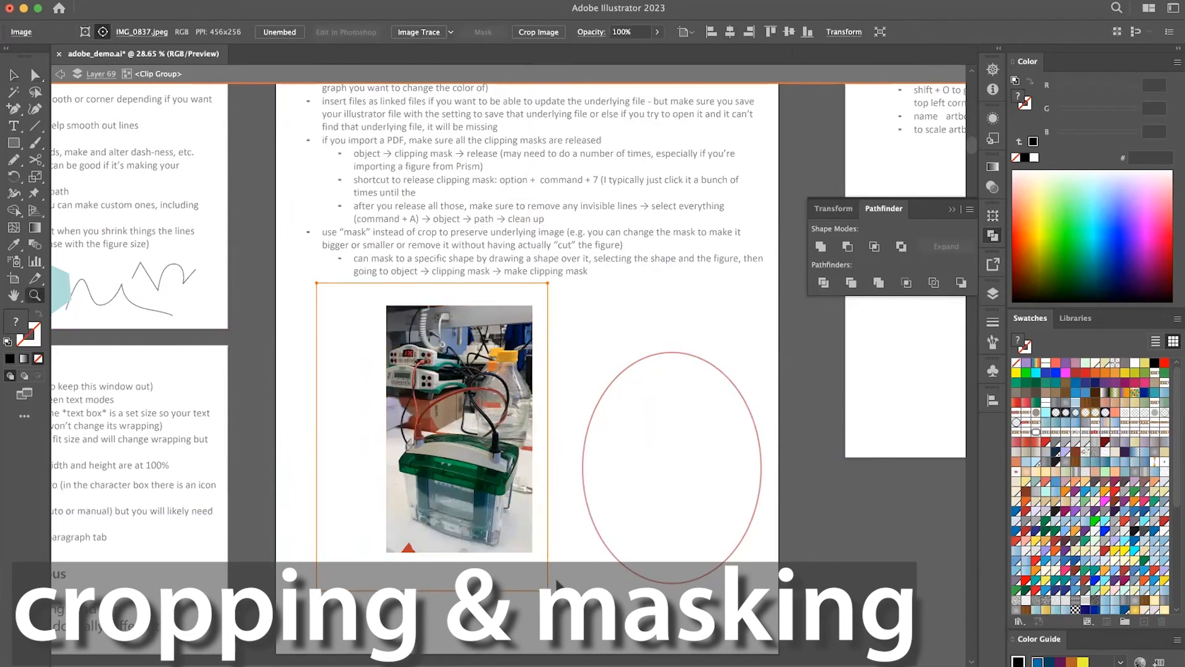
{"action": "key", "text": "v"}
{"action": "key", "text": "super+z"}
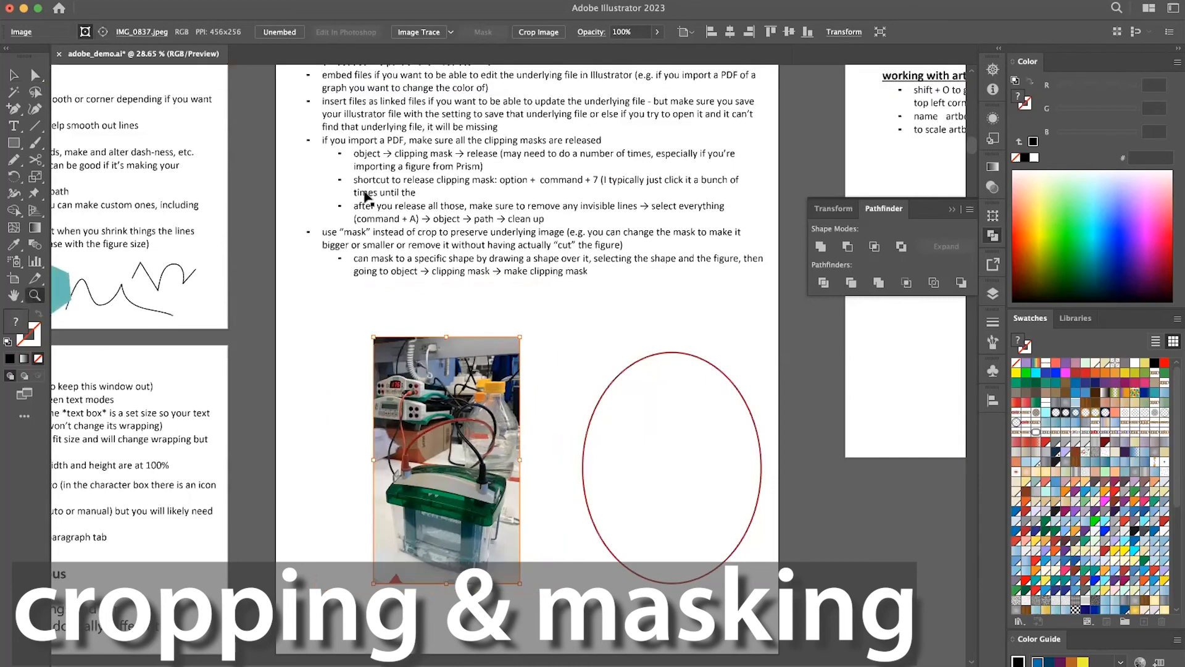
Release the clipping mask from the lab photo and deselect everything.
{"action": "left_click", "coordinate": [168, 0]}
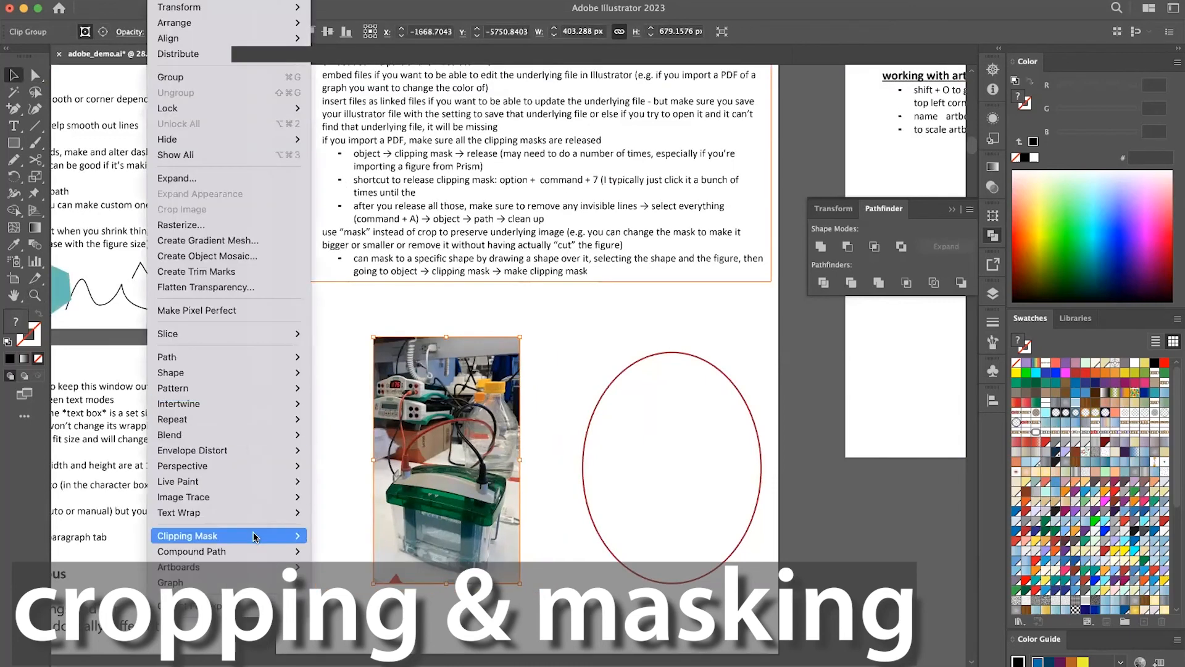
{"action": "mouse_move", "coordinate": [253, 535]}
{"action": "left_click", "coordinate": [374, 551]}
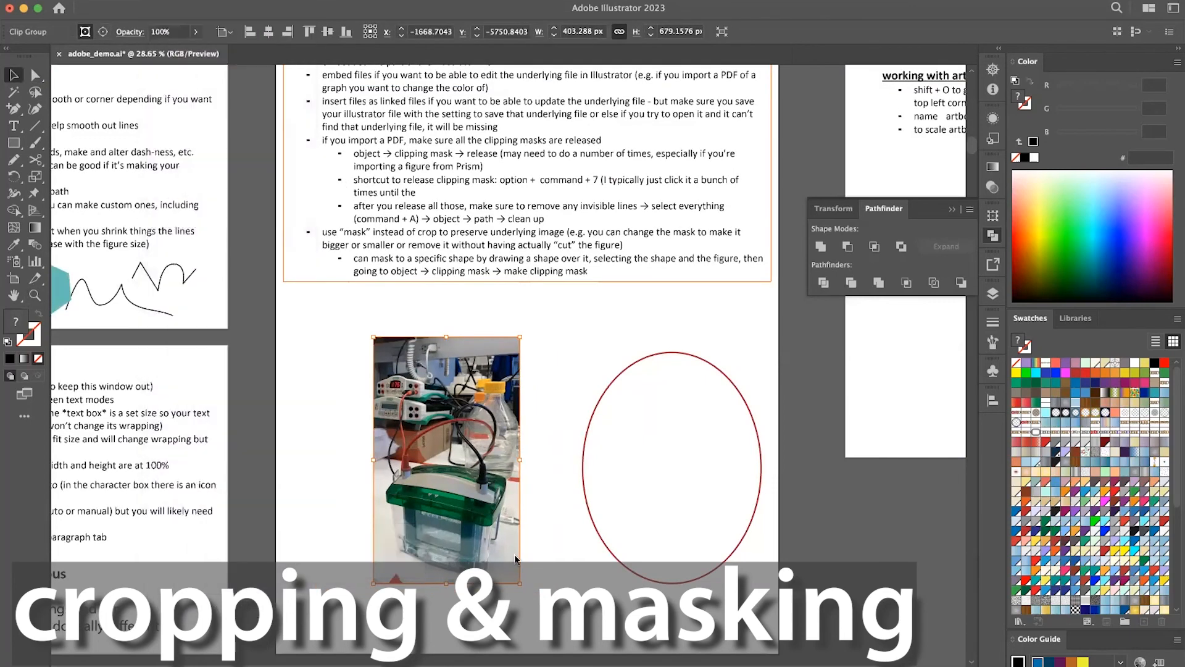
{"action": "left_click", "coordinate": [552, 536]}
{"action": "left_click", "coordinate": [519, 543]}
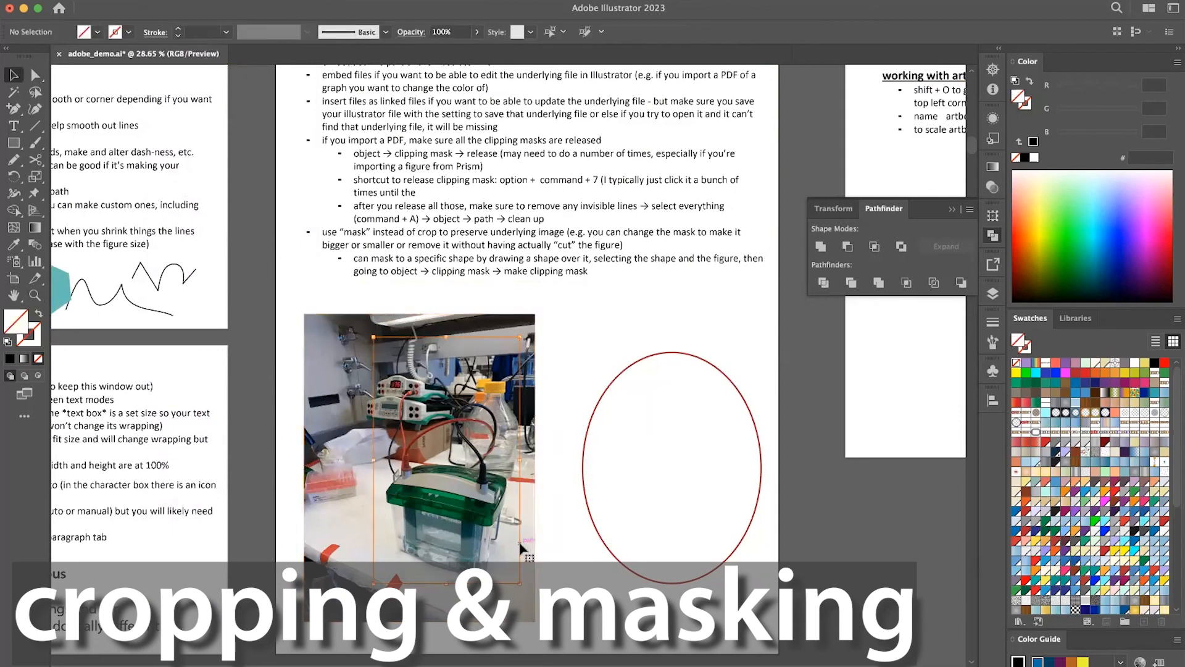
{"action": "left_click", "coordinate": [561, 525]}
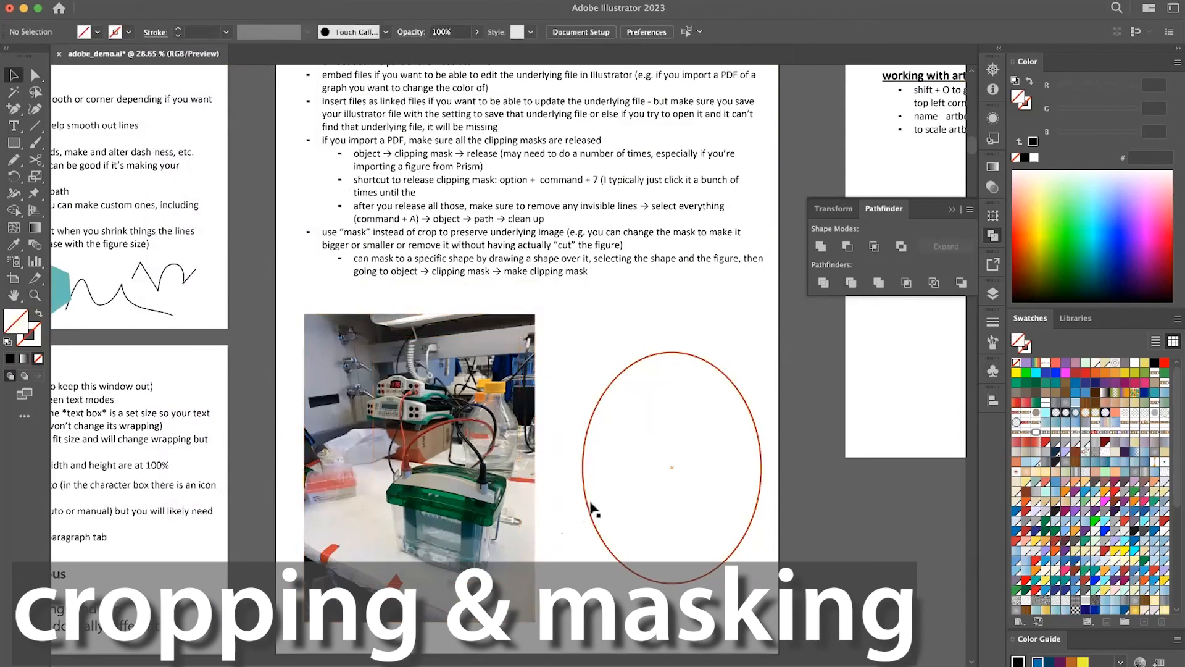
Move the red ellipse over the lab photo and make a clipping mask from the two.
{"action": "left_click_drag", "start_coordinate": [588, 512], "coordinate": [349, 510]}
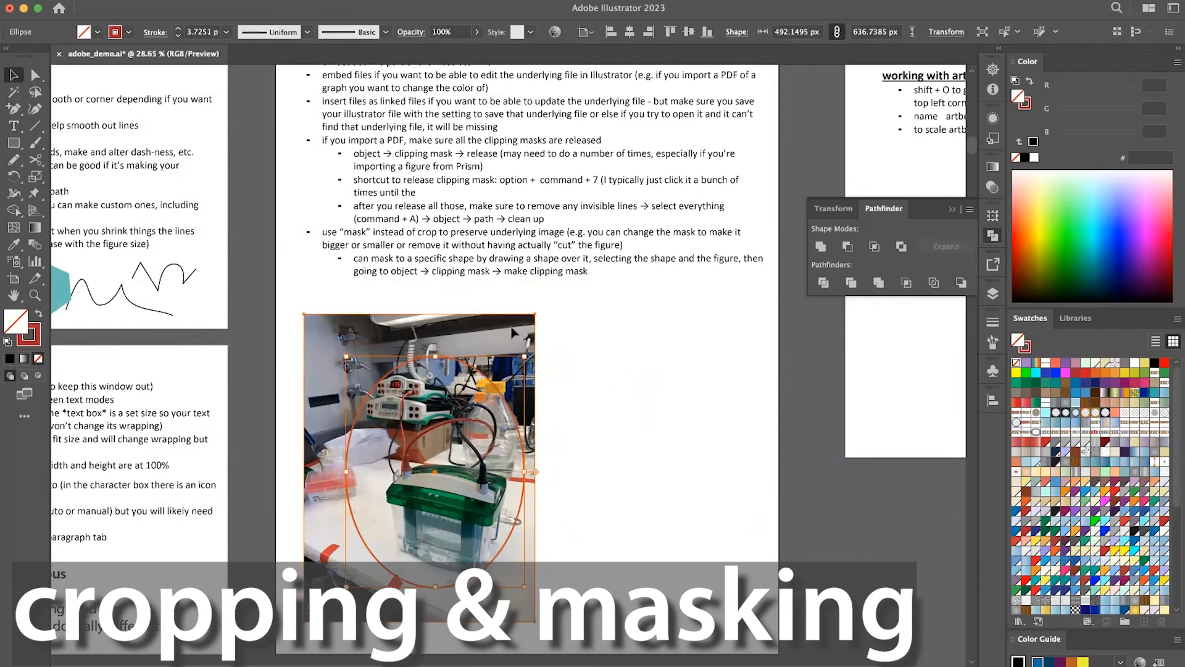
{"action": "left_click", "coordinate": [512, 328], "text": "shift"}
{"action": "left_click", "coordinate": [163, 0]}
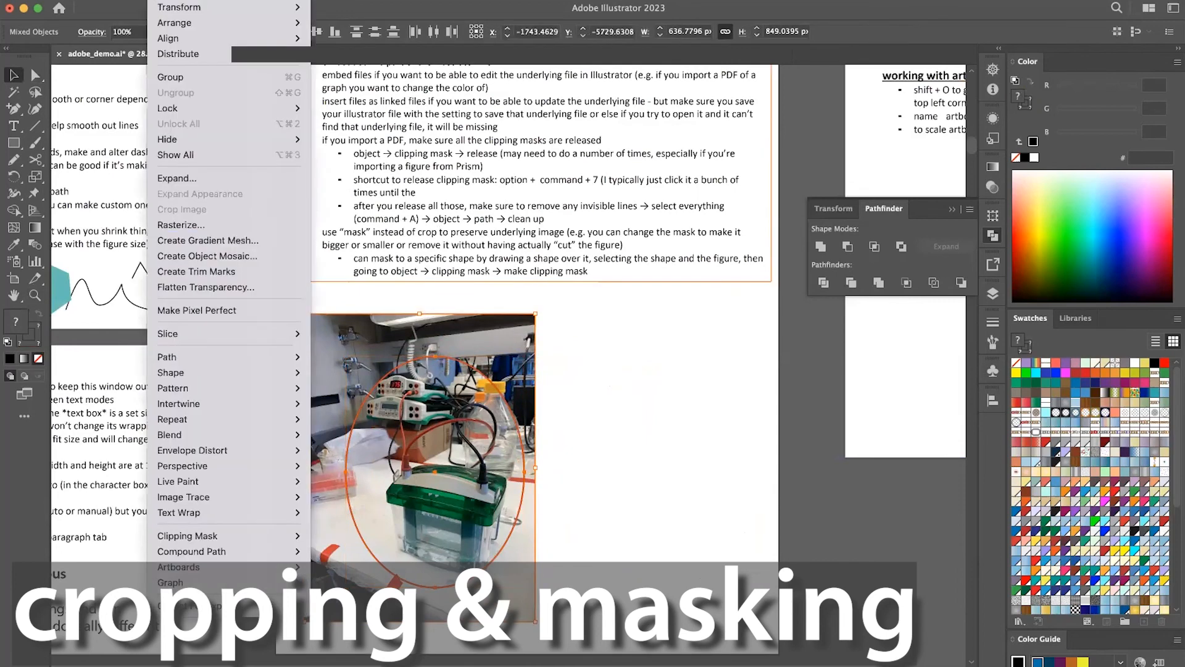
{"action": "mouse_move", "coordinate": [256, 535]}
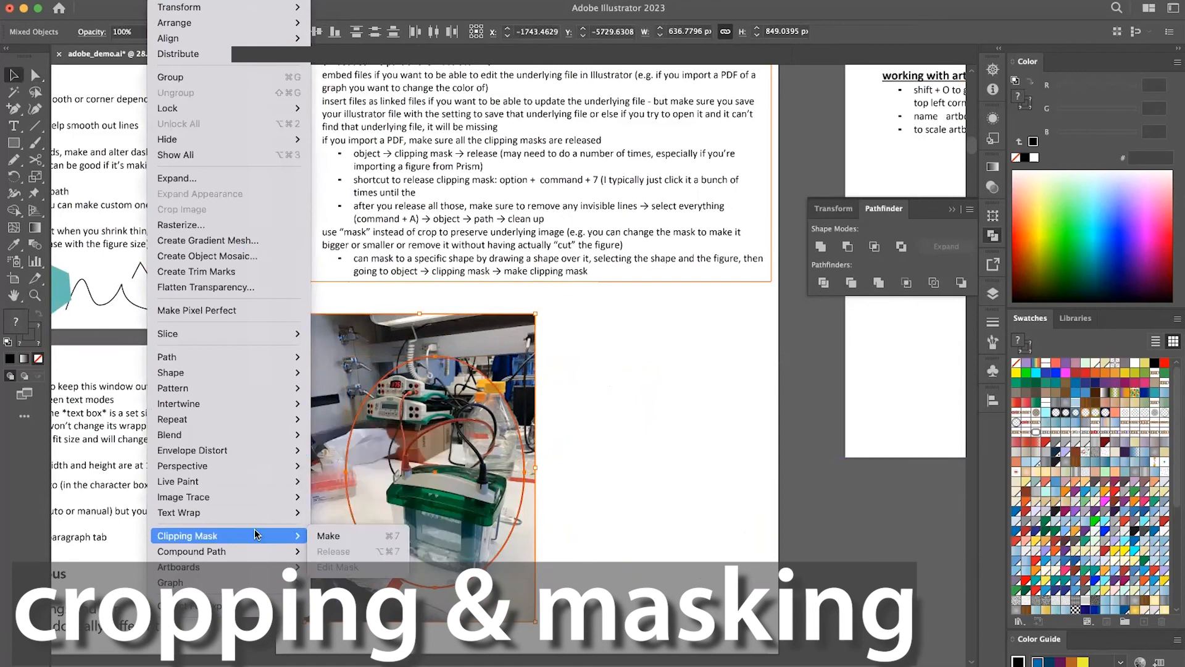
{"action": "left_click", "coordinate": [330, 537]}
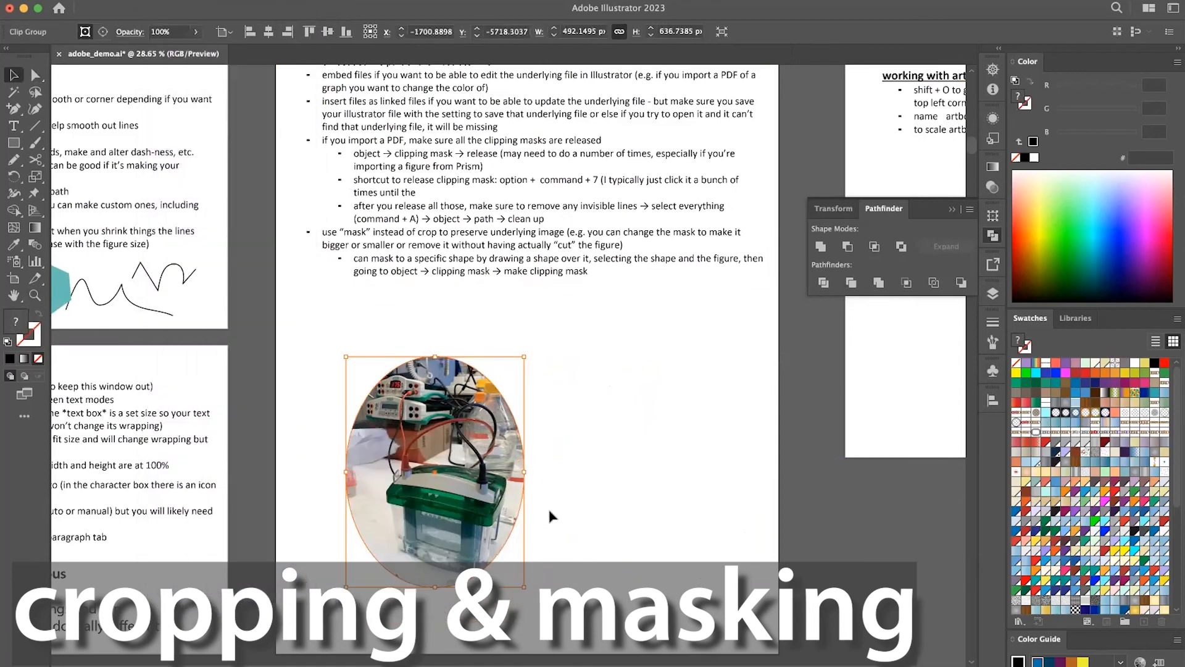
Move the oval-masked photo about 226 px to the right and 113 px up, and keep it selected.
{"action": "left_click", "coordinate": [549, 509]}
{"action": "left_click_drag", "start_coordinate": [518, 469], "coordinate": [595, 427]}
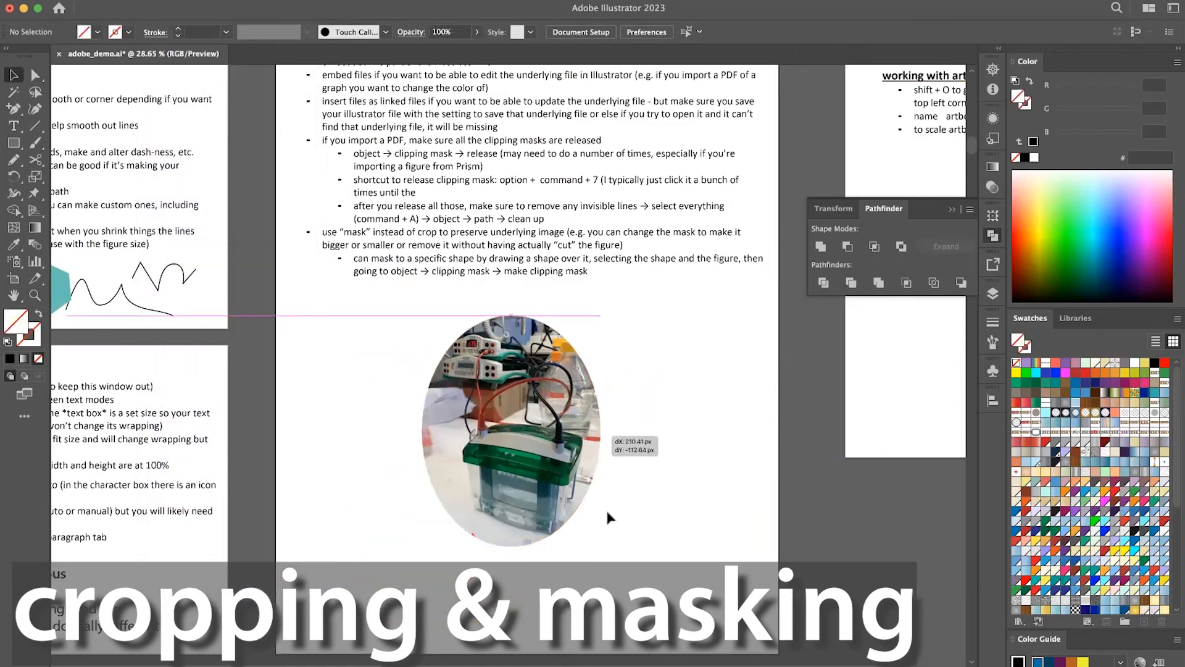
{"action": "left_click", "coordinate": [647, 537]}
{"action": "left_click", "coordinate": [558, 445]}
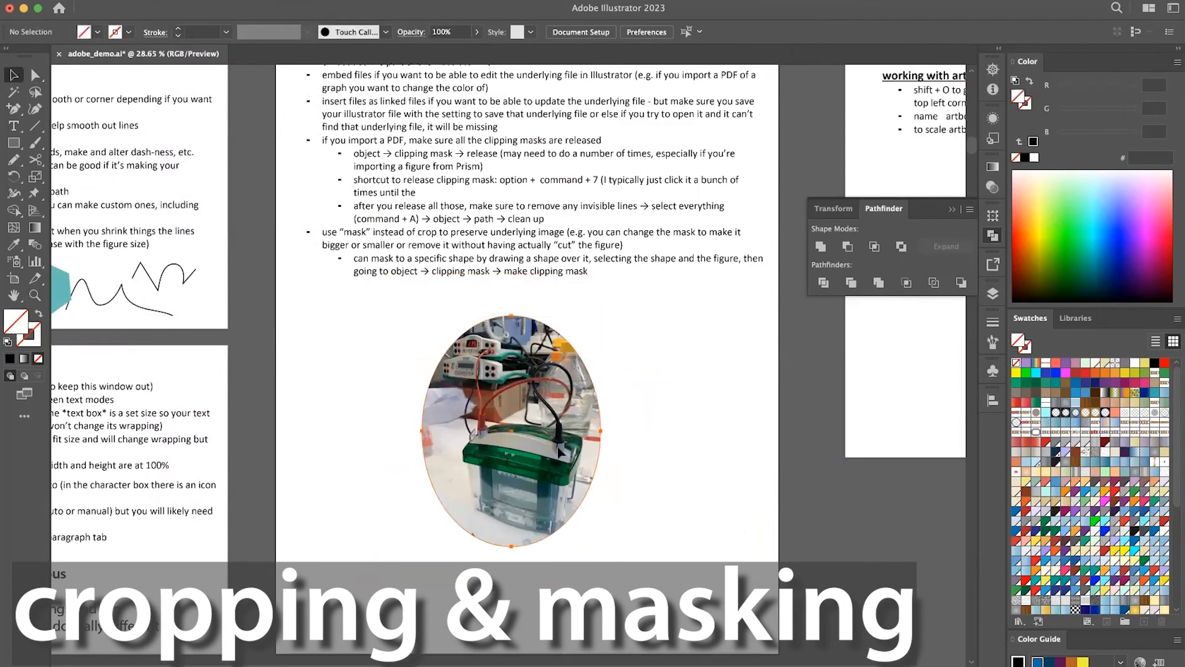
{"action": "left_click", "coordinate": [557, 450]}
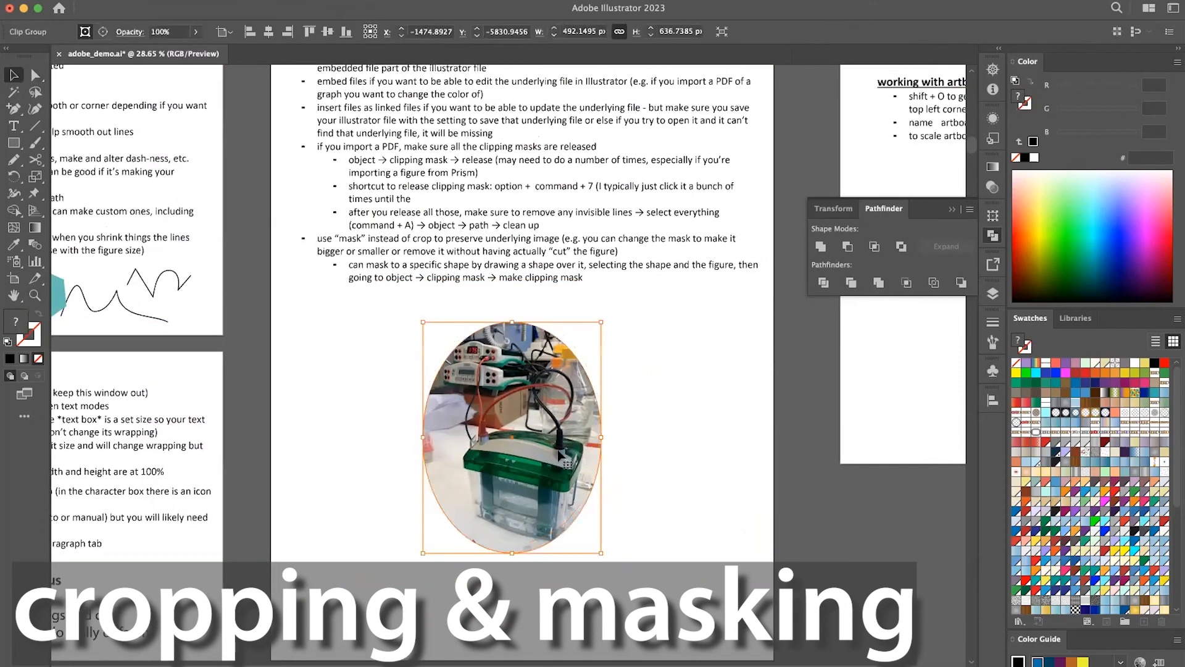
Review the notes on masking imported figures and the Clipping Mask commands for the selected photo without applying one.
{"action": "scroll", "coordinate": [558, 456], "scroll_direction": "down", "scroll_amount": 4}
{"action": "scroll", "coordinate": [558, 456], "scroll_direction": "up", "scroll_amount": 4}
{"action": "scroll", "coordinate": [559, 455], "scroll_direction": "right", "scroll_amount": 3}
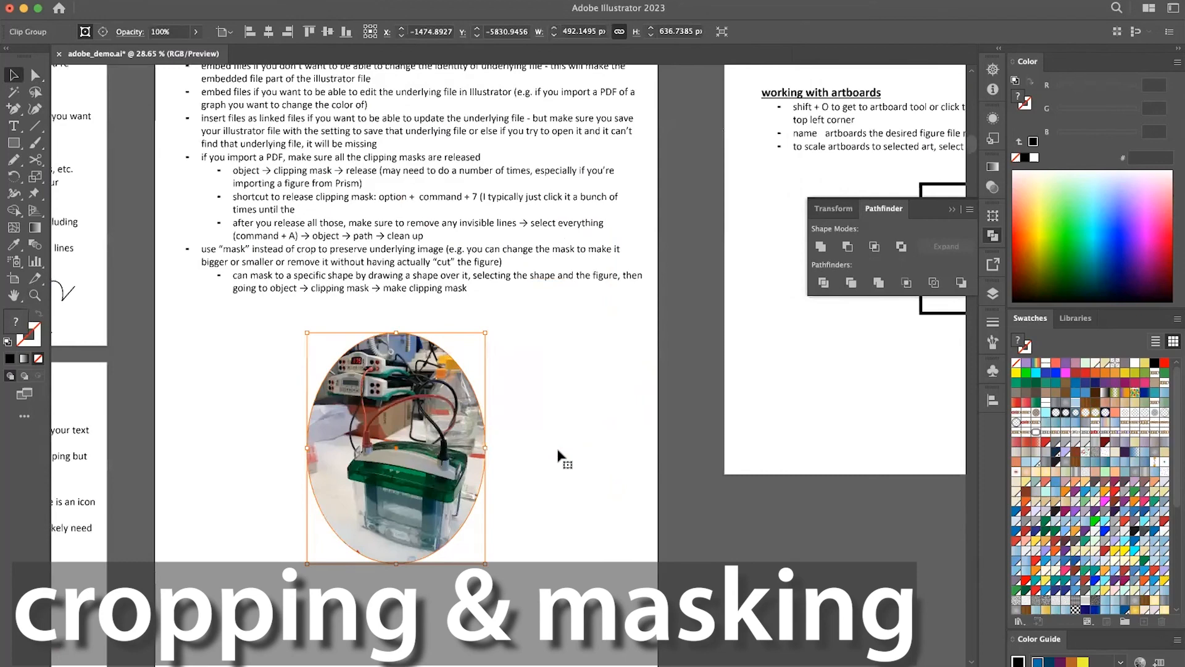
{"action": "scroll", "coordinate": [559, 456], "scroll_direction": "up", "scroll_amount": 2}
{"action": "scroll", "coordinate": [559, 457], "scroll_direction": "right", "scroll_amount": 1}
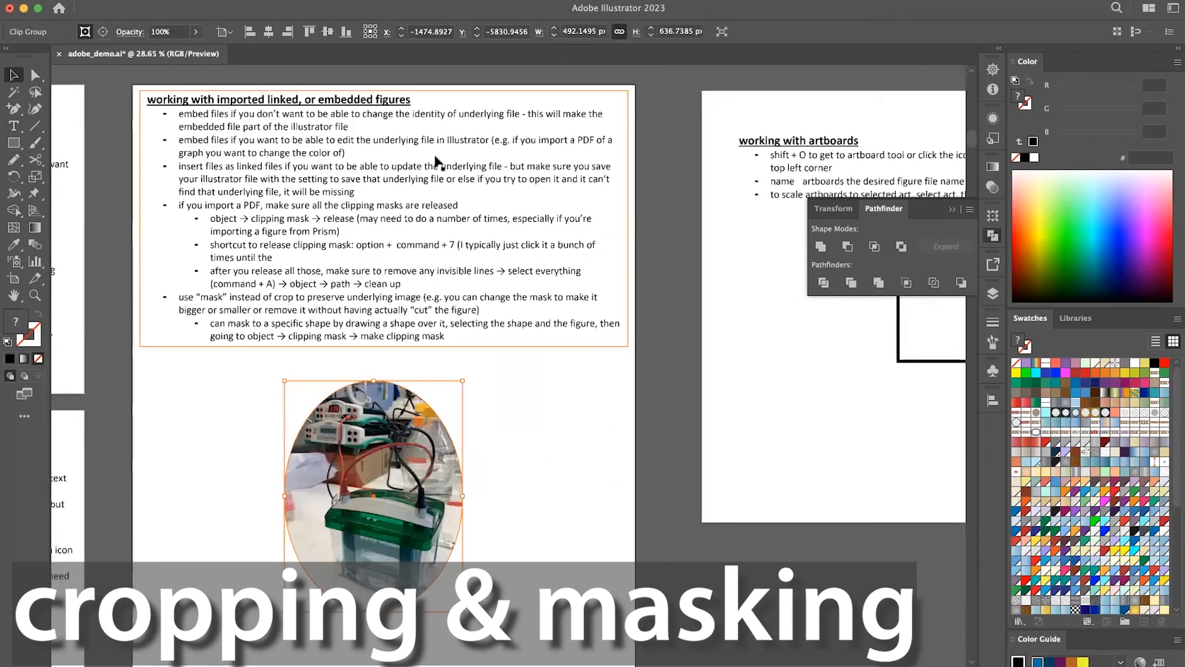
{"action": "left_click", "coordinate": [166, 0]}
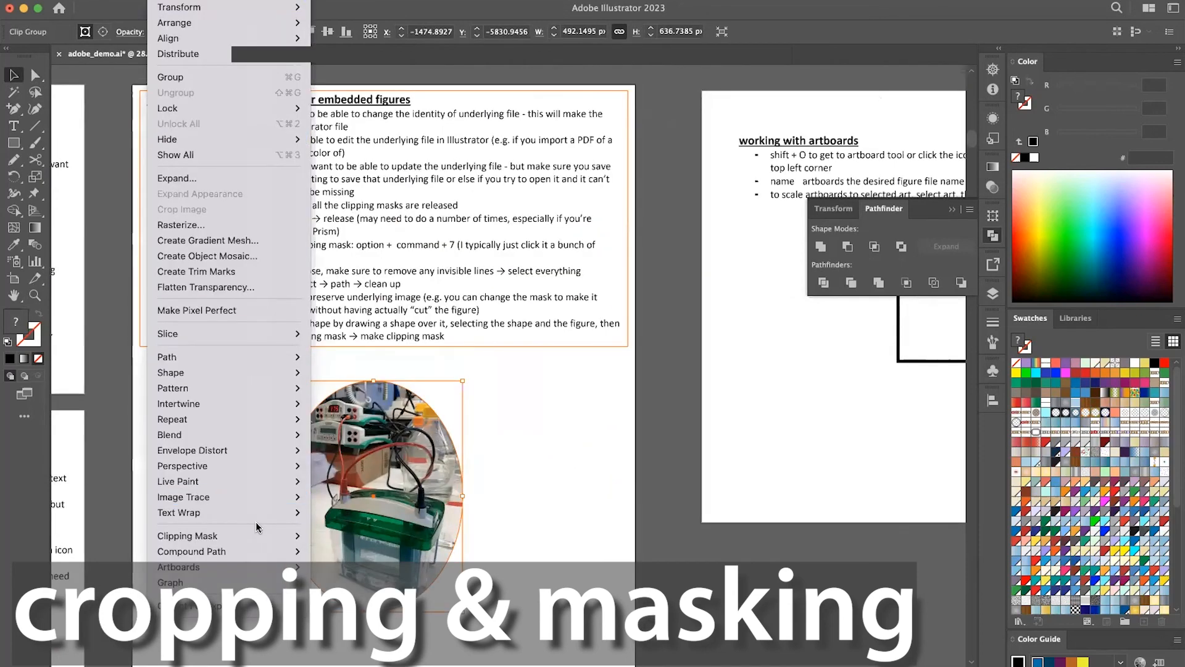
{"action": "mouse_move", "coordinate": [257, 535]}
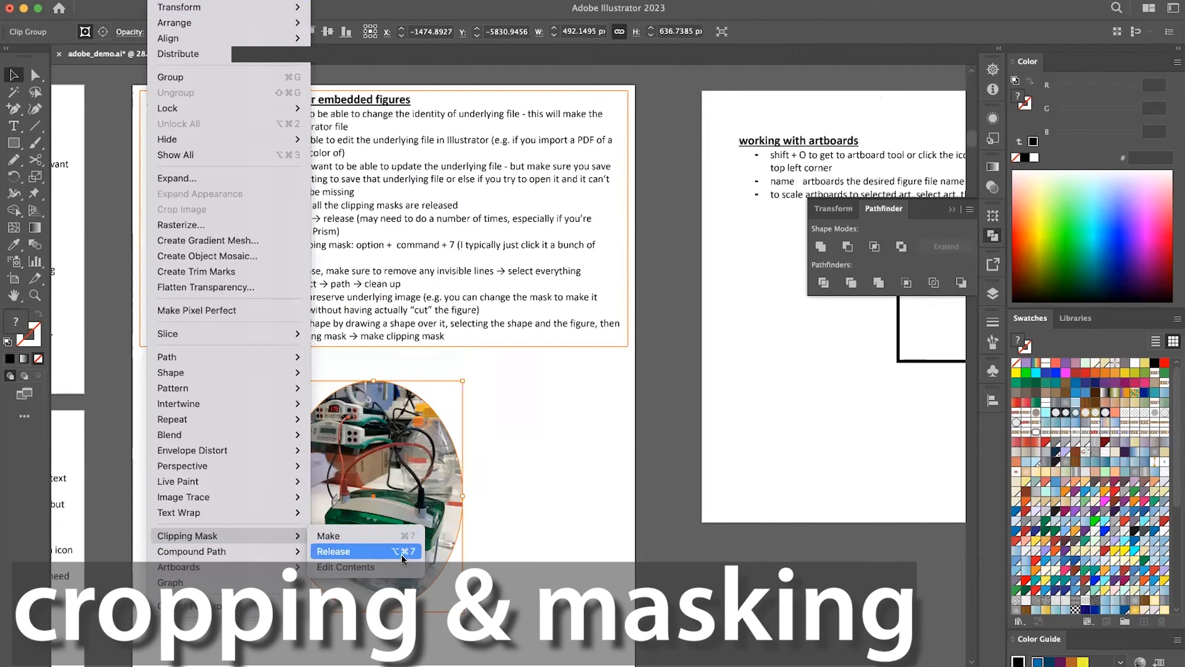
{"action": "left_click", "coordinate": [491, 517]}
{"action": "scroll", "coordinate": [491, 518], "scroll_direction": "down", "scroll_amount": 5}
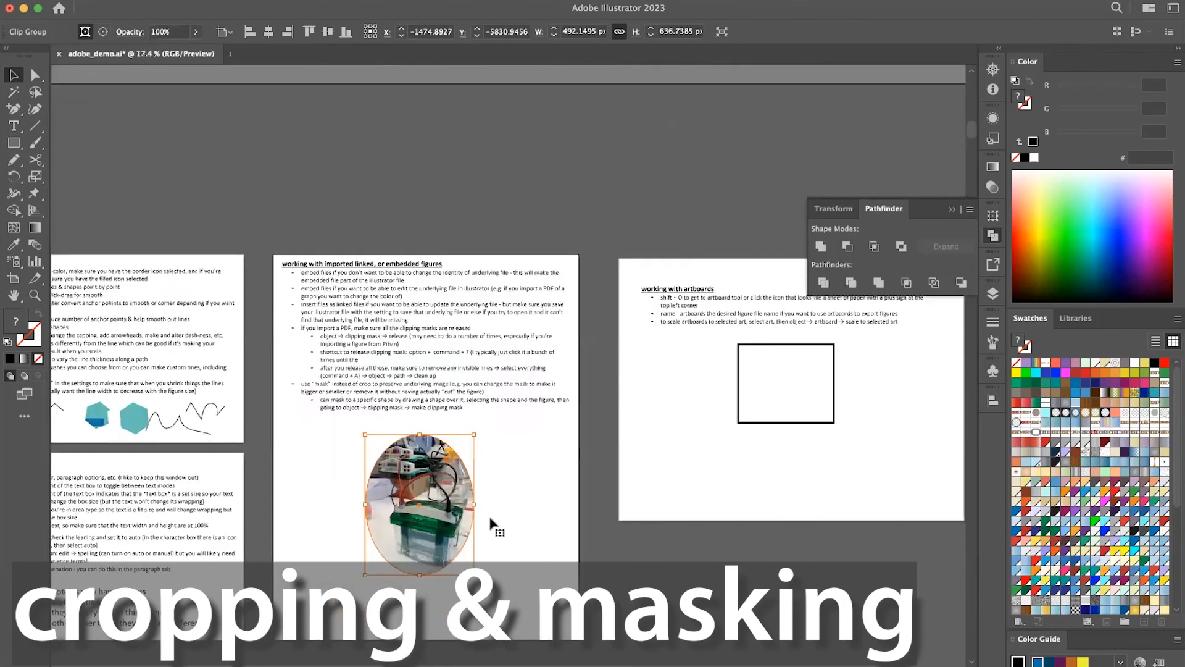
{"action": "scroll", "coordinate": [492, 523], "scroll_direction": "right", "scroll_amount": 8}
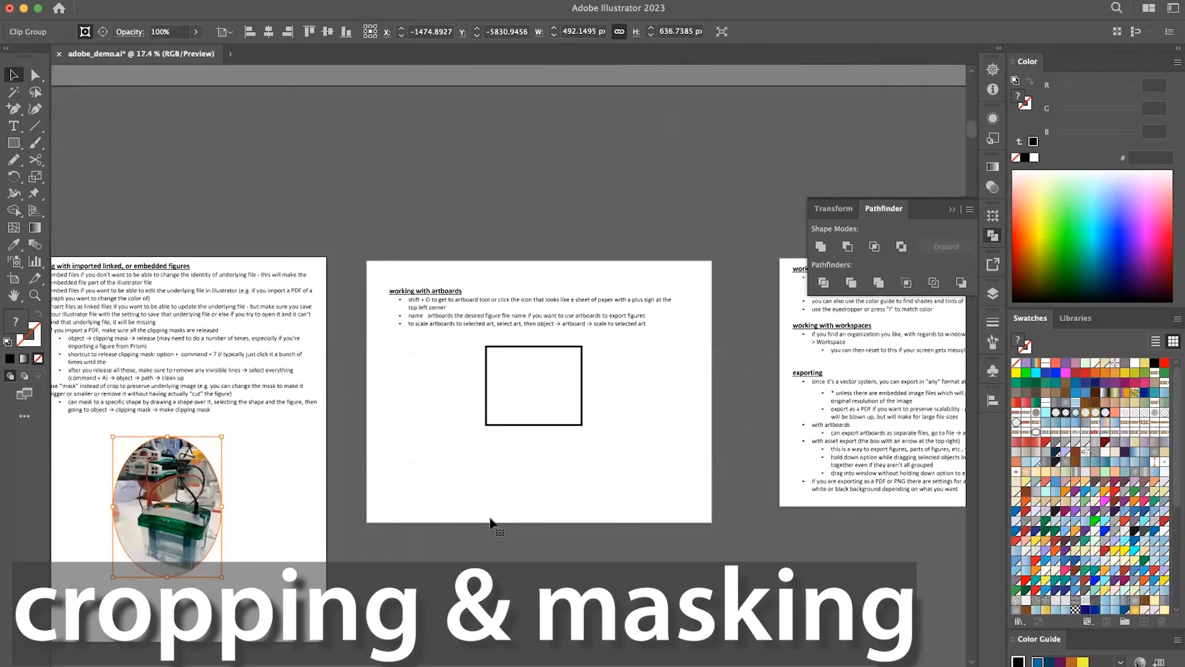
{"action": "scroll", "coordinate": [490, 519], "scroll_direction": "right", "scroll_amount": 5}
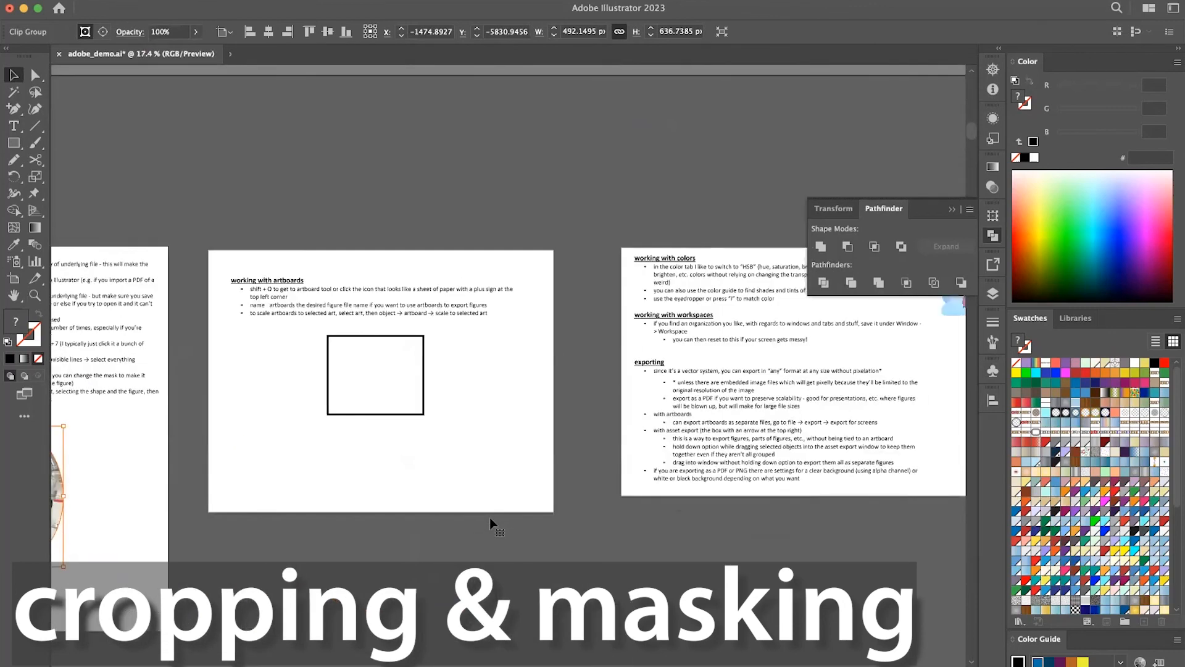
{"action": "scroll", "coordinate": [490, 517], "scroll_direction": "right", "scroll_amount": 3}
{"action": "scroll", "coordinate": [491, 518], "scroll_direction": "down", "scroll_amount": 7}
{"action": "scroll", "coordinate": [490, 517], "scroll_direction": "left", "scroll_amount": 15}
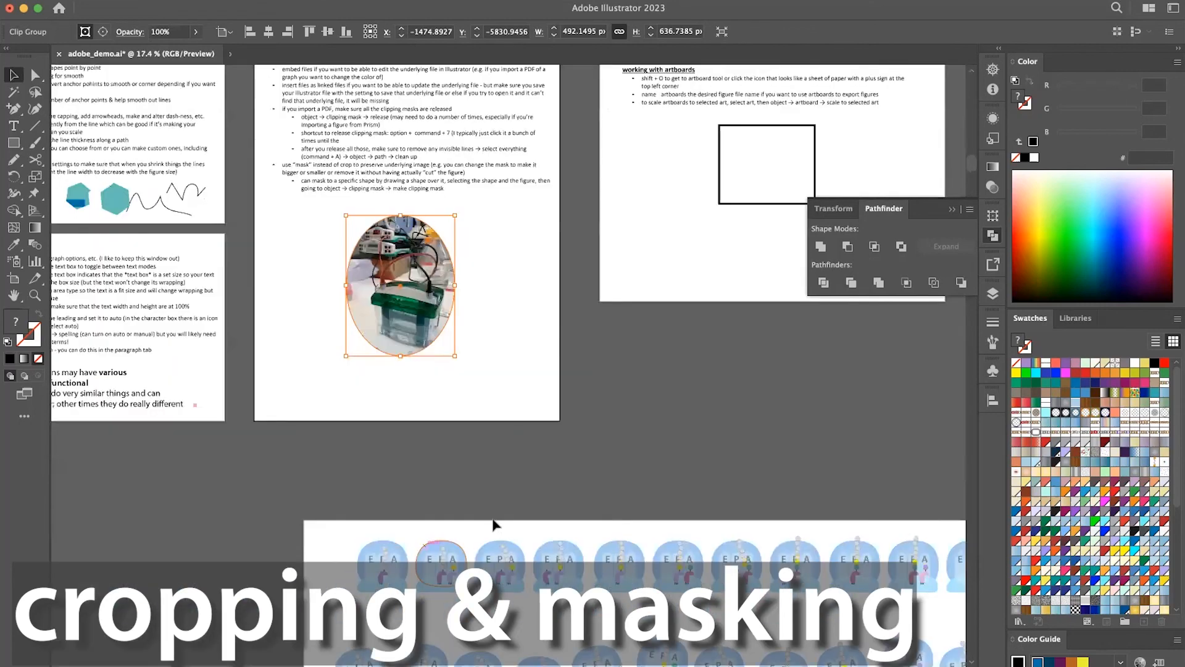
{"action": "scroll", "coordinate": [493, 522], "scroll_direction": "up", "scroll_amount": 5}
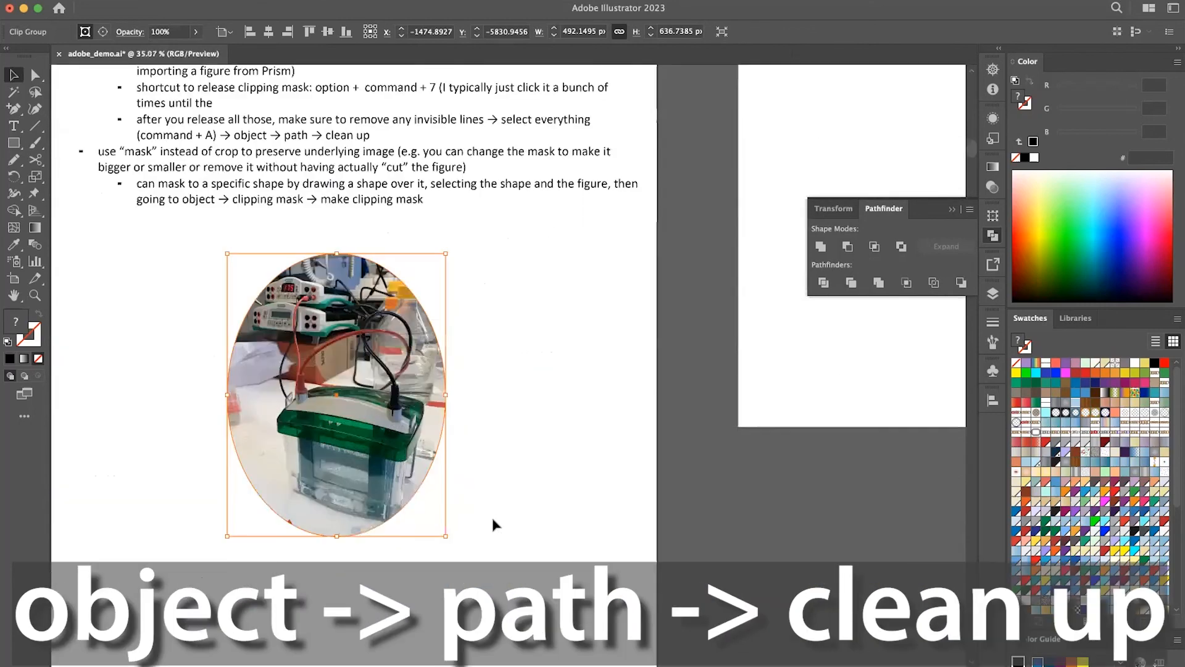
{"action": "scroll", "coordinate": [493, 523], "scroll_direction": "left", "scroll_amount": 2}
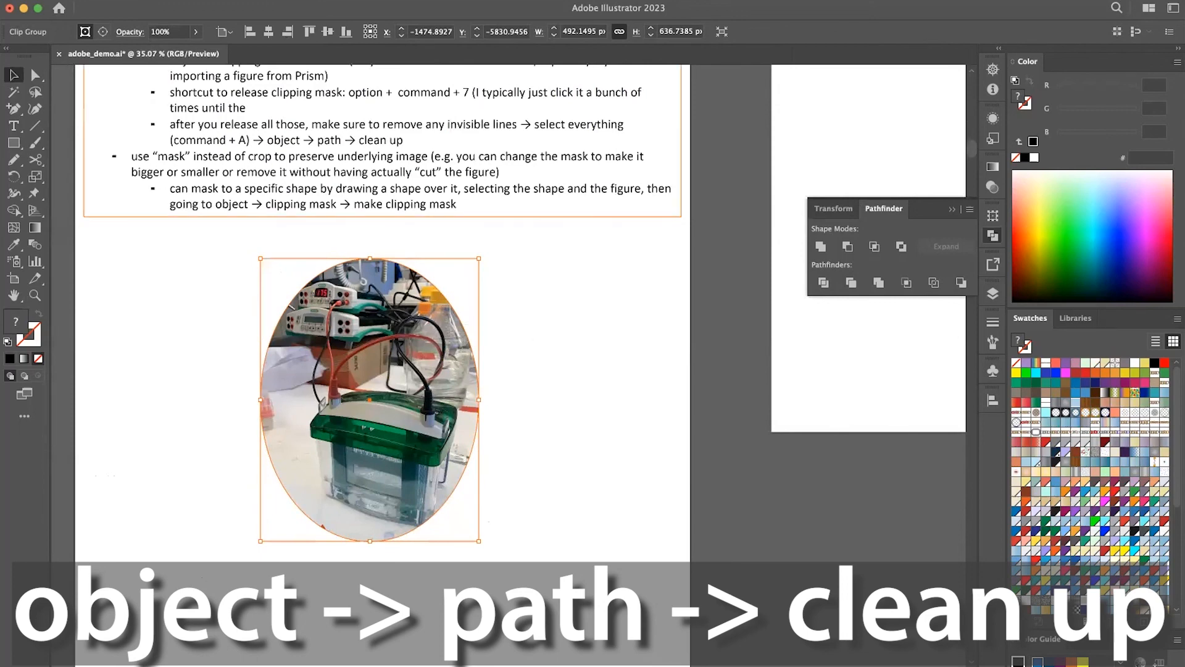
Run the path Clean Up command for stray points, unpainted objects and empty text paths, and deselect the masked photo.
{"action": "left_click", "coordinate": [163, 0]}
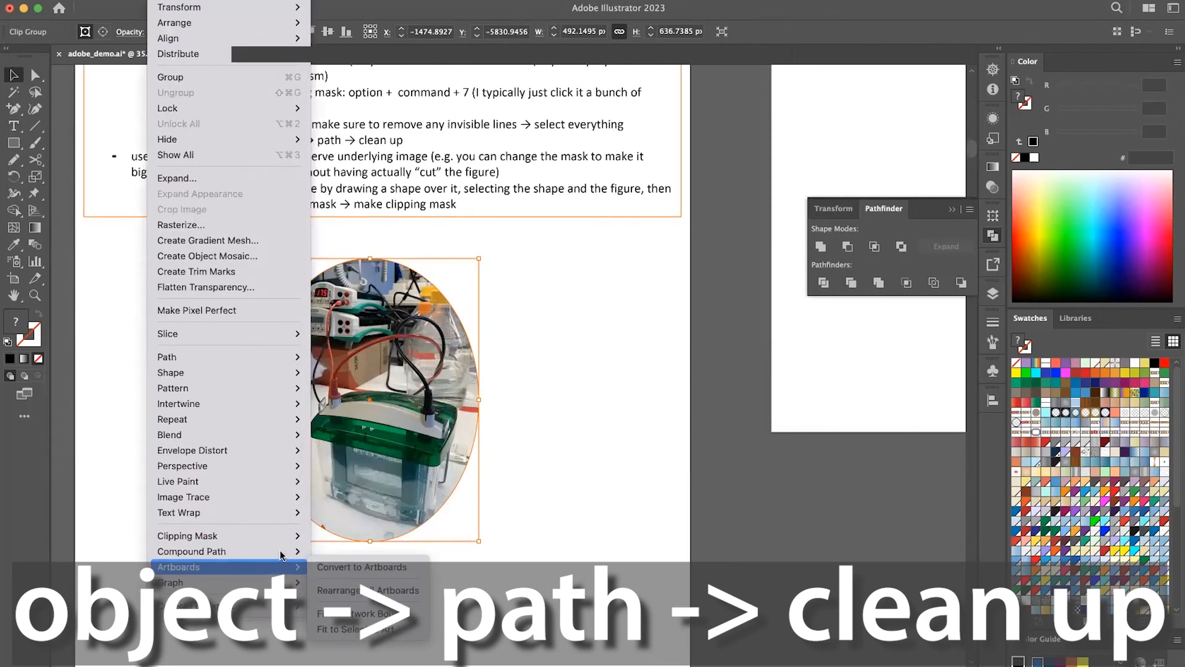
{"action": "mouse_move", "coordinate": [285, 358]}
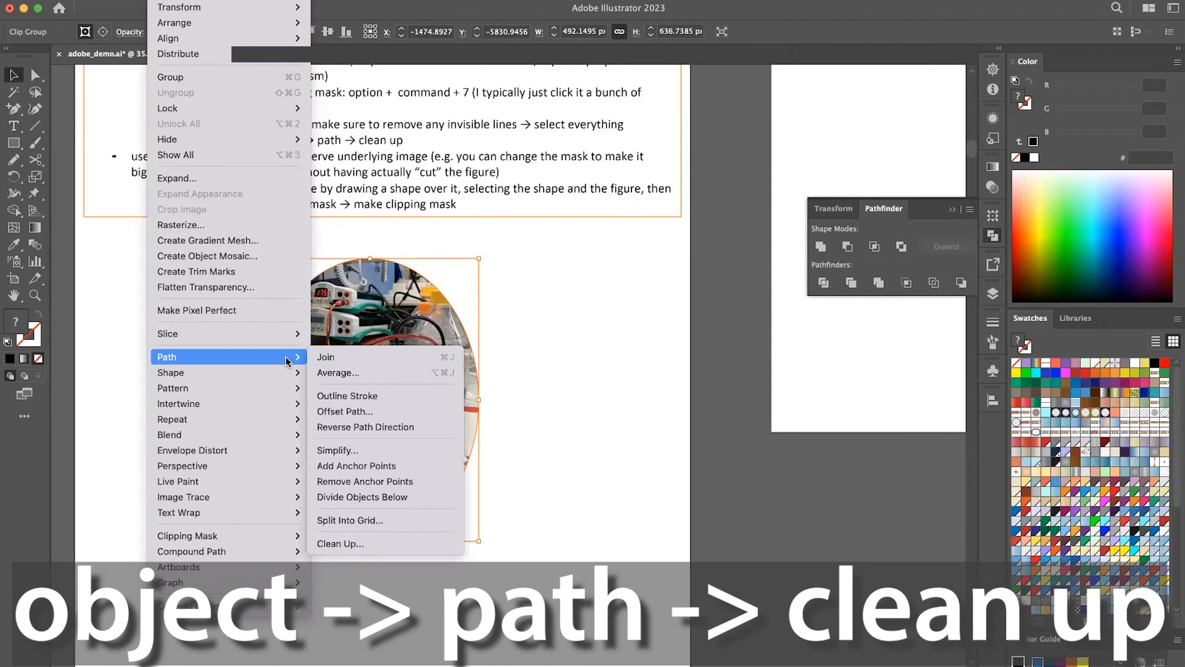
{"action": "left_click", "coordinate": [364, 545]}
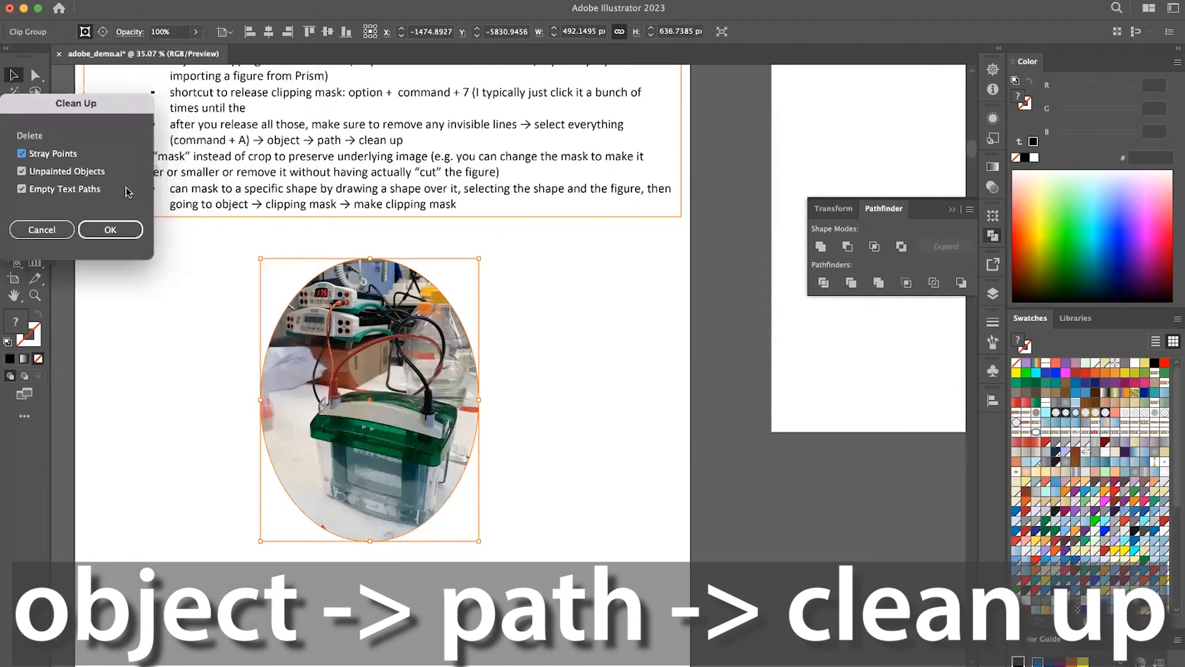
{"action": "left_click", "coordinate": [127, 232]}
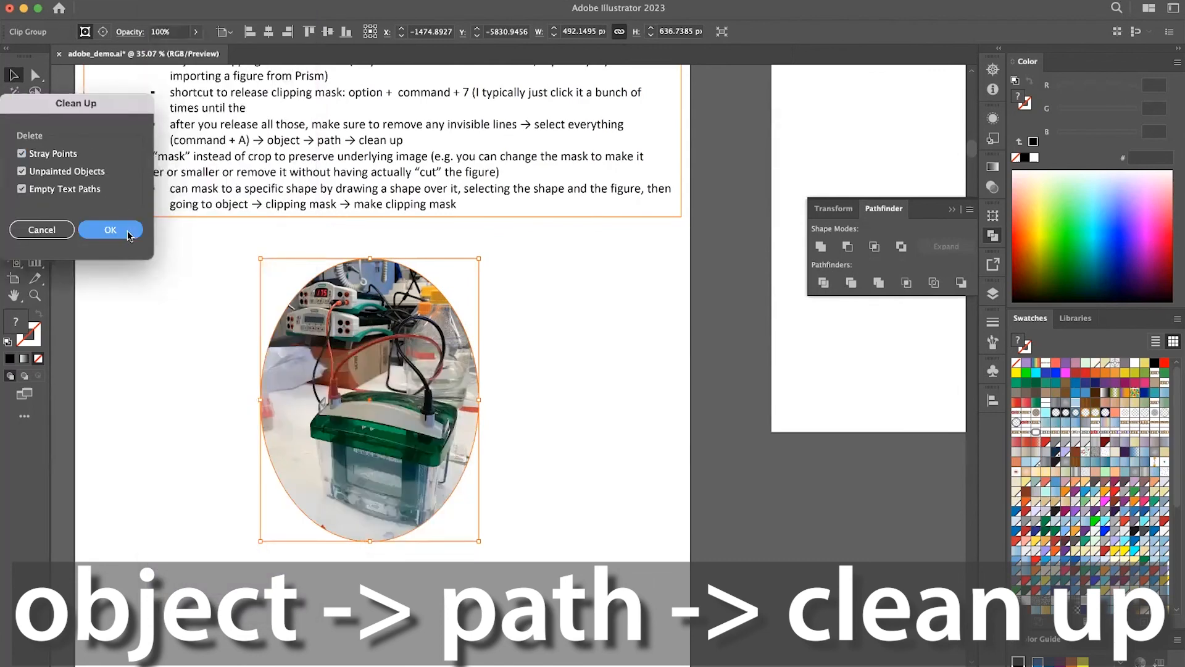
{"action": "left_click", "coordinate": [606, 365]}
Switch the document to Outline view and examine the frames and paths around the masked photo and the artboards page.
{"action": "scroll", "coordinate": [606, 365], "scroll_direction": "down", "scroll_amount": 4}
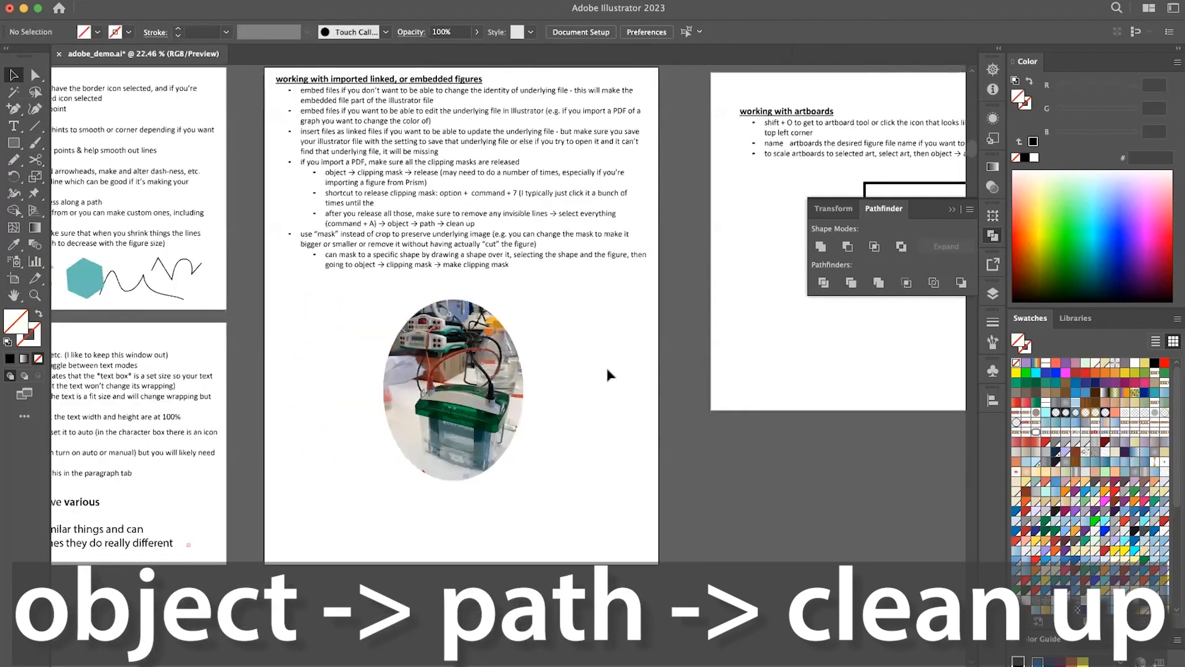
{"action": "scroll", "coordinate": [605, 365], "scroll_direction": "right", "scroll_amount": 5}
{"action": "scroll", "coordinate": [606, 365], "scroll_direction": "up", "scroll_amount": 1}
{"action": "scroll", "coordinate": [607, 370], "scroll_direction": "right", "scroll_amount": 1}
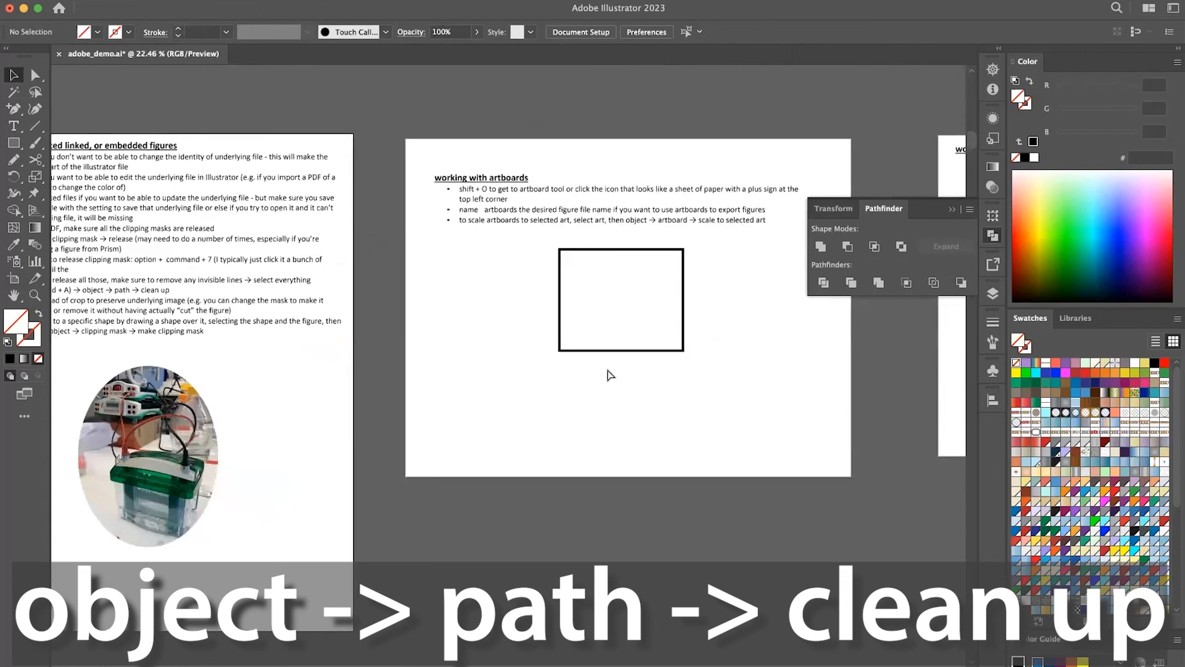
{"action": "key", "text": "super+y"}
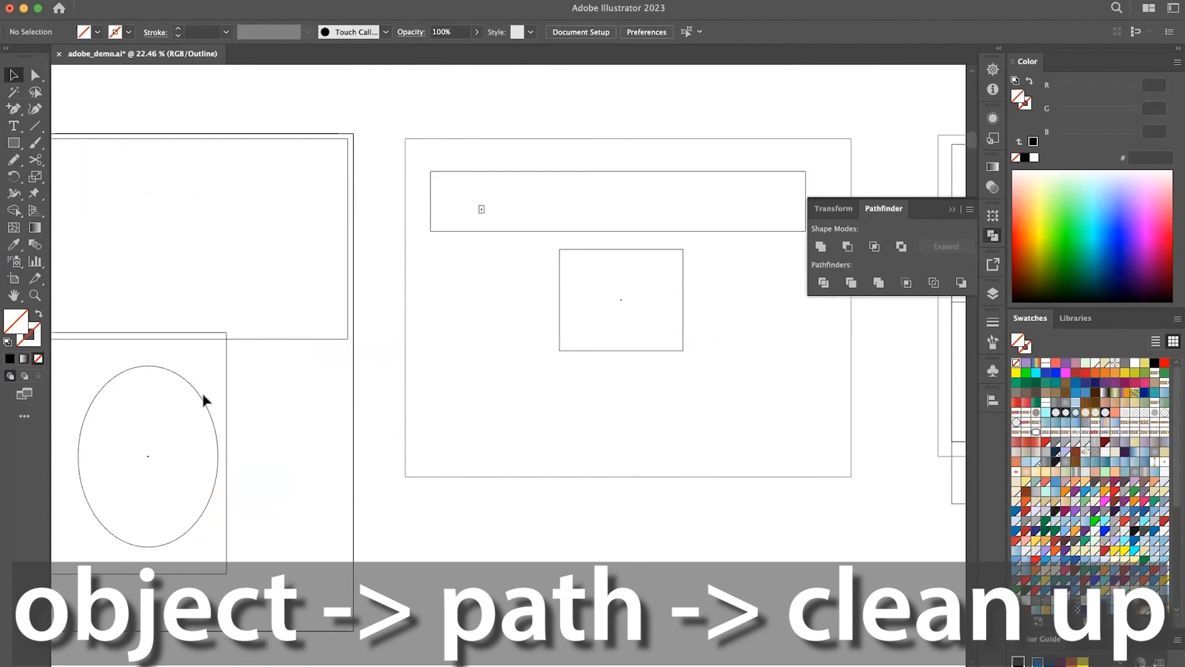
{"action": "scroll", "coordinate": [204, 396], "scroll_direction": "left", "scroll_amount": 2}
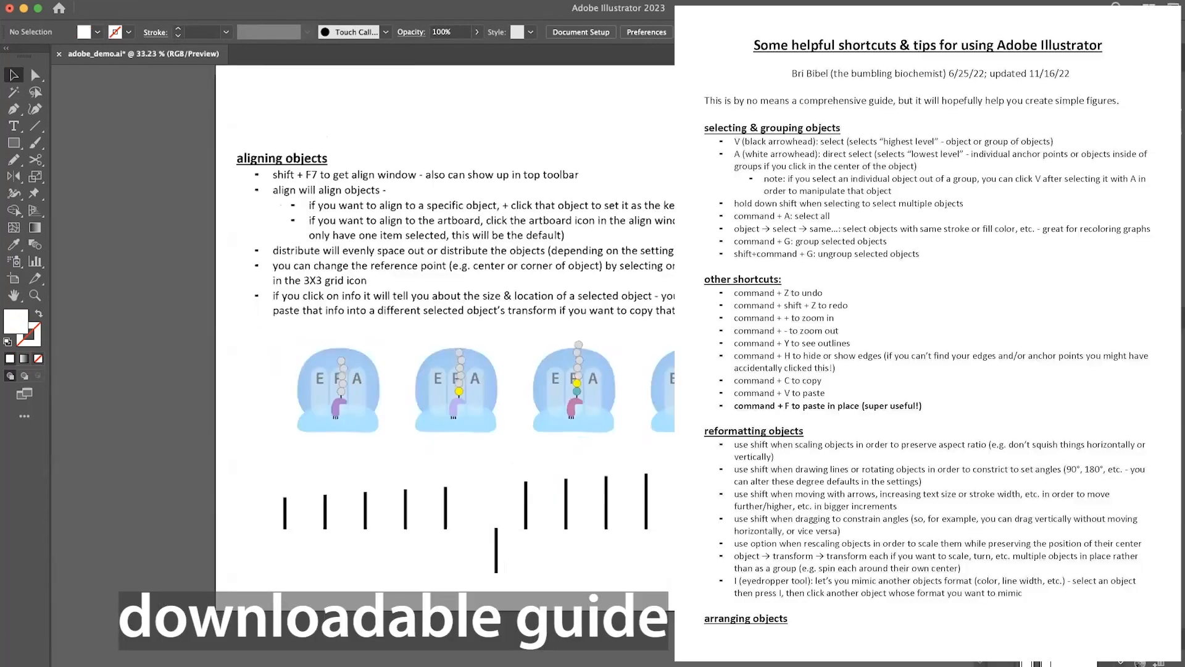
Survey the demo artboards from aligning objects through text and imported figures to the rows of EPA drawings.
{"action": "scroll", "coordinate": [549, 456], "scroll_direction": "right", "scroll_amount": 4}
{"action": "scroll", "coordinate": [549, 456], "scroll_direction": "down", "scroll_amount": 5}
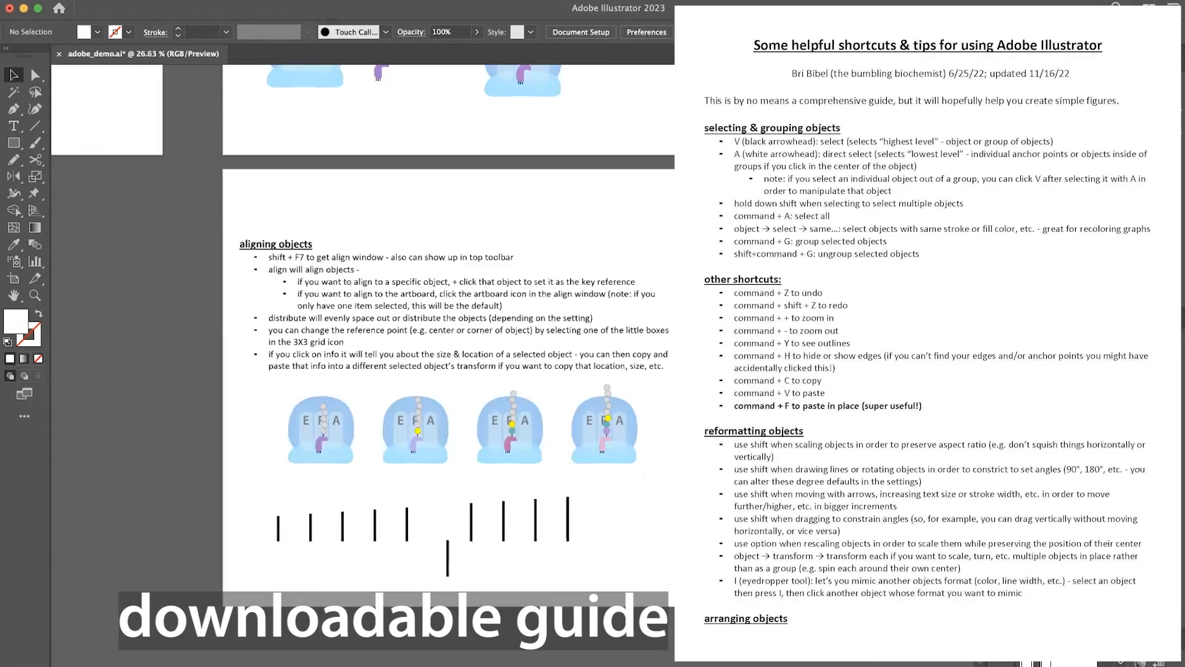
{"action": "scroll", "coordinate": [549, 456], "scroll_direction": "right", "scroll_amount": 5}
{"action": "scroll", "coordinate": [549, 456], "scroll_direction": "up", "scroll_amount": 2}
{"action": "scroll", "coordinate": [549, 456], "scroll_direction": "right", "scroll_amount": 8}
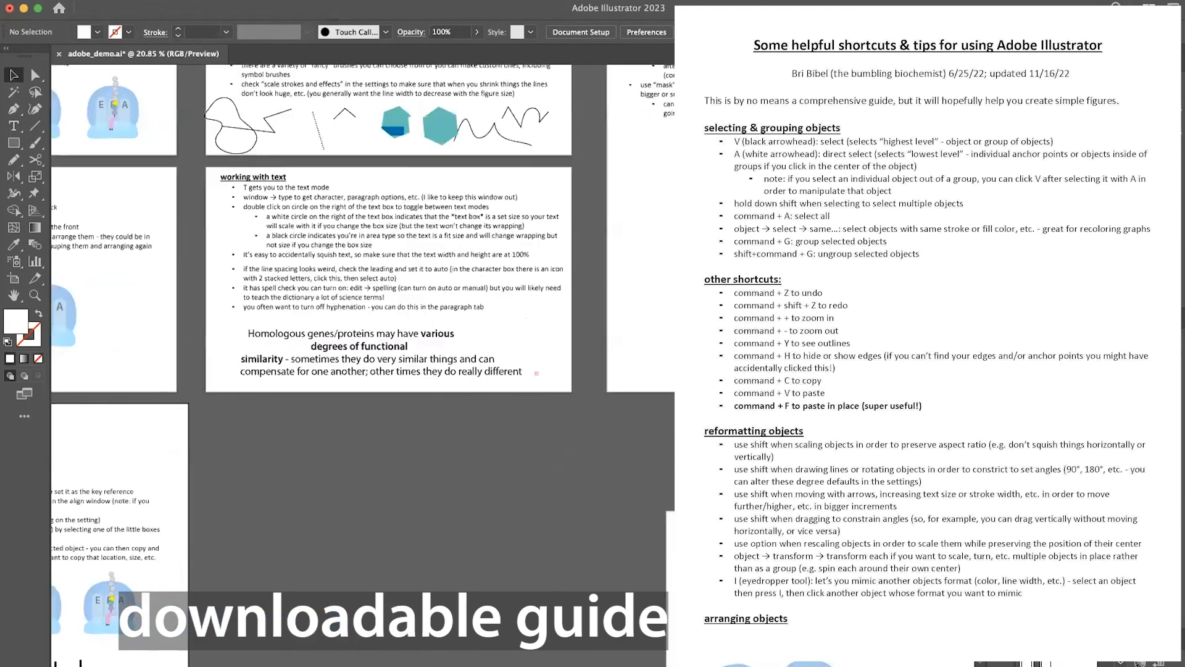
{"action": "scroll", "coordinate": [549, 456], "scroll_direction": "down", "scroll_amount": 3}
{"action": "scroll", "coordinate": [549, 456], "scroll_direction": "up", "scroll_amount": 4}
{"action": "scroll", "coordinate": [549, 456], "scroll_direction": "right", "scroll_amount": 3}
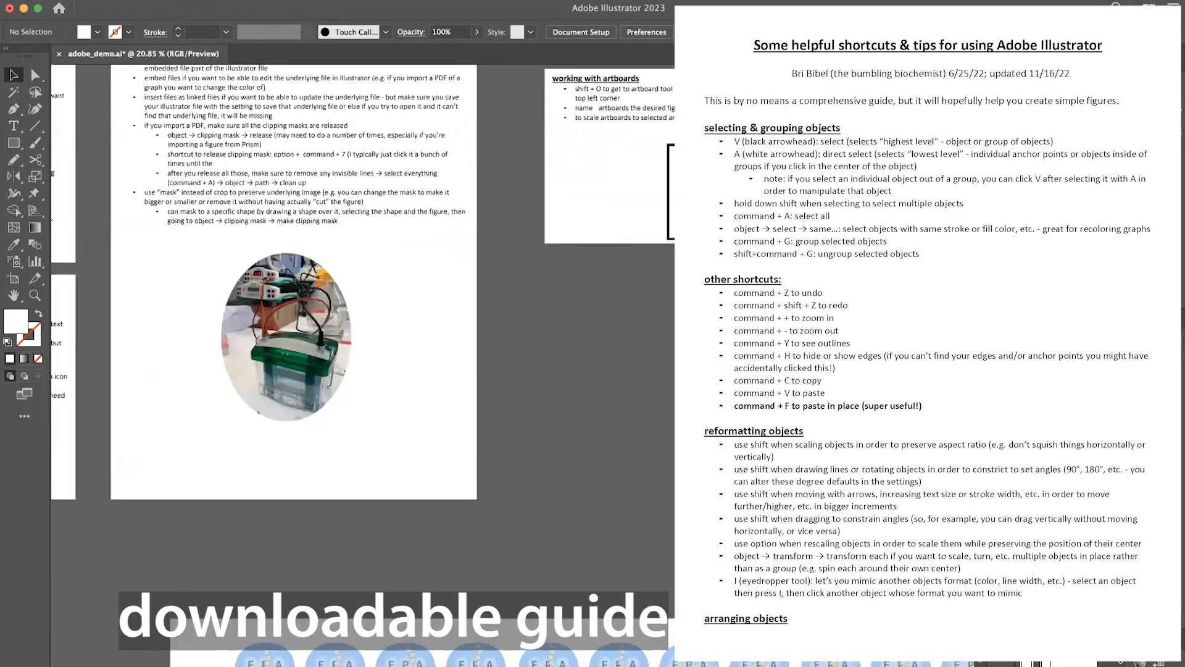
{"action": "scroll", "coordinate": [550, 456], "scroll_direction": "down", "scroll_amount": 2}
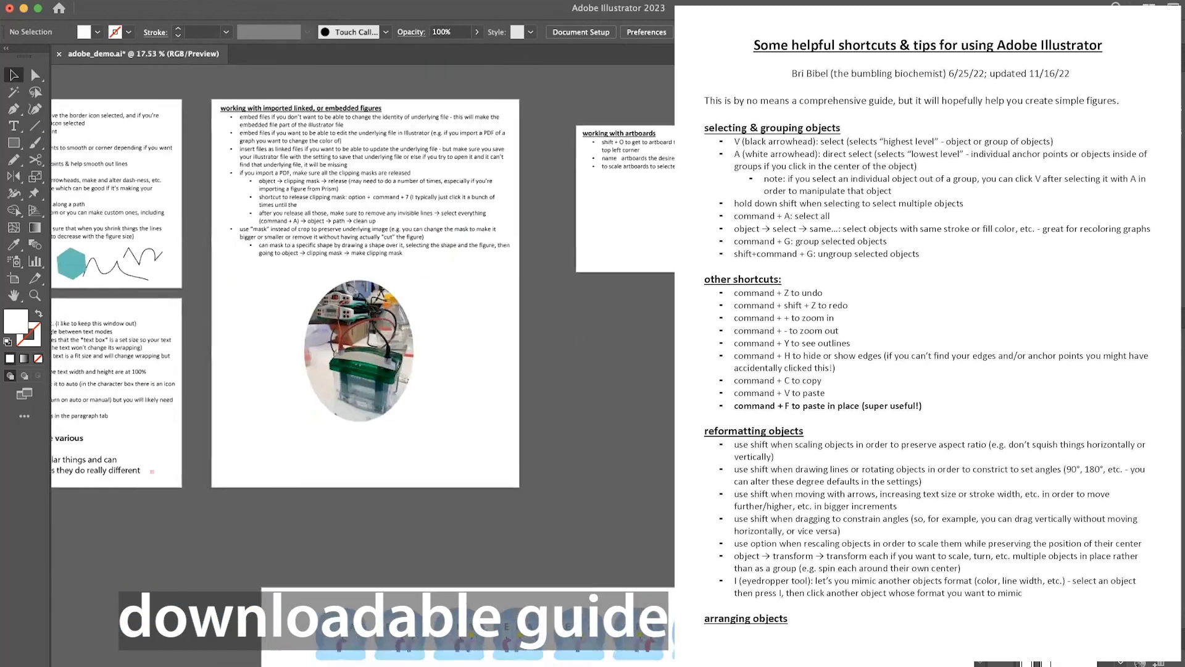
{"action": "scroll", "coordinate": [549, 456], "scroll_direction": "down", "scroll_amount": 3}
{"action": "scroll", "coordinate": [549, 455], "scroll_direction": "right", "scroll_amount": 2}
{"action": "scroll", "coordinate": [549, 455], "scroll_direction": "right", "scroll_amount": 3}
{"action": "scroll", "coordinate": [550, 456], "scroll_direction": "up", "scroll_amount": 1}
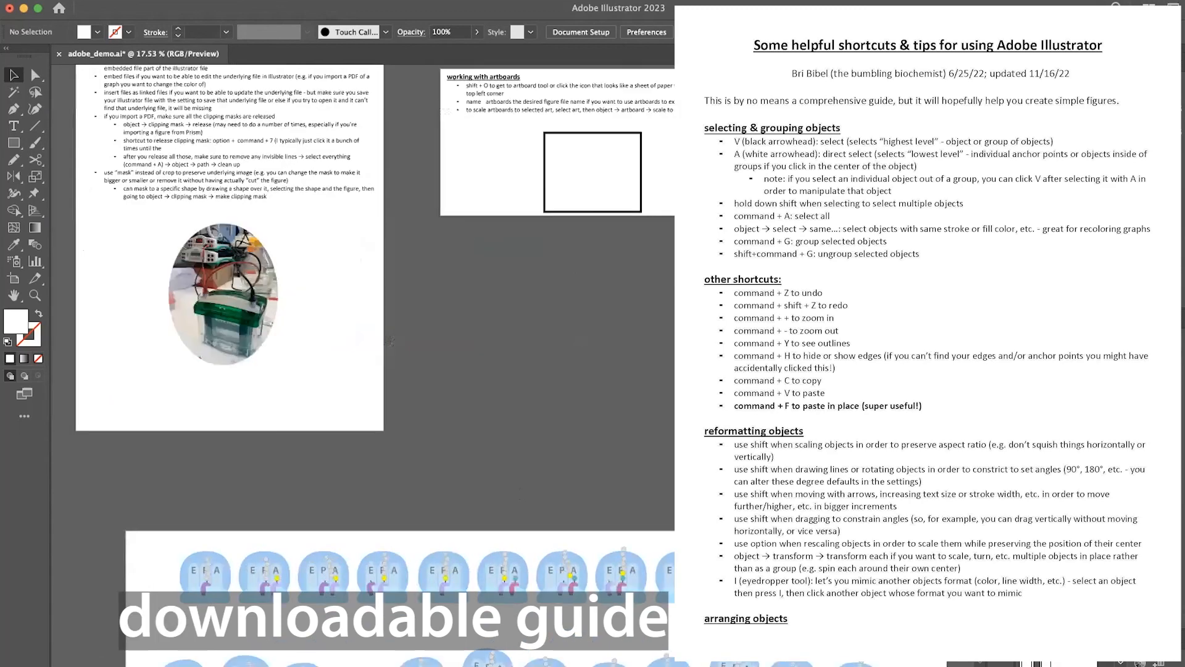
{"action": "scroll", "coordinate": [363, 358], "scroll_direction": "down", "scroll_amount": 2}
{"action": "scroll", "coordinate": [362, 358], "scroll_direction": "right", "scroll_amount": 2}
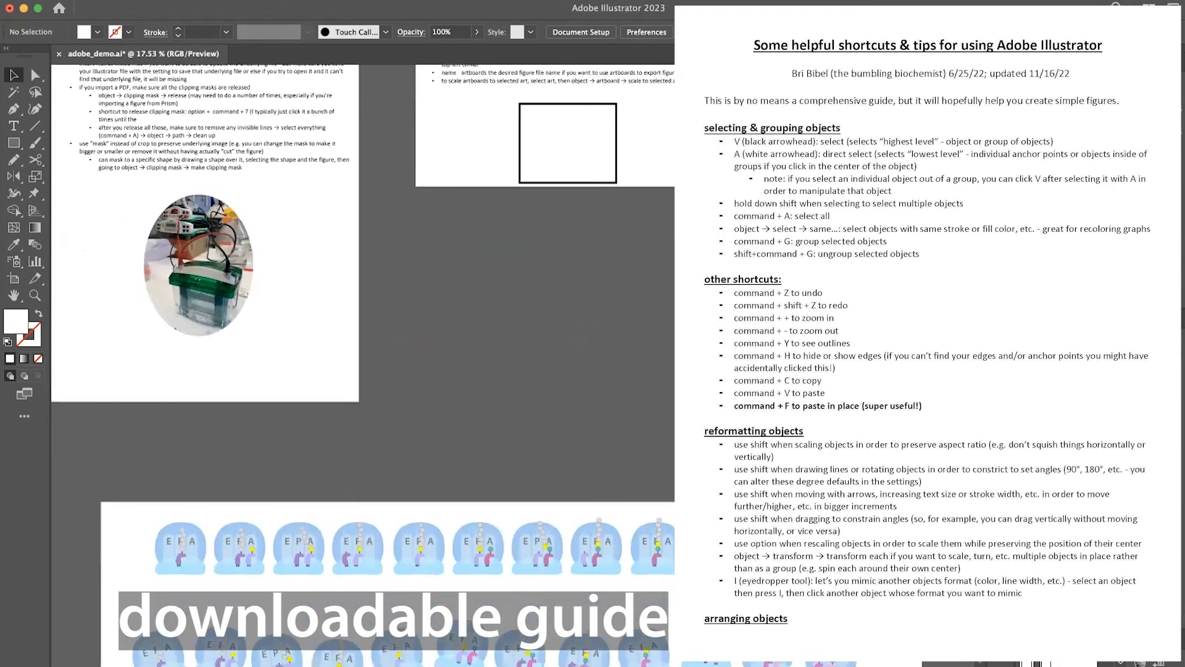
{"action": "scroll", "coordinate": [362, 358], "scroll_direction": "down", "scroll_amount": 2}
{"action": "scroll", "coordinate": [362, 358], "scroll_direction": "left", "scroll_amount": 1}
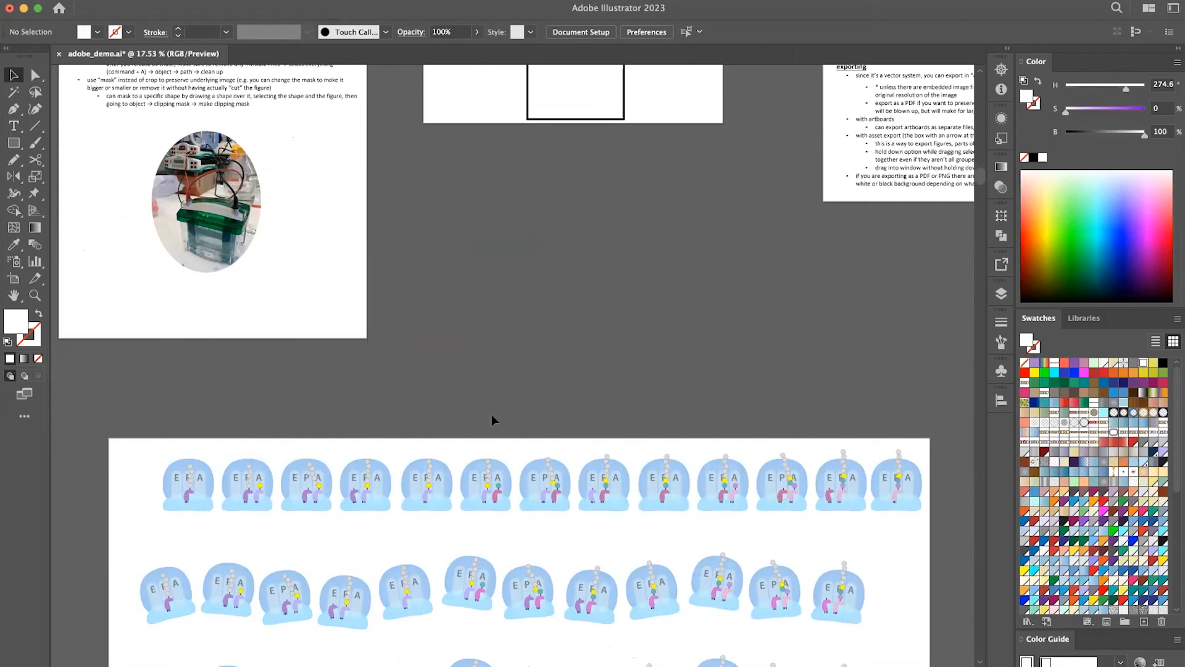
Choose the Puppet Warp Tool from the group it shares with the Free Transform Tool.
{"action": "scroll", "coordinate": [549, 255], "scroll_direction": "up", "scroll_amount": 5}
{"action": "scroll", "coordinate": [547, 285], "scroll_direction": "up", "scroll_amount": 10}
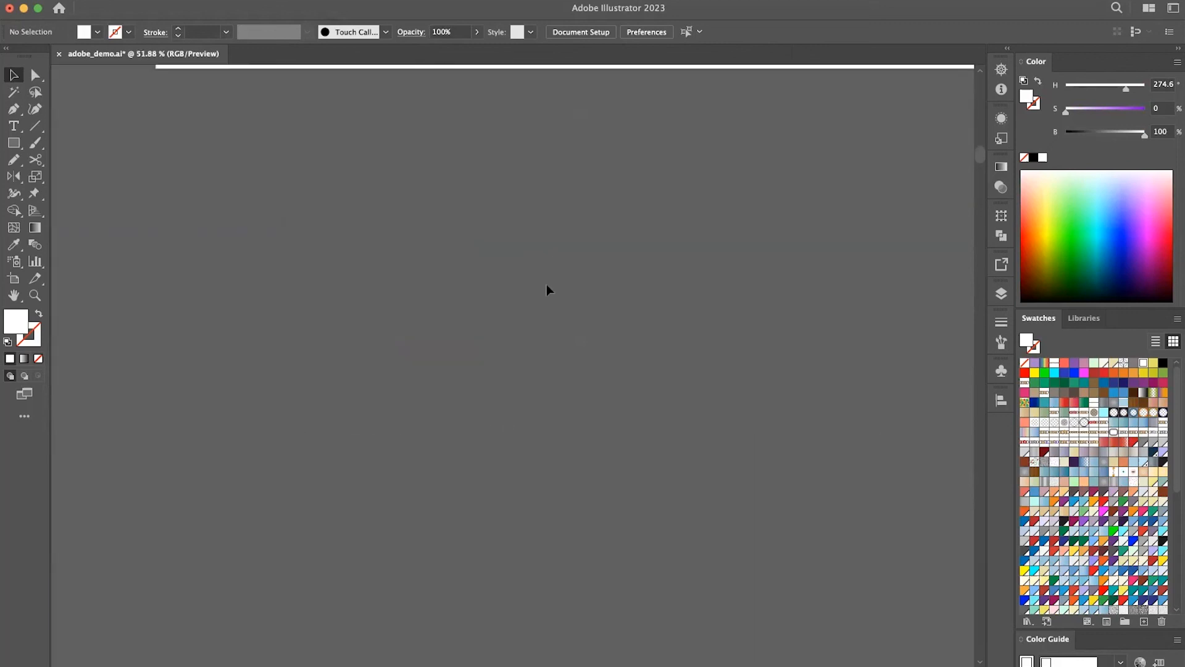
{"action": "scroll", "coordinate": [546, 290], "scroll_direction": "right", "scroll_amount": 3}
{"action": "scroll", "coordinate": [546, 296], "scroll_direction": "right", "scroll_amount": 2}
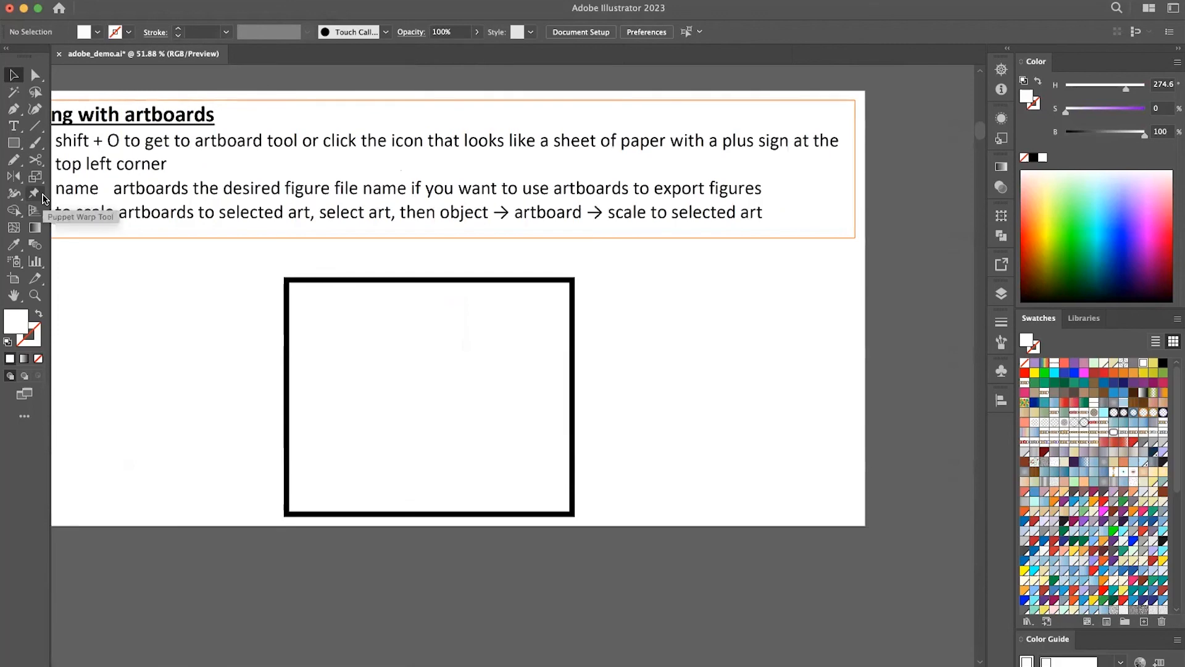
{"action": "left_click", "coordinate": [43, 195]}
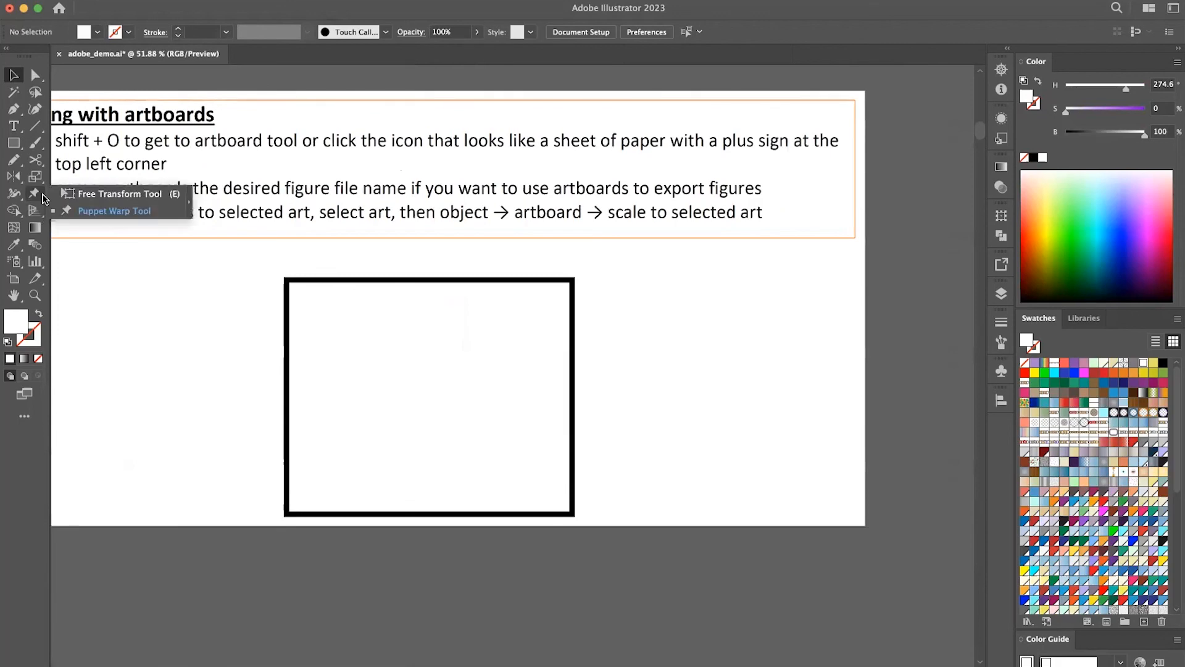
{"action": "left_click", "coordinate": [82, 212]}
Select the plain teal hexagon beside the curved lines and apply the Puppet Warp mesh to it.
{"action": "scroll", "coordinate": [191, 328], "scroll_direction": "left", "scroll_amount": 15}
{"action": "scroll", "coordinate": [191, 328], "scroll_direction": "up", "scroll_amount": 2}
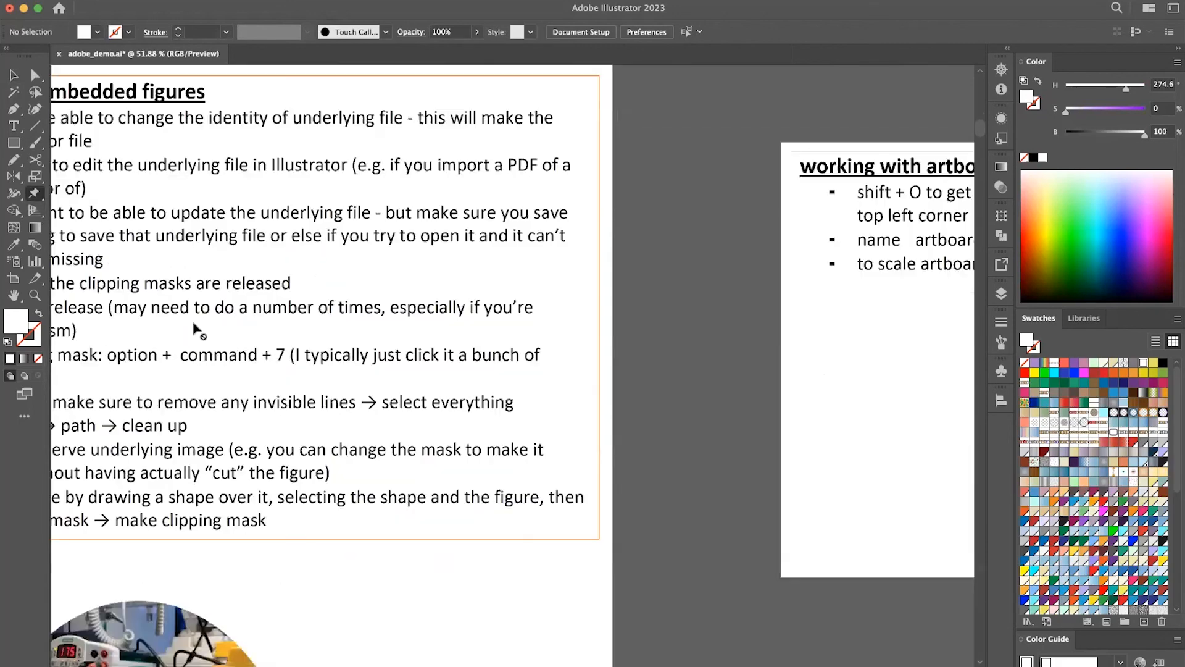
{"action": "scroll", "coordinate": [193, 330], "scroll_direction": "down", "scroll_amount": 6}
{"action": "scroll", "coordinate": [194, 330], "scroll_direction": "down", "scroll_amount": 5}
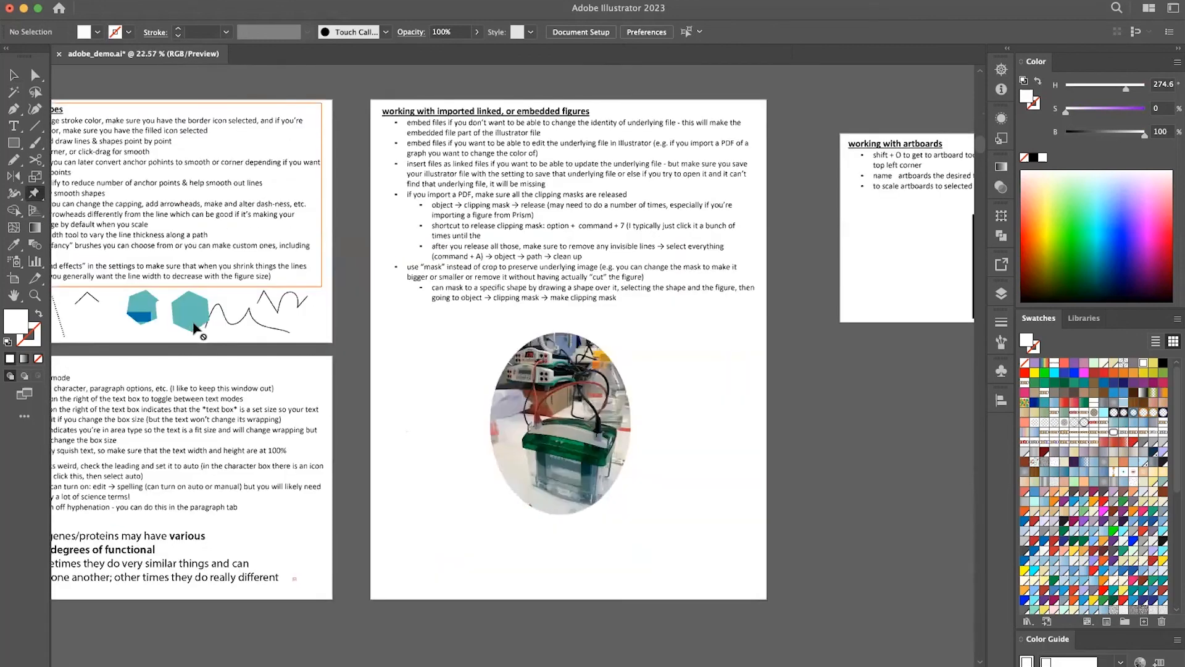
{"action": "scroll", "coordinate": [521, 302], "scroll_direction": "left", "scroll_amount": 8}
{"action": "scroll", "coordinate": [523, 300], "scroll_direction": "up", "scroll_amount": 5}
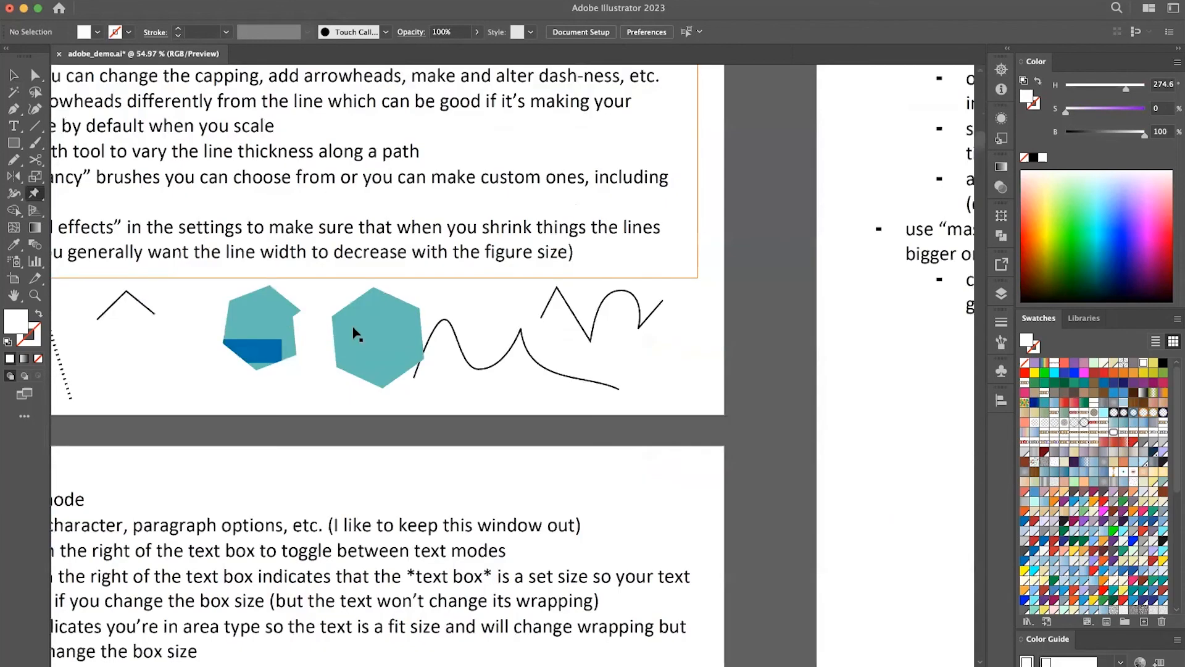
{"action": "key", "text": "v"}
{"action": "left_click", "coordinate": [367, 334]}
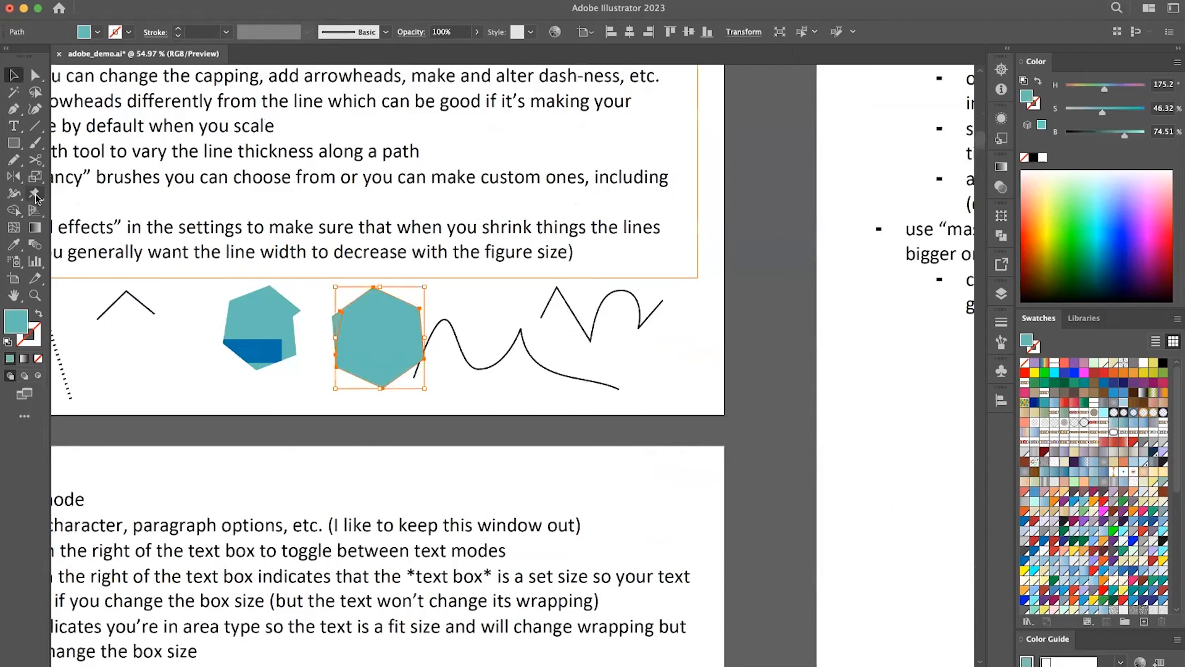
{"action": "left_click", "coordinate": [37, 198]}
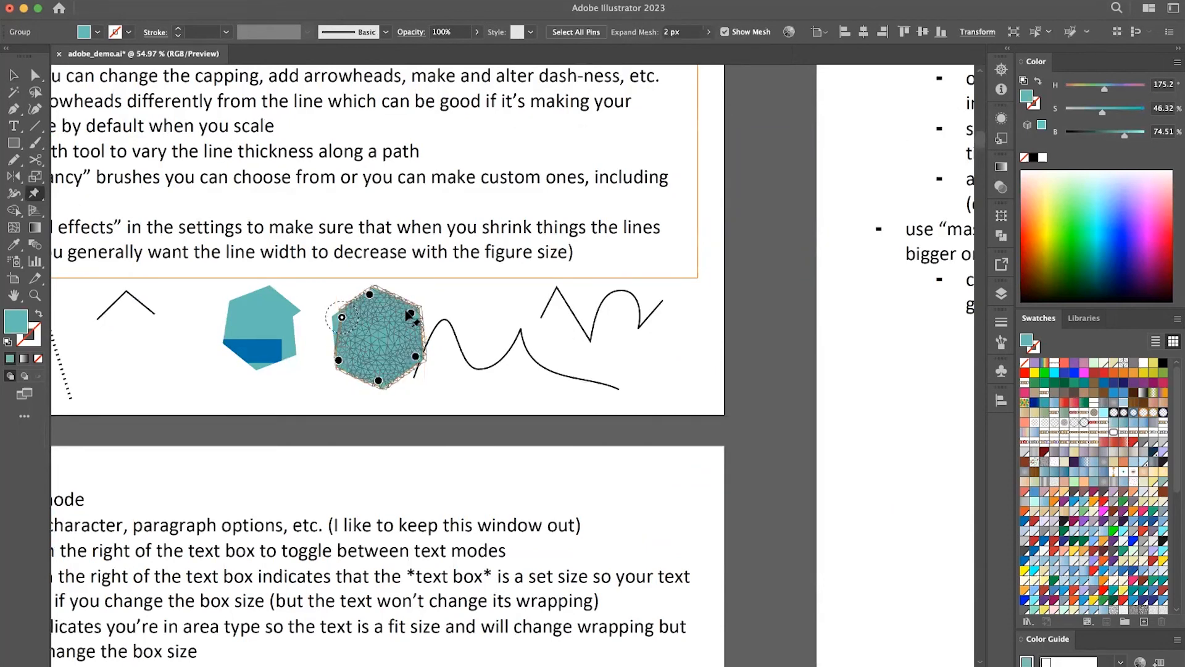
Warp the hexagon into a boot-like shape by pulling its upper-right and bottom pins inward, adding and moving a lower pin, and shifting the top pin left.
{"action": "left_click_drag", "start_coordinate": [404, 319], "coordinate": [367, 339]}
{"action": "left_click_drag", "start_coordinate": [378, 381], "coordinate": [386, 355]}
{"action": "left_click", "coordinate": [370, 359]}
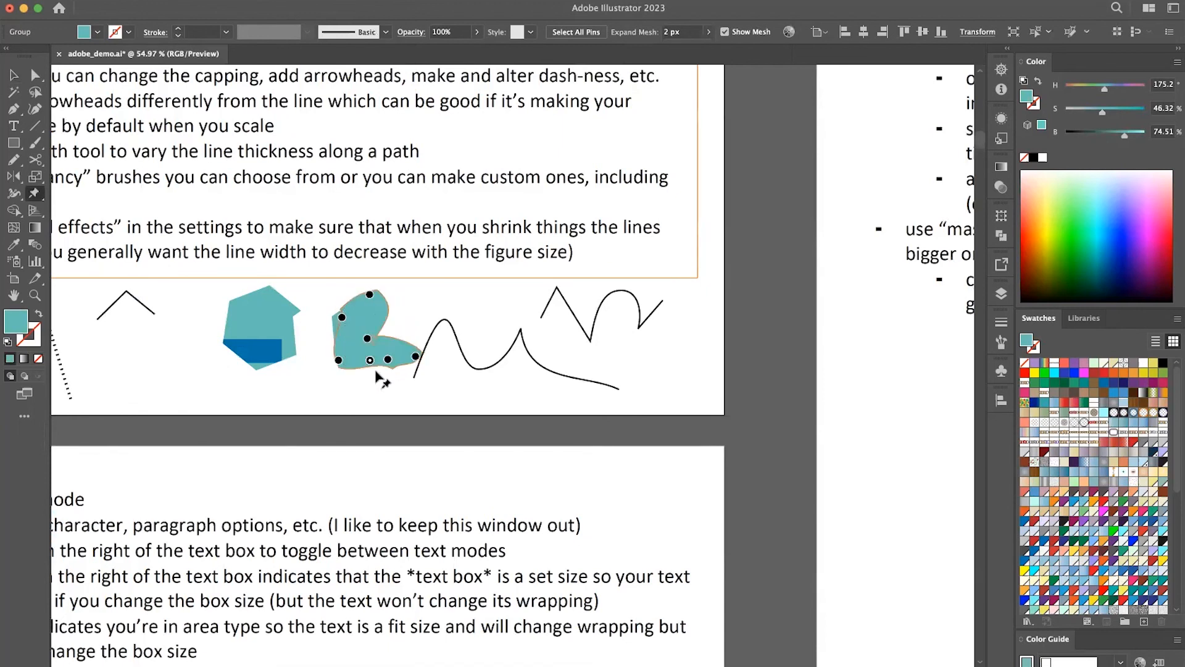
{"action": "left_click_drag", "start_coordinate": [375, 360], "coordinate": [350, 341]}
{"action": "mouse_move", "coordinate": [372, 296]}
{"action": "left_mouse_down"}
{"action": "mouse_move", "coordinate": [372, 318]}
{"action": "mouse_move", "coordinate": [368, 293]}
{"action": "mouse_move", "coordinate": [385, 295]}
{"action": "mouse_move", "coordinate": [361, 295]}
{"action": "left_mouse_up"}
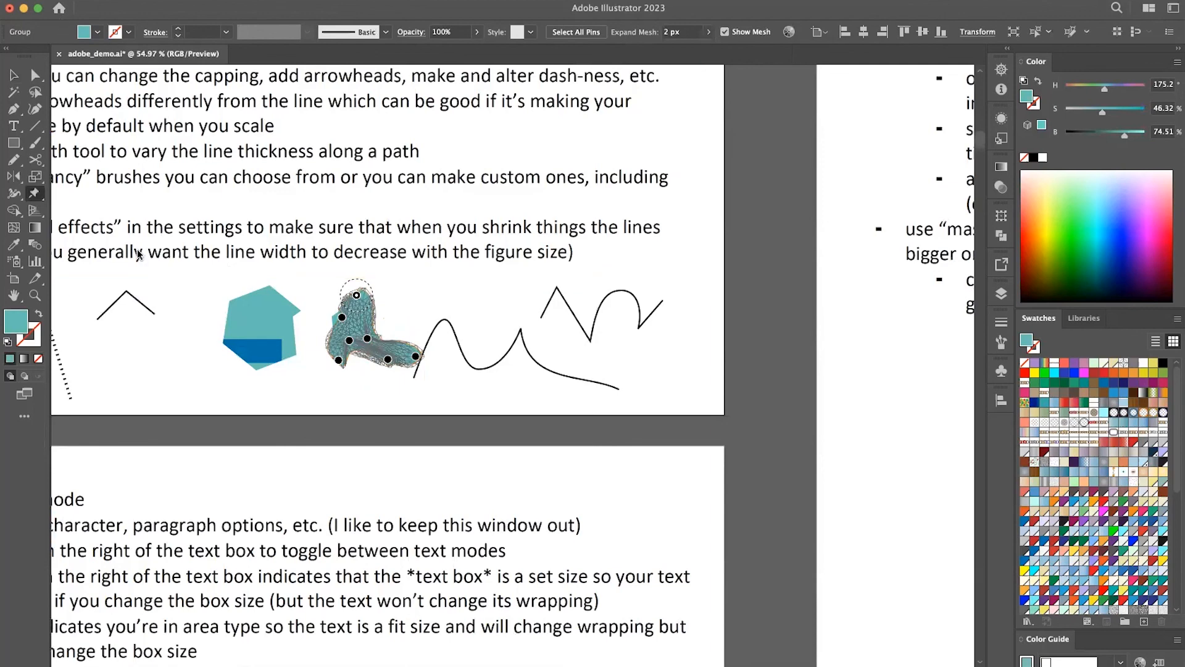
Move the warped teal shape slightly right and up, away from the sliver behind it.
{"action": "key", "text": "v"}
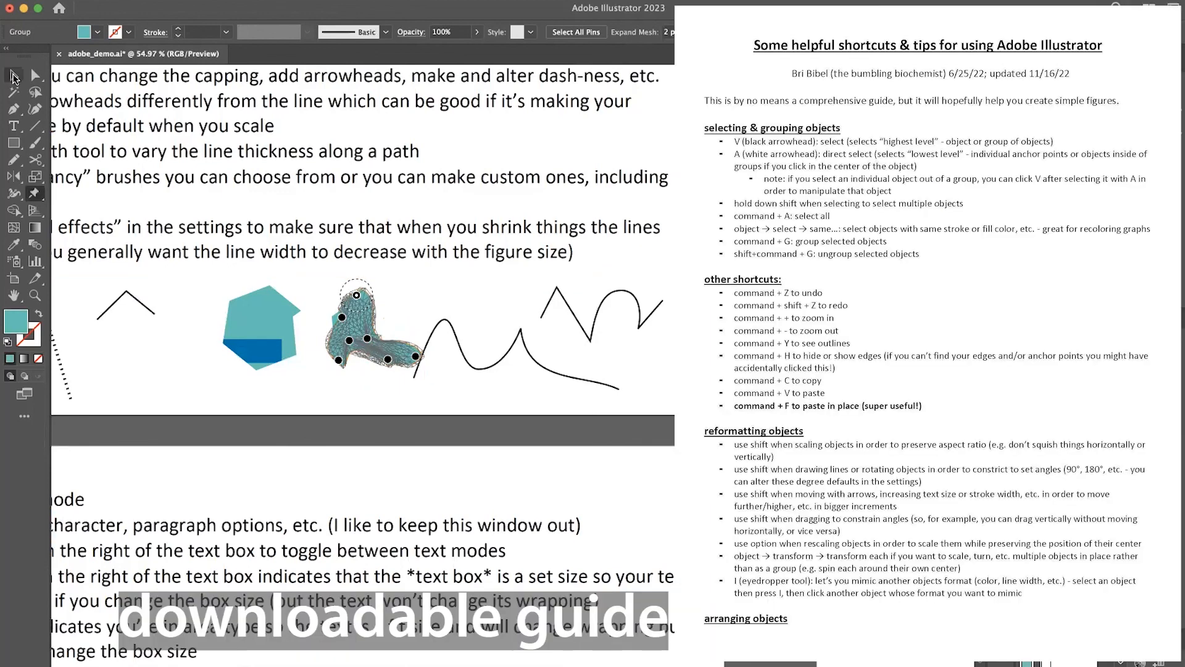
{"action": "left_click_drag", "start_coordinate": [384, 348], "coordinate": [403, 334]}
{"action": "left_click", "coordinate": [416, 411]}
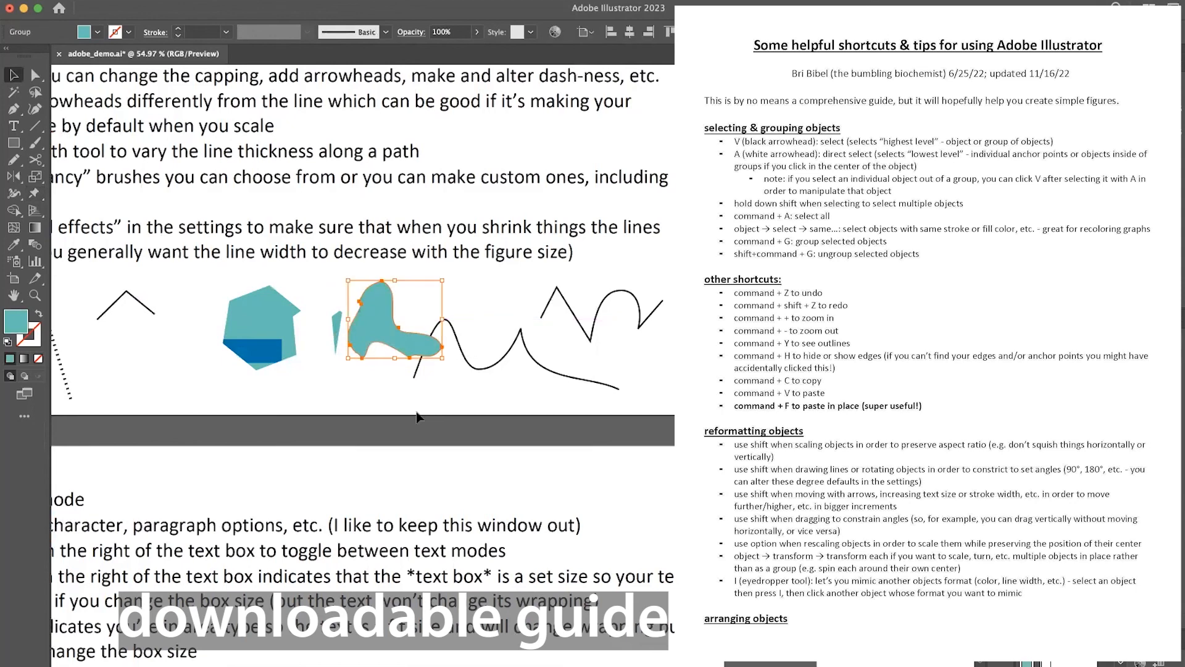